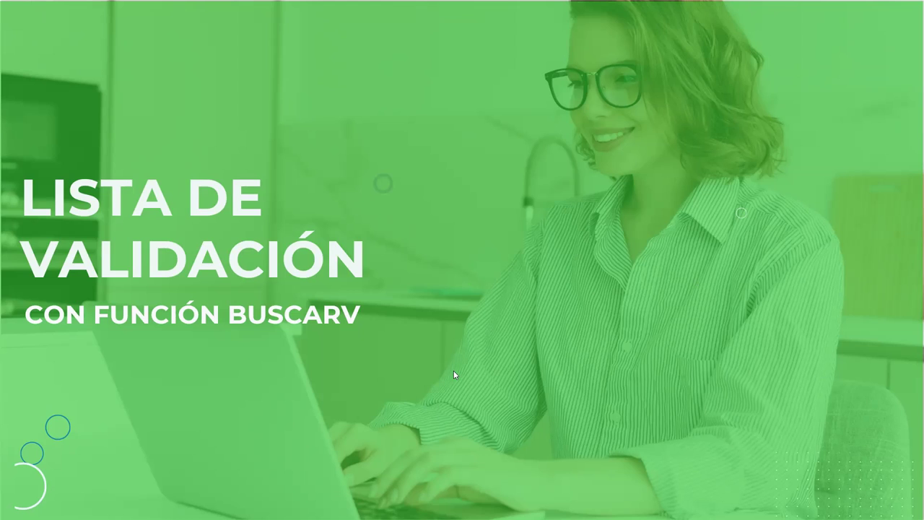
Advance the slideshow from the OBJETIVO slide to 'Por qué usar BUSCARV con Listas de Validación'.
left_click(543, 207)
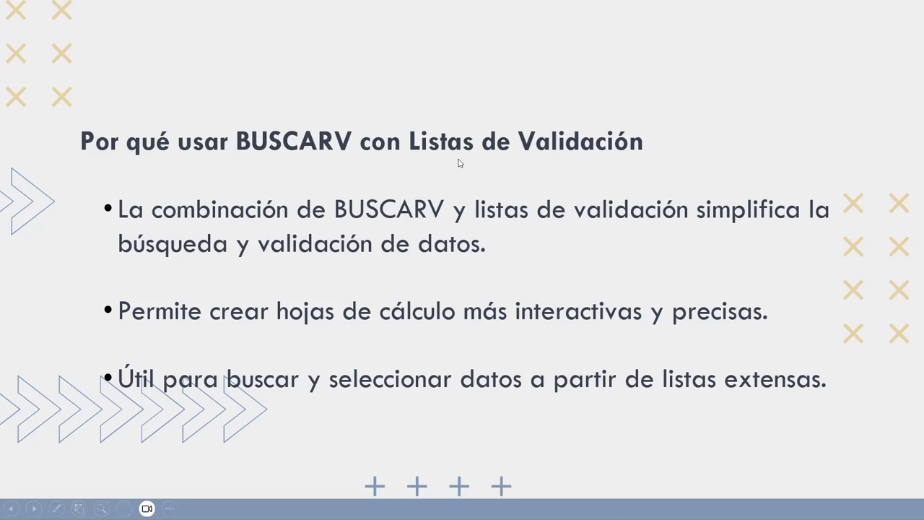
Advance through 'Creación de Listas de Validación' on to the 'Función BUSCARV' slide.
left_click(458, 163)
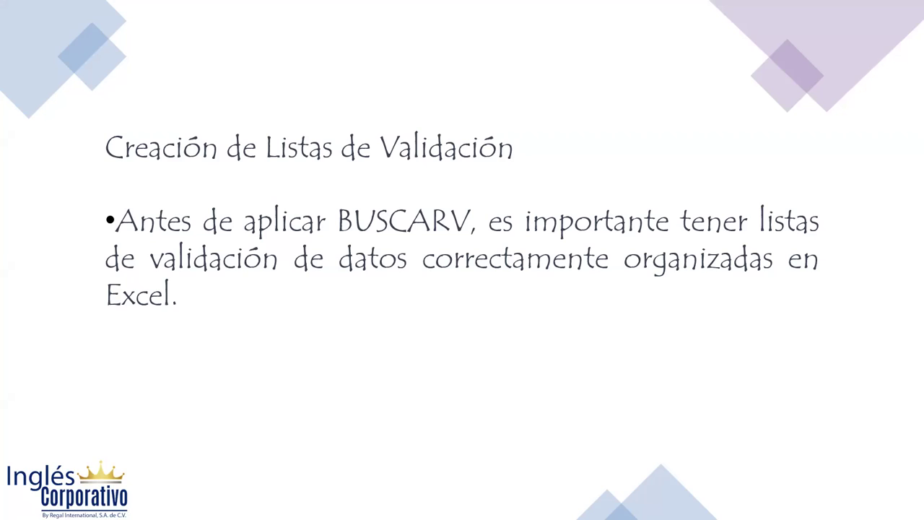
left_click(438, 253)
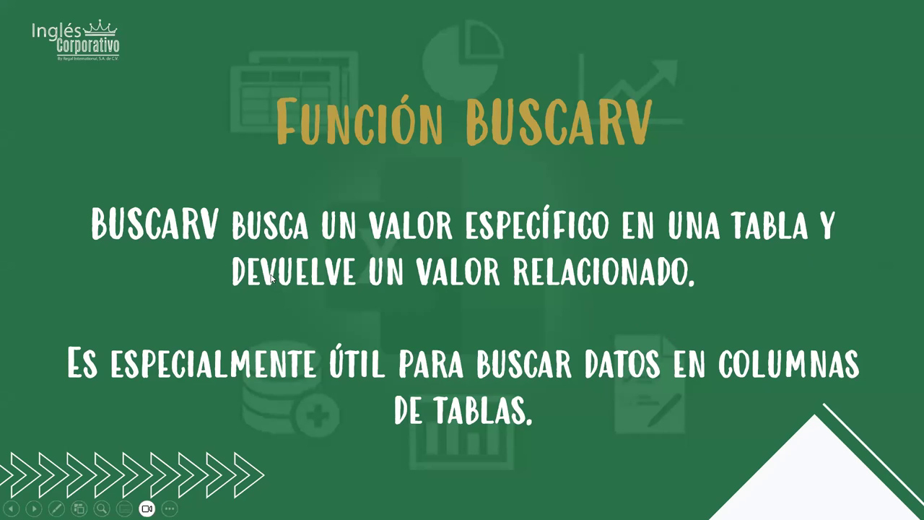
Advance through the drop-down list and 'Uso de BUSCARV' slides to the 'Ejemplos' slide.
left_click(696, 354)
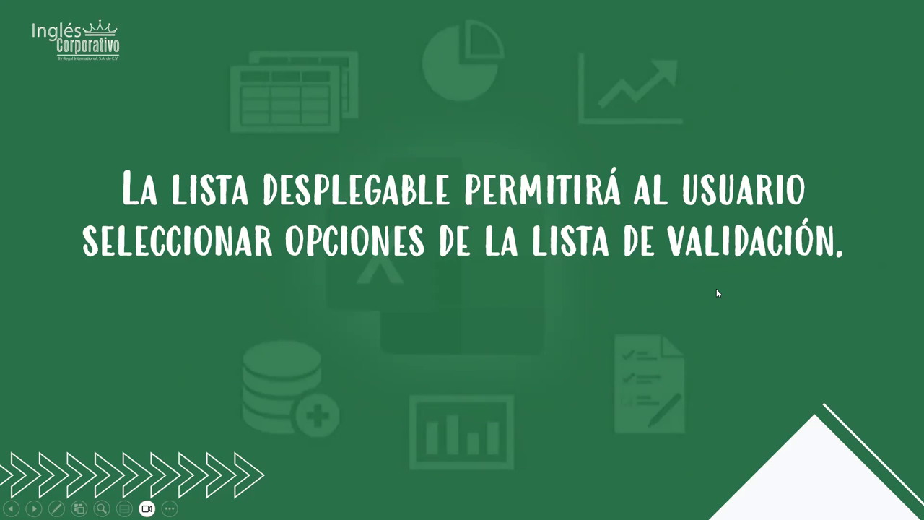
left_click(615, 292)
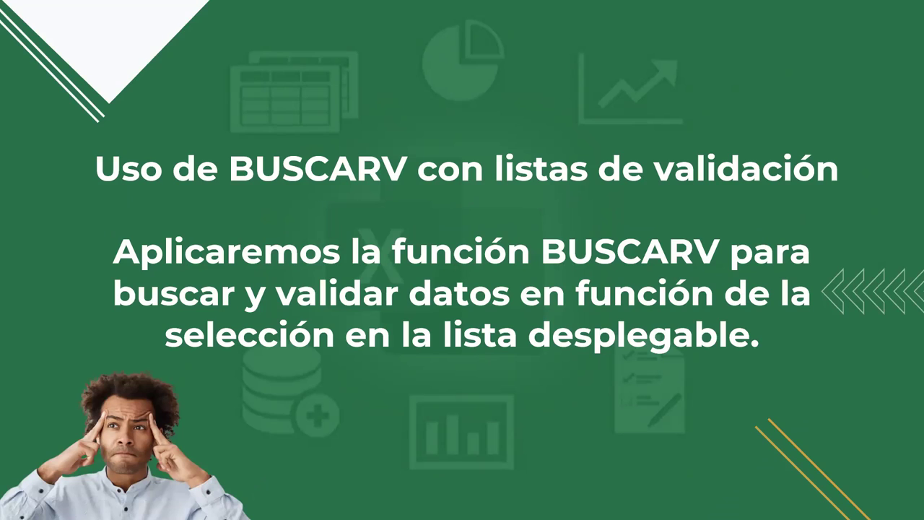
left_click(538, 364)
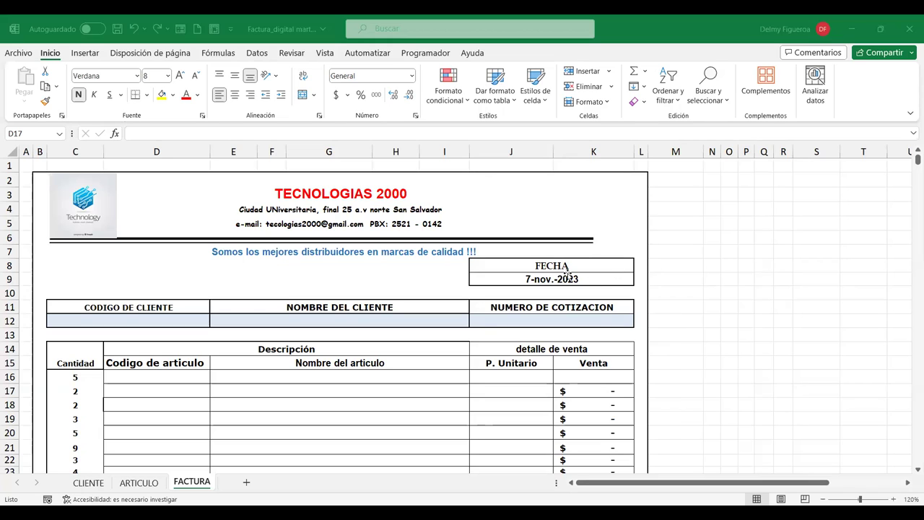
left_click(594, 277)
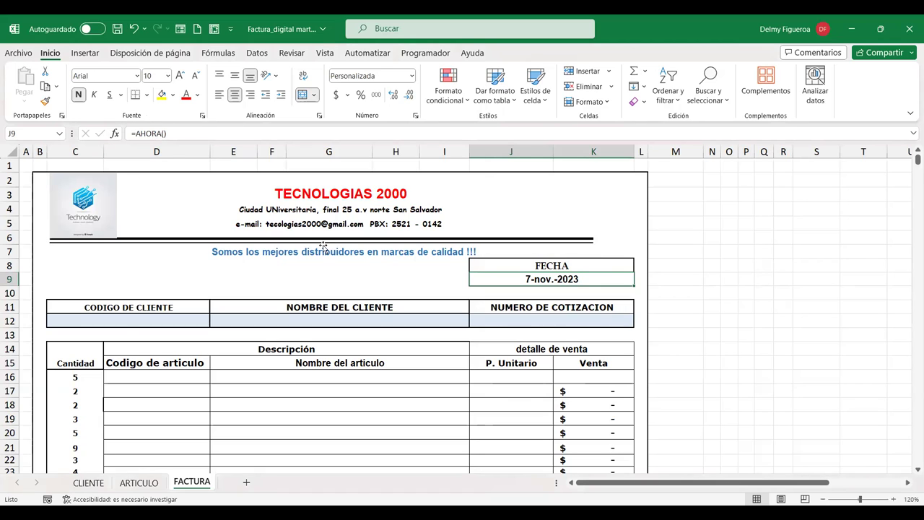
left_click(132, 319)
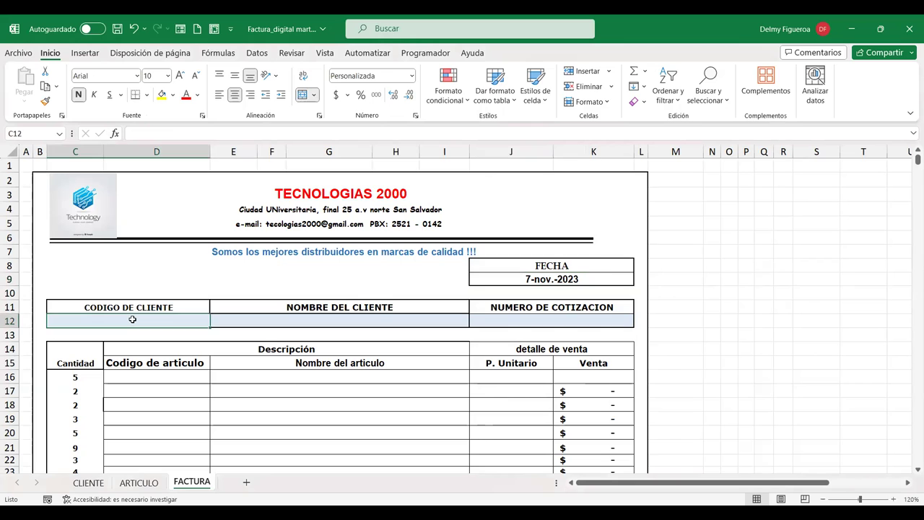
scroll(132, 319, "down", 1)
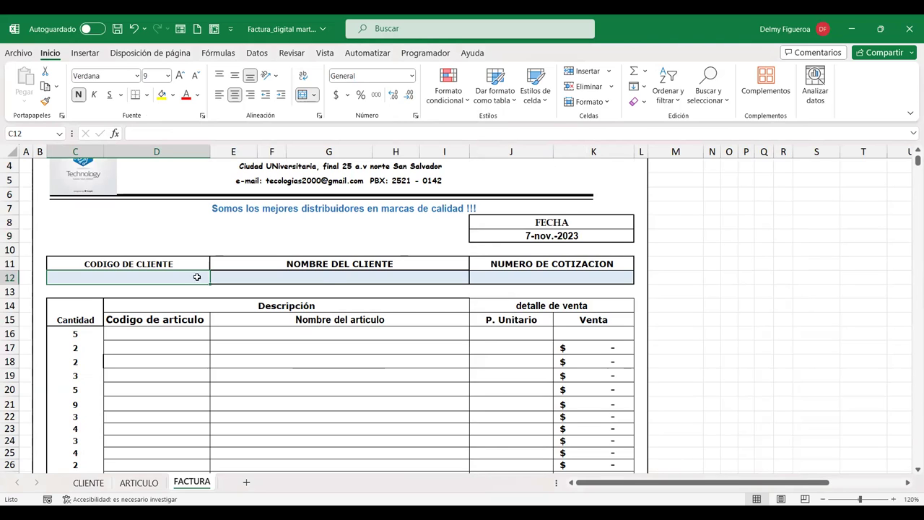
left_click(331, 278)
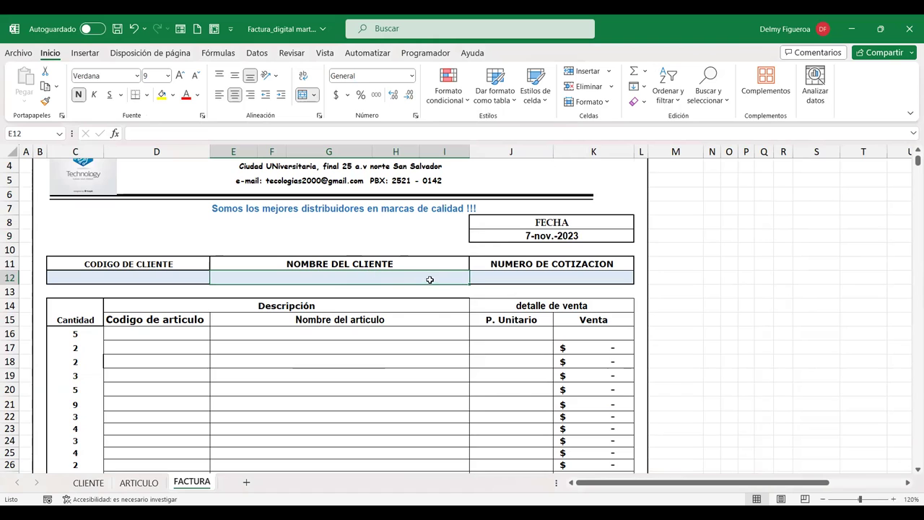
scroll(414, 272, "down", 1)
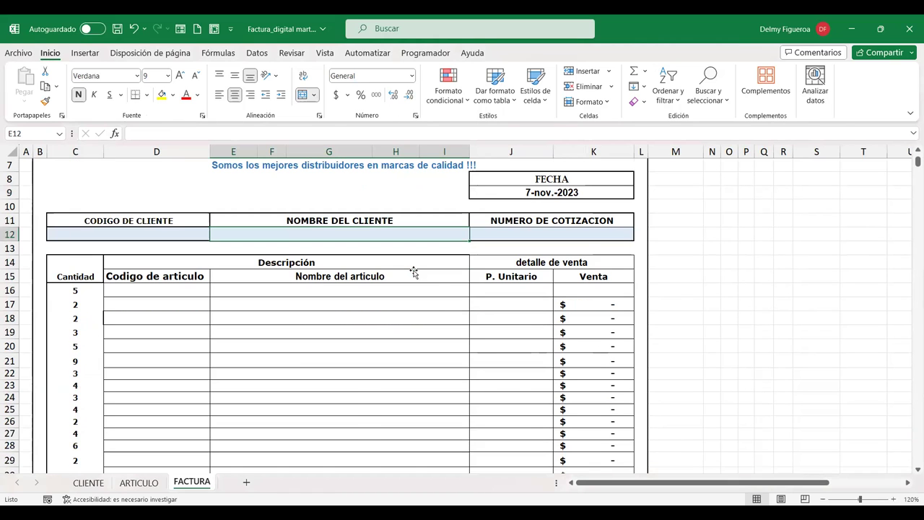
left_click(80, 289)
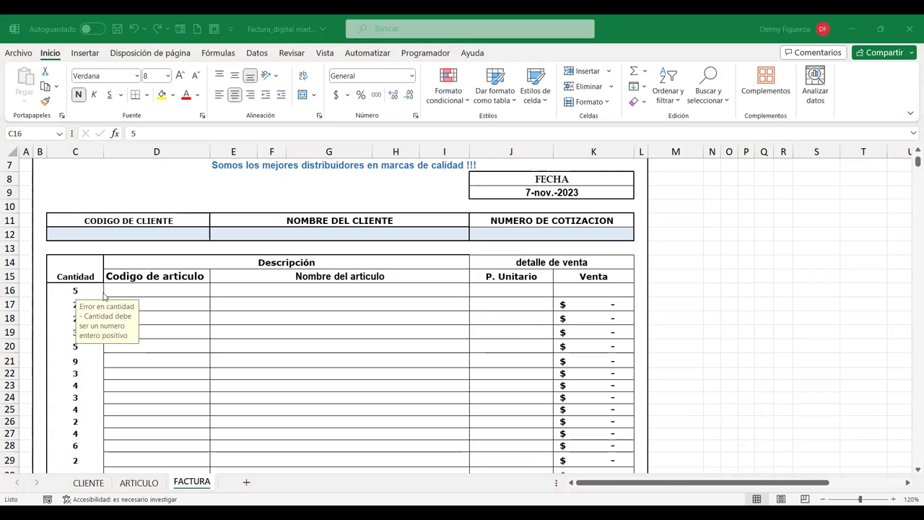
Inspect C16's data validation rules without changing them, then switch to the ARTICULO sheet.
left_click(259, 53)
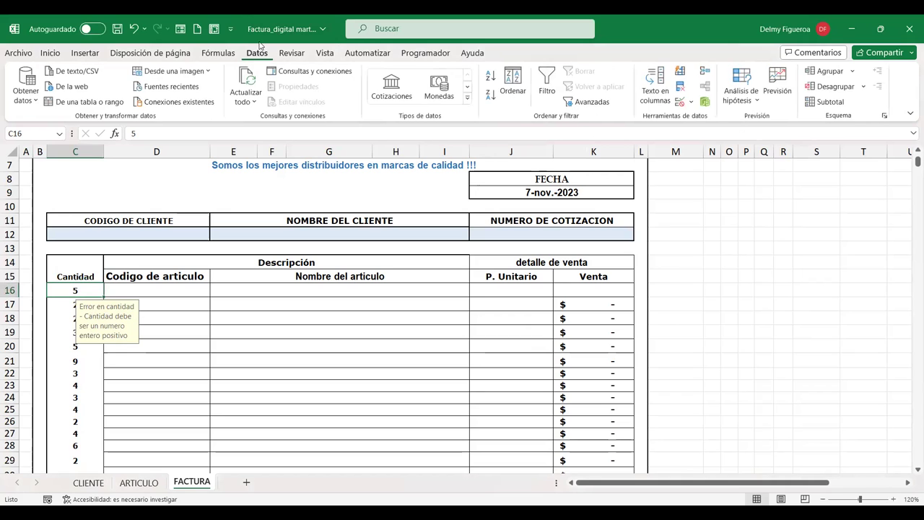
left_click(681, 104)
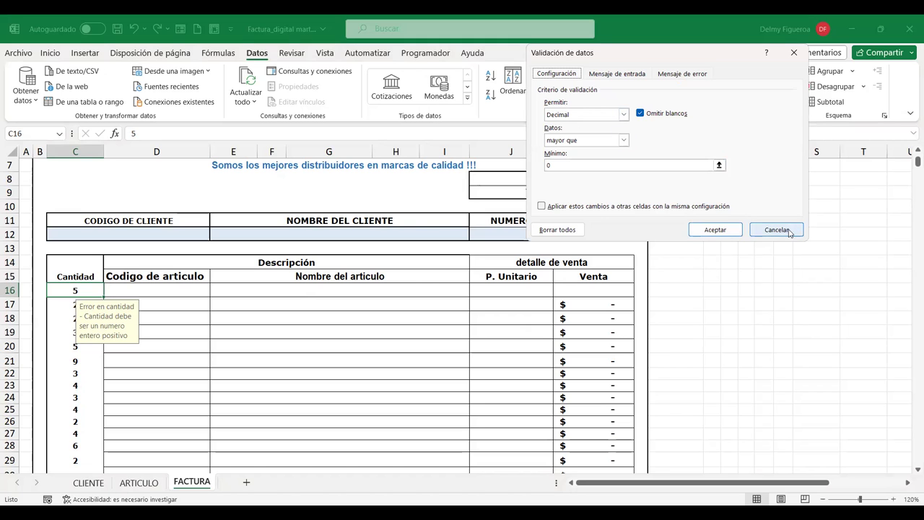
left_click(789, 231)
left_click(144, 482)
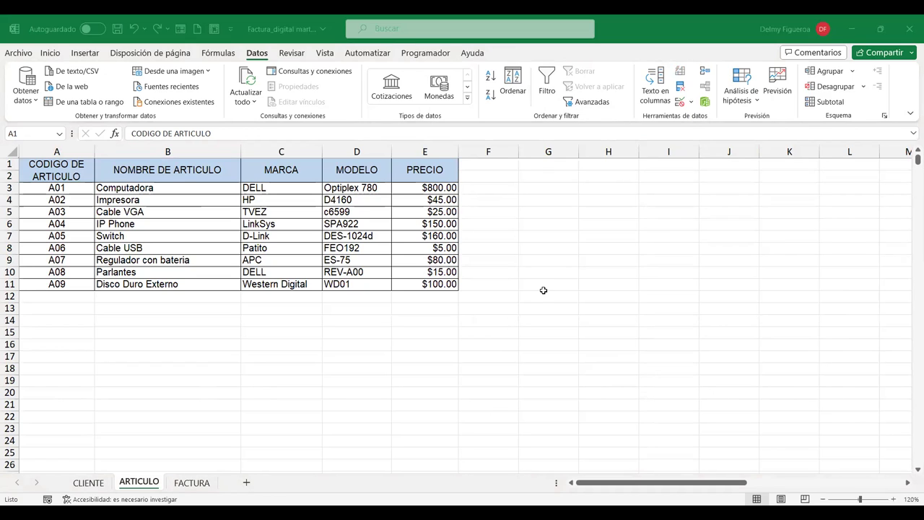
Select the ARTICULO article table and save the workbook.
left_click(545, 259)
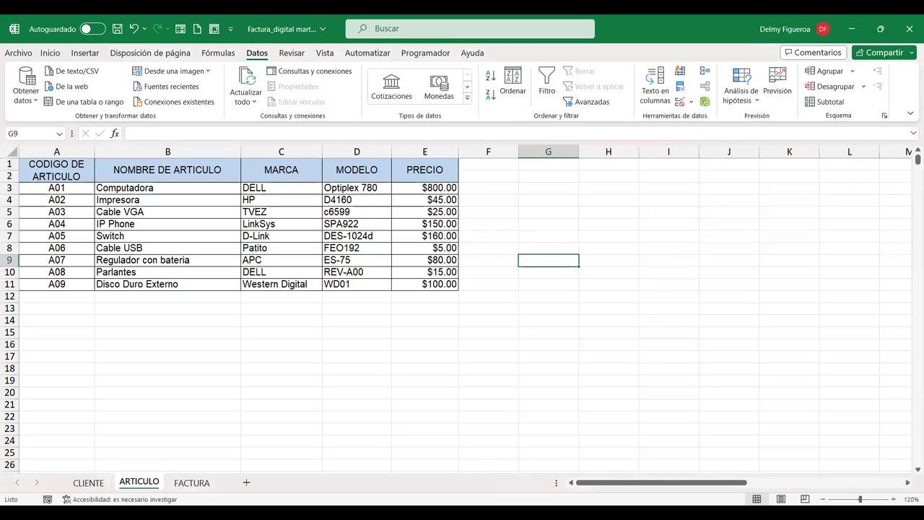
left_click(119, 29)
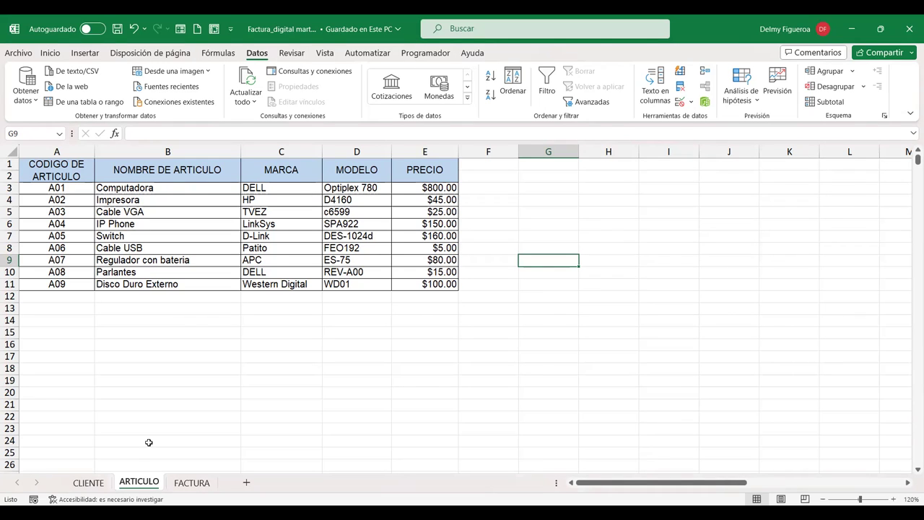
Compare the FACTURA and ARTICULO sheets back and forth, ending on the FACTURA invoice.
left_click(189, 492)
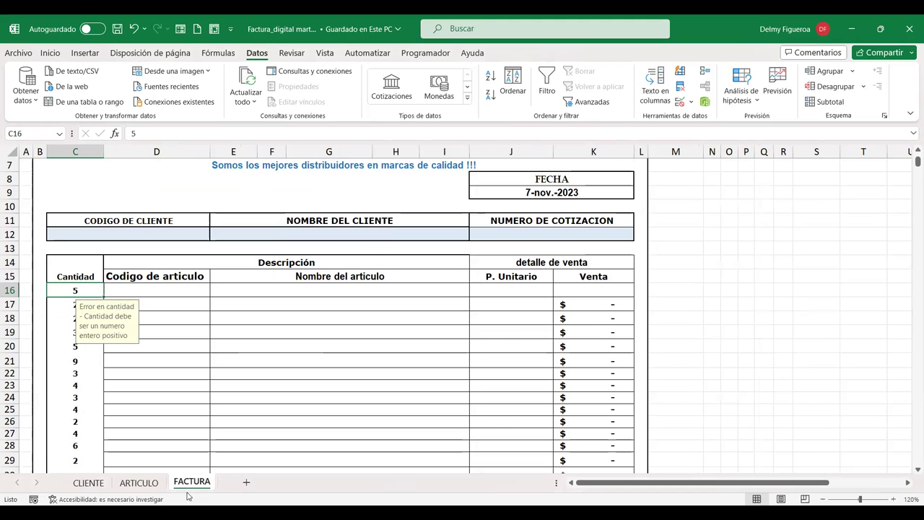
left_click(139, 482)
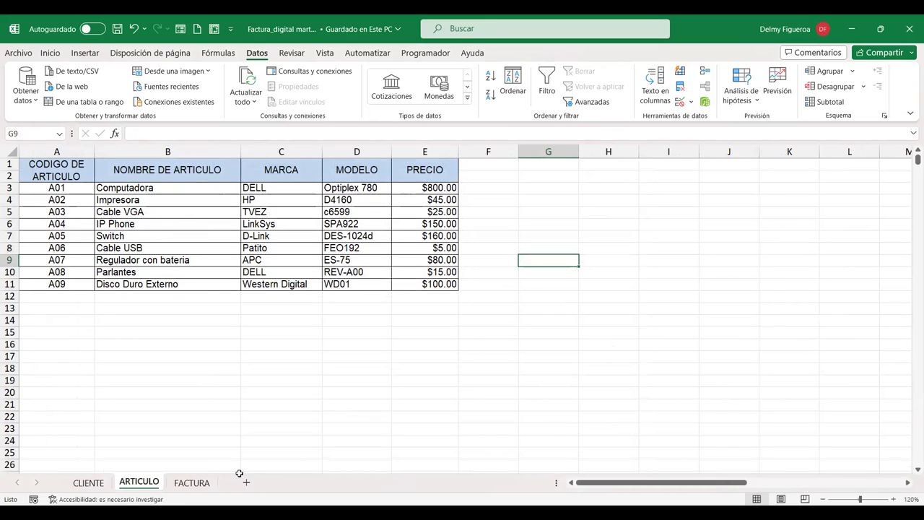
left_click(205, 482)
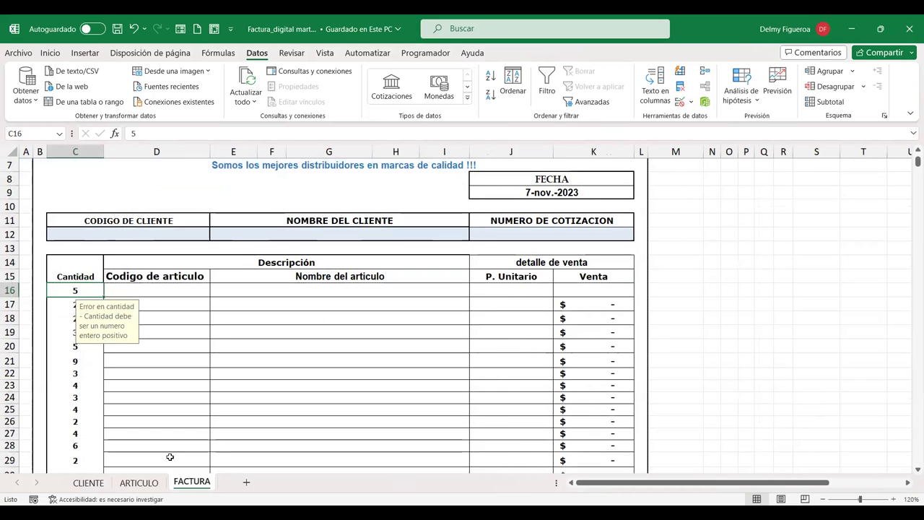
left_click(139, 482)
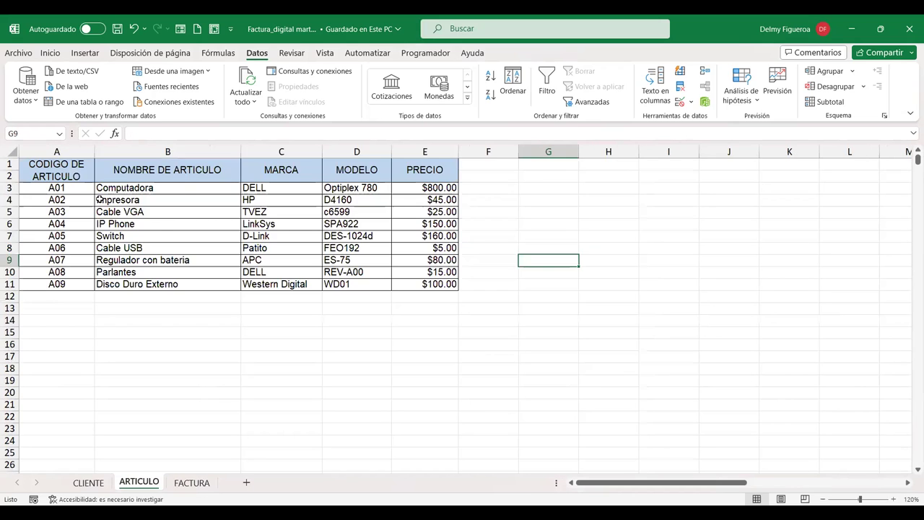
left_click(195, 490)
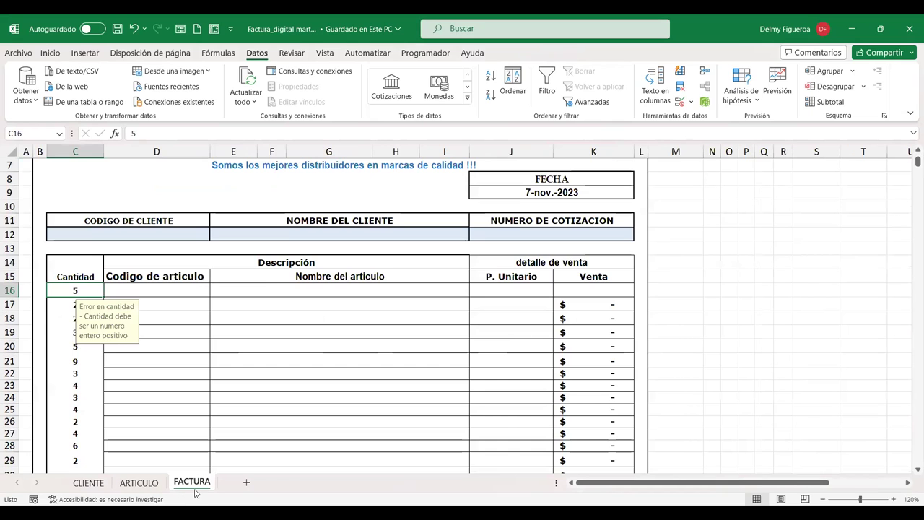
left_click(151, 488)
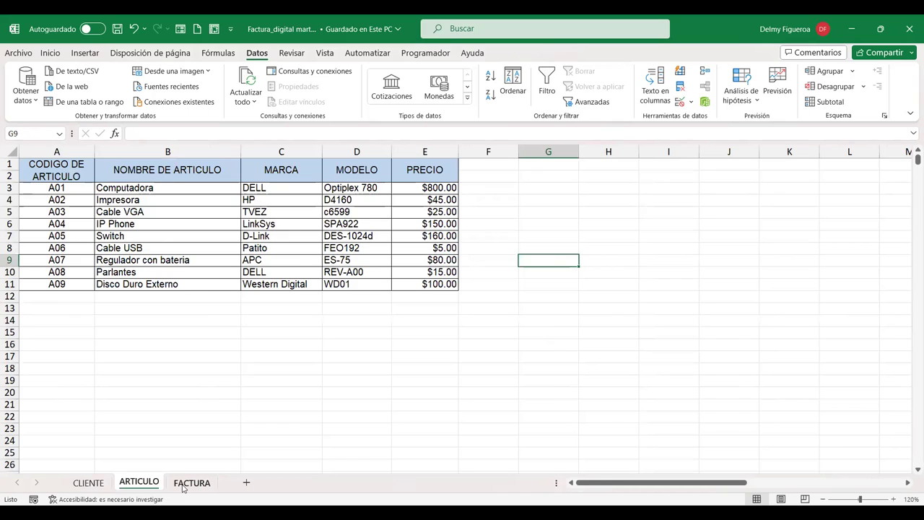
left_click(183, 489)
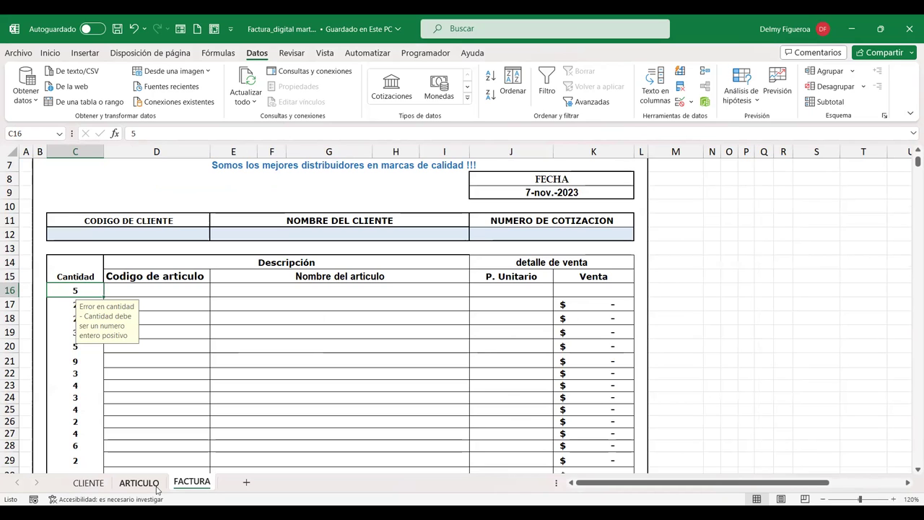
left_click(157, 485)
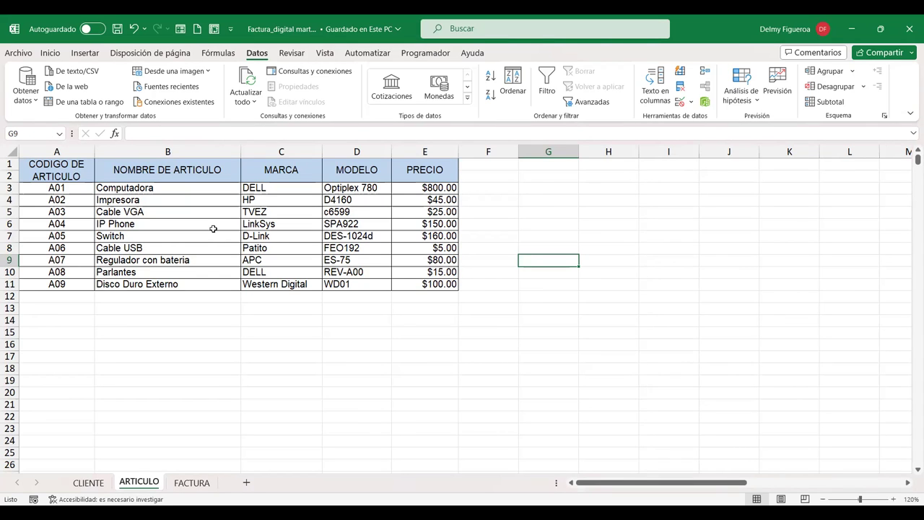
left_click(200, 483)
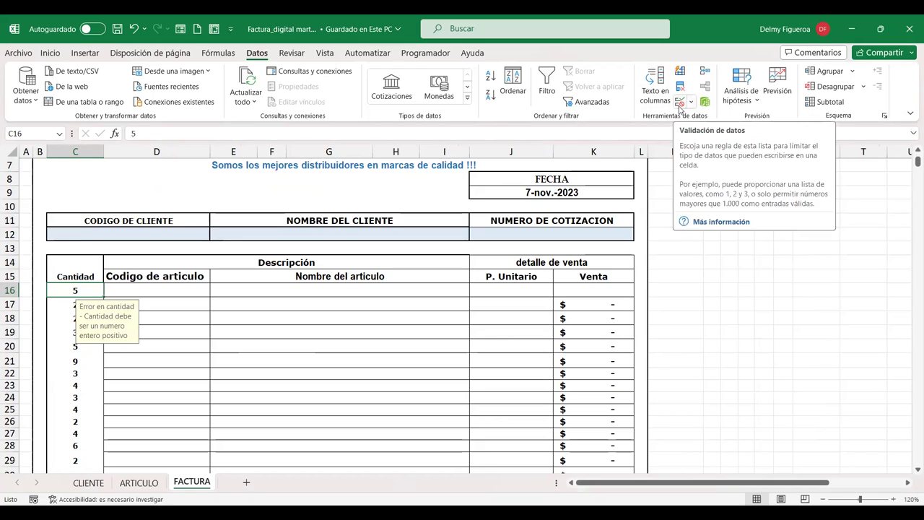
Review the quantity cell's validation without changes, check ARTICULO names like Switch, then return to FACTURA.
left_click(679, 105)
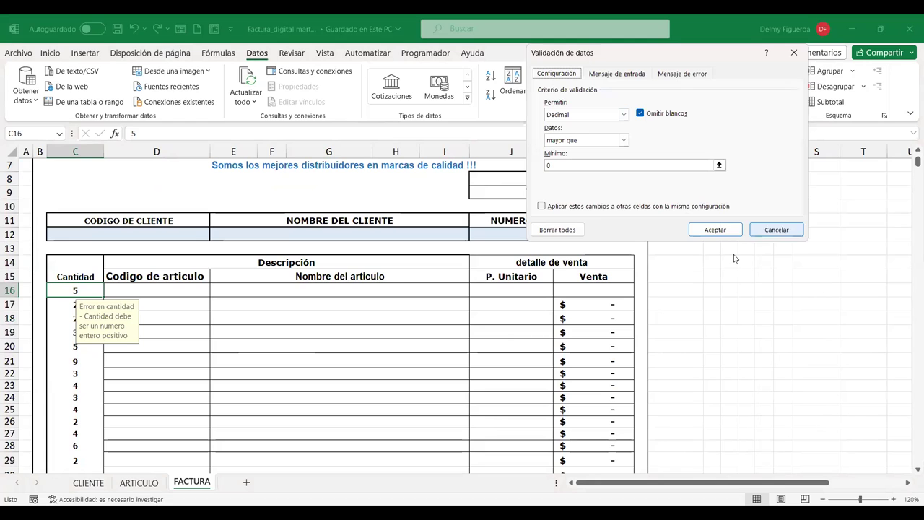
left_click(775, 229)
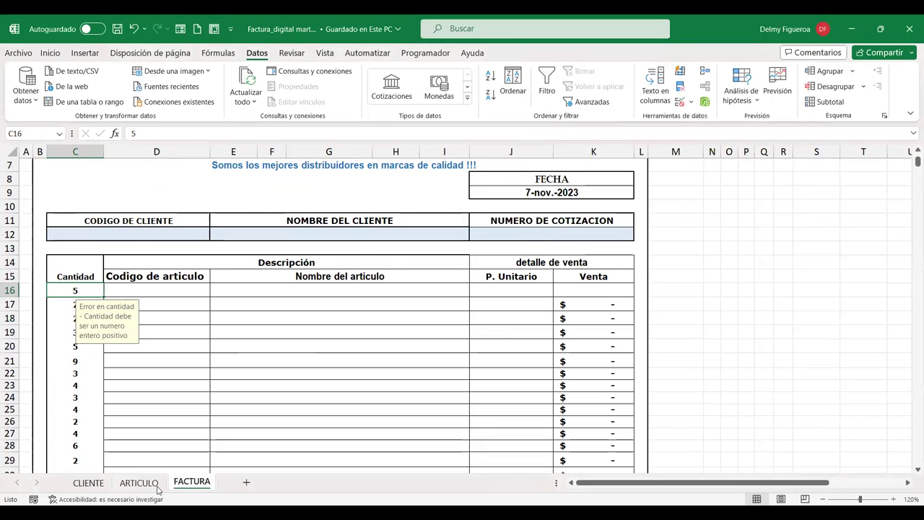
left_click(143, 482)
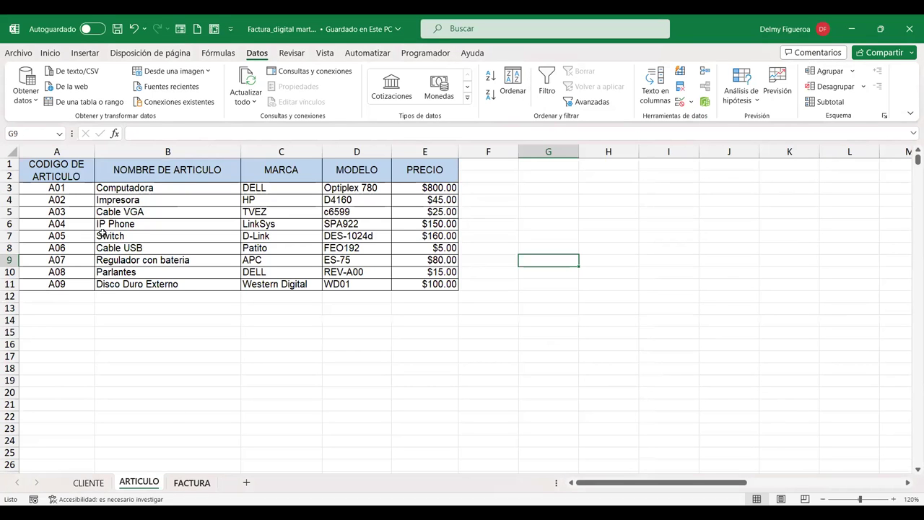
left_click(146, 236)
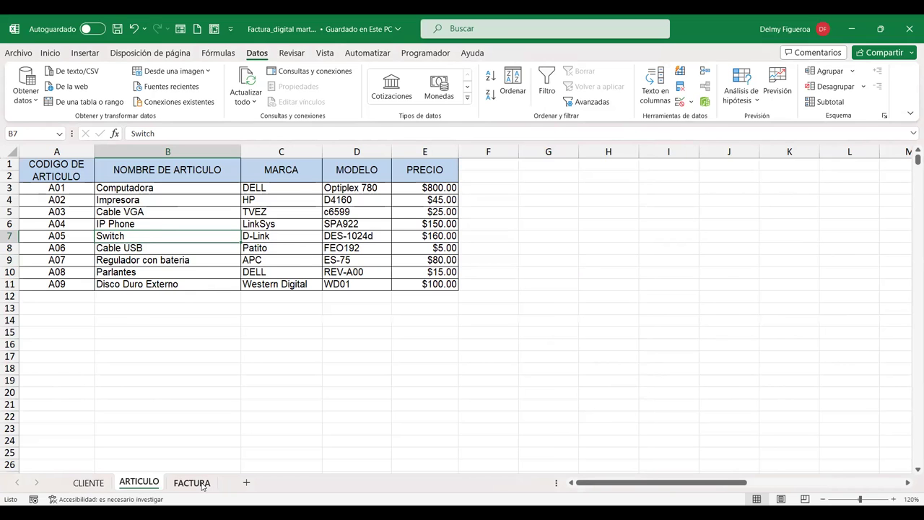
left_click(202, 485)
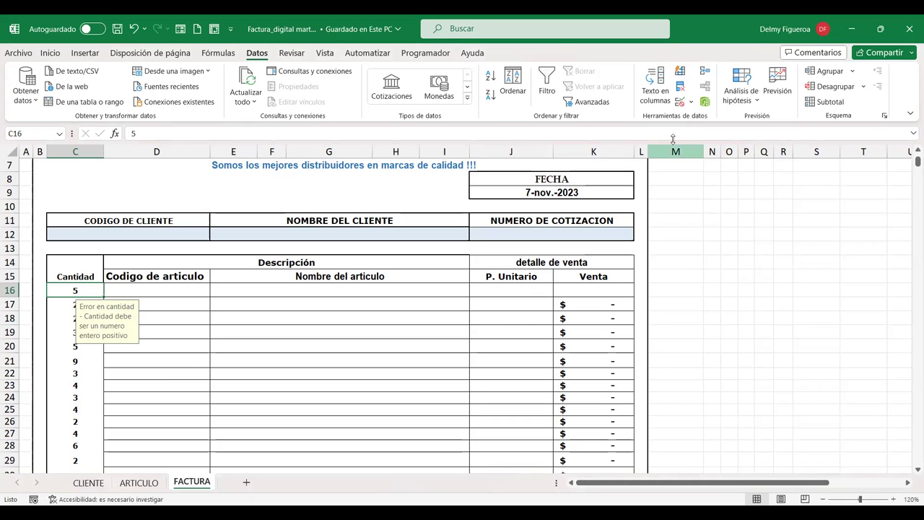
left_click(680, 101)
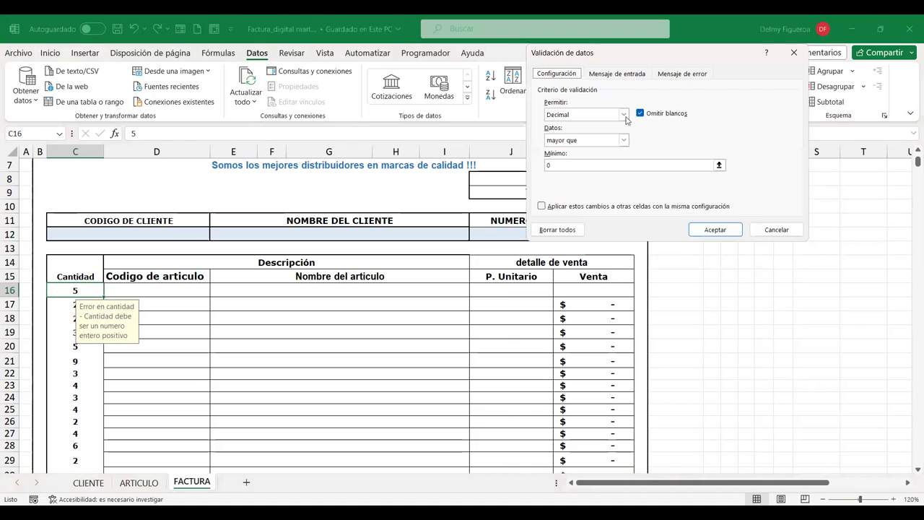
left_click(622, 116)
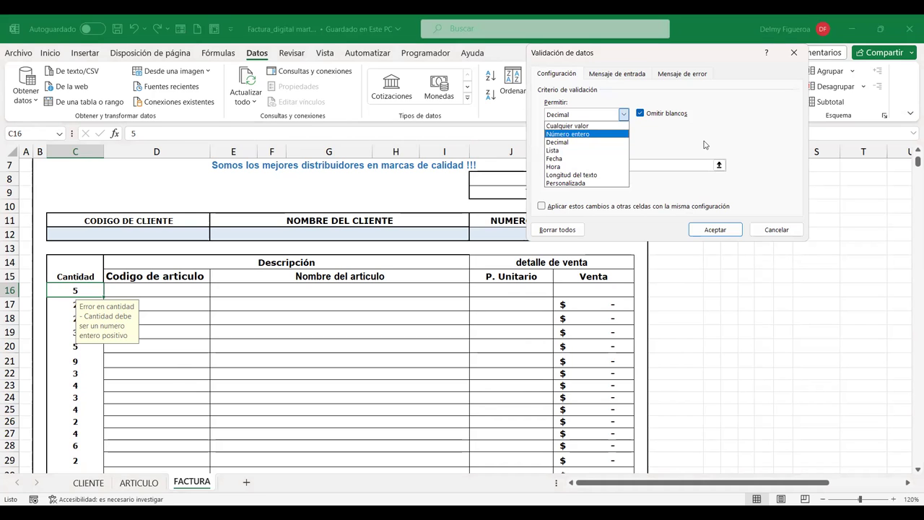
left_click(785, 238)
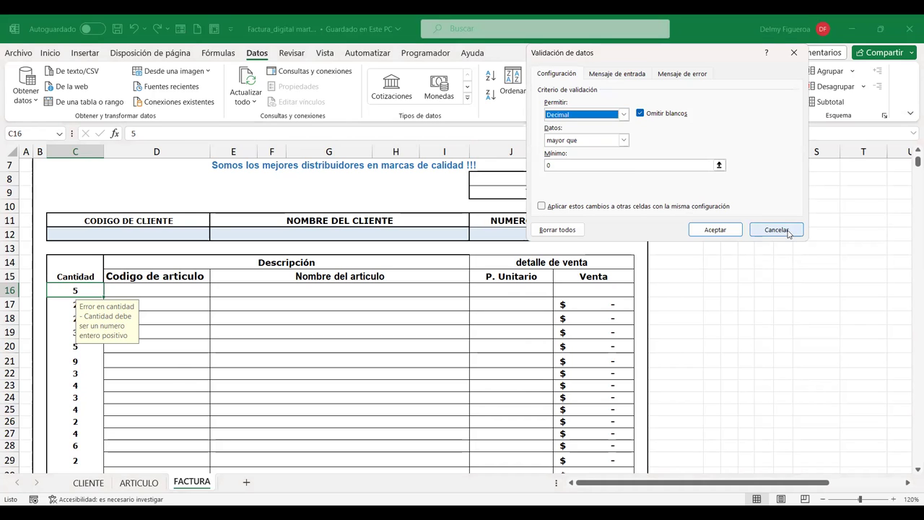
left_click(147, 286)
scroll(221, 328, "up", 1)
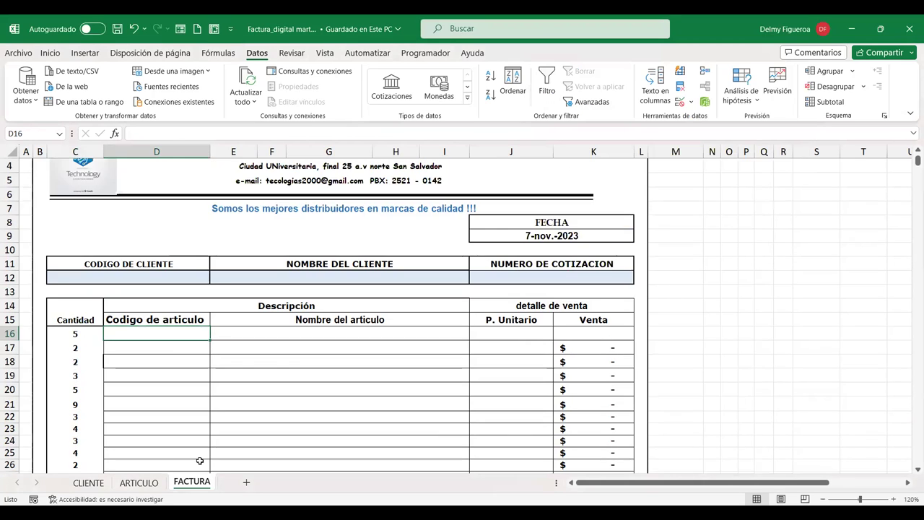
scroll(308, 322, "up", 1)
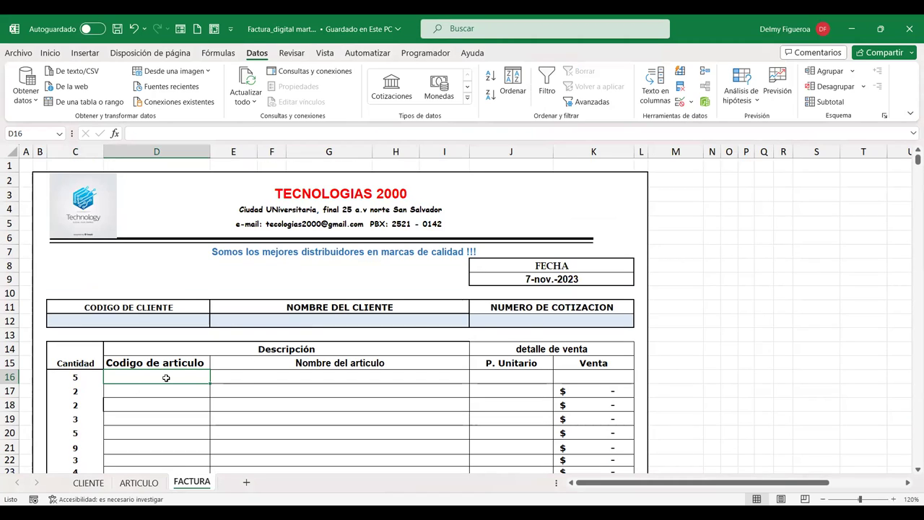
scroll(166, 374, "down", 1)
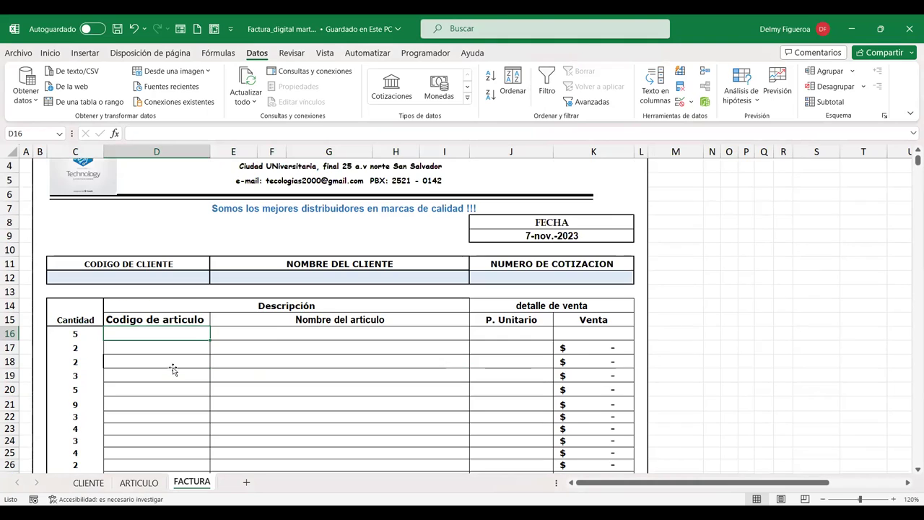
left_click(276, 334)
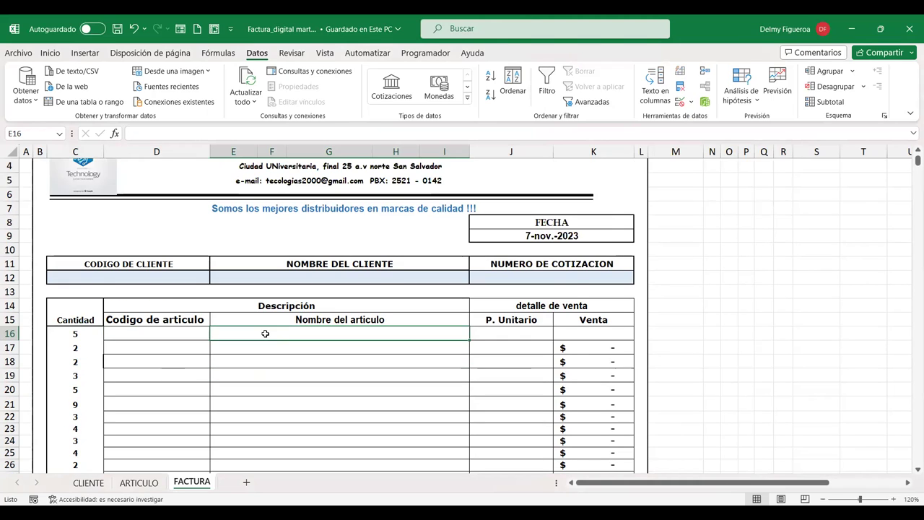
scroll(274, 331, "down", 1)
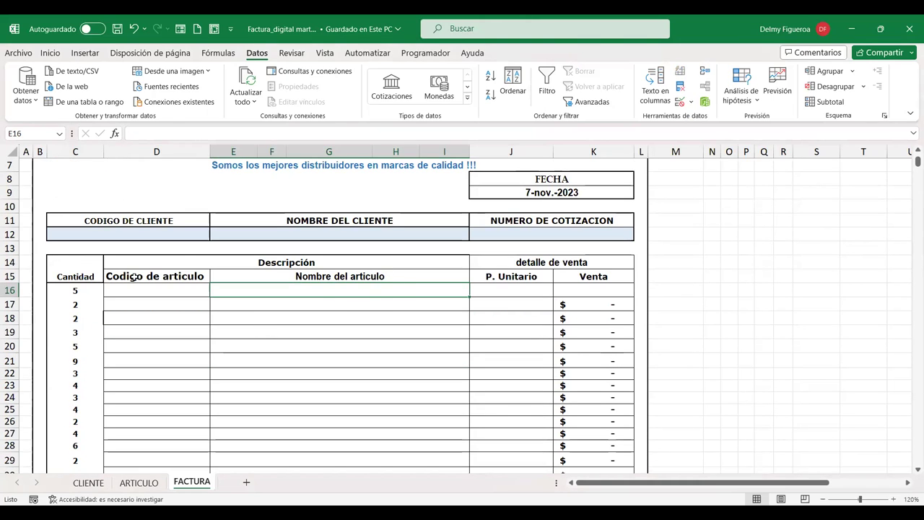
left_click(519, 286)
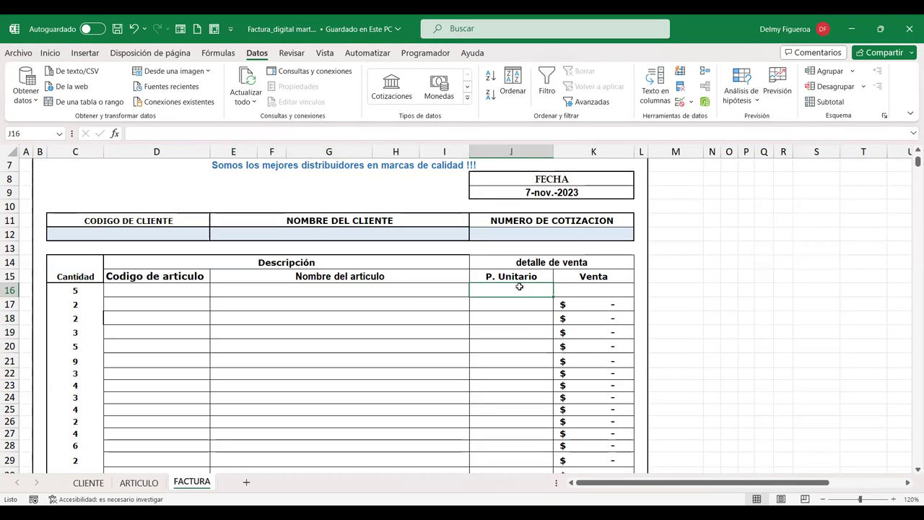
left_click(587, 288)
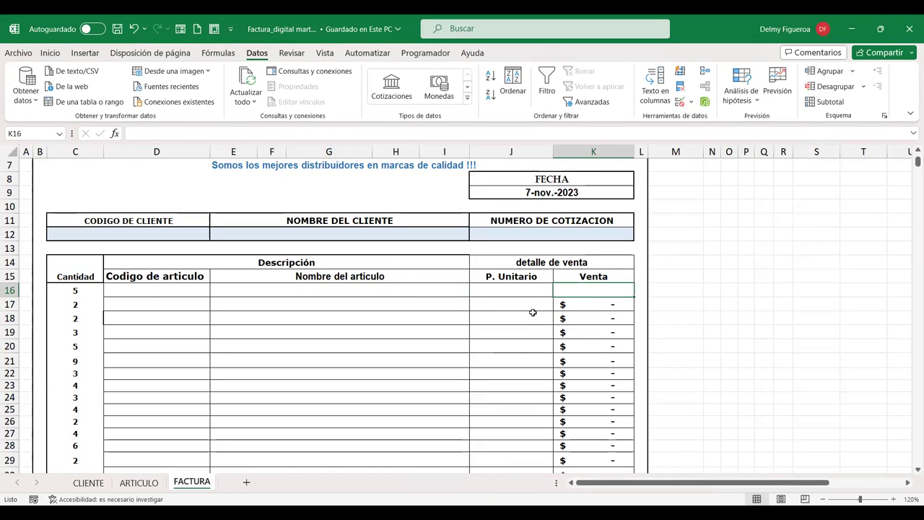
left_click(616, 306)
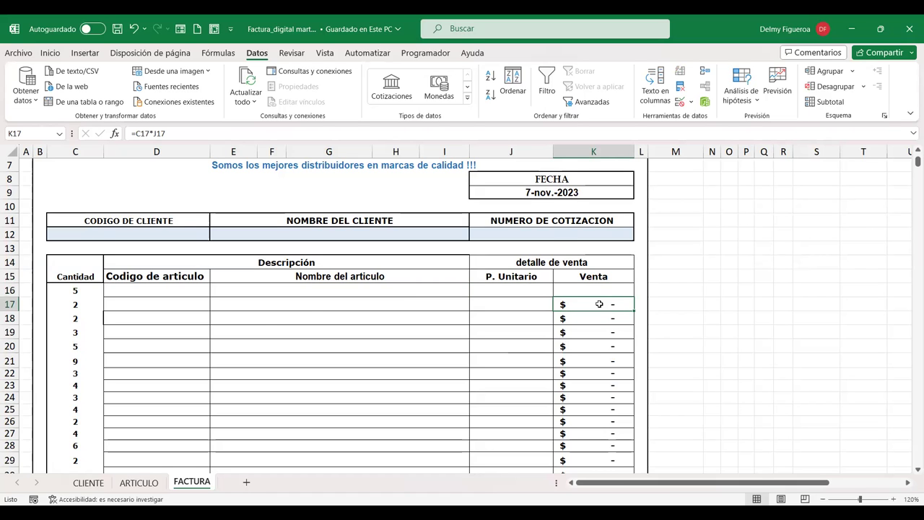
scroll(266, 322, "down", 4)
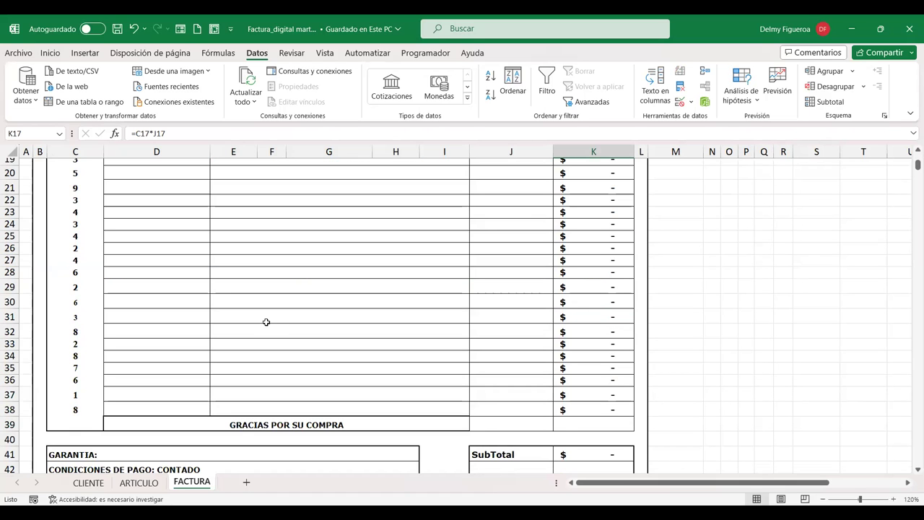
scroll(288, 320, "up", 6)
scroll(612, 313, "down", 5)
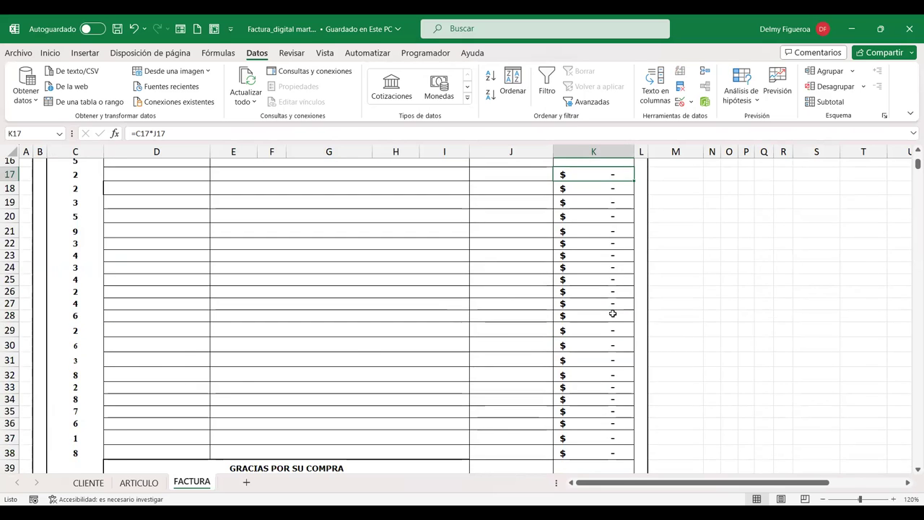
scroll(612, 313, "down", 4)
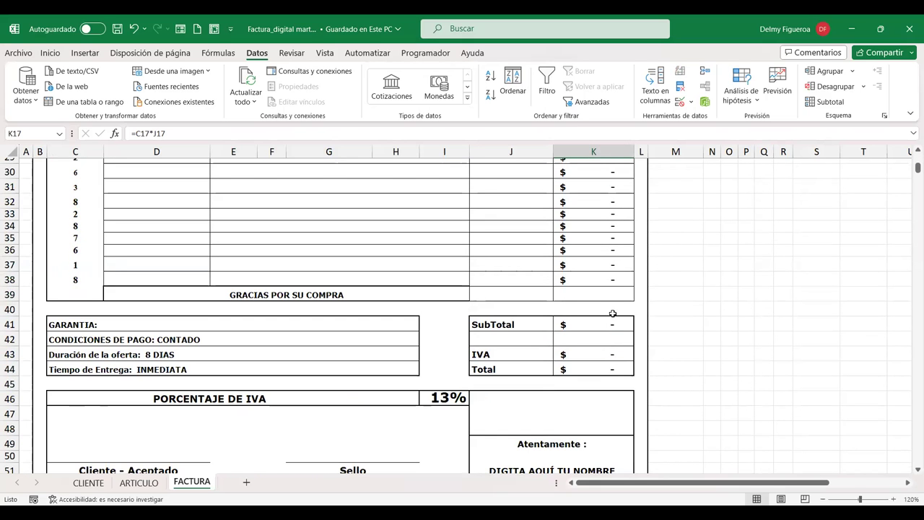
scroll(612, 313, "down", 3)
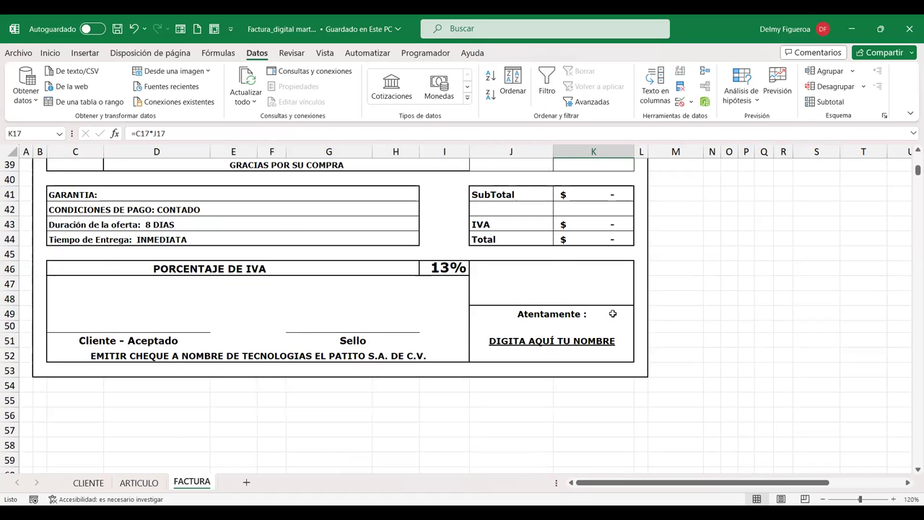
scroll(612, 313, "up", 2)
scroll(612, 313, "down", 3)
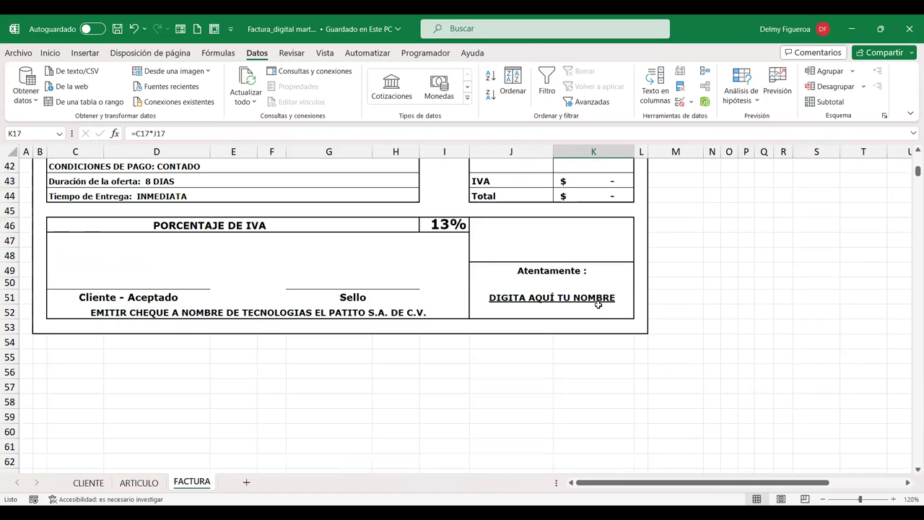
left_click(598, 304)
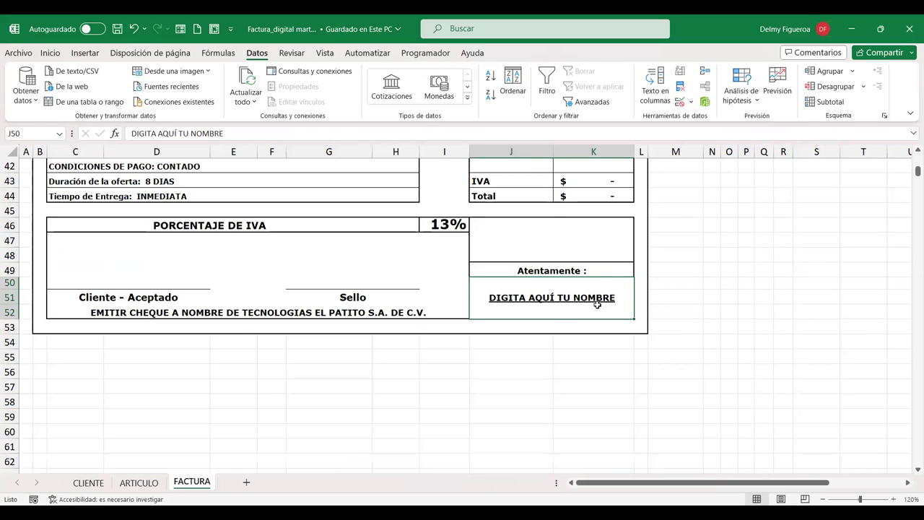
scroll(598, 305, "up", 3)
scroll(597, 304, "up", 5)
scroll(597, 305, "up", 1)
scroll(598, 304, "up", 4)
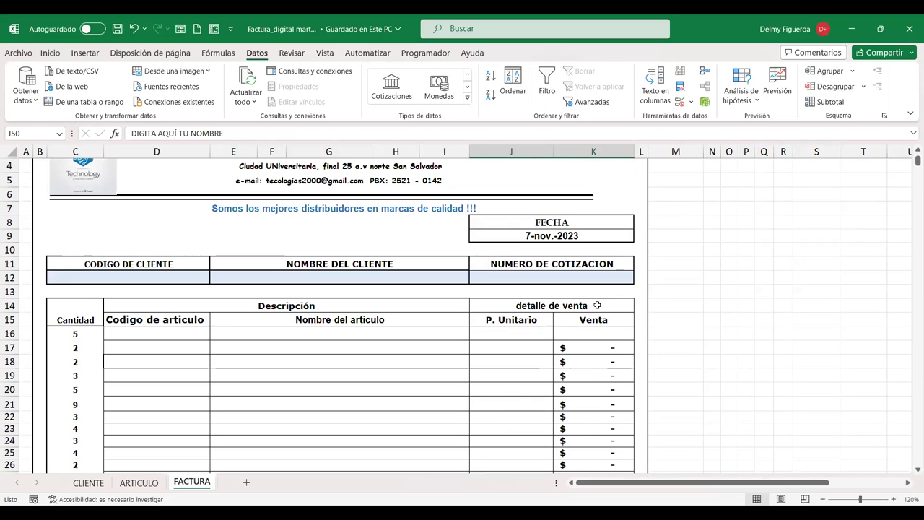
left_click(593, 389)
left_click(597, 334)
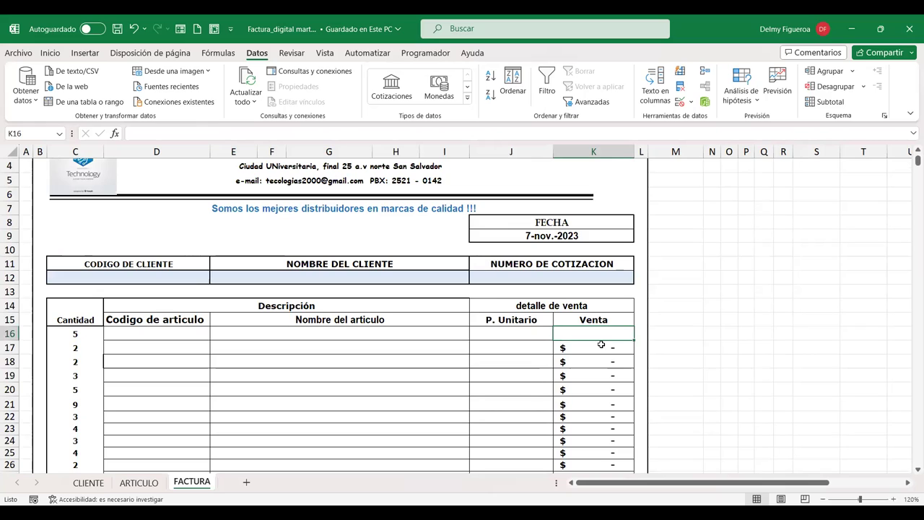
left_click(601, 346)
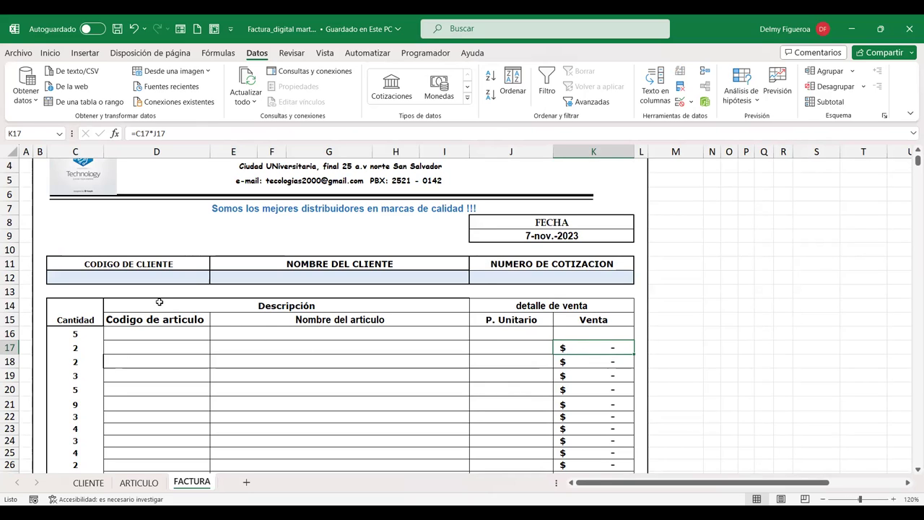
scroll(159, 302, "up", 1)
left_click(147, 321)
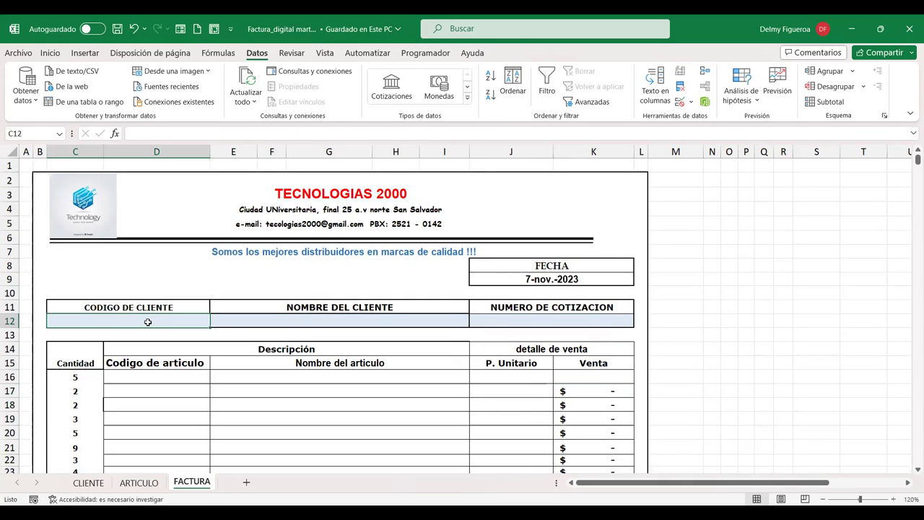
left_click(86, 483)
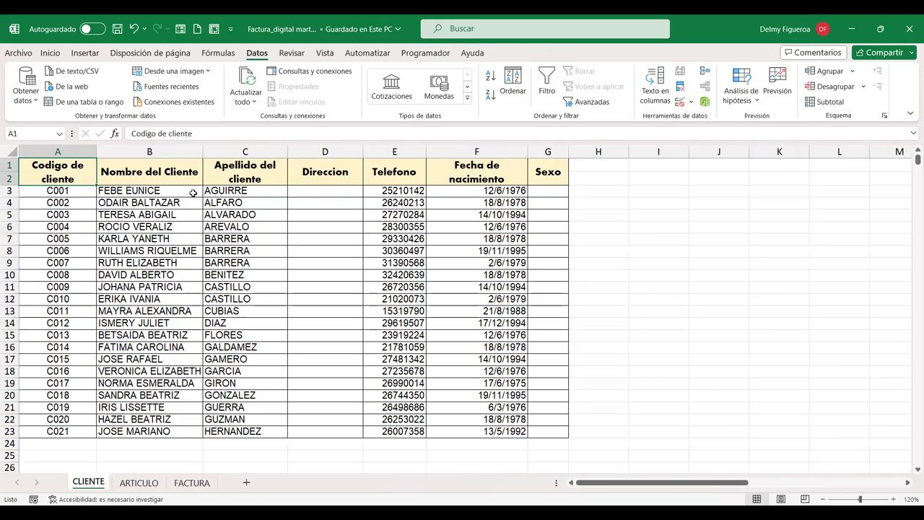
left_click(204, 483)
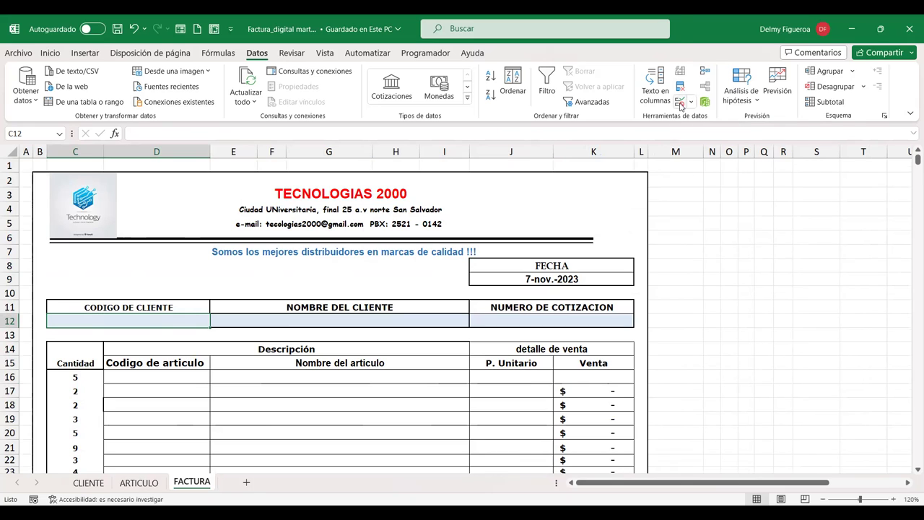
Restrict C12 to a dropdown list sourced from the CLIENTE sheet's client codes A3:A23.
left_click(680, 103)
left_click(623, 114)
left_click(567, 151)
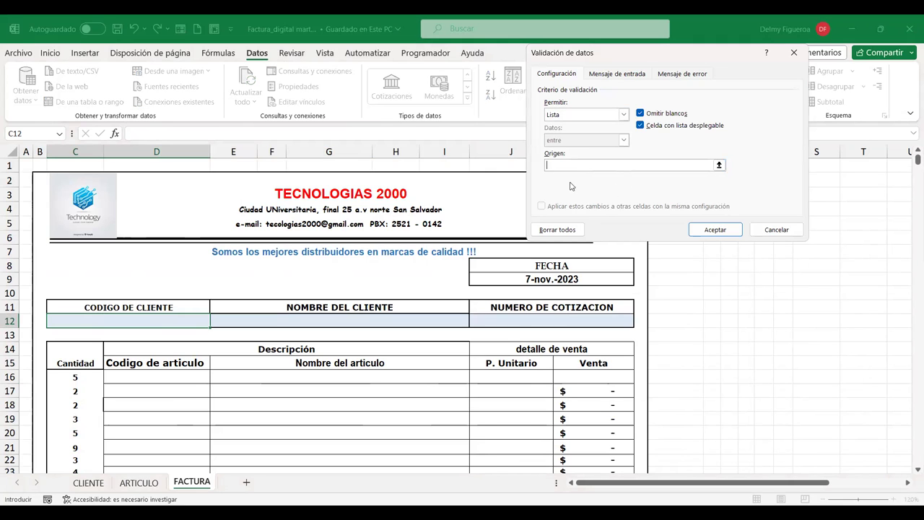
left_click(86, 482)
left_click_drag(58, 191, 68, 433)
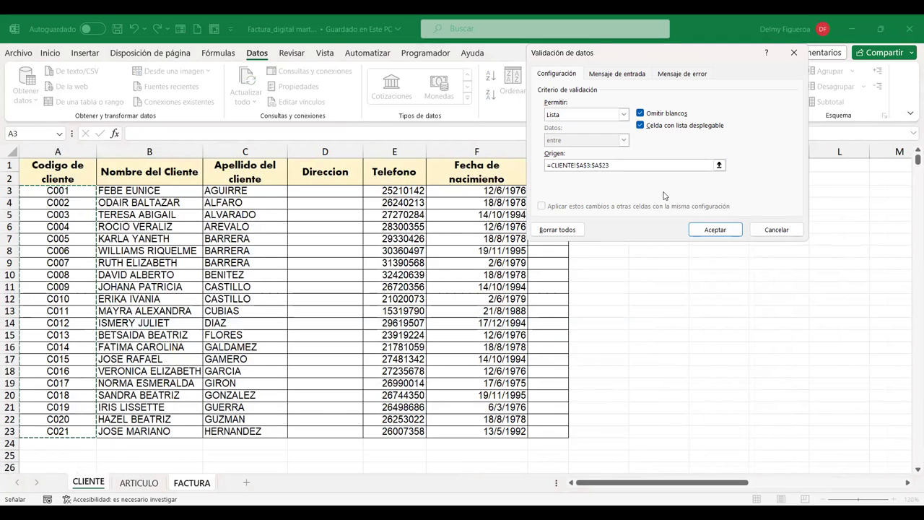
left_click(715, 229)
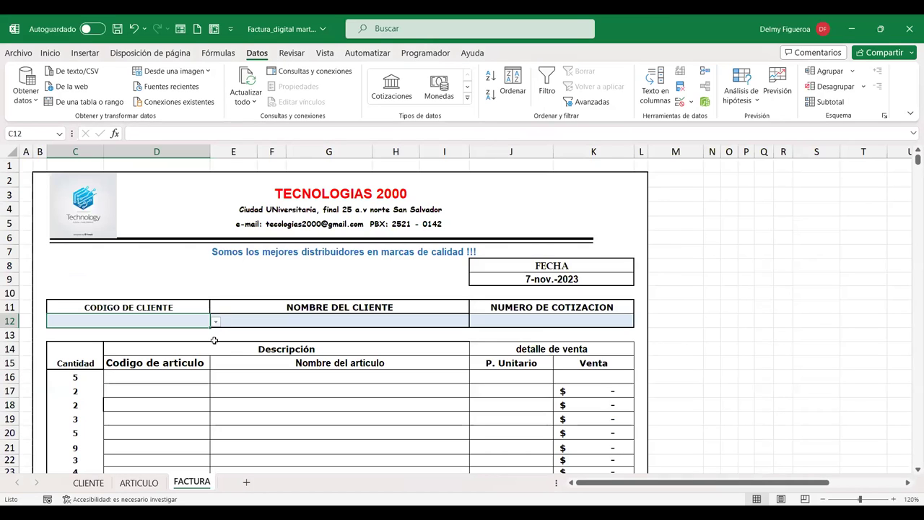
Choose client code C001 from C12's dropdown list and select cell E12.
left_click(215, 323)
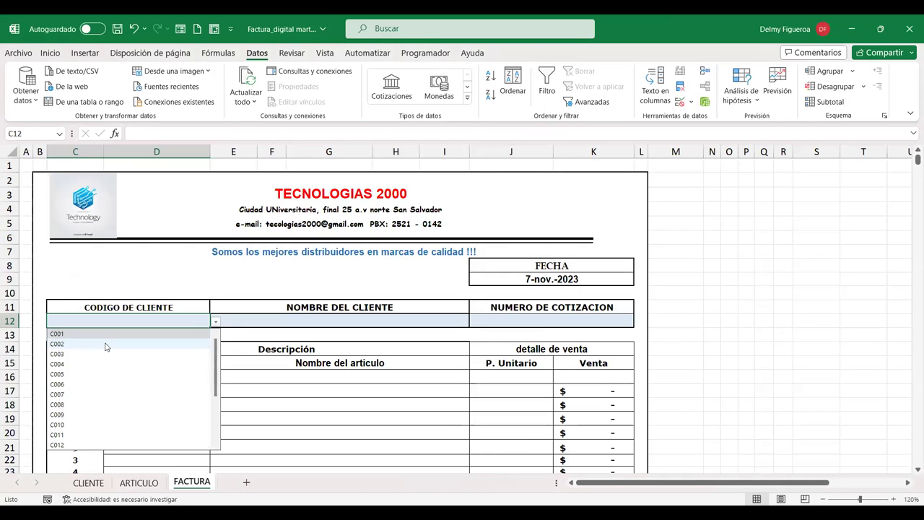
left_click(102, 337)
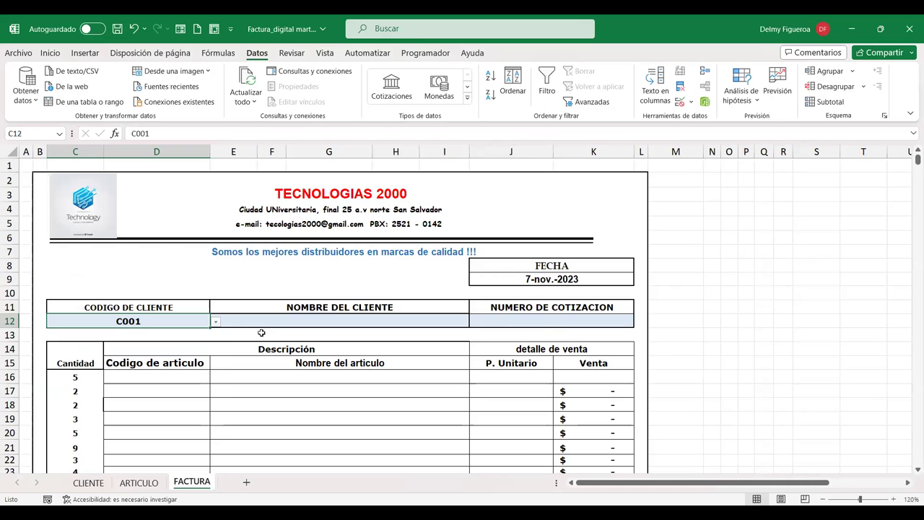
left_click(336, 318)
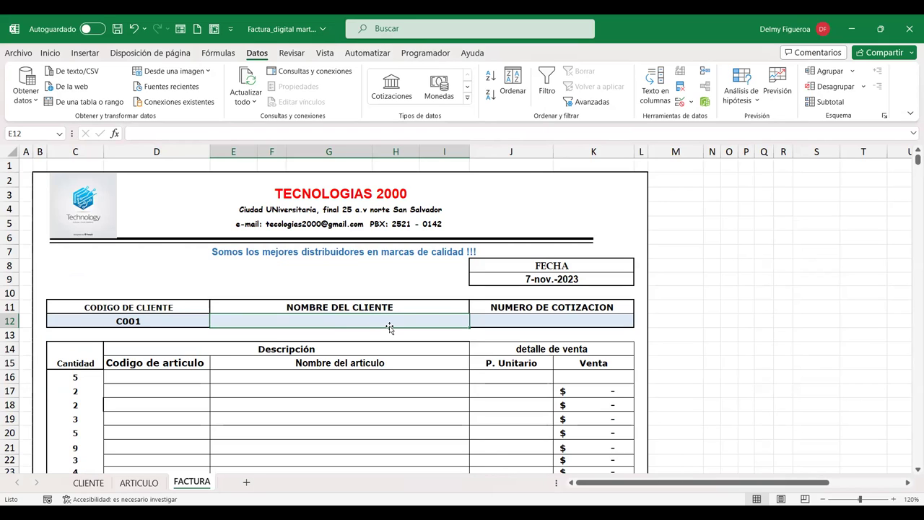
In E12 start a BUSCARV formula with lookup value C12 and table range CLIENTE!A3:C23.
type("=BU")
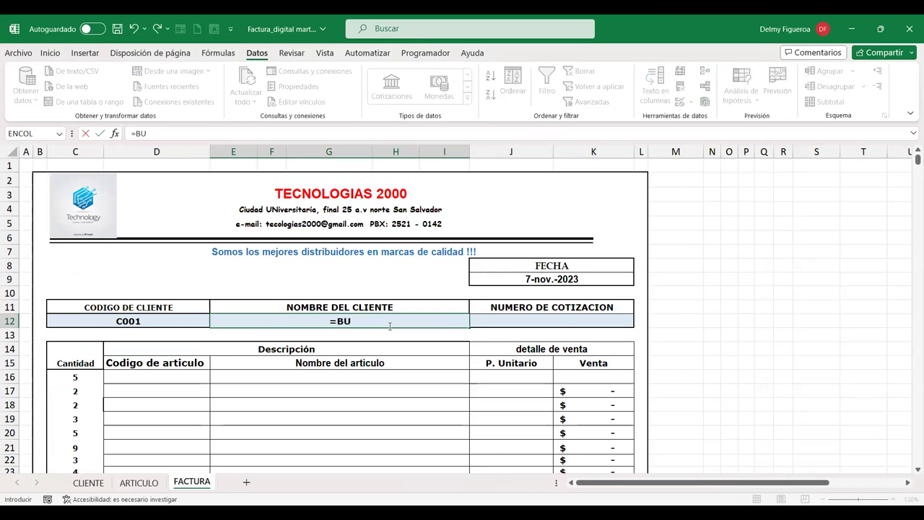
type("S")
double_click(364, 355)
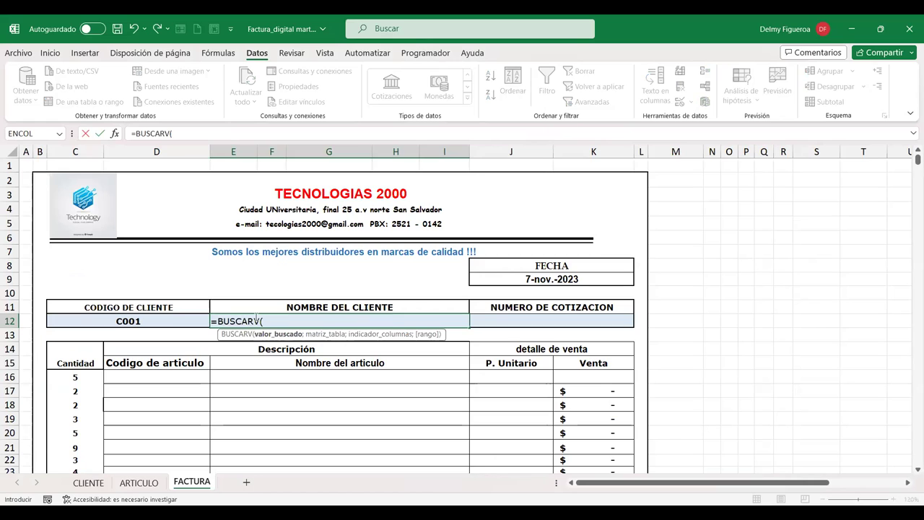
left_click(158, 320)
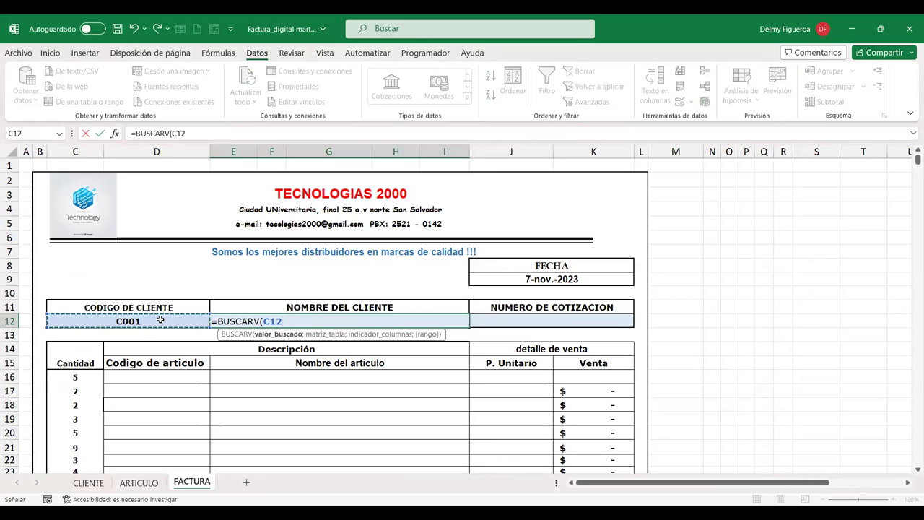
type(";")
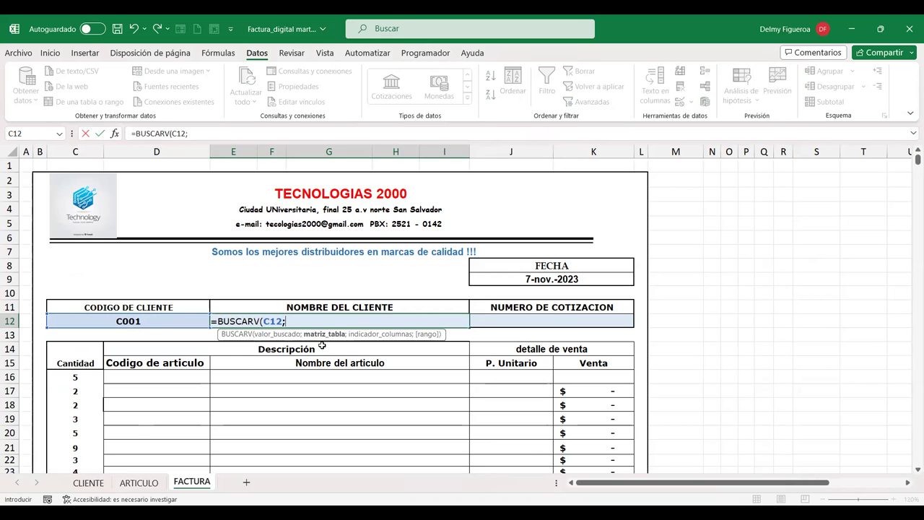
left_click(88, 482)
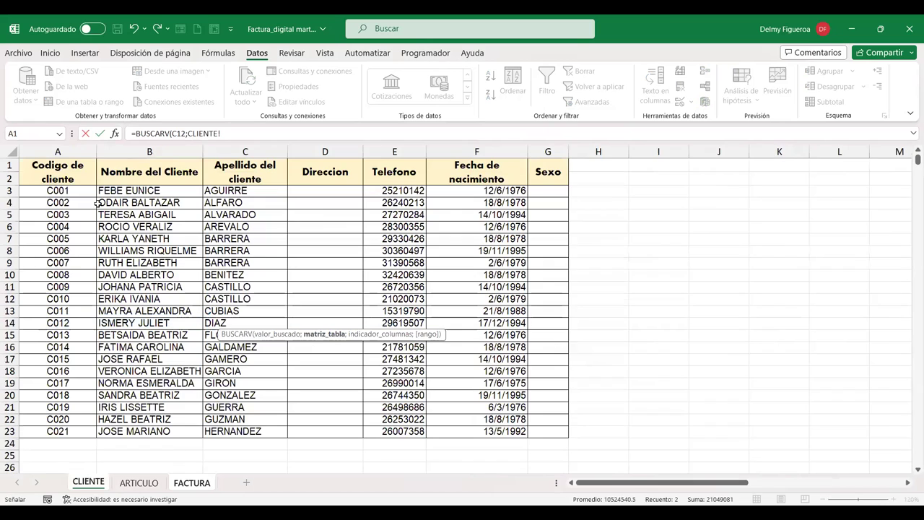
left_click(56, 189)
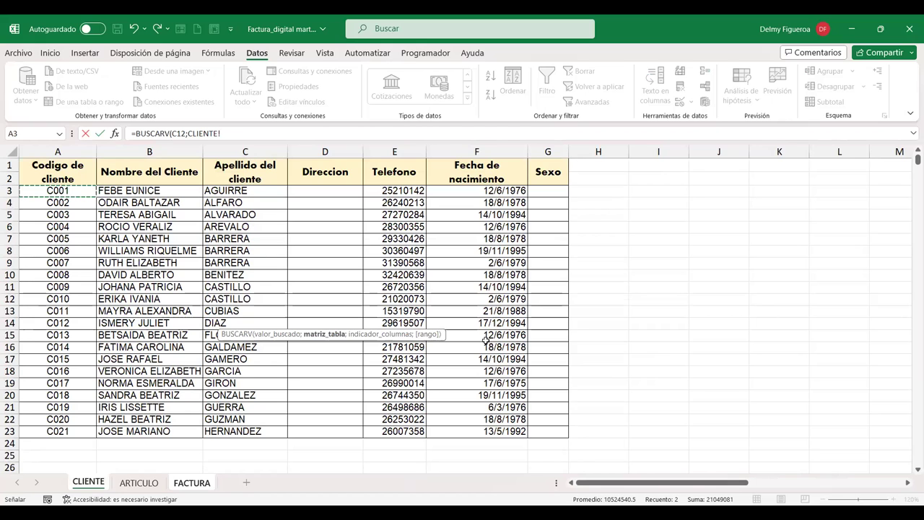
key("ctrl+shift+Right")
key("ctrl+shift+Down")
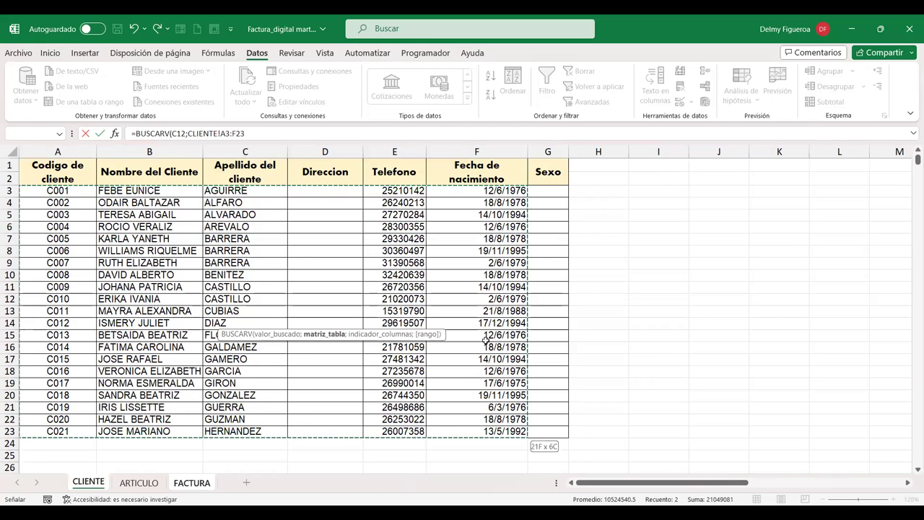
left_click(276, 434, "shift")
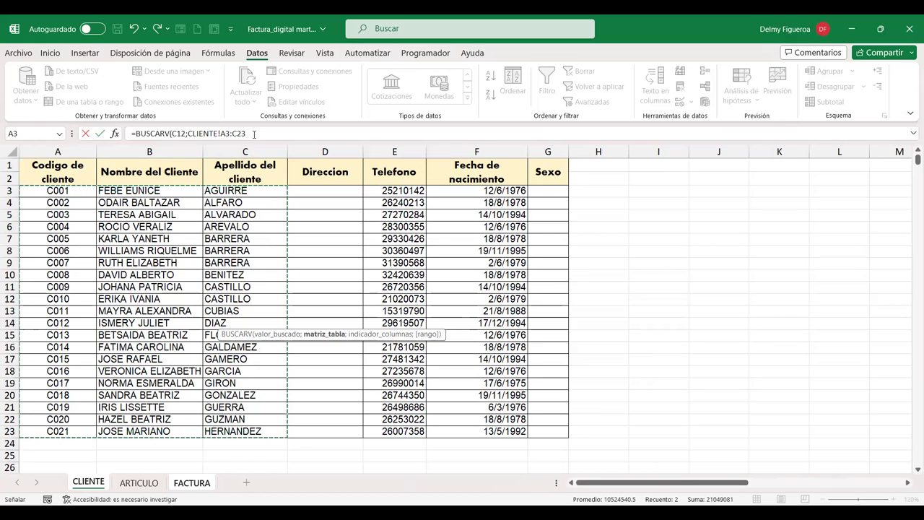
Complete the formula with column 2 and FALSO, enter it, and verify the name against CLIENTE.
key("F2")
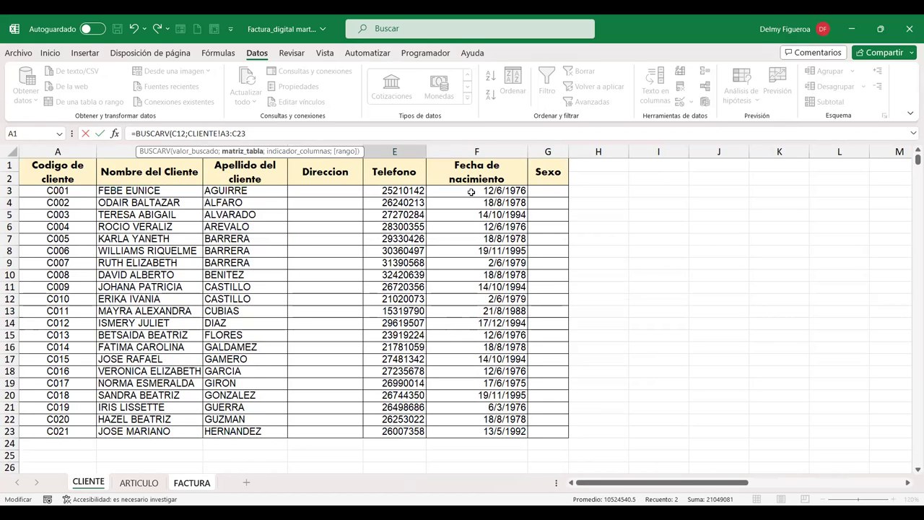
type(";")
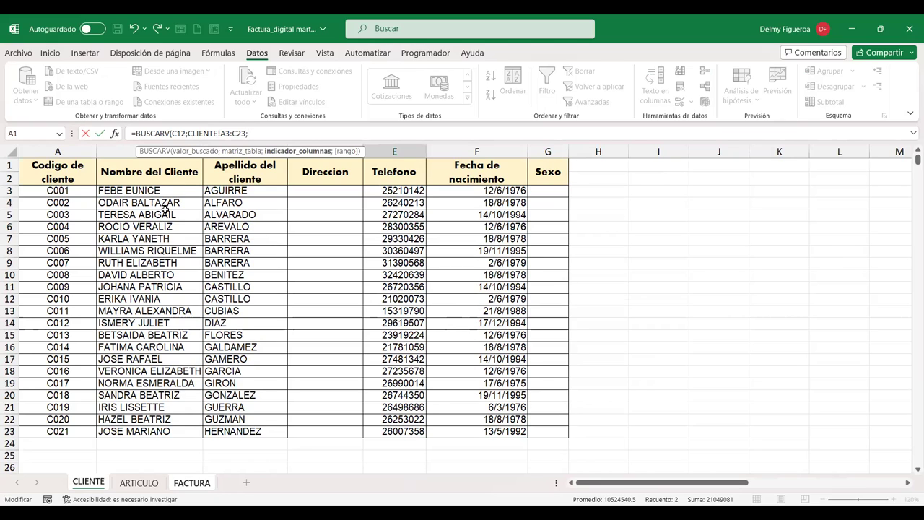
type("2")
type(";")
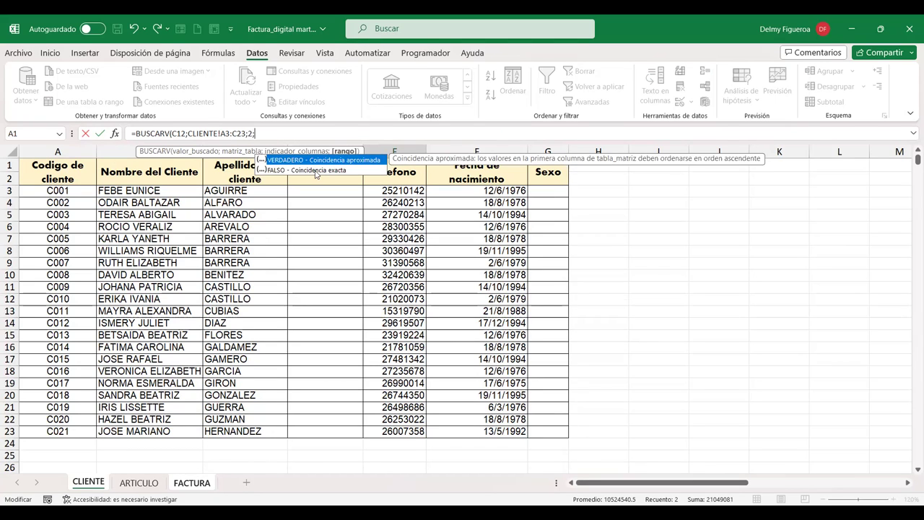
double_click(314, 171)
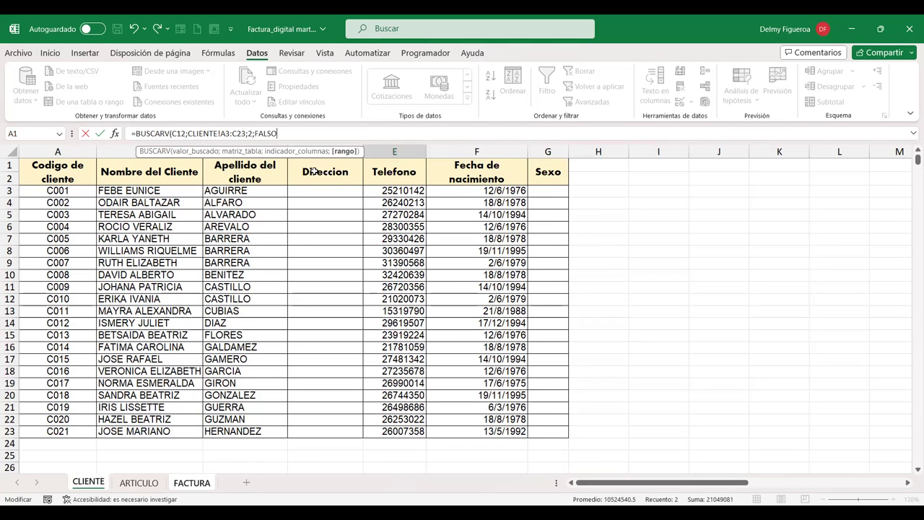
type(")")
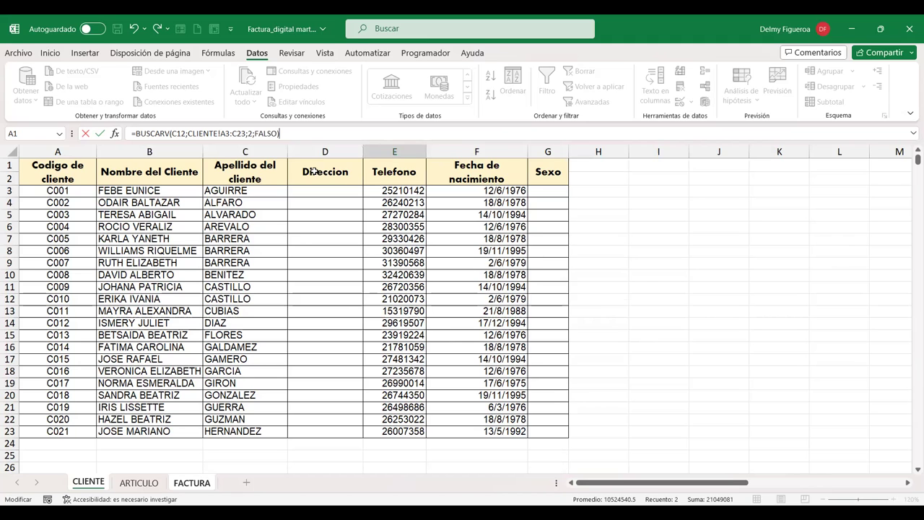
key("Return")
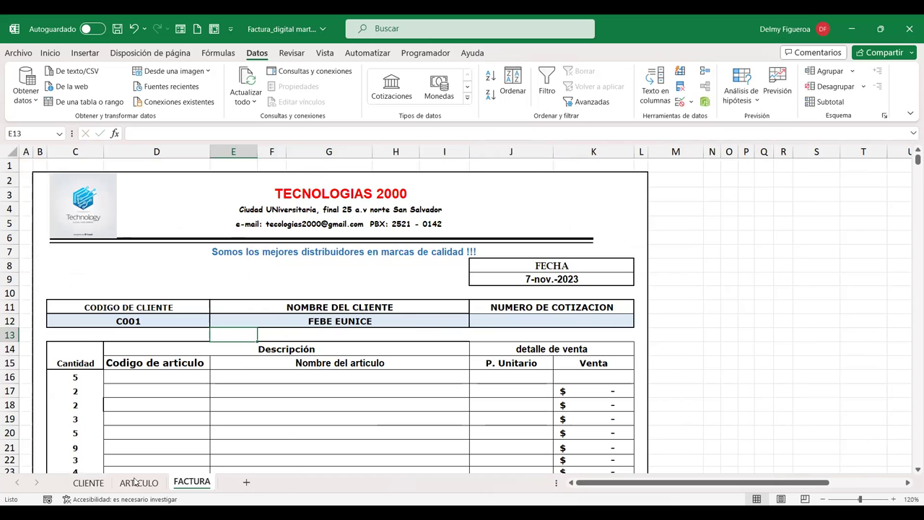
left_click(89, 482)
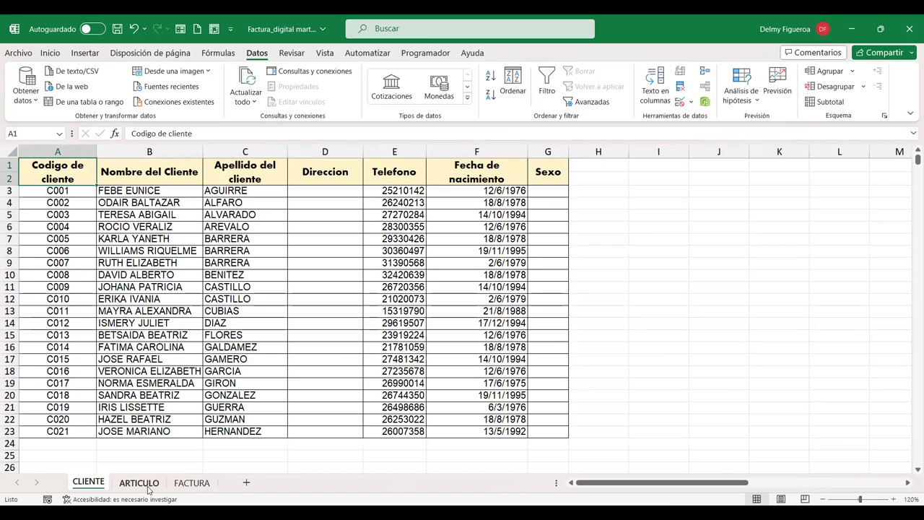
left_click(188, 484)
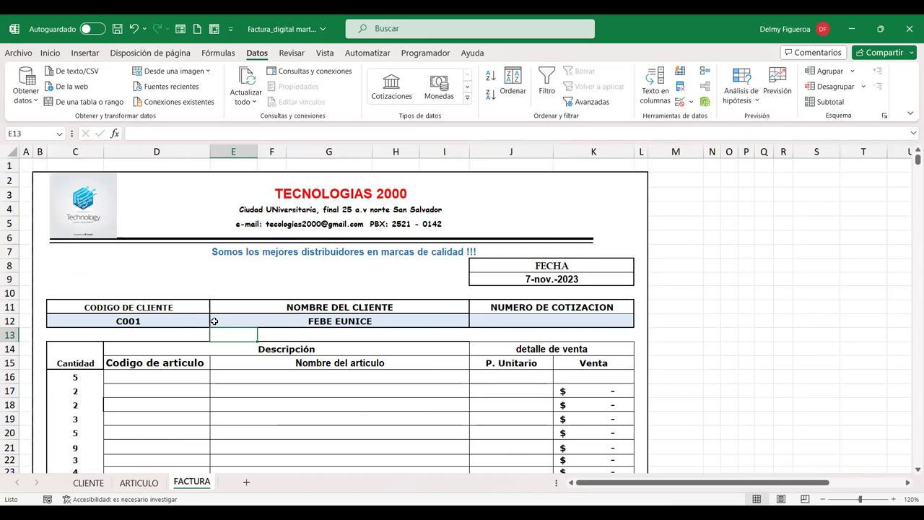
left_click(183, 322)
Switch C12 through the second, third and fourth client codes, ending on C004, checking E12's name against CLIENTE.
left_click(215, 322)
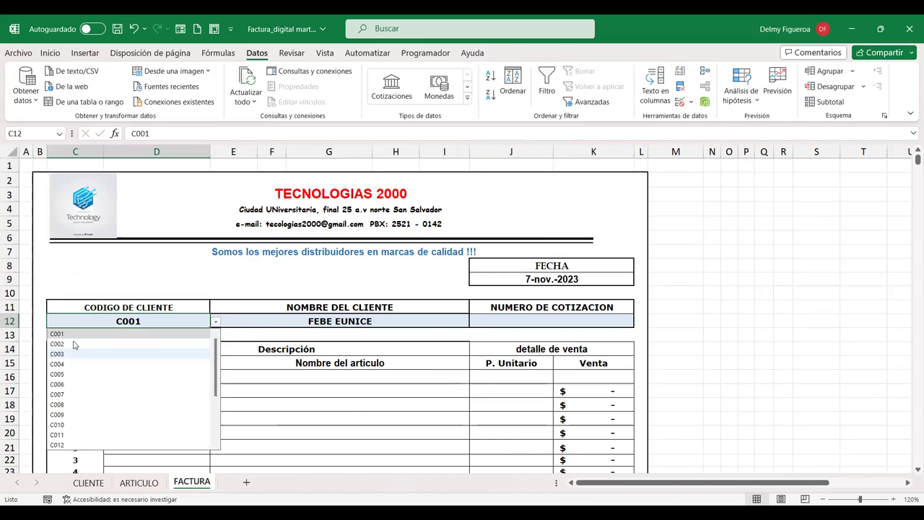
left_click(74, 342)
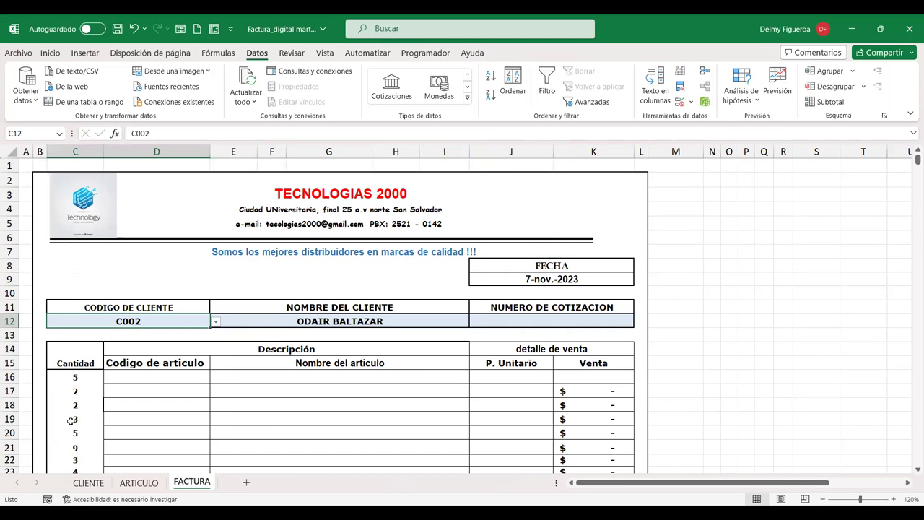
left_click(96, 487)
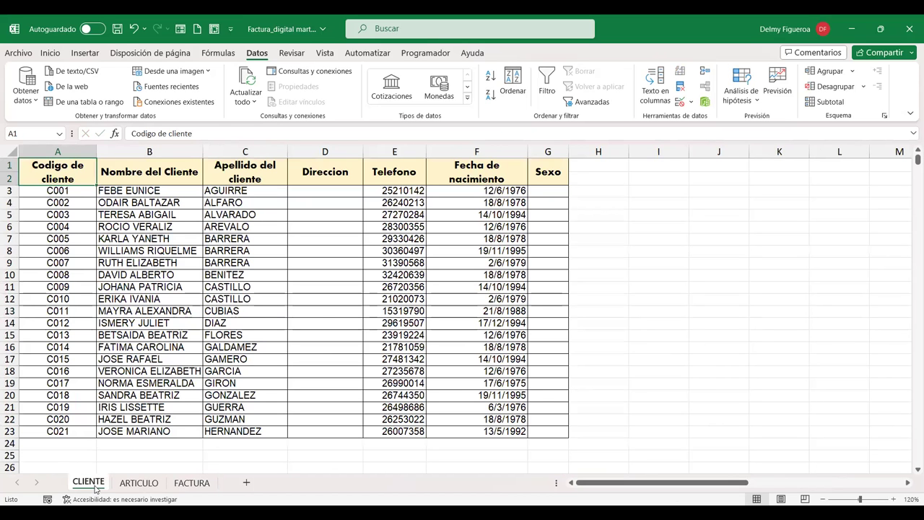
left_click(189, 485)
left_click(216, 322)
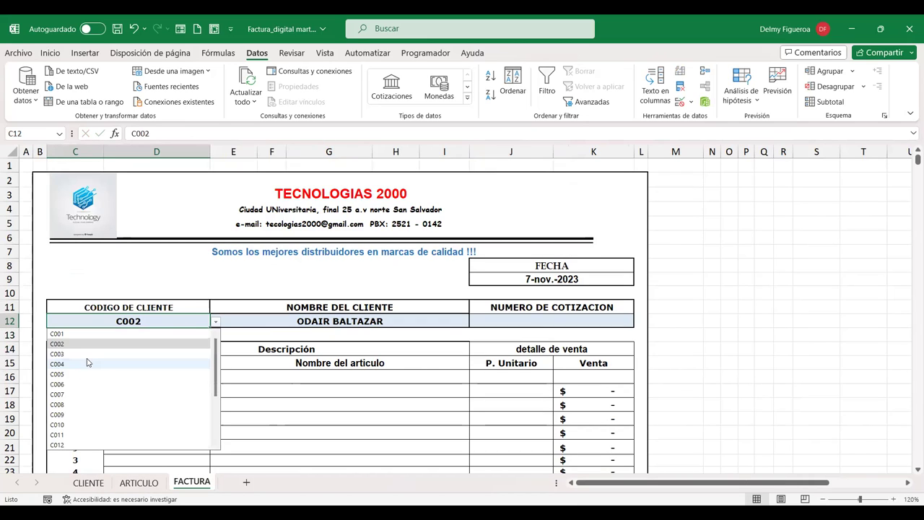
left_click(85, 354)
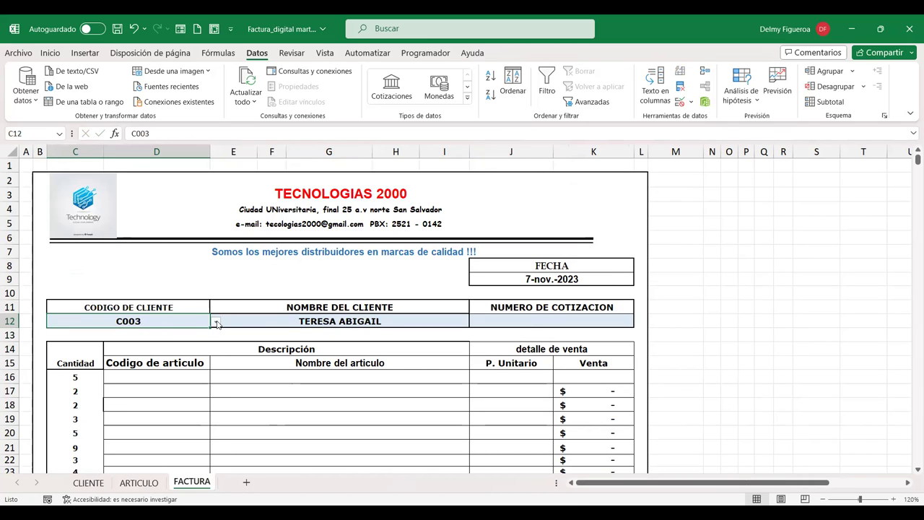
left_click(216, 322)
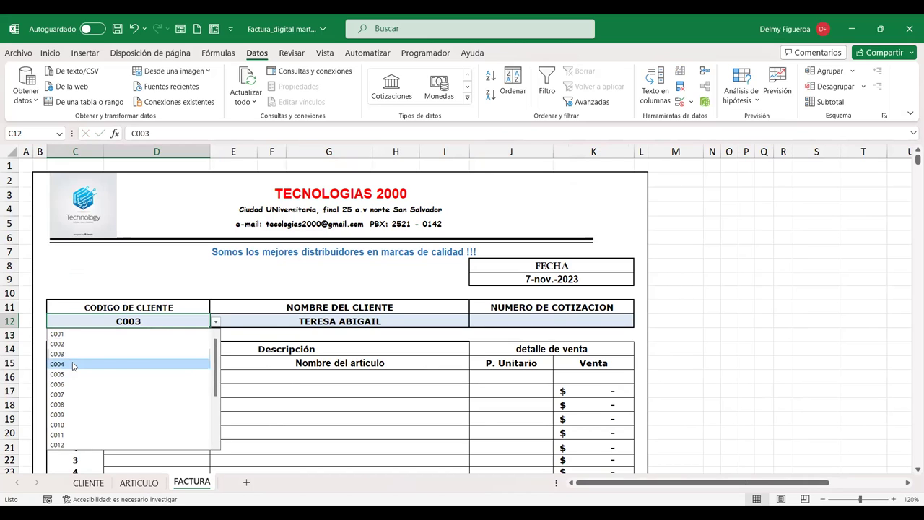
left_click(73, 365)
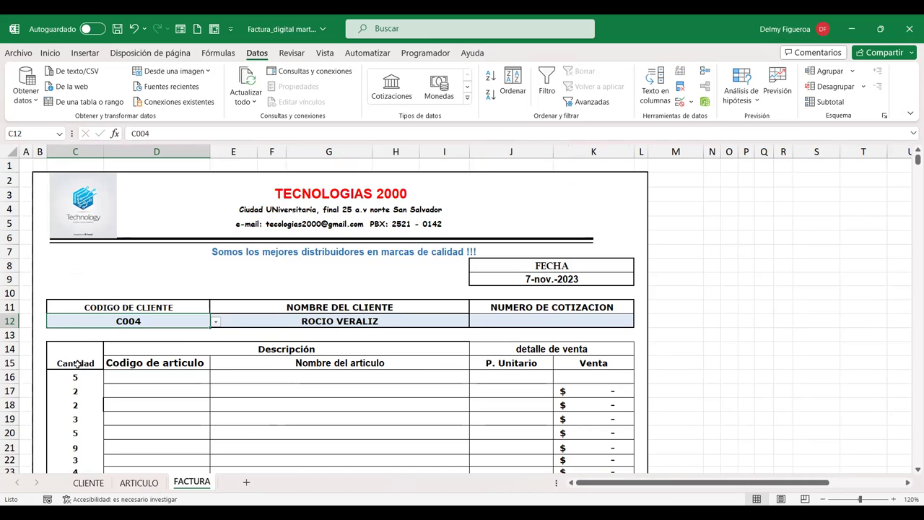
left_click(332, 322)
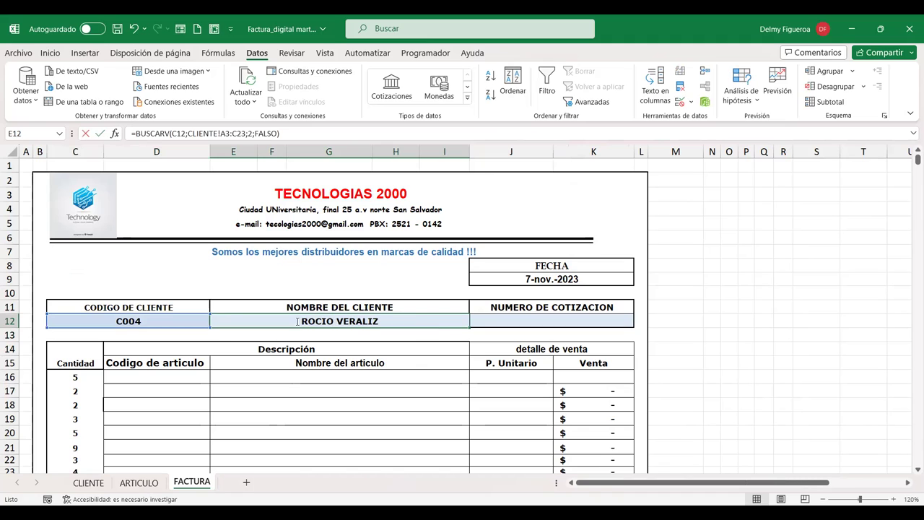
Review E12's =BUSCARV(C12;CLIENTE!A3:C23;2;FALSO) formula and the CLIENTE client table, leaving the formula unchanged.
double_click(334, 321)
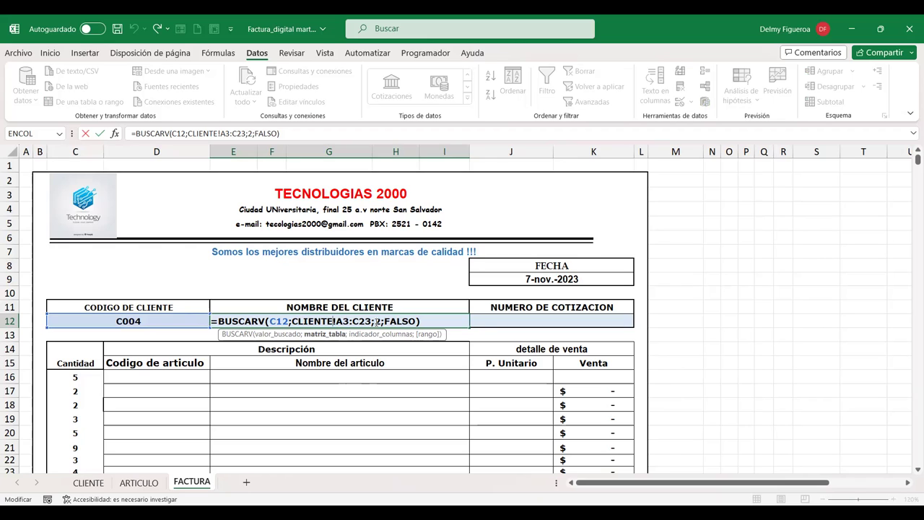
left_click(377, 321)
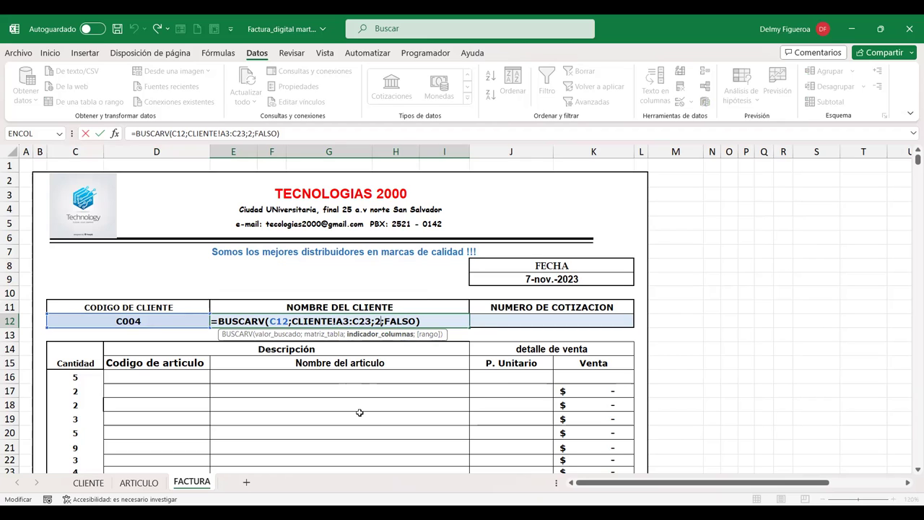
key("Return")
left_click(88, 482)
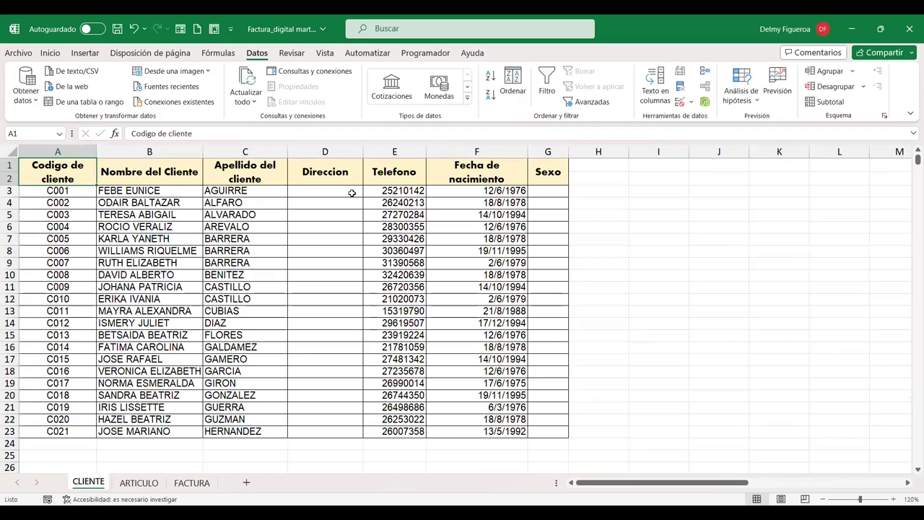
left_click(191, 482)
Reopen E12's lookup formula with the caret just after column index 2.
left_click(383, 320)
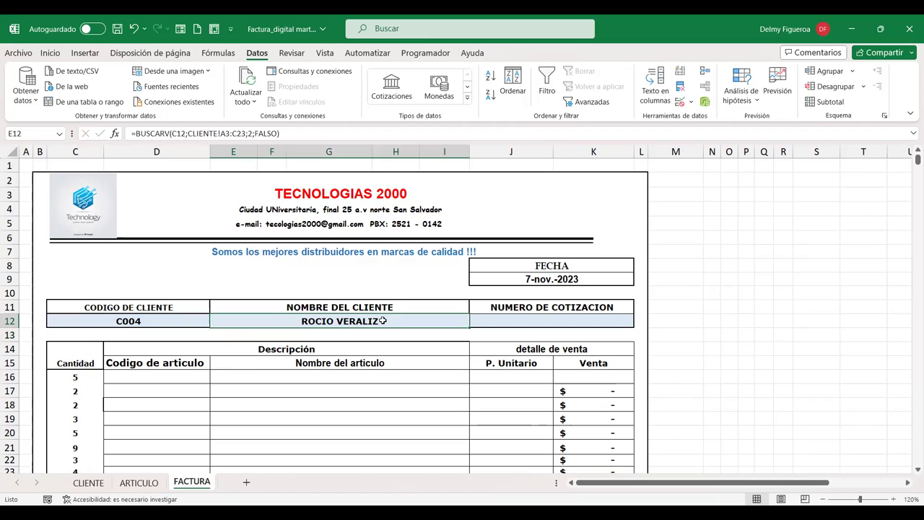
double_click(382, 321)
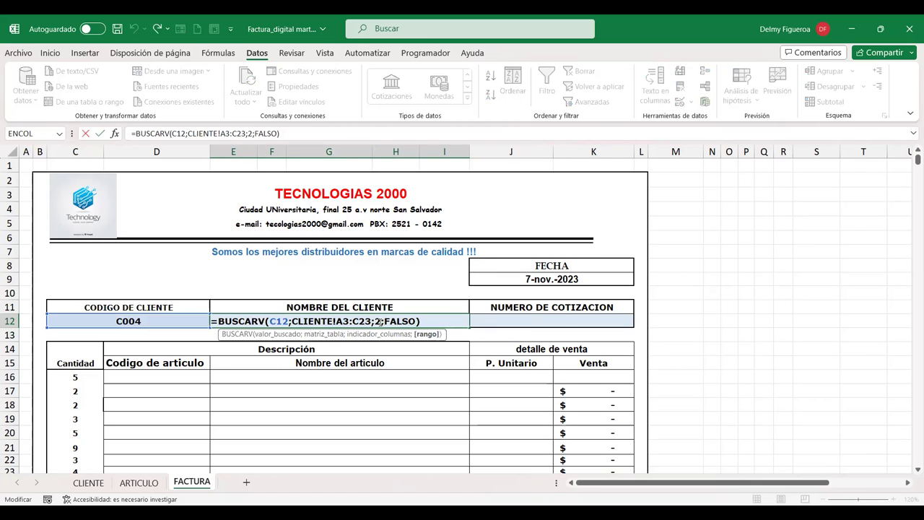
key("Left")
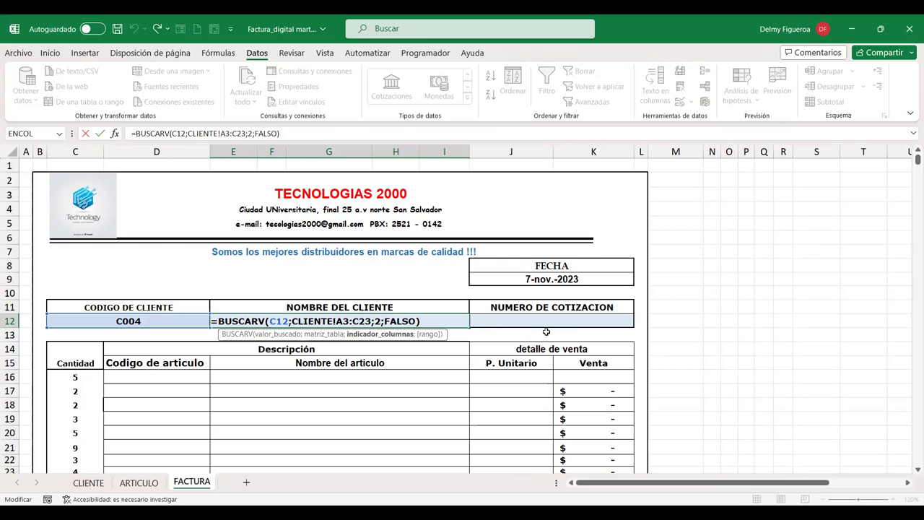
Try the array {2;3} as E12's column index to return two columns at once.
type("[")
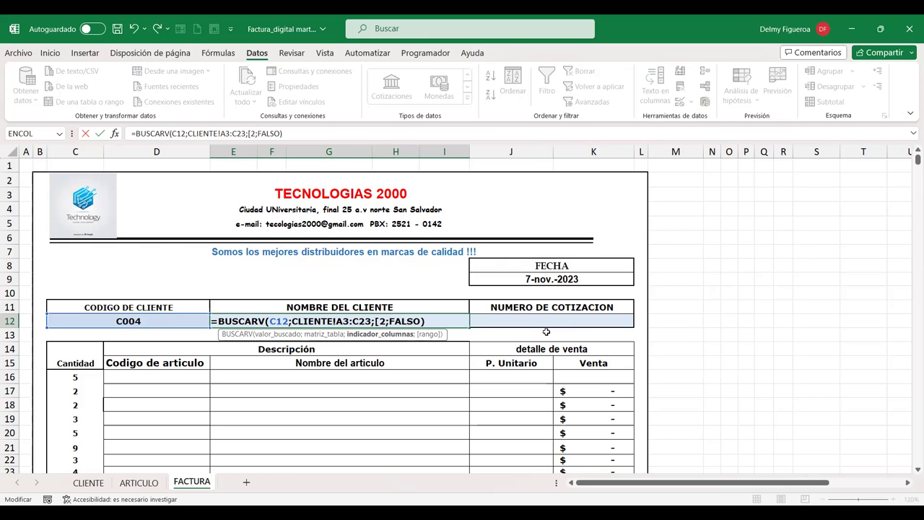
key("BackSpace")
type("{2")
type(";")
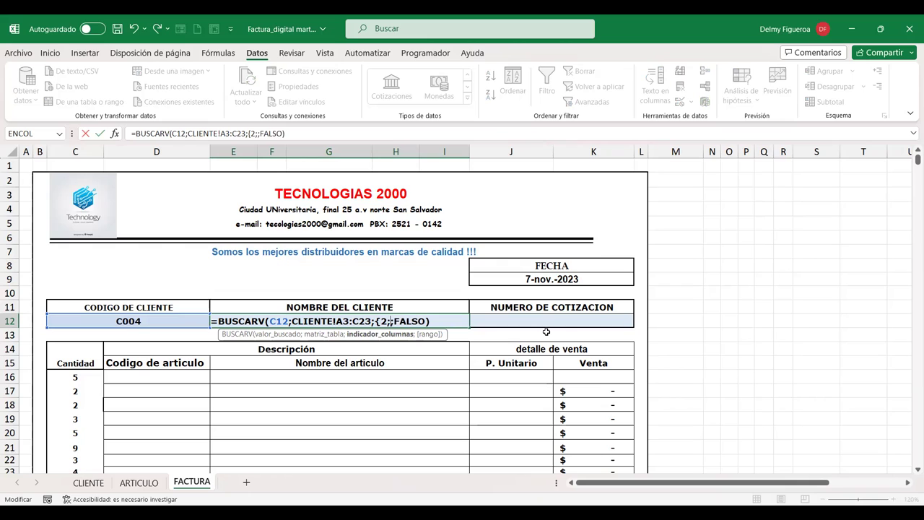
type("3")
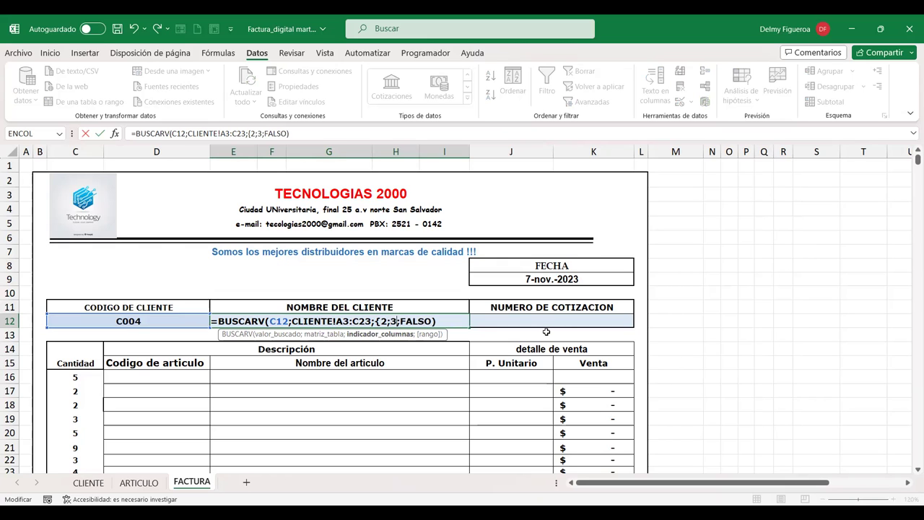
type("}")
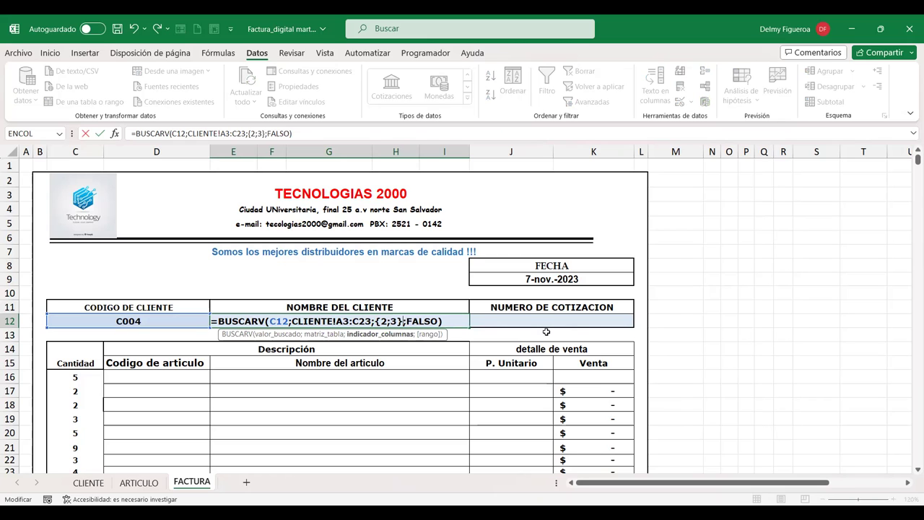
key("Return")
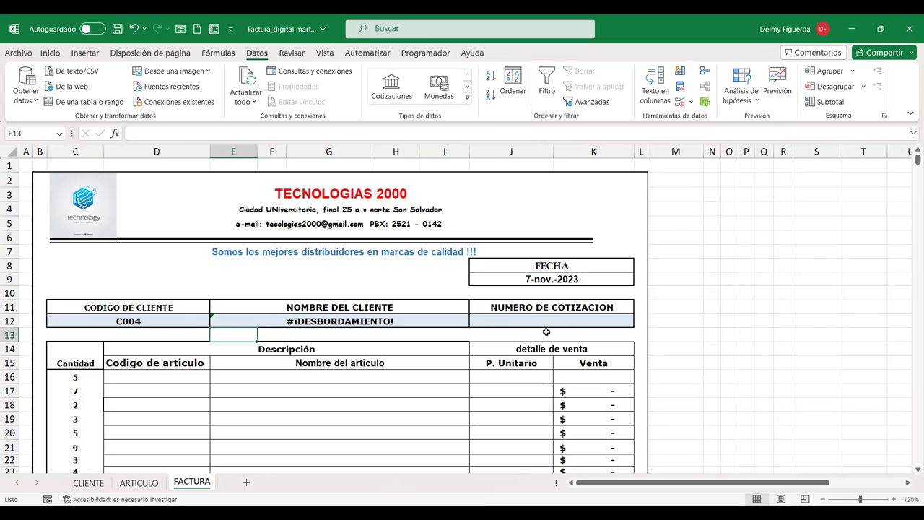
key("Up")
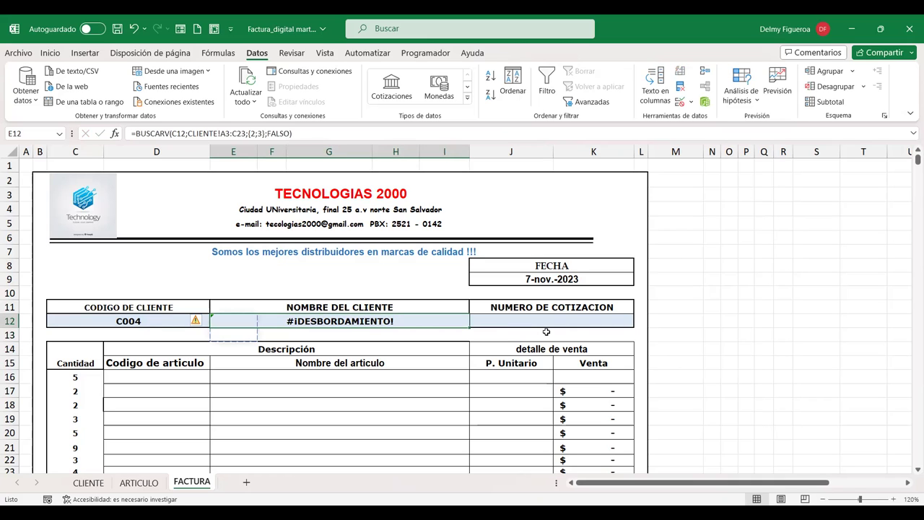
key("Up")
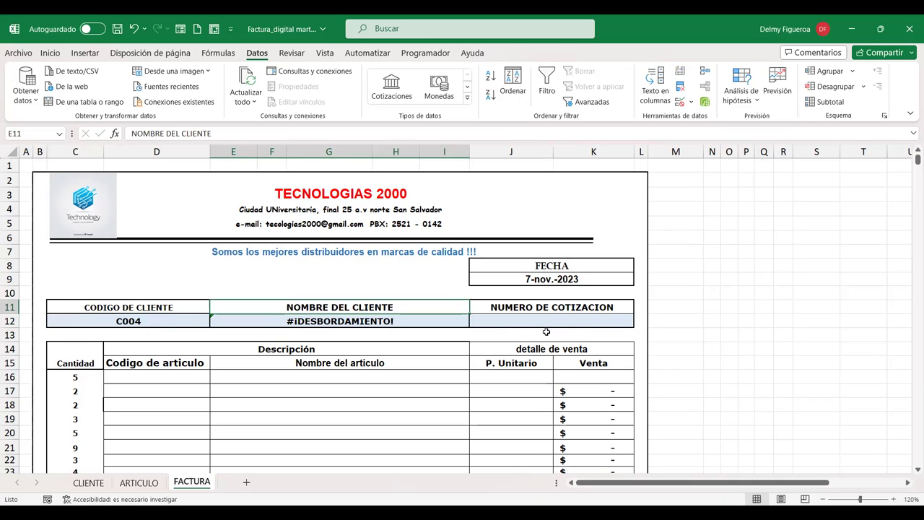
key("F2")
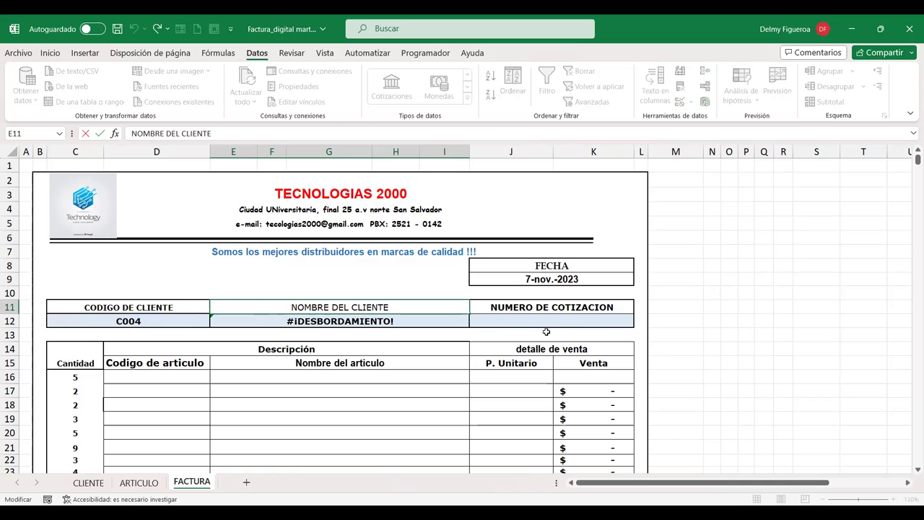
key("Return")
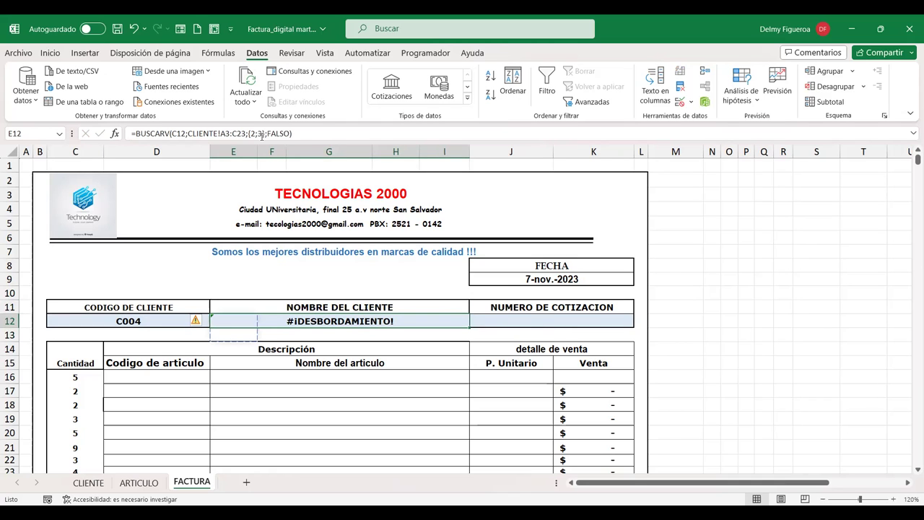
Change the column array separator to a comma, making it {2,3}.
left_click(377, 132)
key("BackSpace")
type(",")
key("Return")
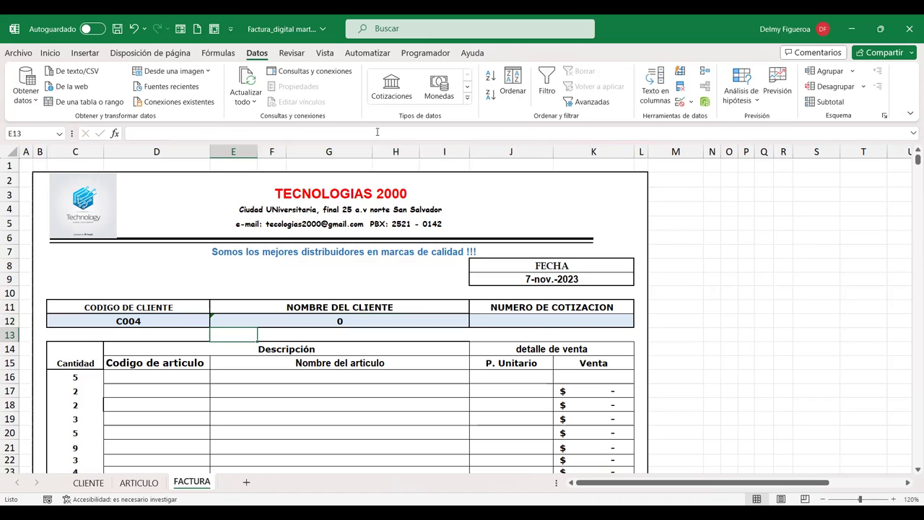
key("Up")
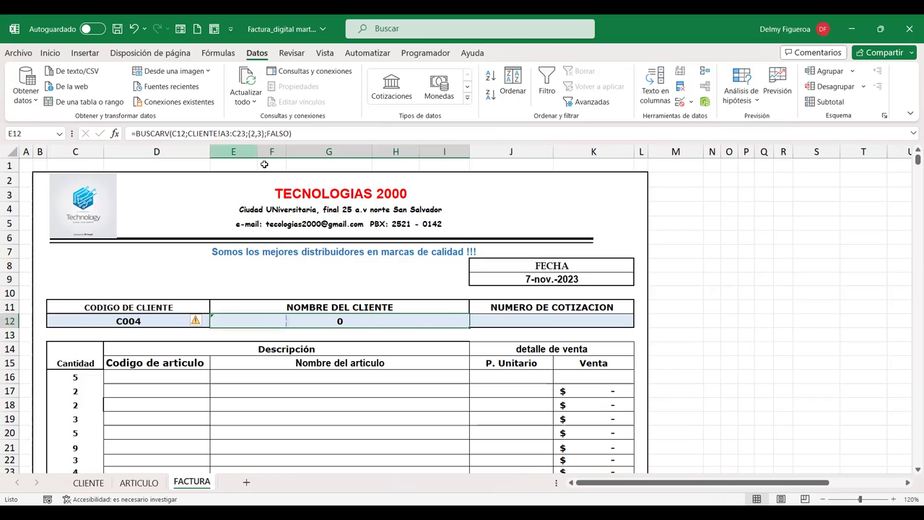
Try {2\3}, dismiss the resulting error, and restore the column index to plain 2.
left_click(252, 133)
key("BackSpace")
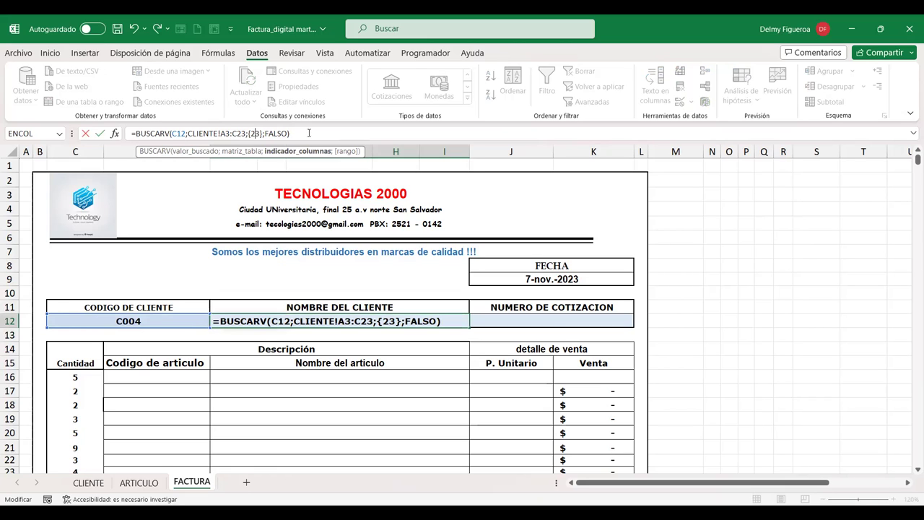
type("\\")
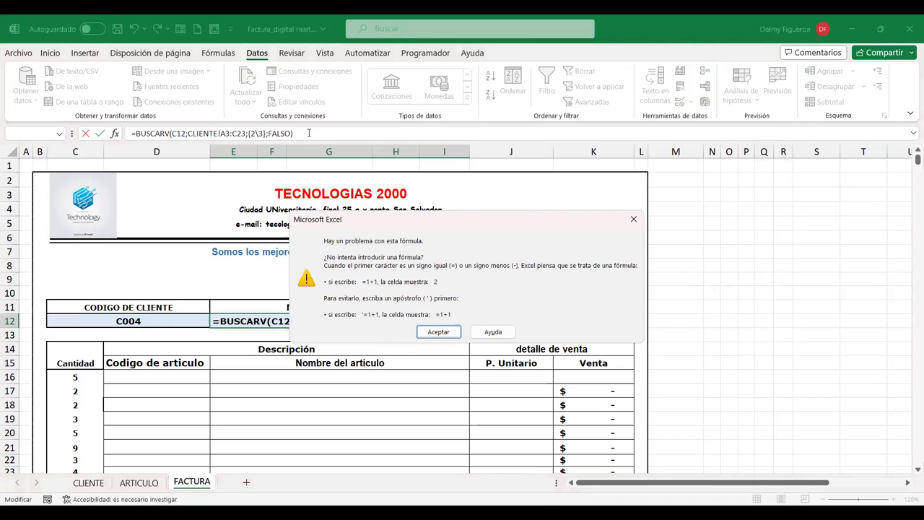
key("Return")
key("F2")
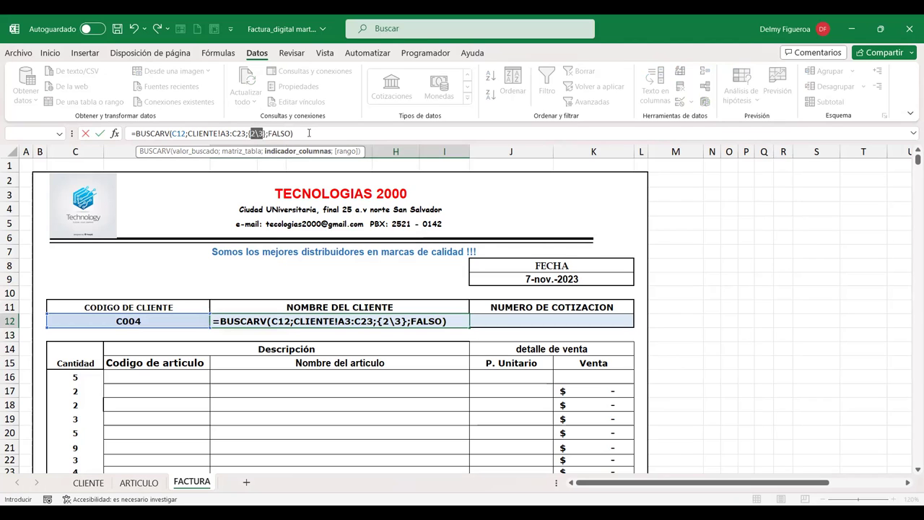
key("BackSpace")
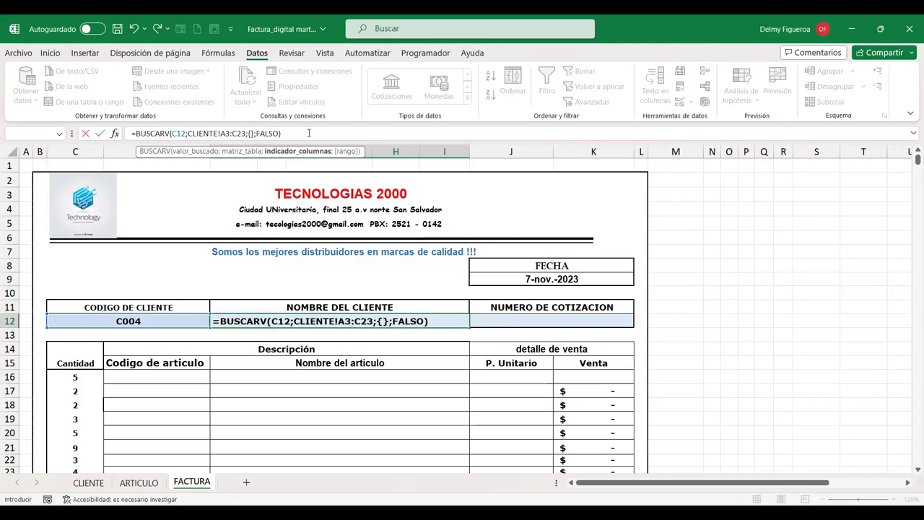
key("BackSpace")
key("Delete")
type("2")
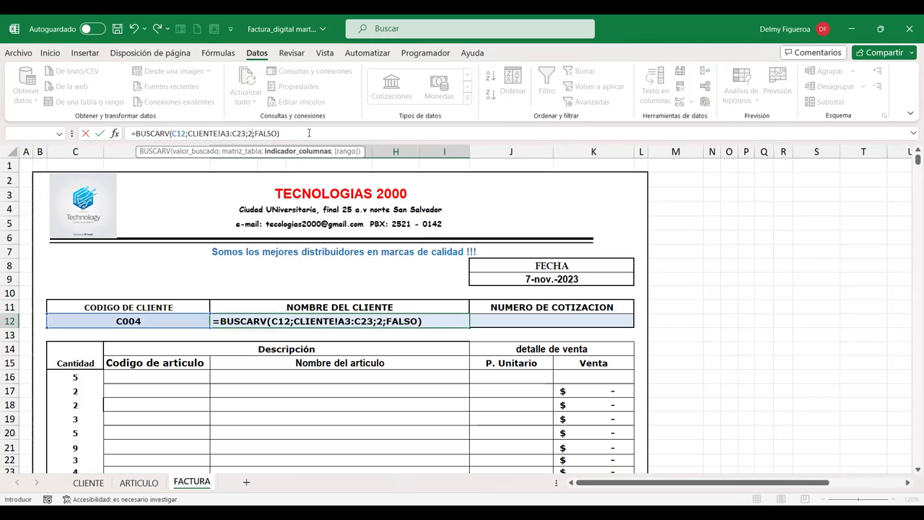
key("Return")
key("Up")
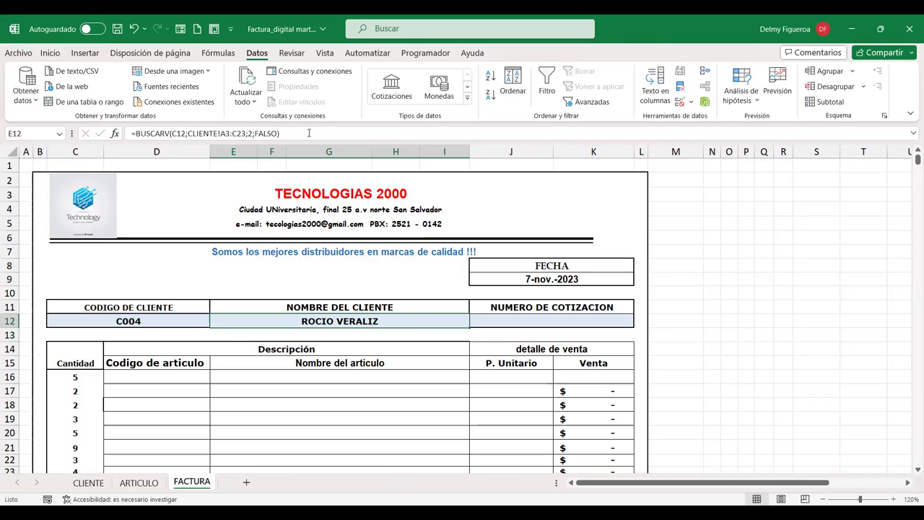
Insert &CLIENTE!C3 right after the column index inside E12's BUSCARV.
key("F2")
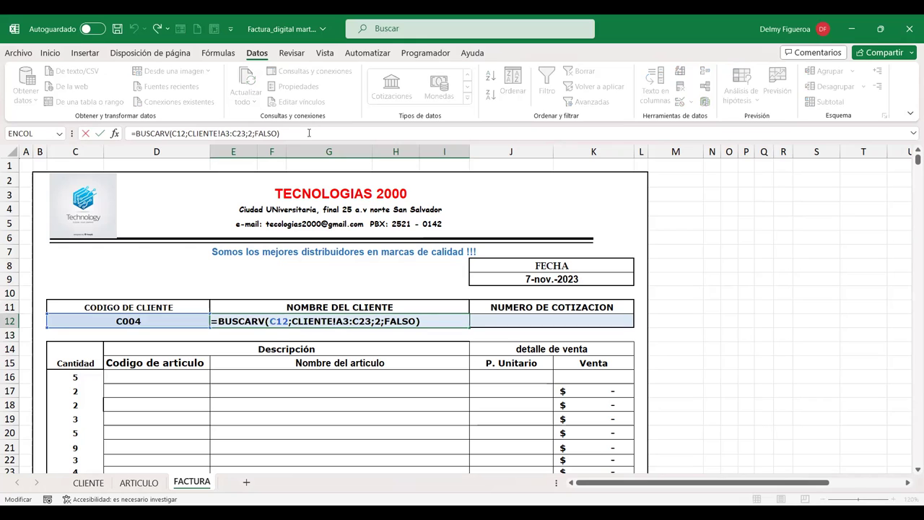
left_click(381, 321)
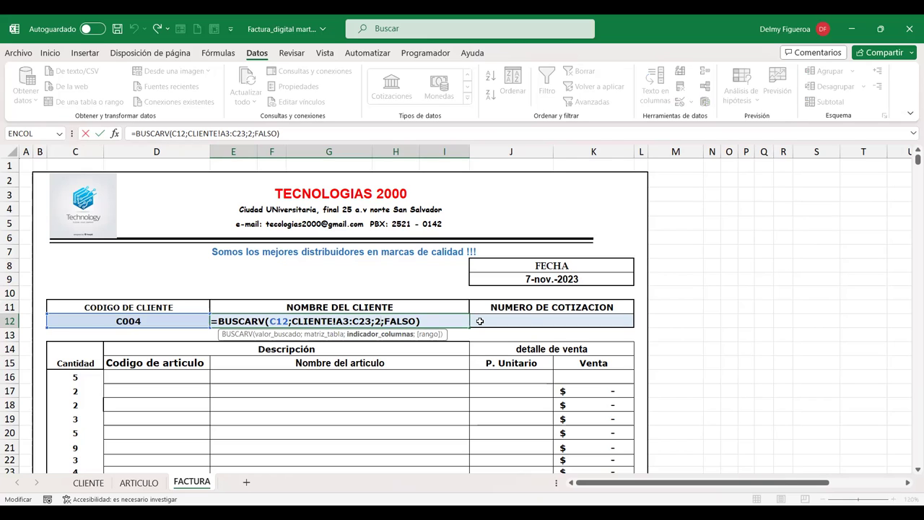
type("&")
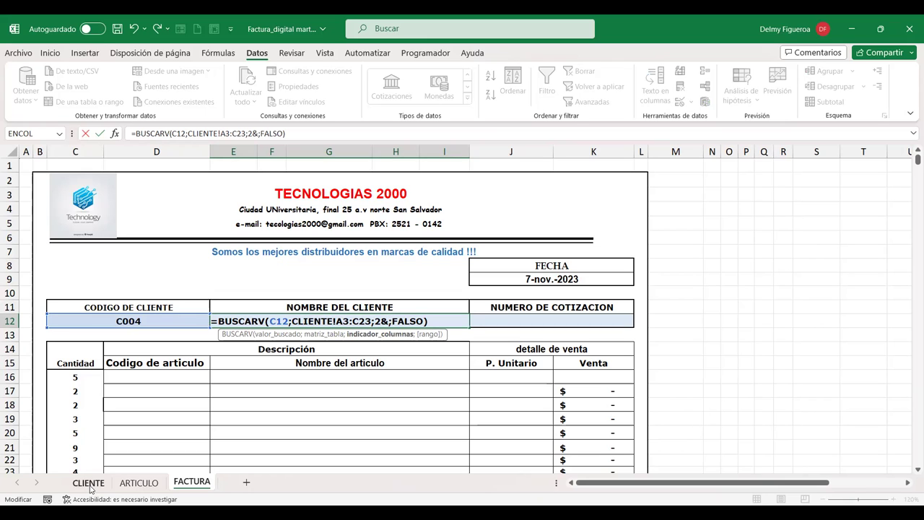
left_click(89, 482)
left_click(259, 190)
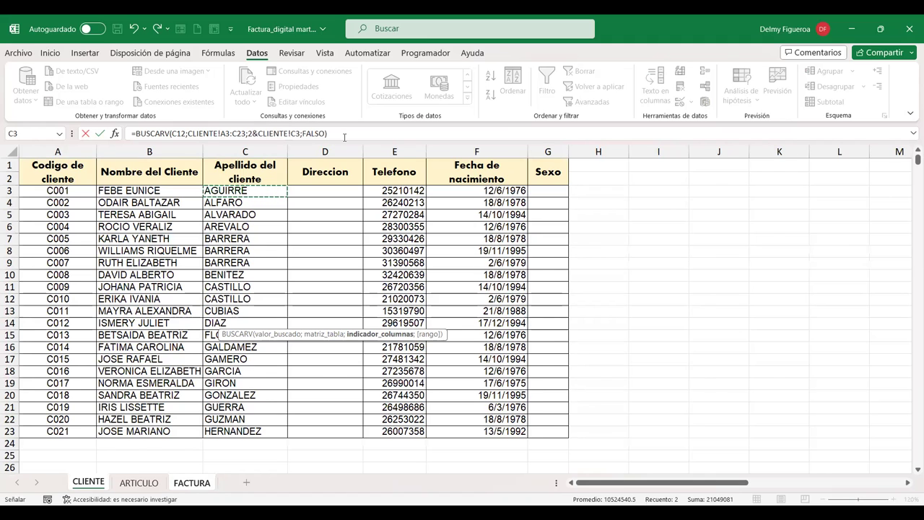
key("Return")
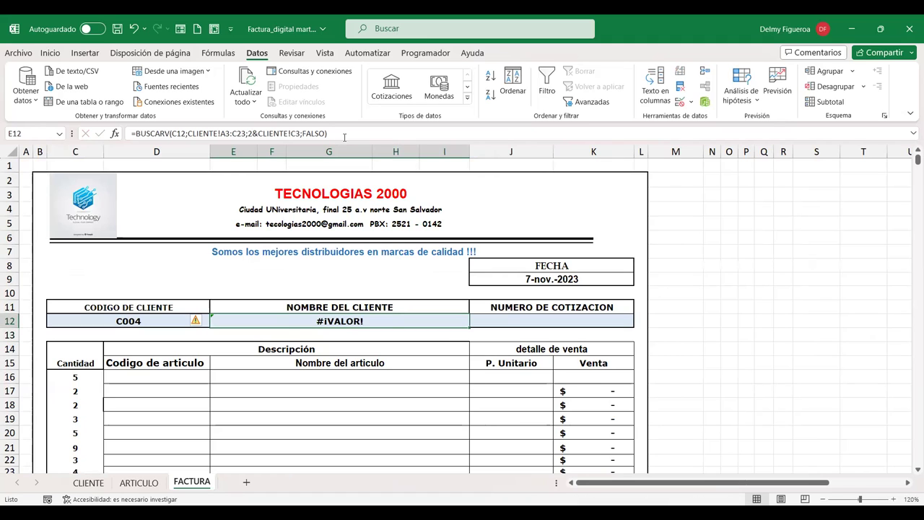
Remove the misplaced & and CLIENTE!C3 reference from inside the lookup.
double_click(341, 319)
left_click(341, 320)
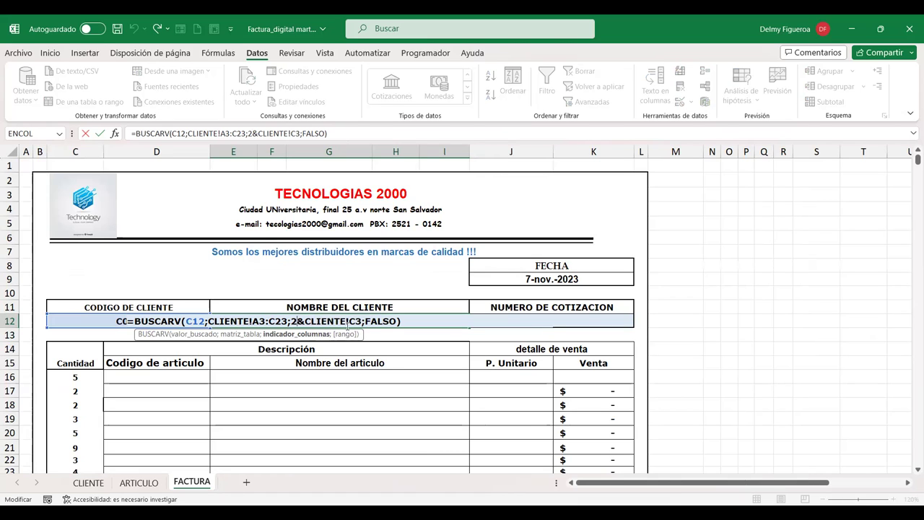
key("BackSpace")
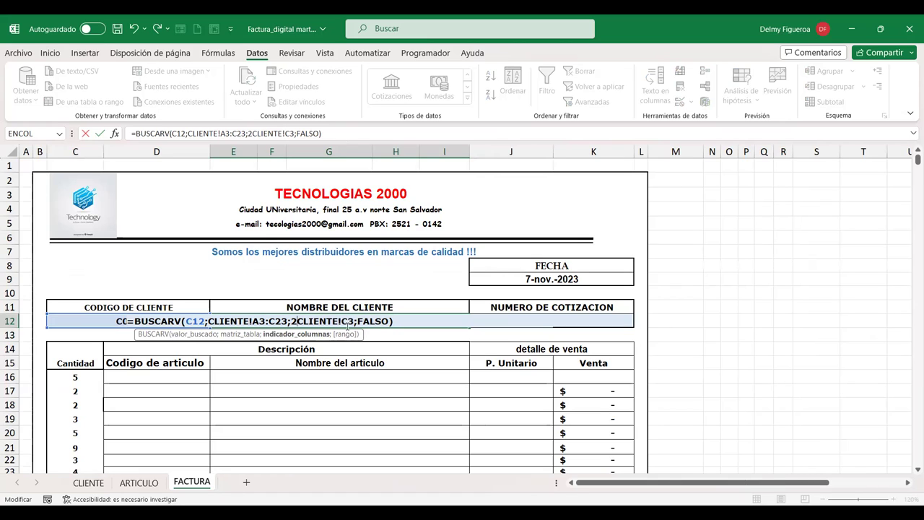
key("shift+Right")
key("shift+Right")
key("shift+Right")
key("shift+Right")
key("shift+Right")
key("shift+Right")
key("shift+Right")
key("shift+Right")
key("shift+Right")
key("shift+Right")
key("shift+Right")
key("shift+Left")
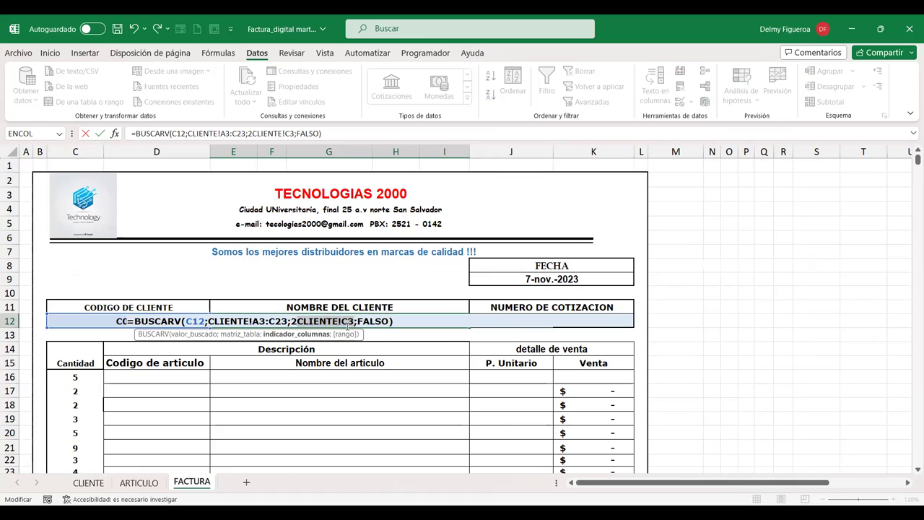
key("Delete")
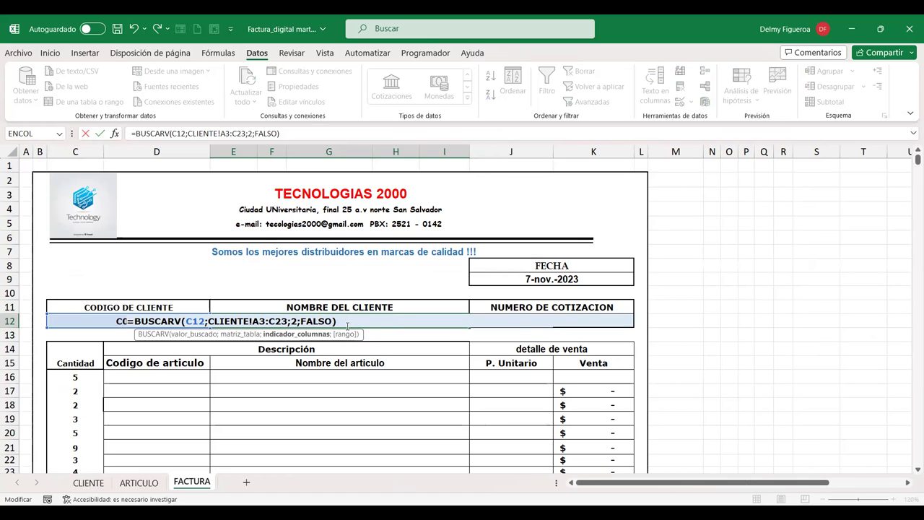
Append &CLIENTE!C3 at the end of E12's formula instead.
key("End")
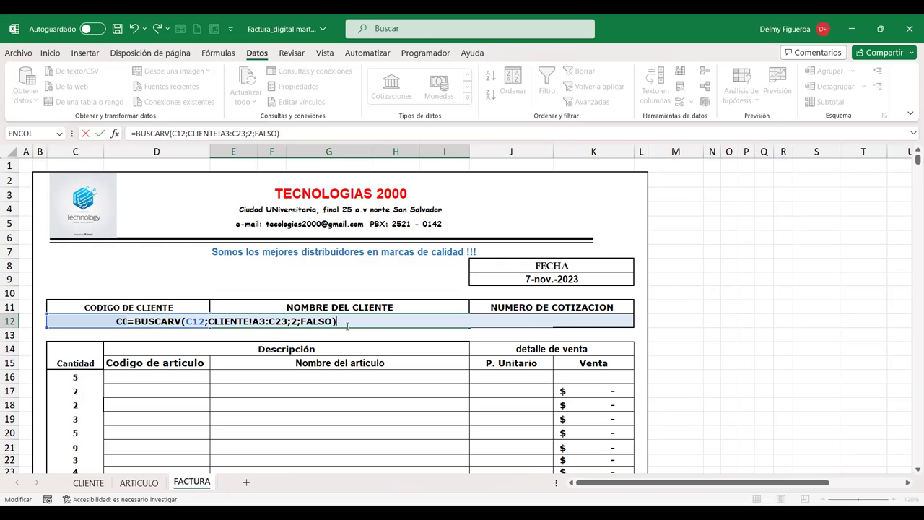
type("&")
left_click(88, 482)
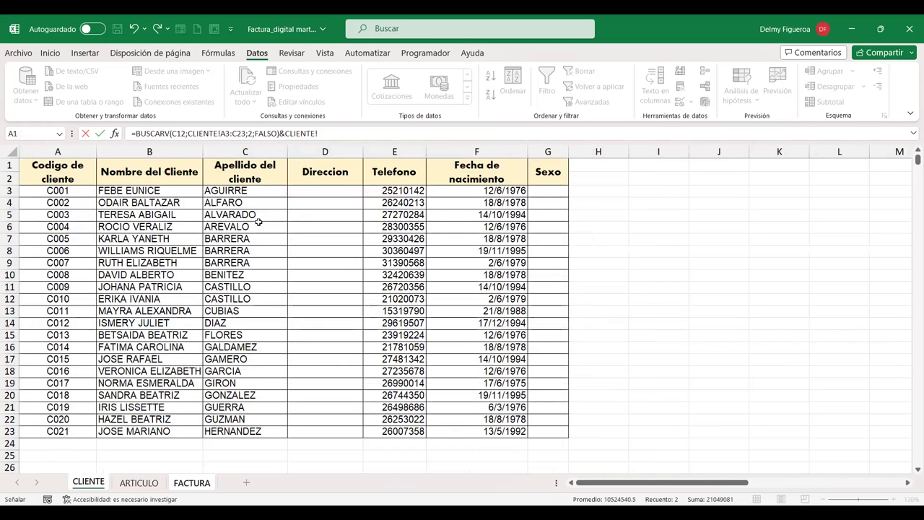
left_click(261, 190)
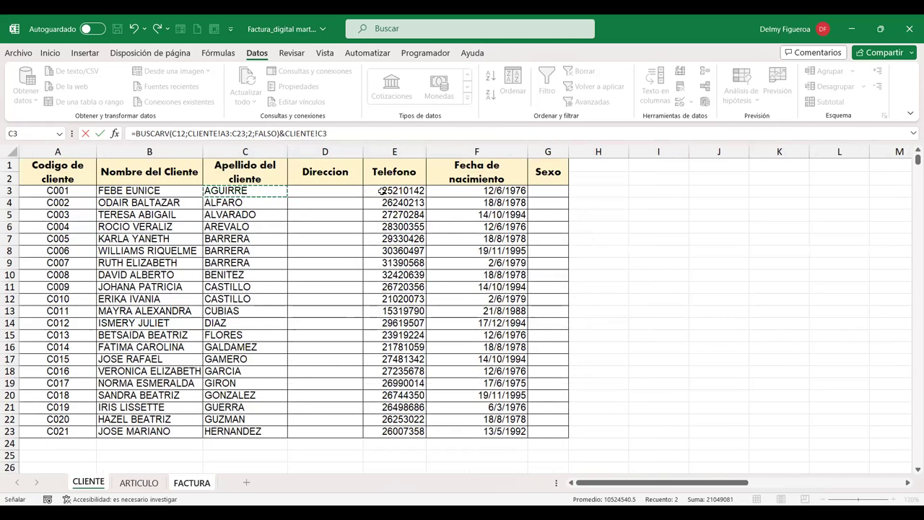
key("Return")
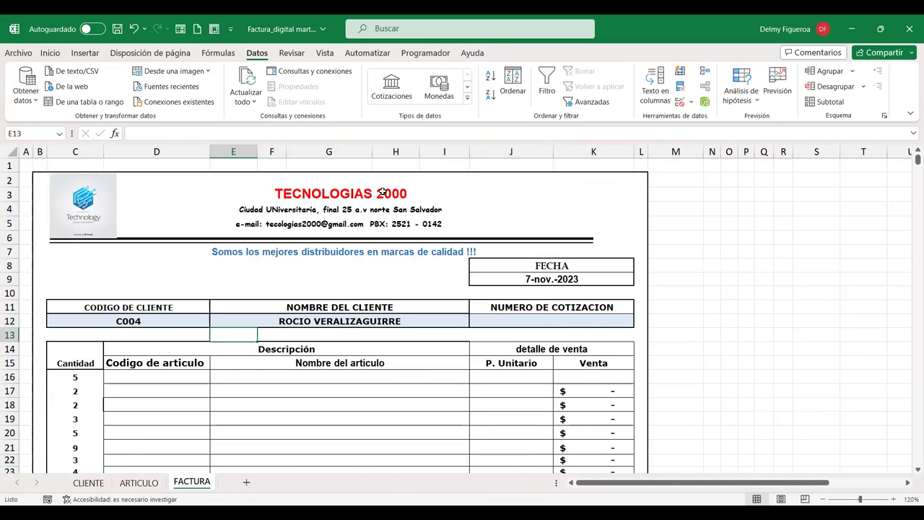
left_click(79, 484)
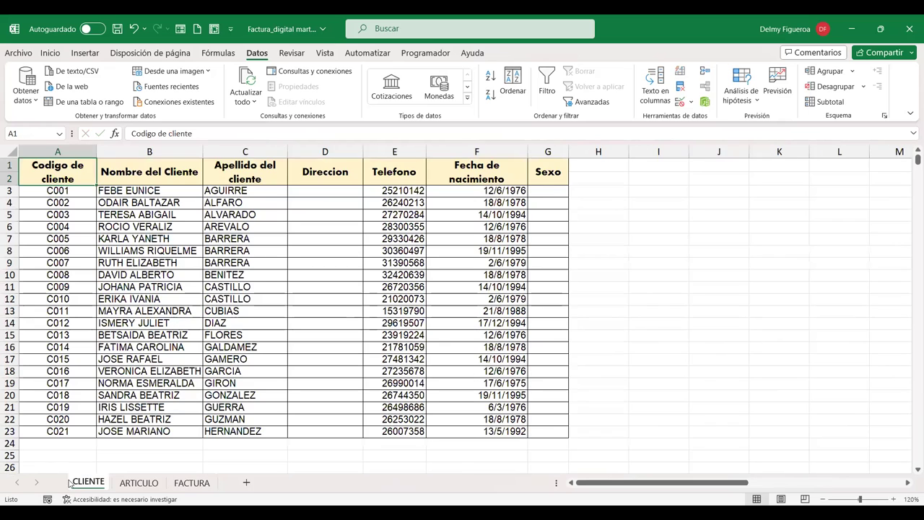
left_click(190, 483)
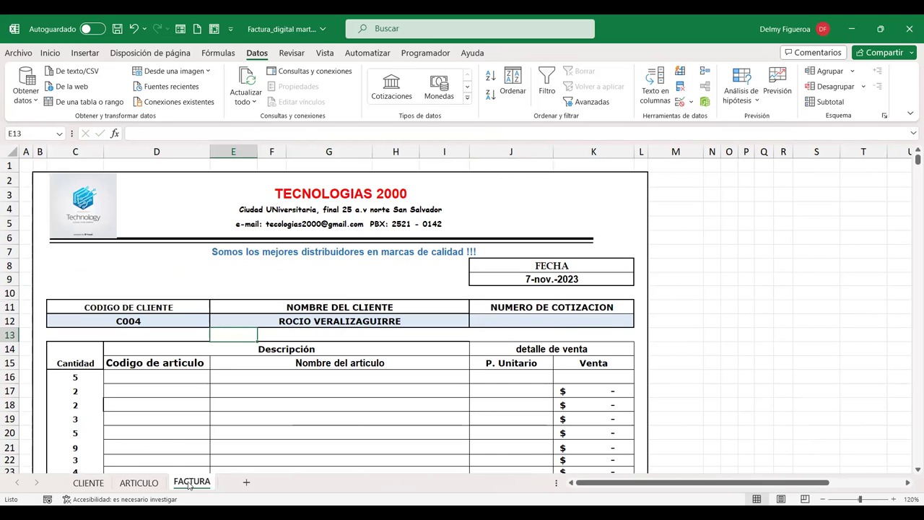
left_click(93, 487)
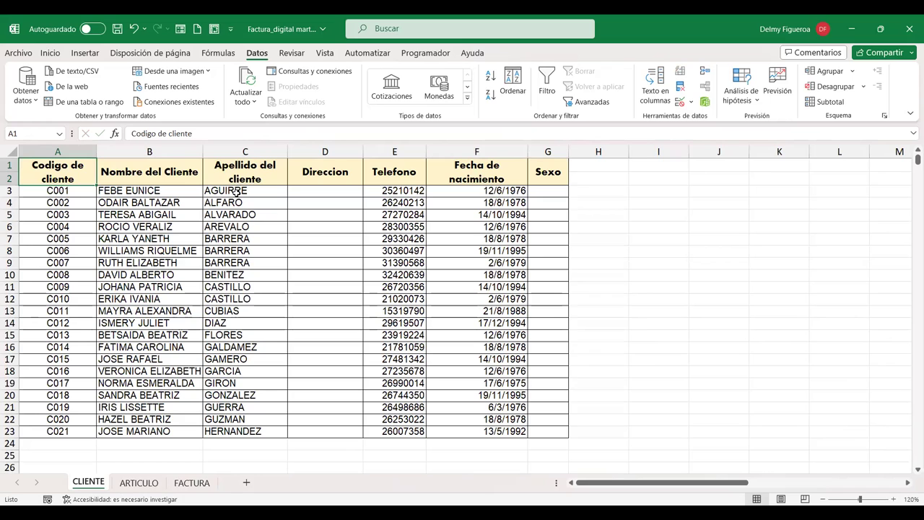
left_click(140, 483)
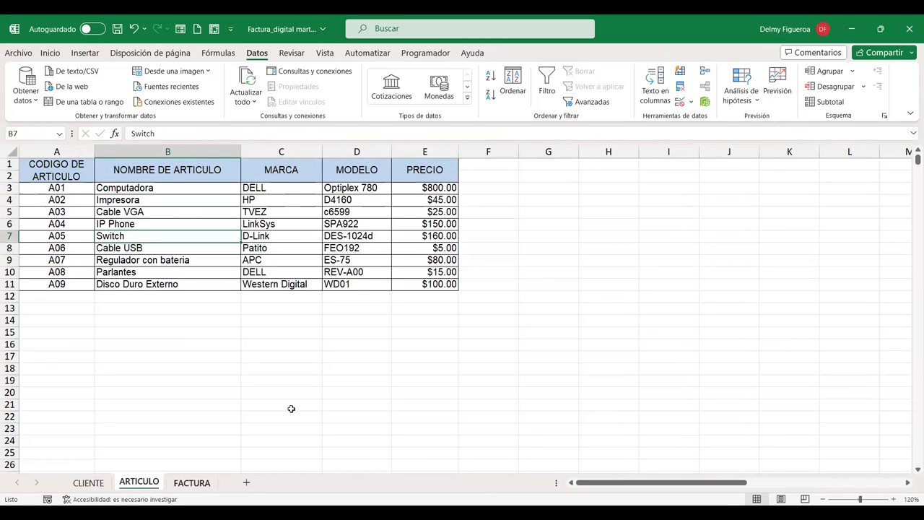
key("ctrl+Page_Down")
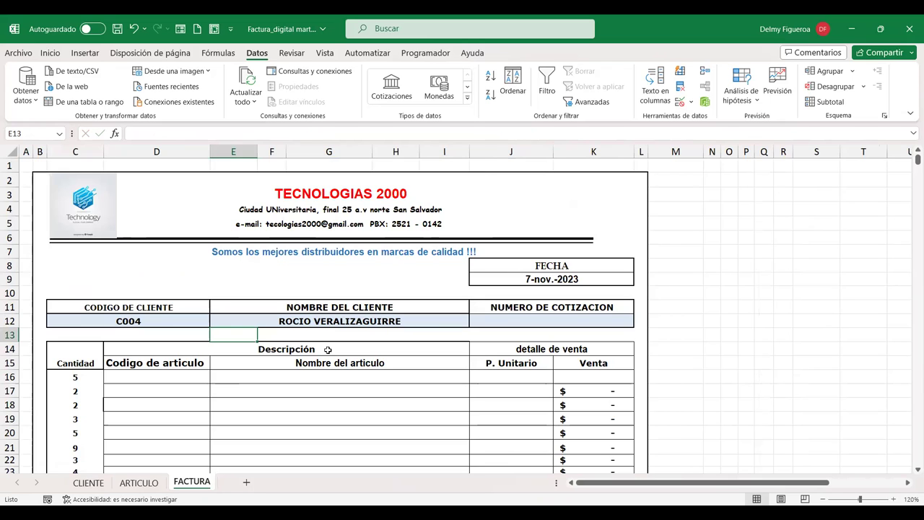
Replace CLIENTE!C3 in E12 with a pasted BUSCARV(C12;CLIENTE!A3:C23;3;FALSO) surname lookup.
left_click(336, 320)
double_click(335, 321)
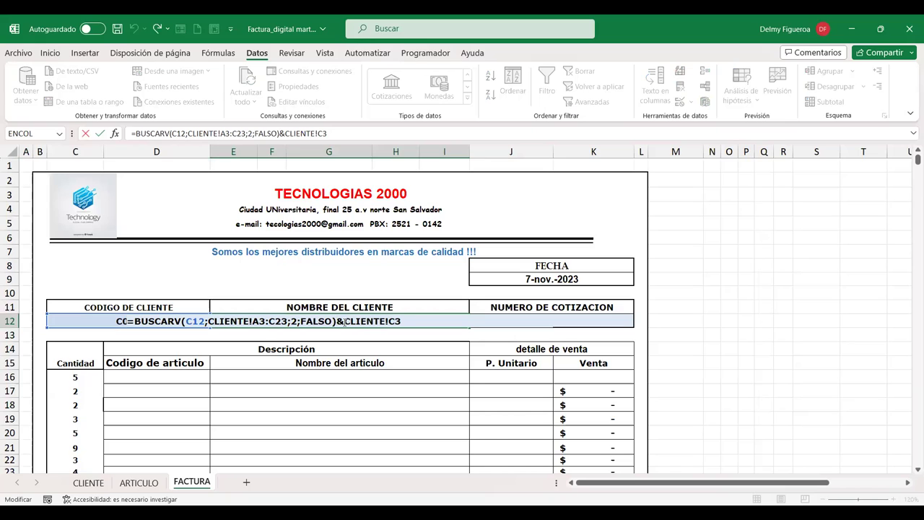
left_click_drag(344, 321, 415, 322)
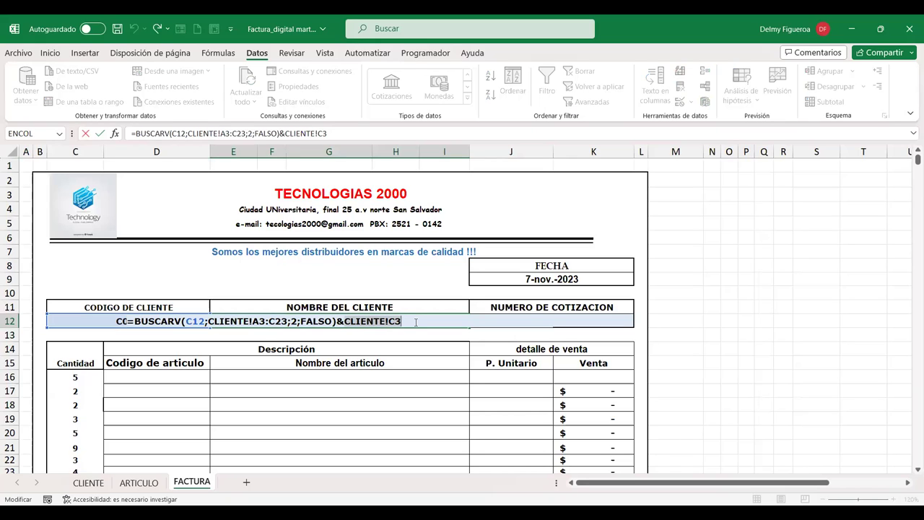
key("BackSpace")
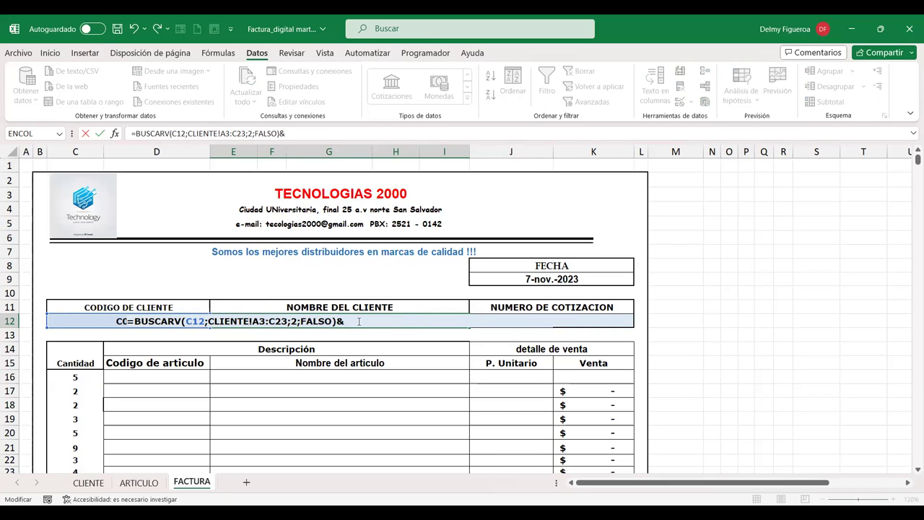
key("ctrl+v")
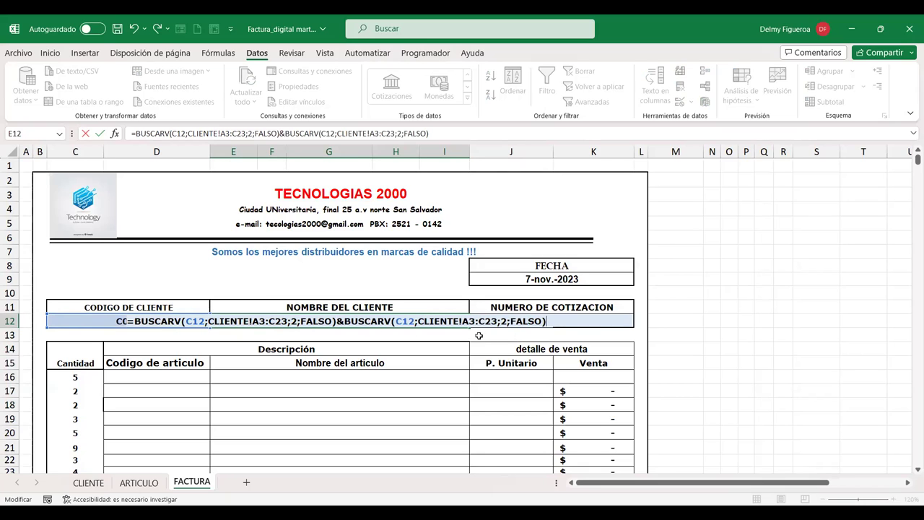
left_click(507, 322)
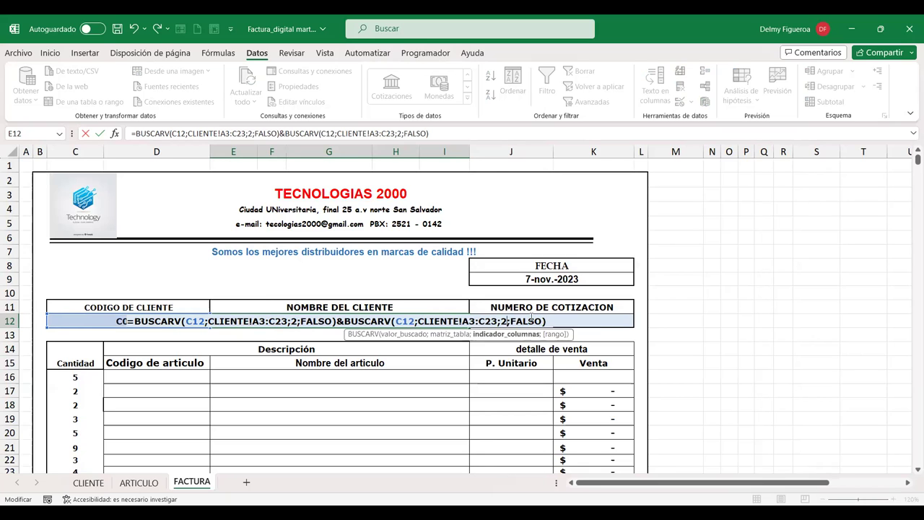
key("BackSpace")
type("3")
key("Return")
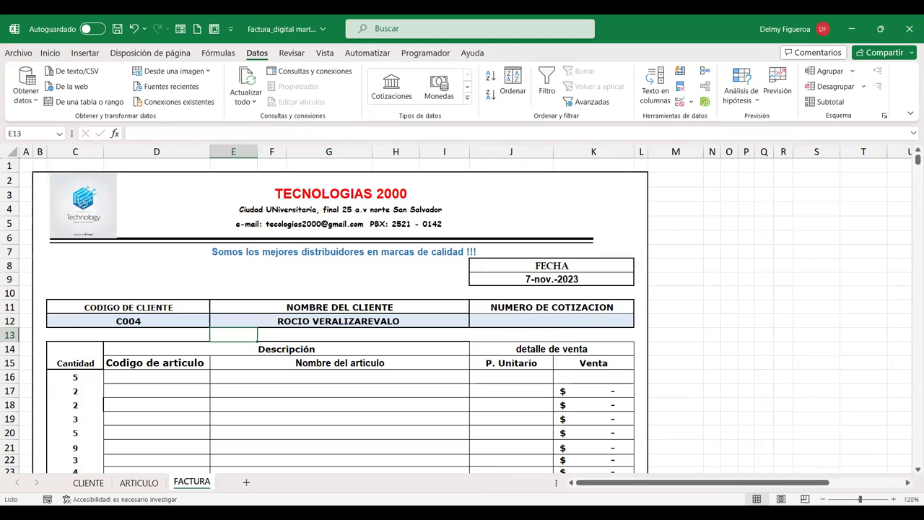
Insert " "& after the first & in E12 so first names and surname are space-separated.
left_click(96, 486)
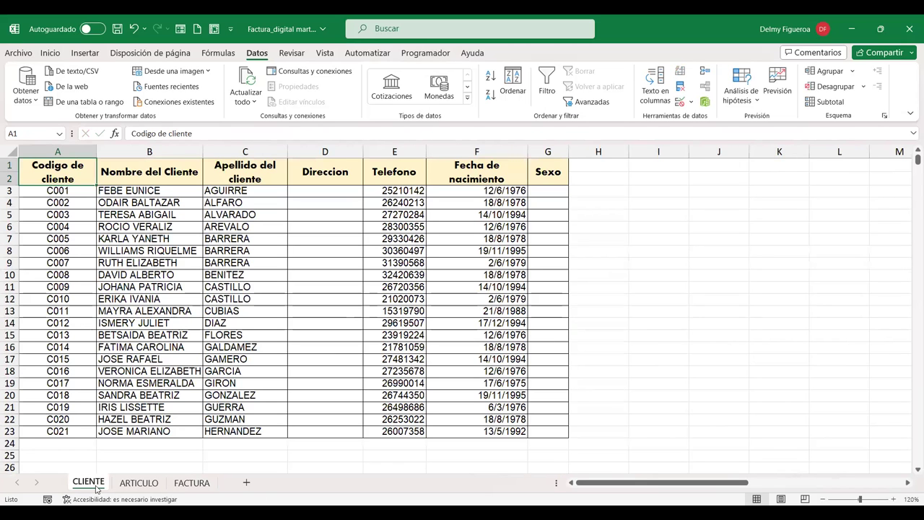
left_click(192, 482)
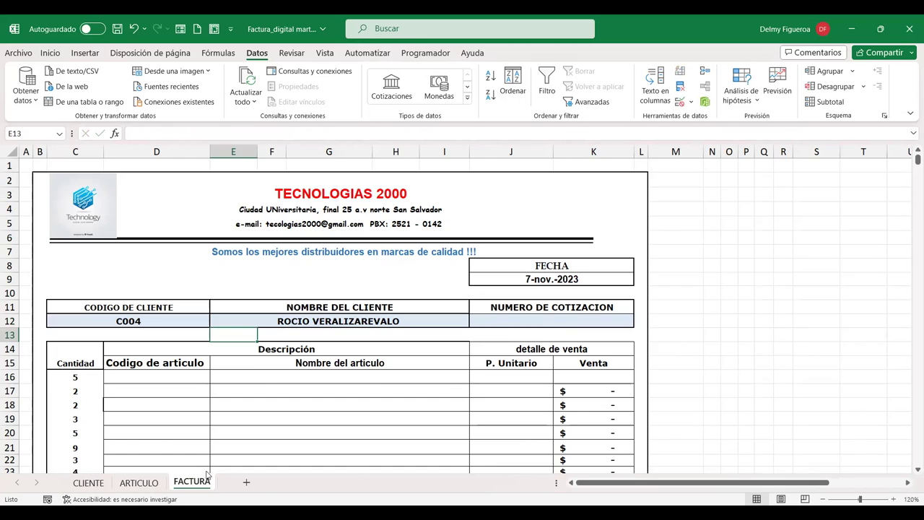
double_click(326, 320)
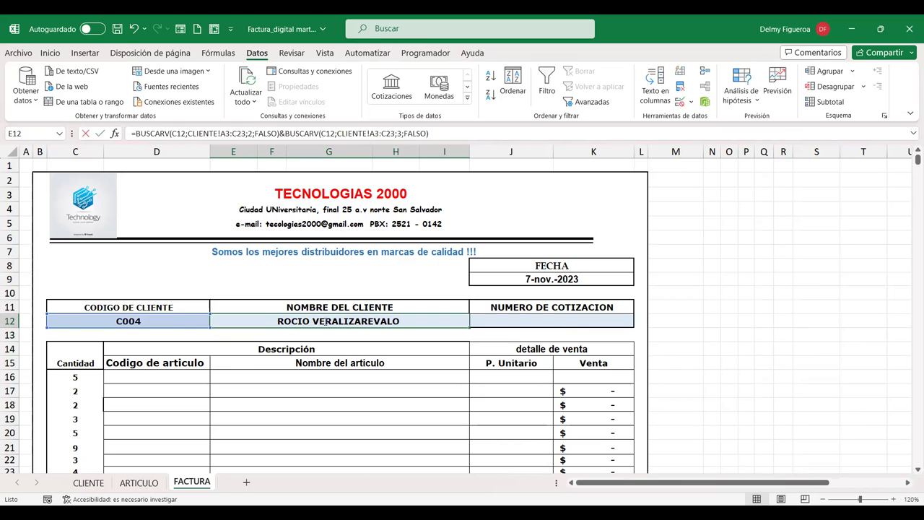
double_click(326, 320)
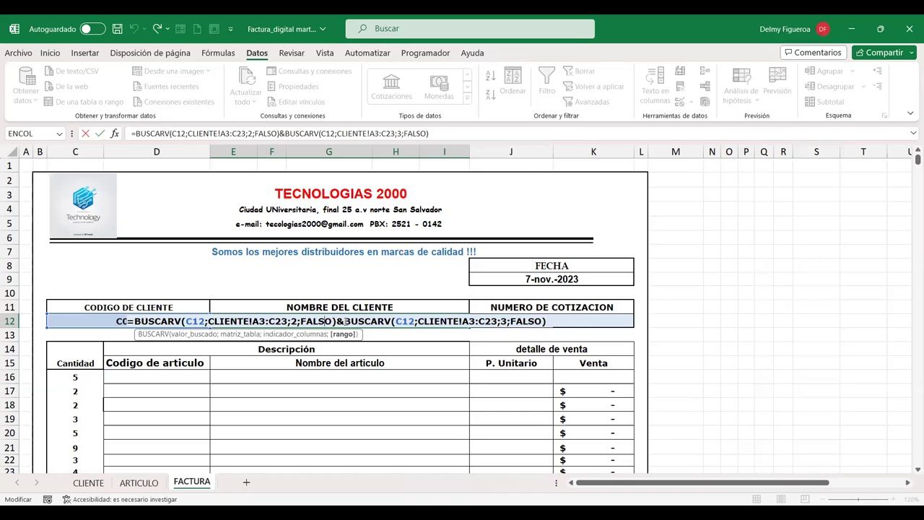
left_click(345, 320)
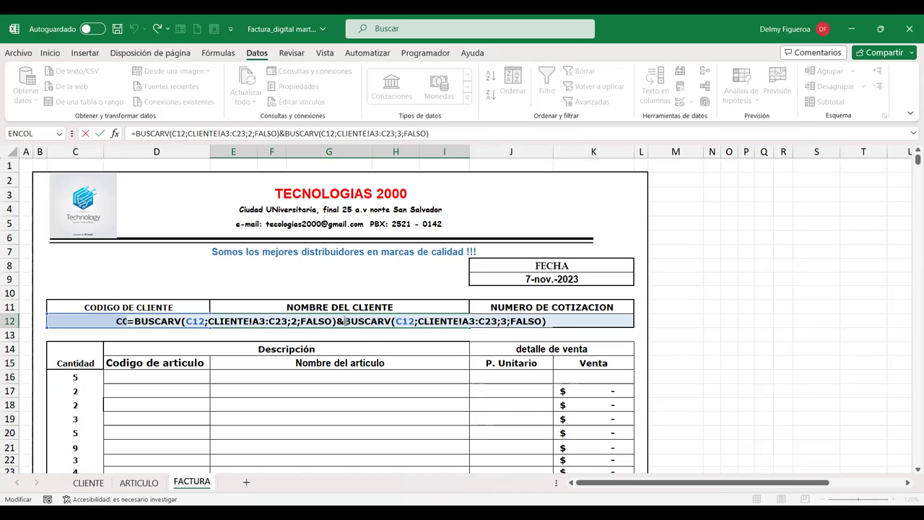
type("\"")
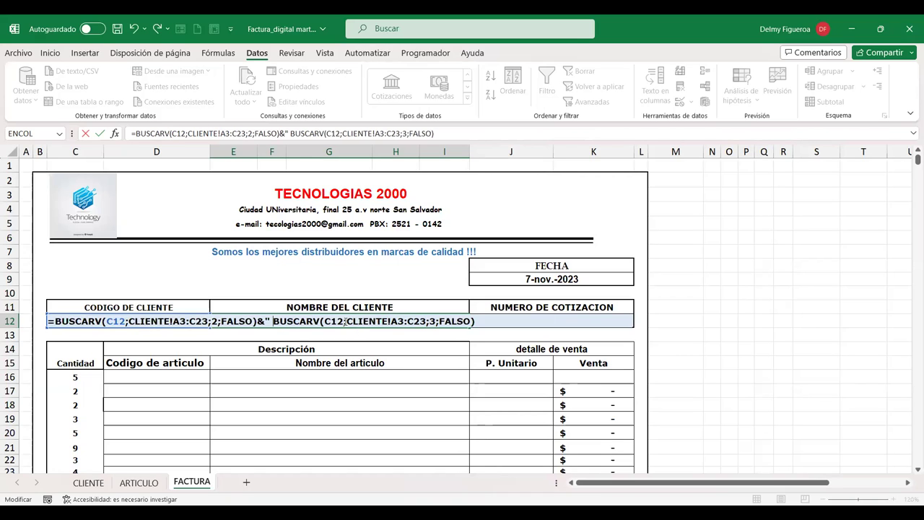
type(" \"")
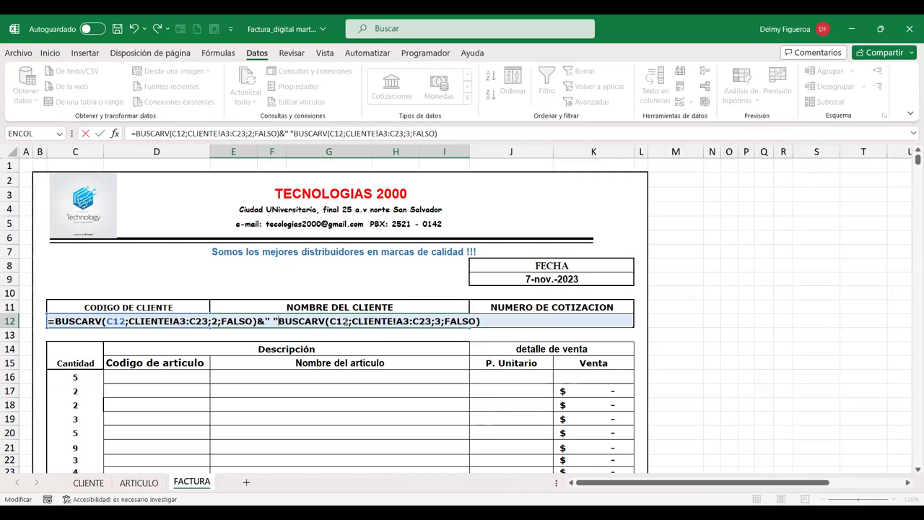
type("&")
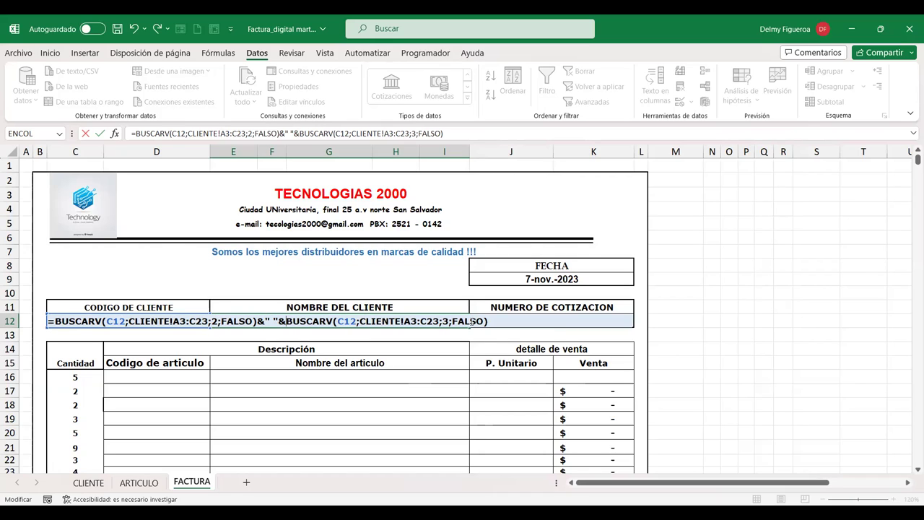
key("ctrl+Return")
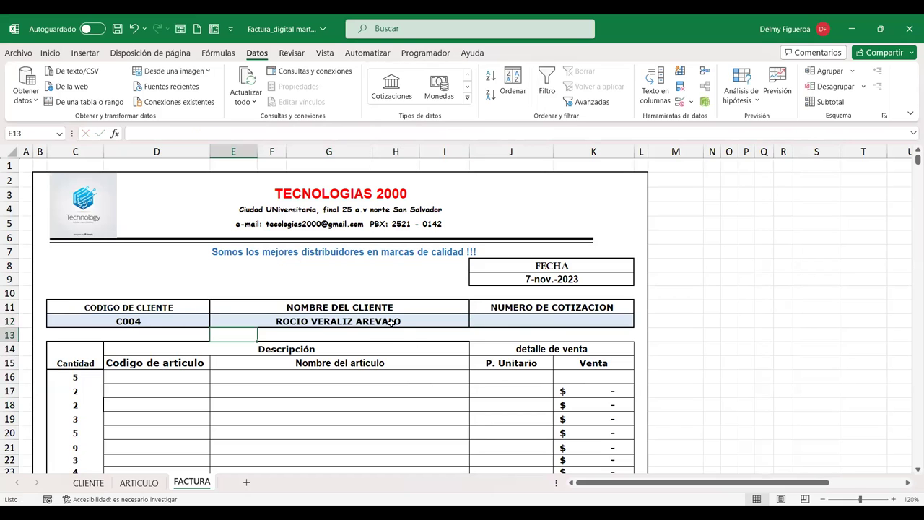
After viewing the CLIENTE table, pick client code C005 from C12's dropdown.
left_click(85, 484)
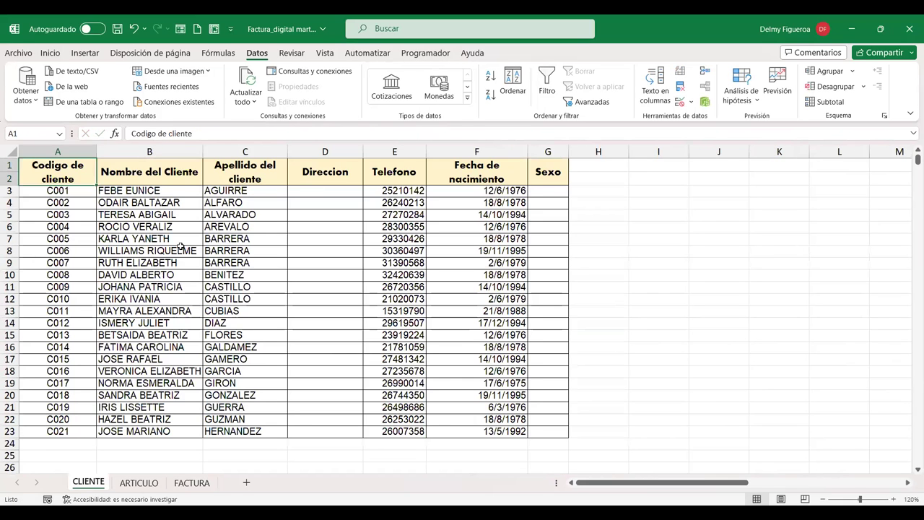
left_click(198, 482)
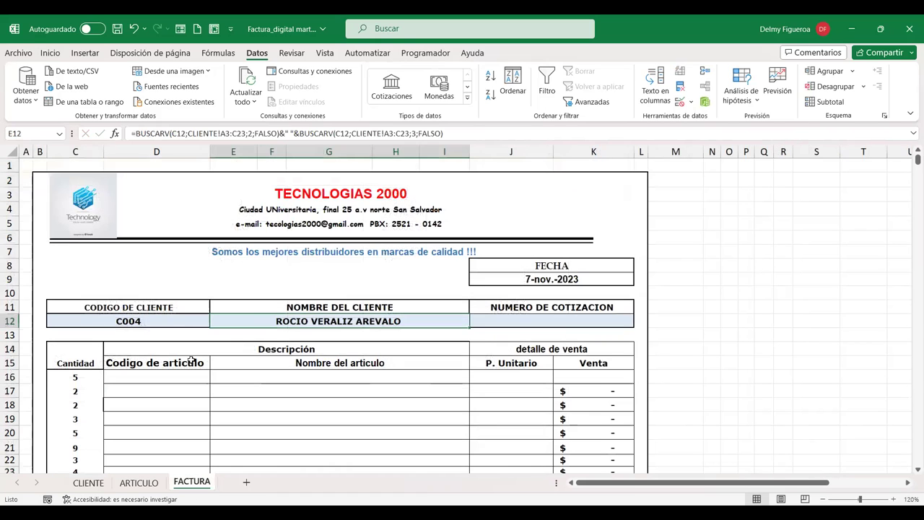
left_click(182, 319)
left_click(215, 322)
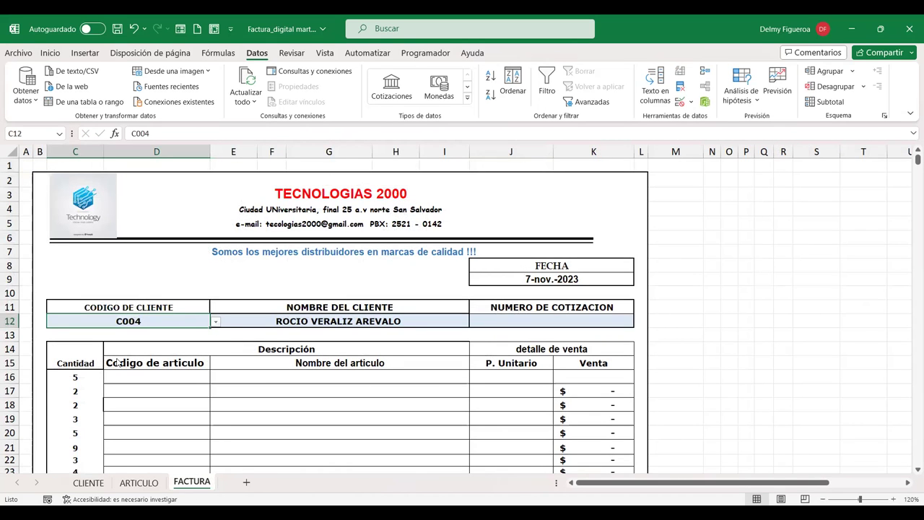
left_click(91, 374)
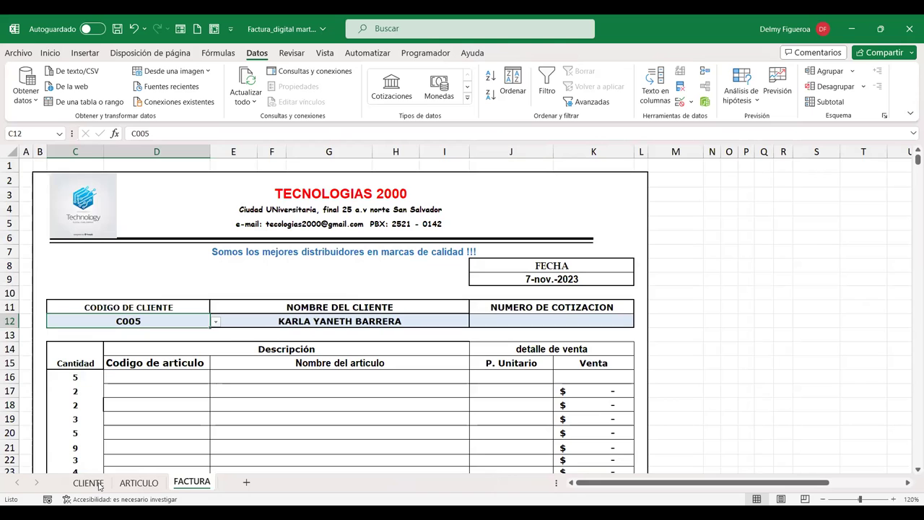
Compare against the client table and change the client code to C006.
left_click(88, 483)
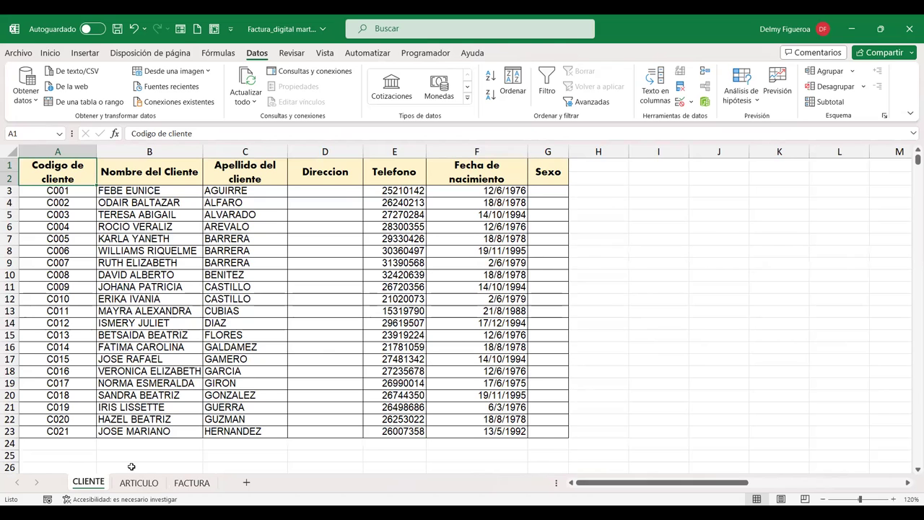
left_click(200, 484)
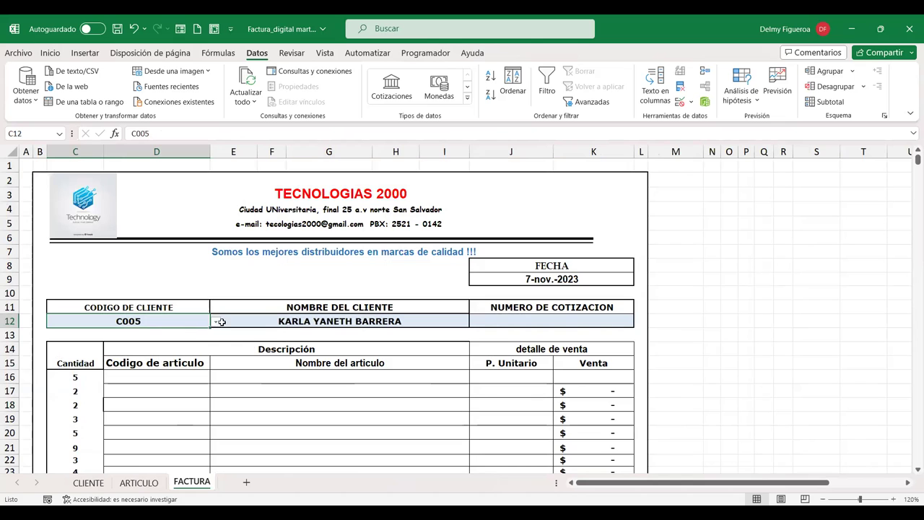
left_click(215, 322)
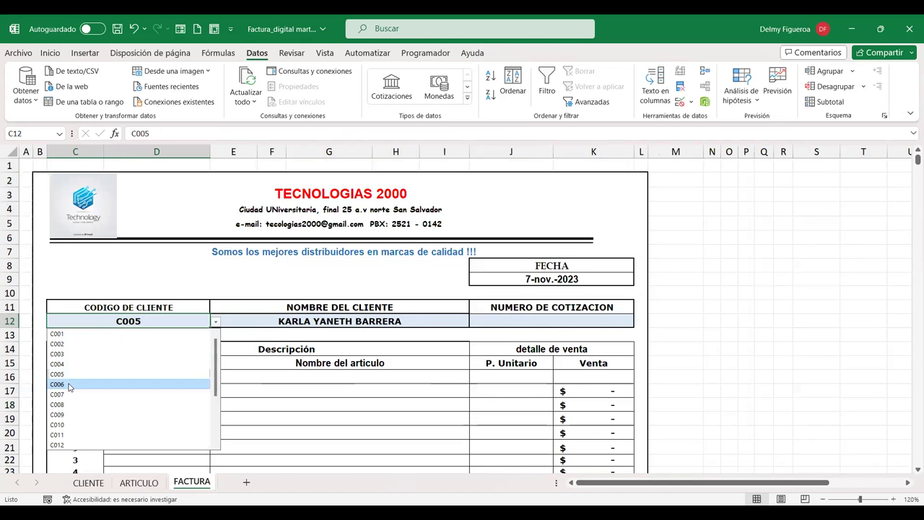
left_click(69, 385)
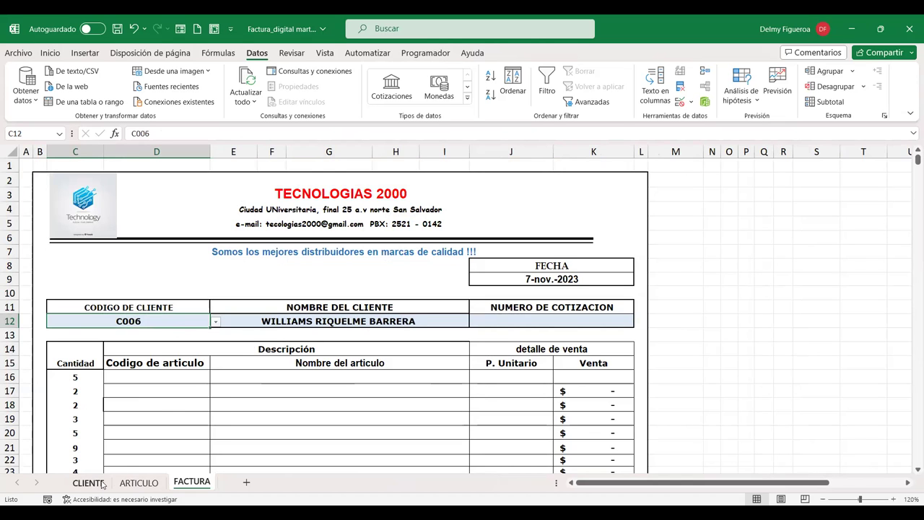
Choose client code C021 and check the resulting name lookup in E12.
left_click(87, 482)
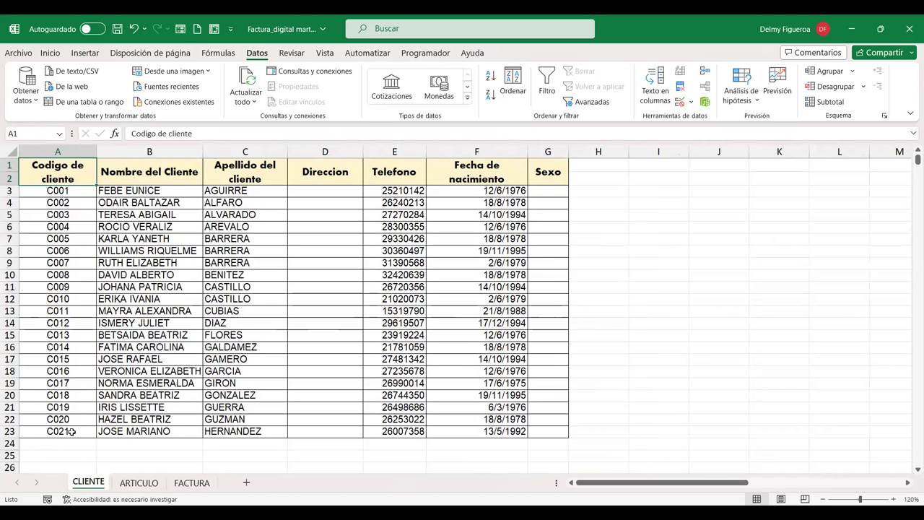
left_click(193, 482)
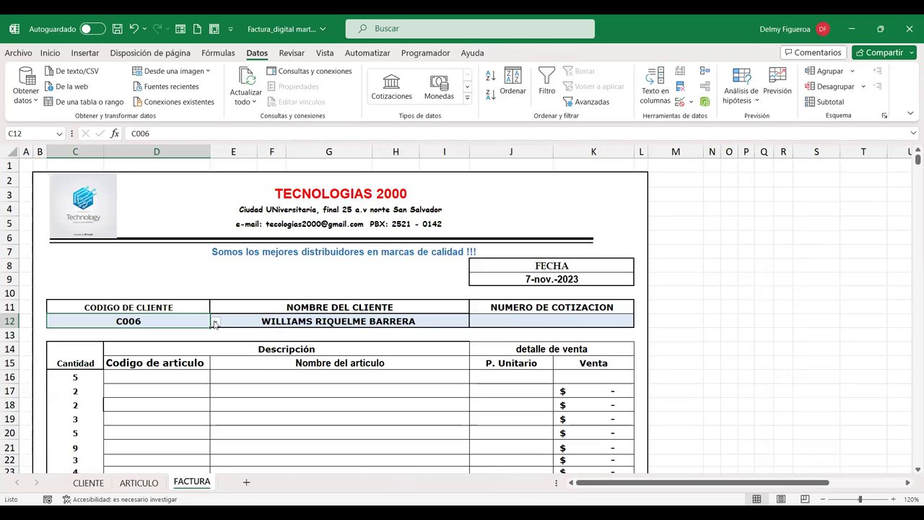
left_click(215, 323)
scroll(102, 425, "down", 3)
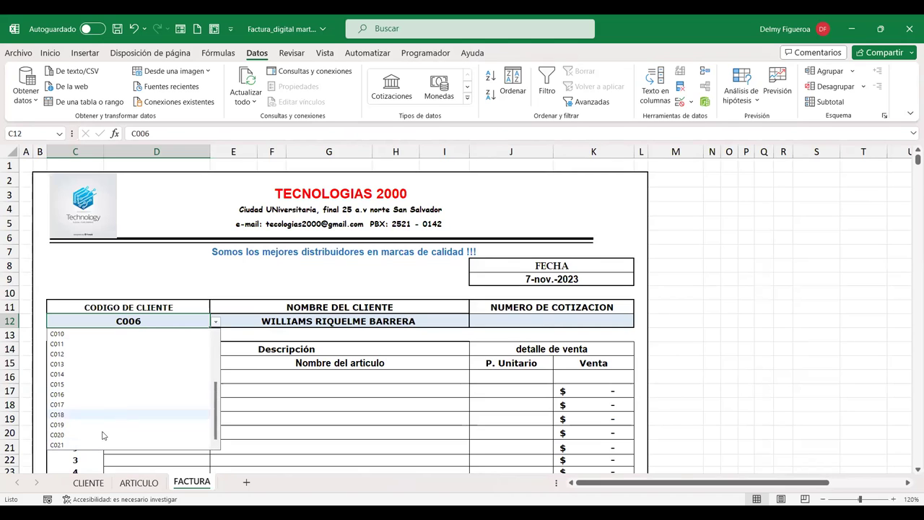
left_click(58, 445)
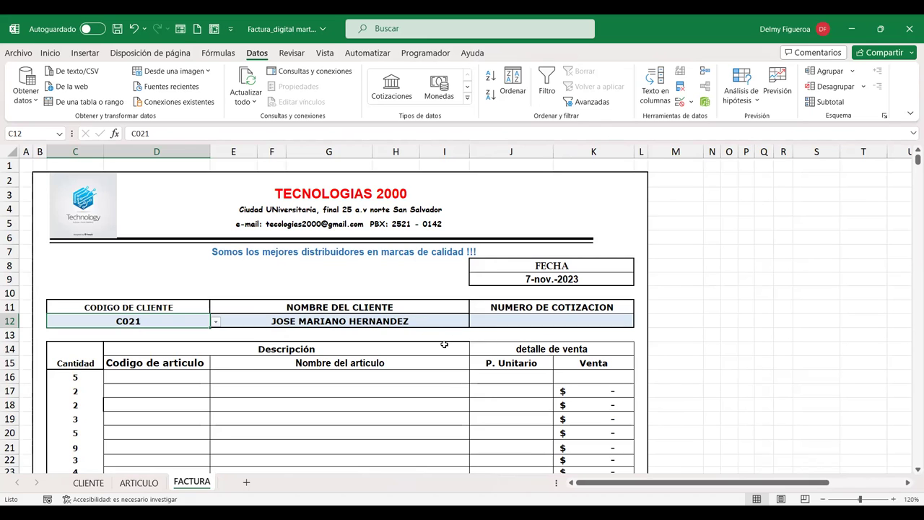
left_click(423, 326)
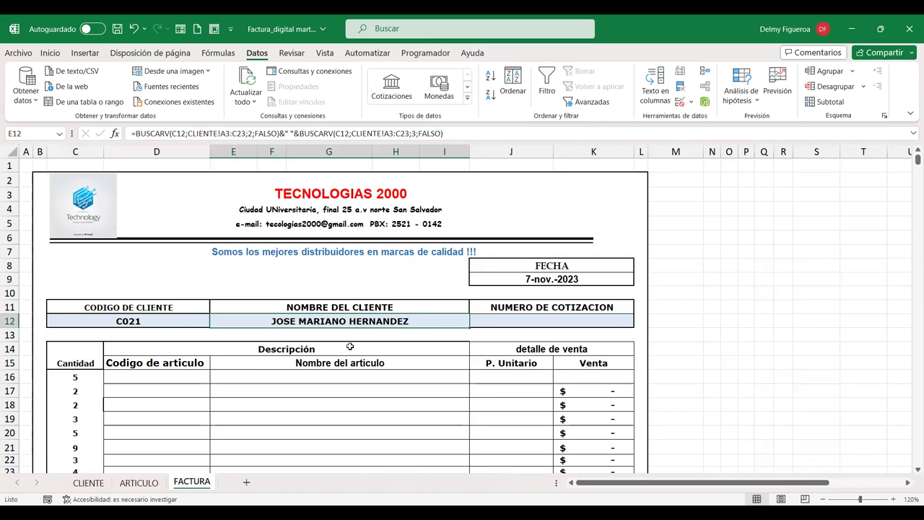
Select the article code cells D16:D38 after glancing at the ARTICULO product table.
left_click(132, 378)
scroll(307, 367, "down", 1)
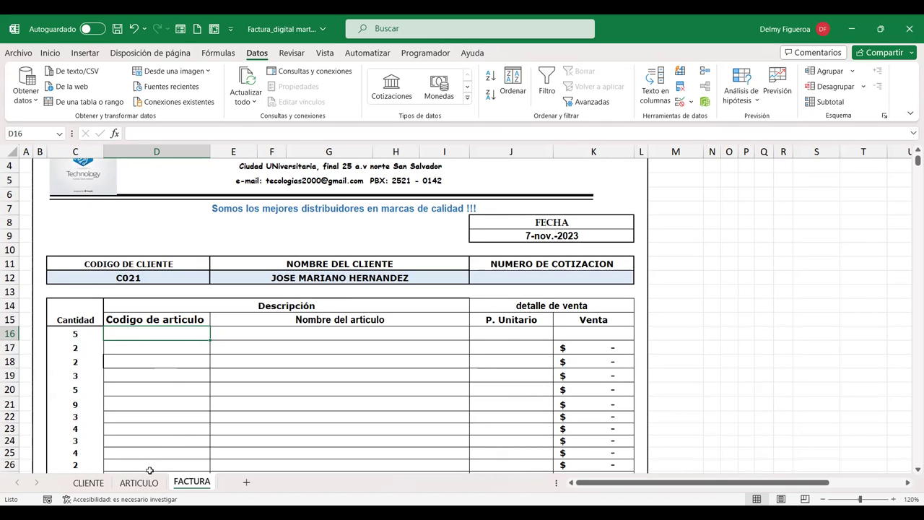
left_click(144, 484)
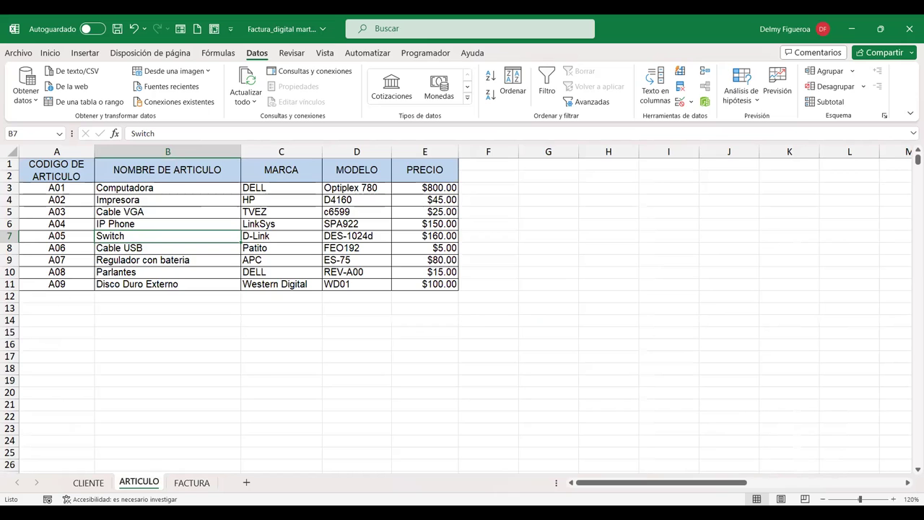
left_click(190, 481)
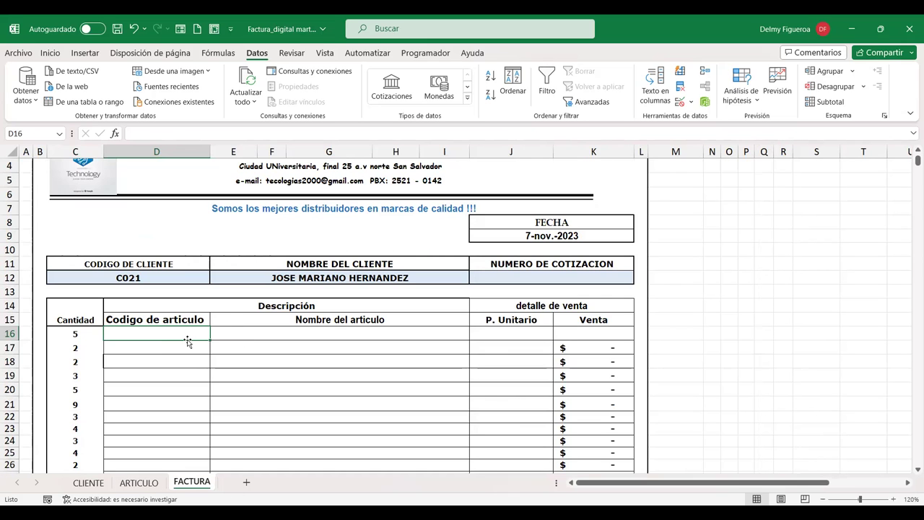
scroll(187, 340, "down", 3)
scroll(187, 339, "down", 6)
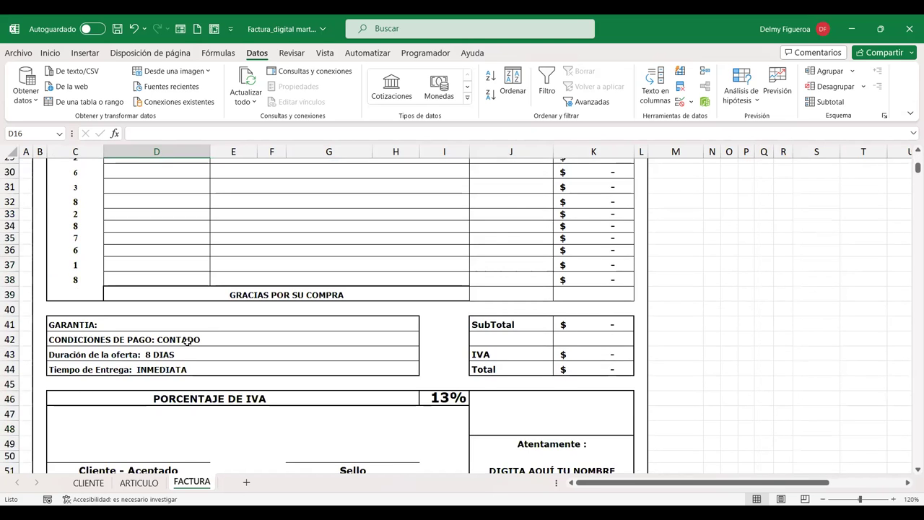
scroll(187, 342, "up", 2)
scroll(187, 342, "up", 2)
scroll(183, 325, "up", 1)
left_click(184, 326)
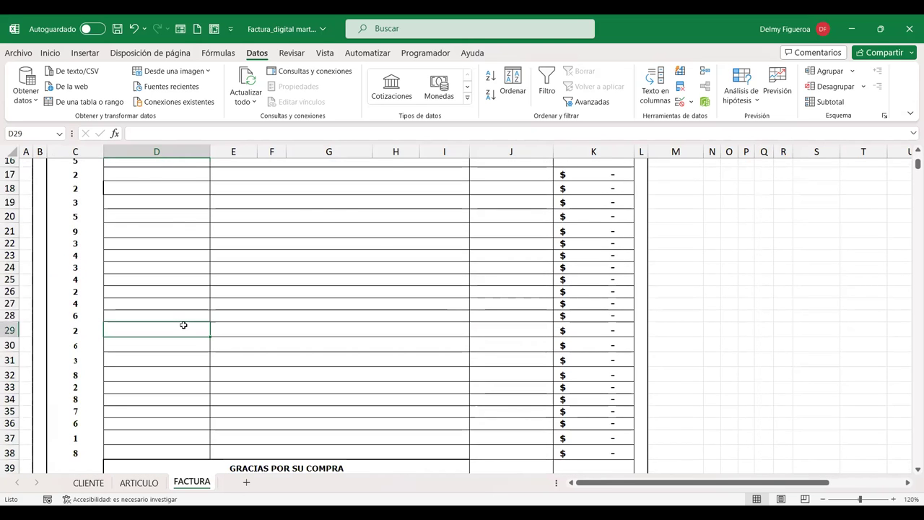
scroll(183, 326, "up", 3)
left_click_drag(180, 290, 179, 388)
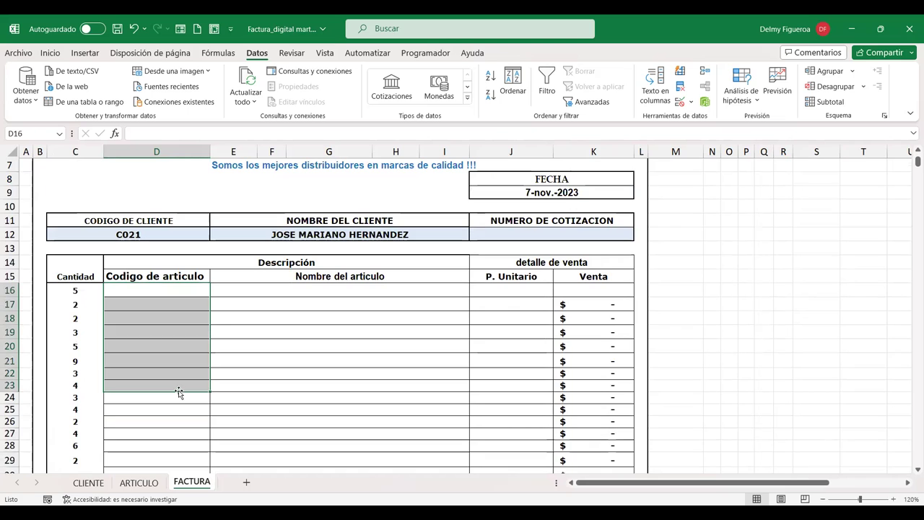
scroll(179, 392, "down", 4)
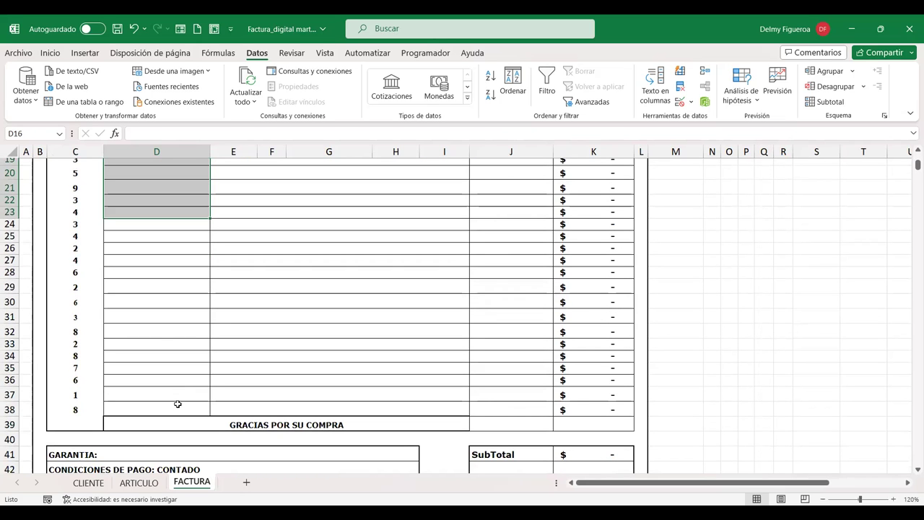
left_click(178, 404, "shift")
scroll(174, 378, "up", 4)
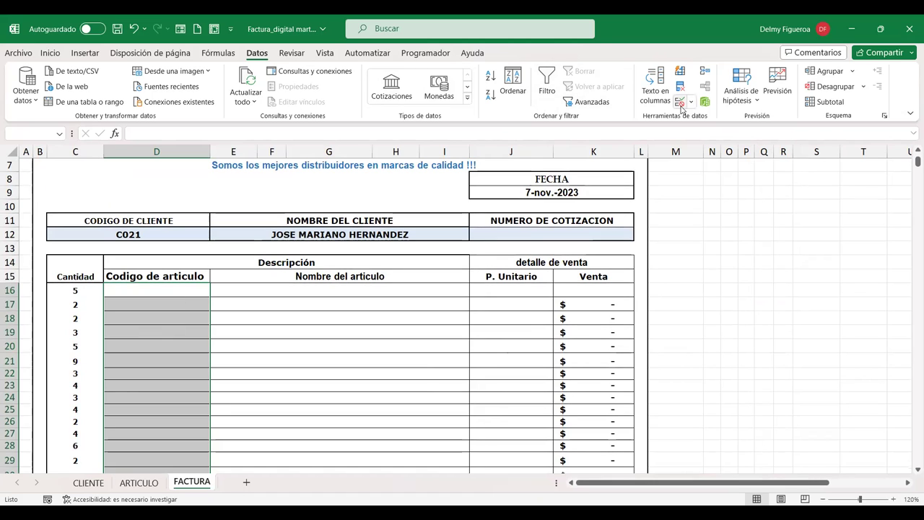
Add list data validation to the code cells with source =ARTICULO!$A$3:$A$11.
left_click(679, 105)
left_click(567, 114)
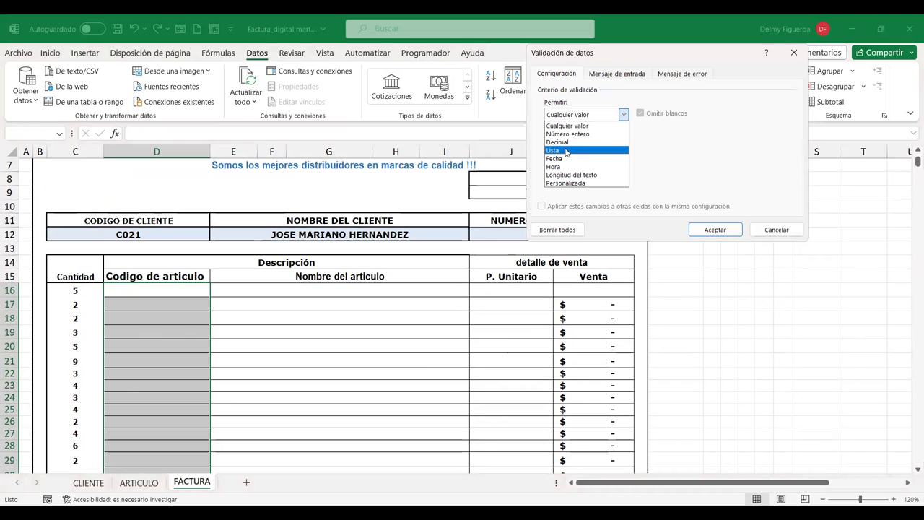
left_click(555, 150)
left_click(567, 165)
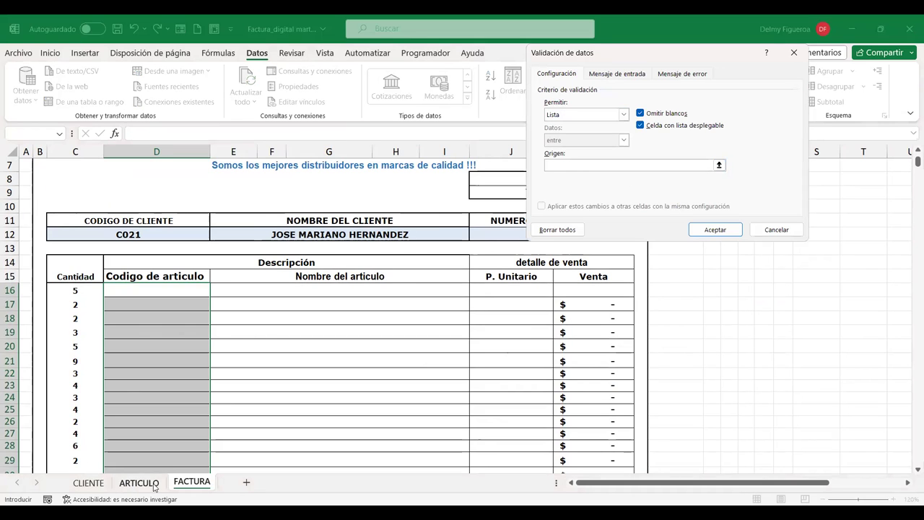
left_click(138, 482)
left_click(75, 189)
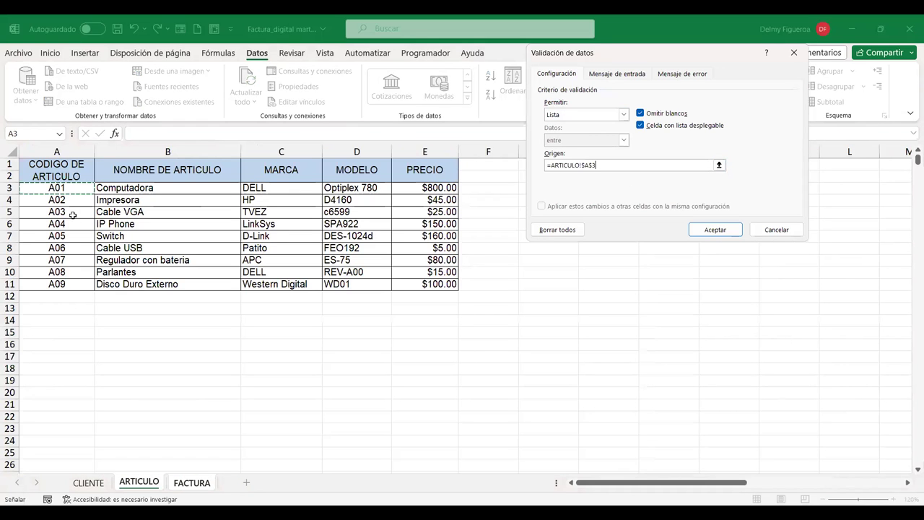
key("ctrl+shift+Down")
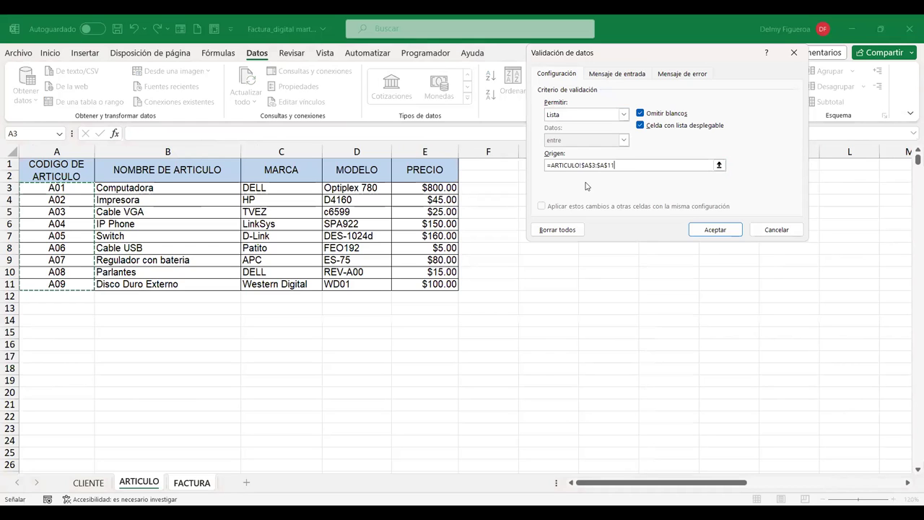
left_click(709, 230)
left_click(709, 230)
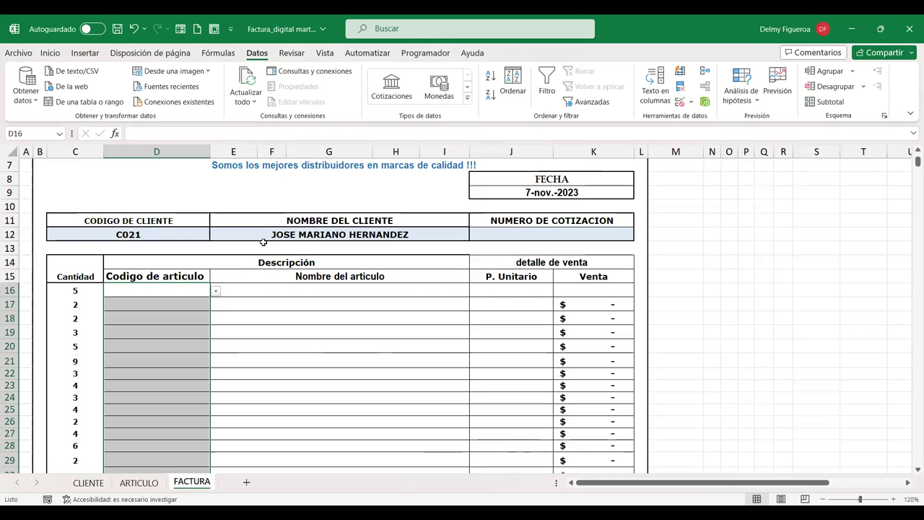
Choose article code A01 in D16 and check the ARTICULO product table.
left_click(217, 291)
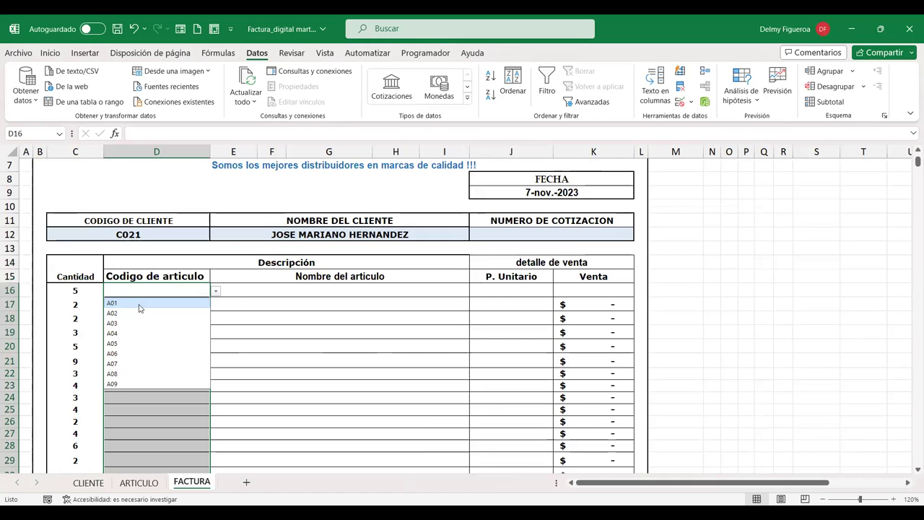
left_click(140, 303)
left_click(320, 291)
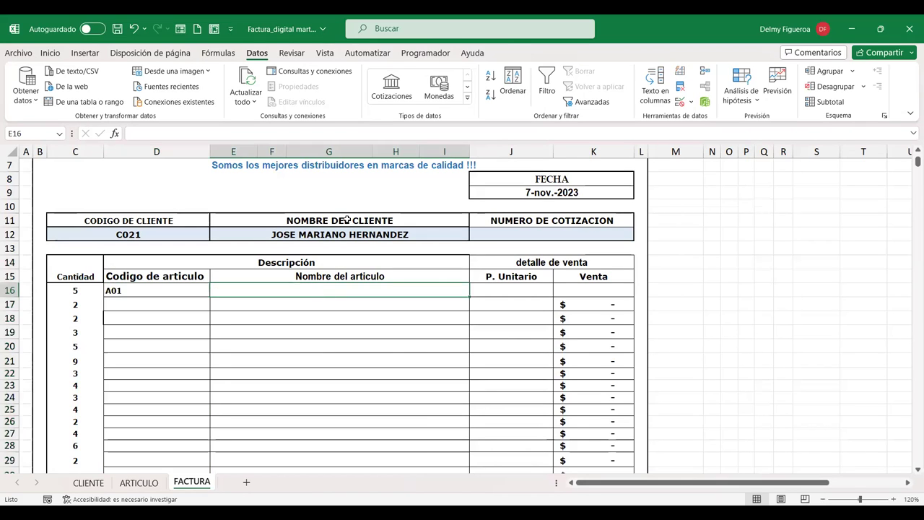
left_click(139, 482)
left_click(193, 481)
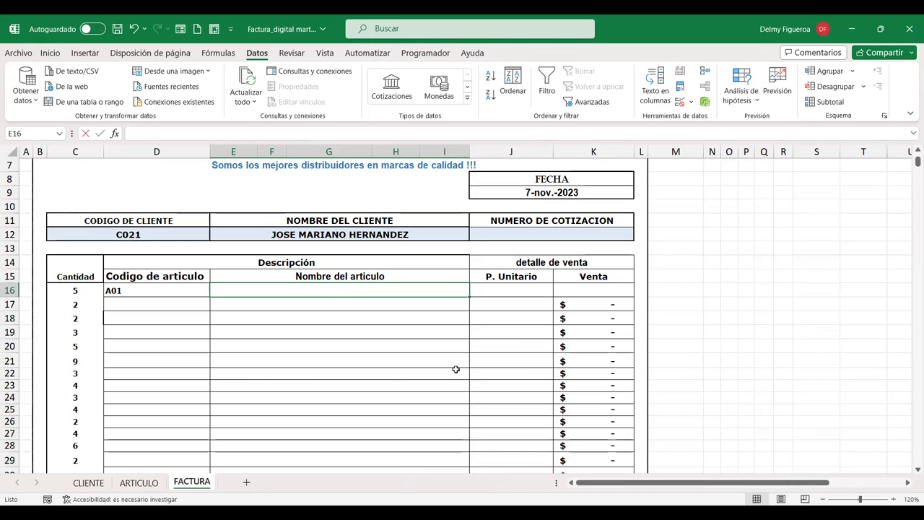
Start E16's BUSCARV with lookup value D16 and table ARTICULO!A3:B11.
type("=BUS")
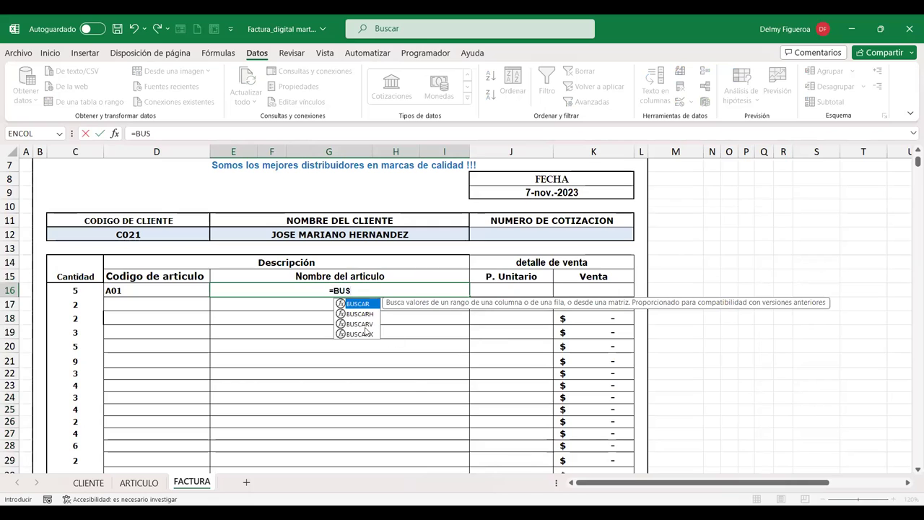
double_click(358, 324)
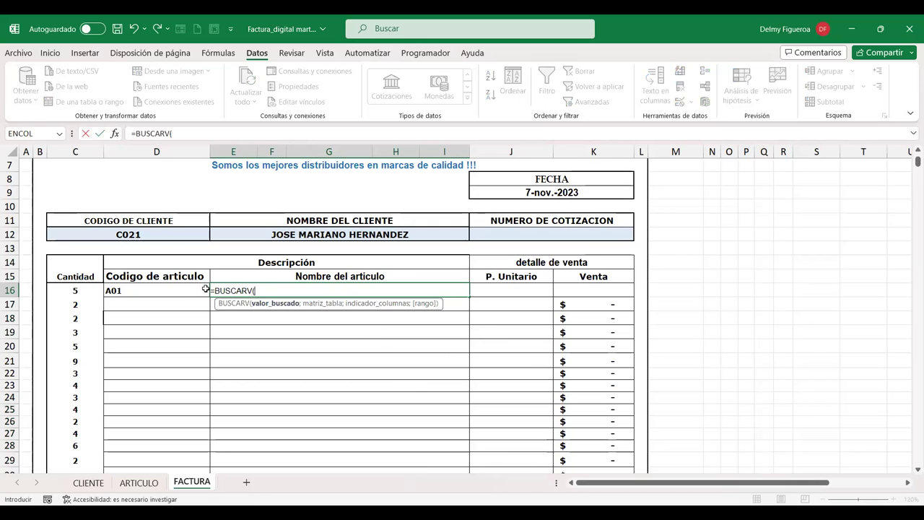
left_click(179, 291)
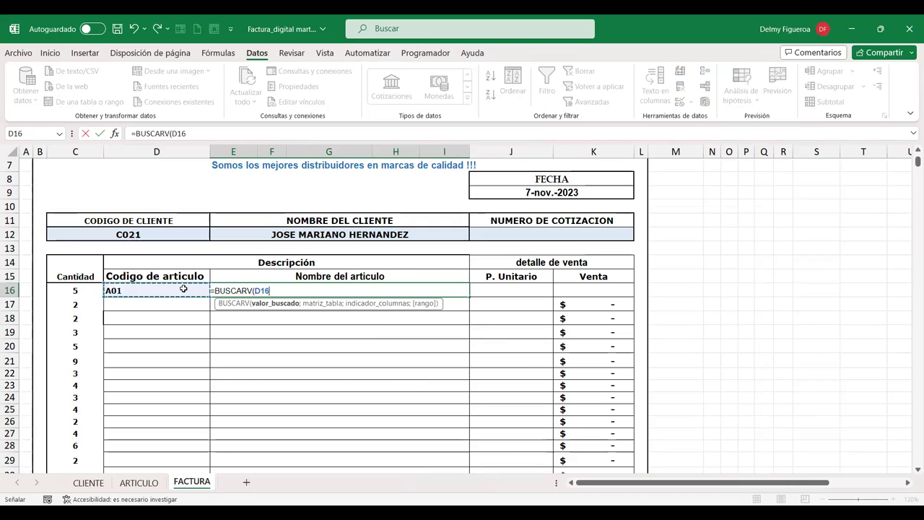
type(";")
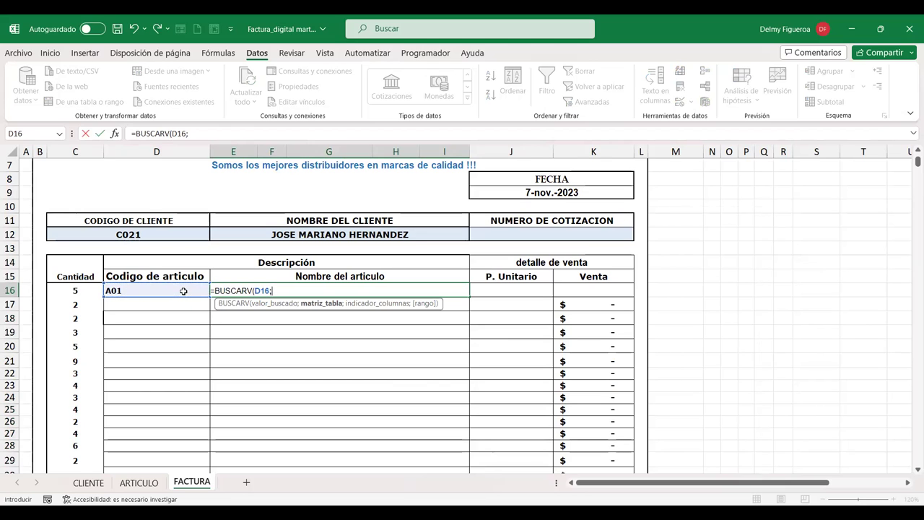
left_click(131, 482)
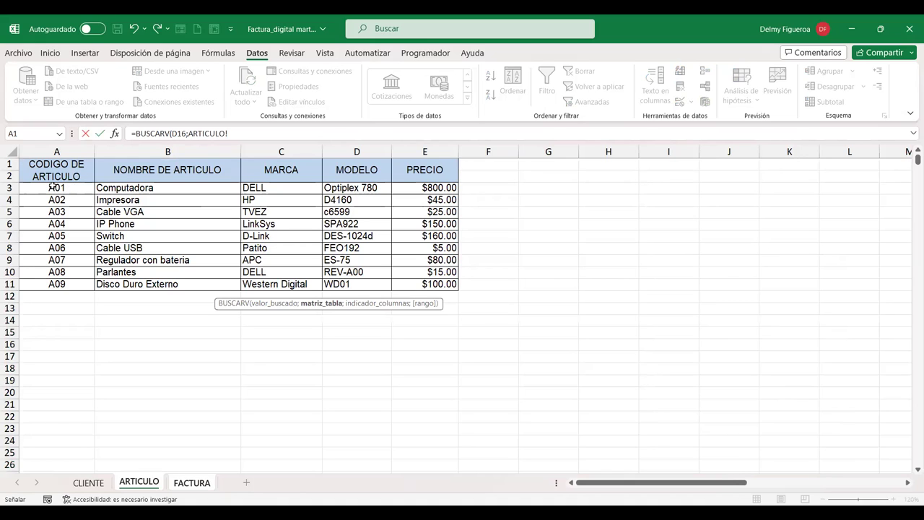
left_click_drag(52, 187, 179, 188)
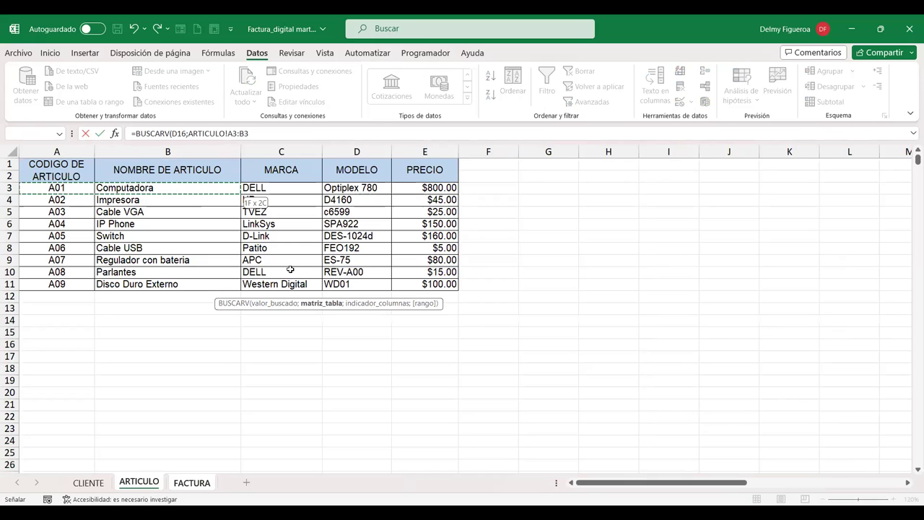
left_click(217, 286, "shift")
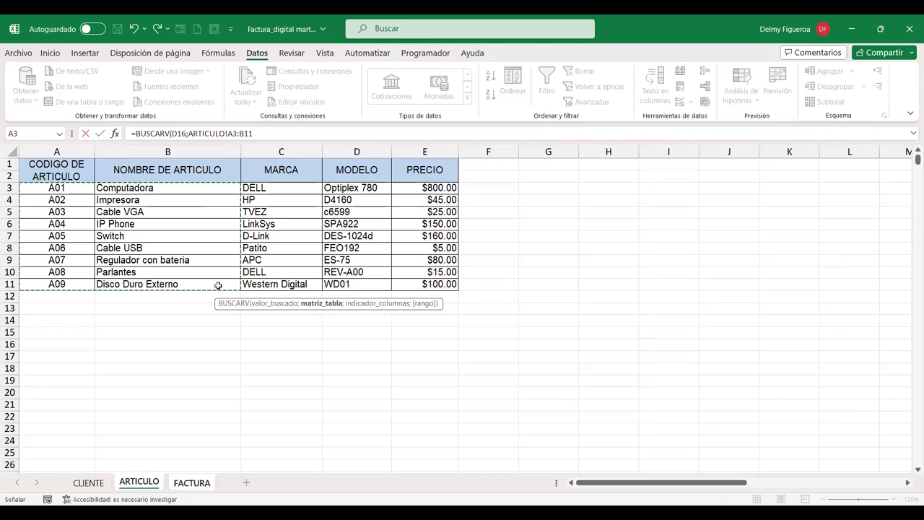
Finish the formula with column 2 and FALSO exact match to show Computadora.
left_click(281, 134)
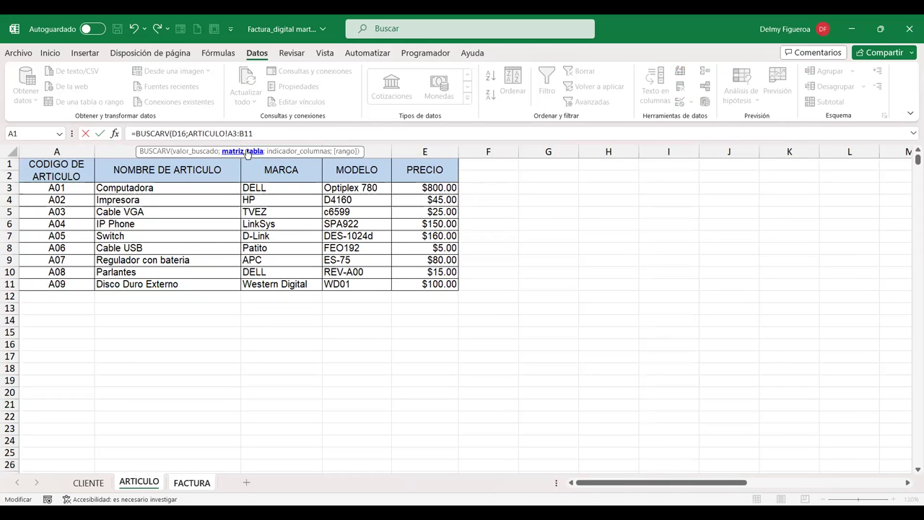
type(";2")
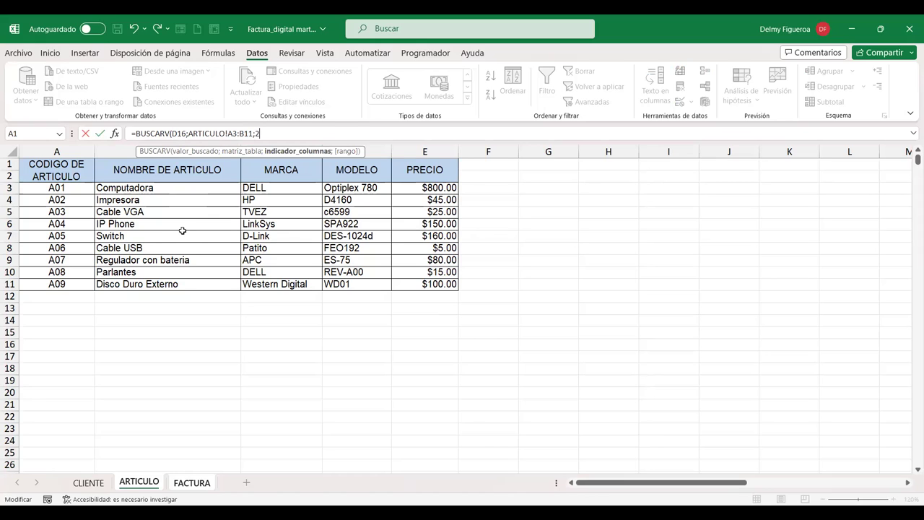
type(";")
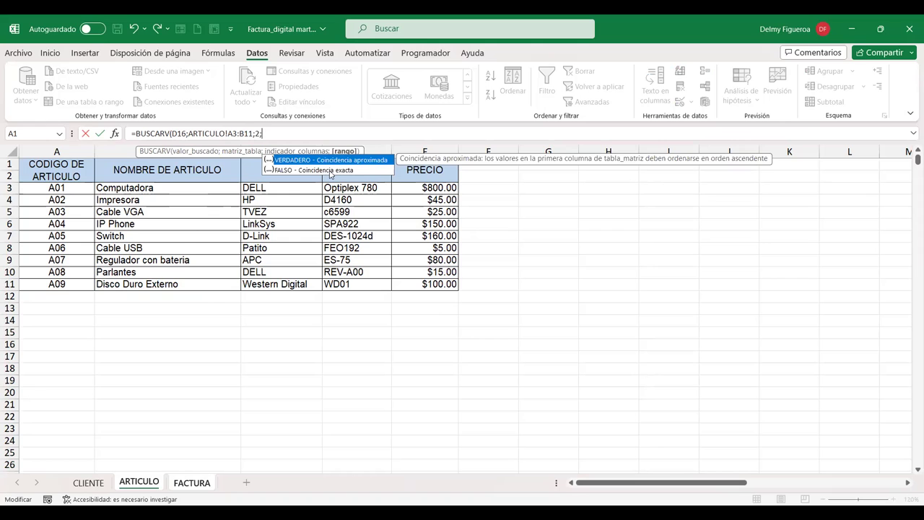
left_click(330, 173)
double_click(329, 169)
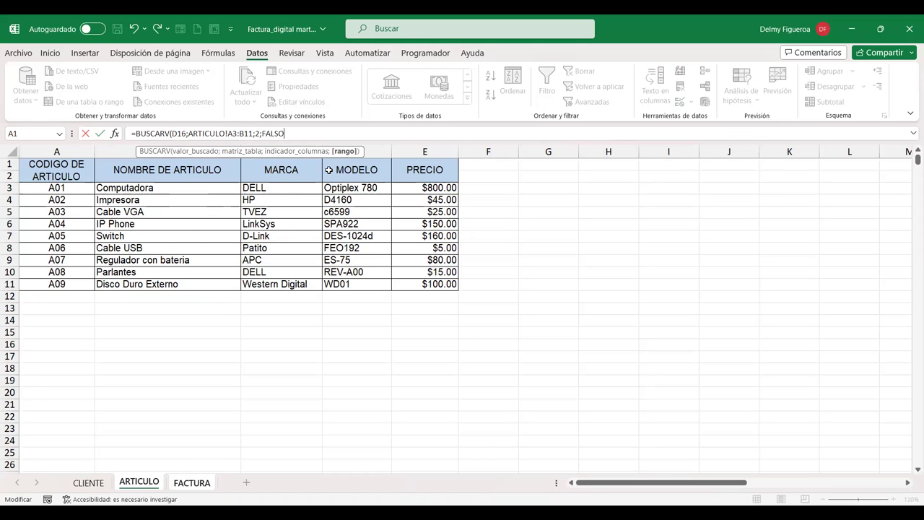
key("Return")
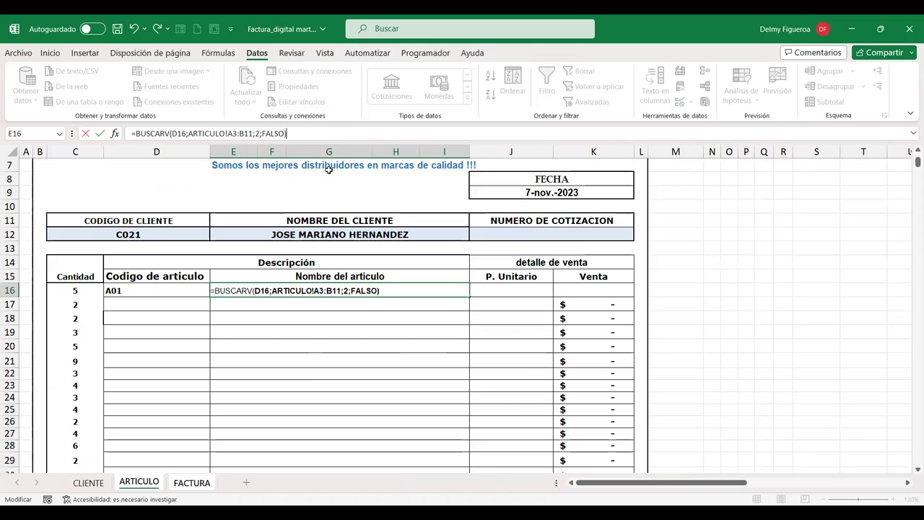
Anchor E16's name lookup to ARTICULO!$A$3:$B$11 using F4 on A3 and B11.
left_click(163, 291)
left_click(193, 303)
left_click(215, 306)
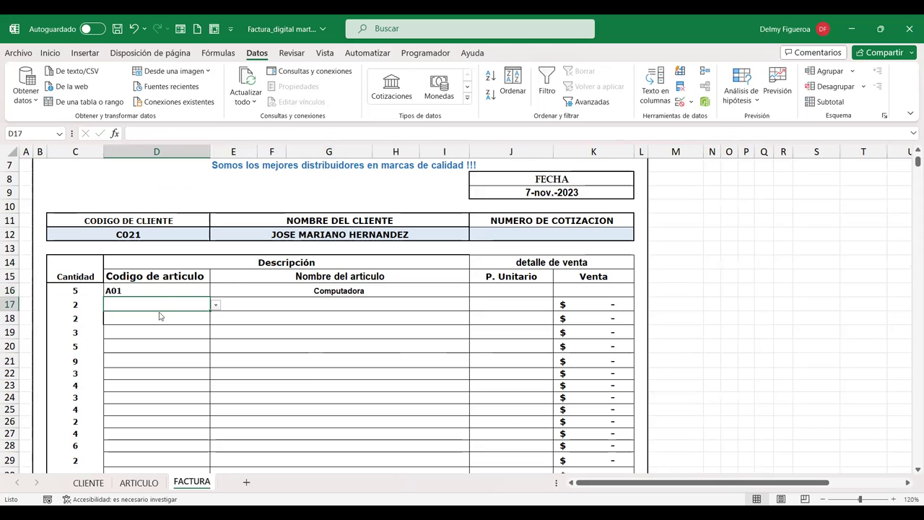
left_click(390, 291)
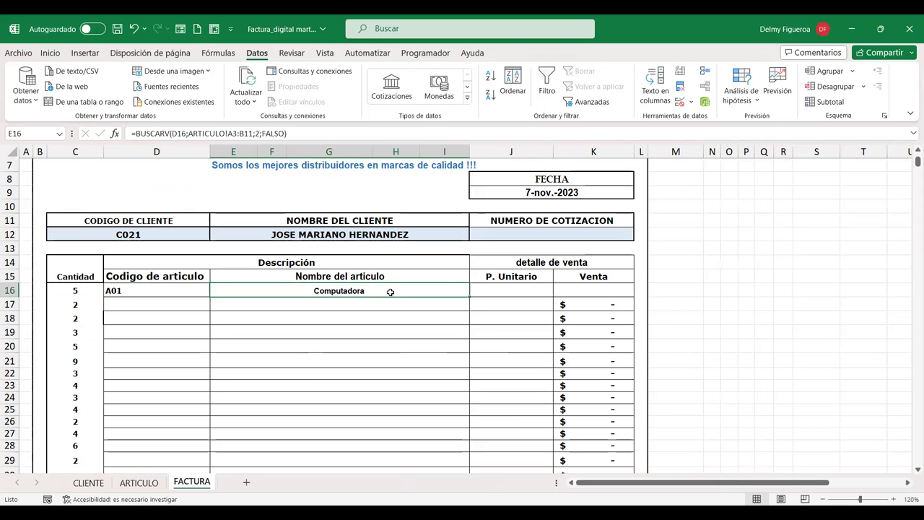
double_click(390, 291)
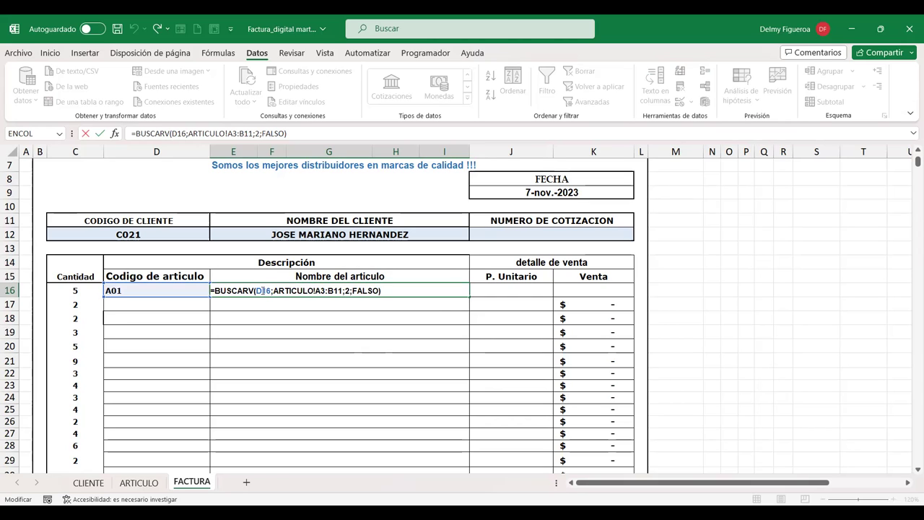
left_click(262, 290)
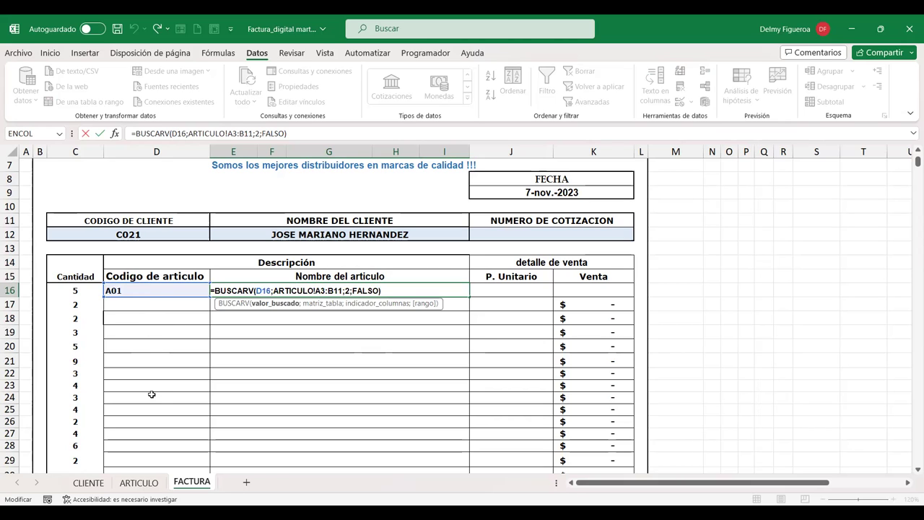
left_click(323, 290)
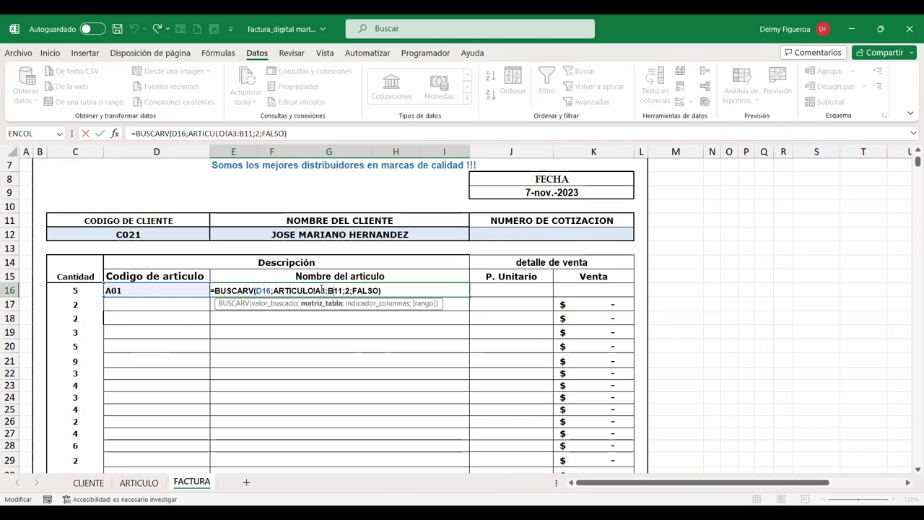
left_click(335, 291)
key("F4")
left_click(339, 290)
key("F4")
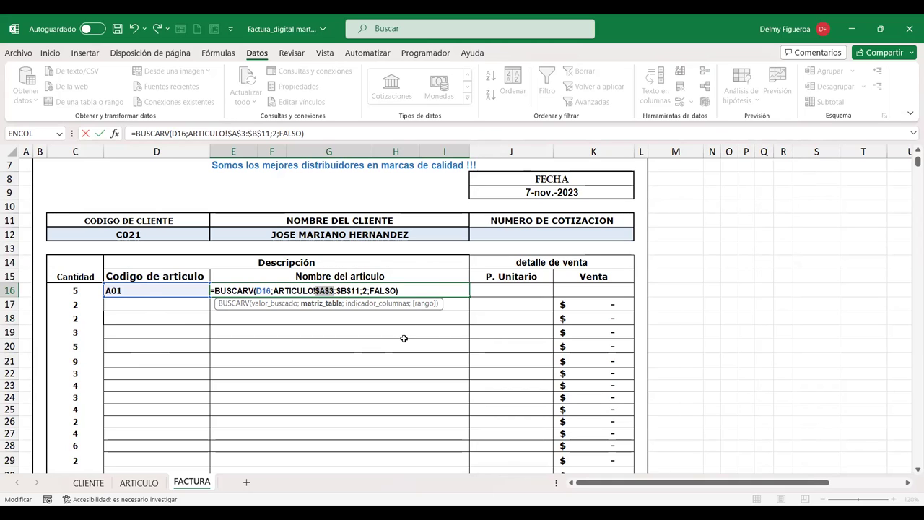
key("Return")
Fill the name lookup down to E18 and pick codes A02 and A03 in D17 and D18.
left_click(411, 289)
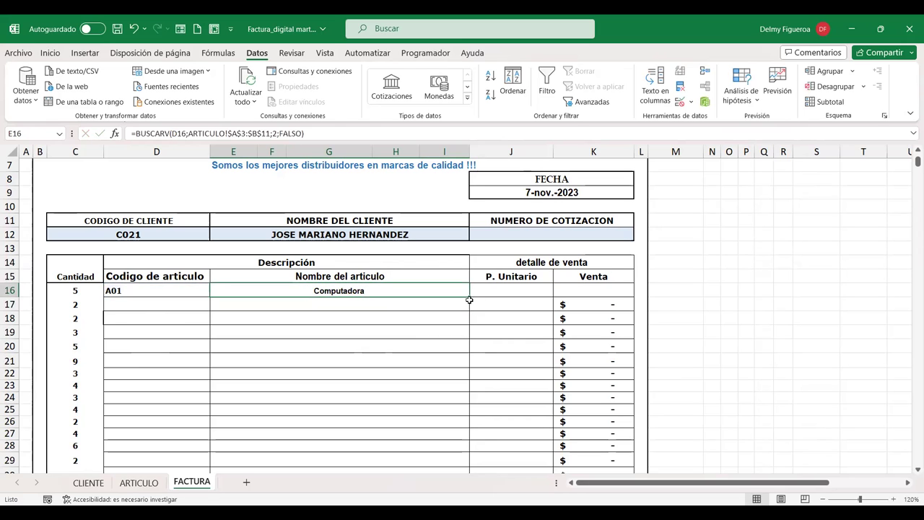
left_click_drag(467, 300, 467, 324)
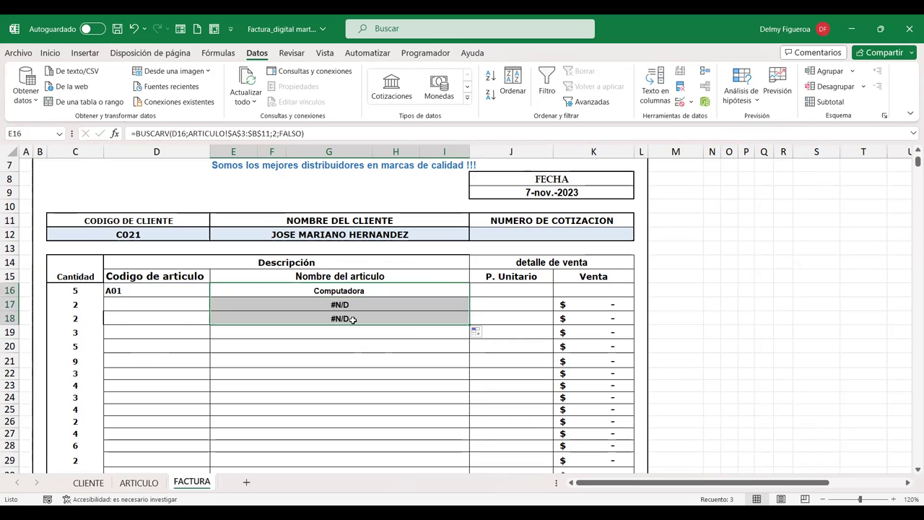
left_click(176, 304)
left_click(216, 304)
left_click(144, 329)
left_click(154, 319)
key("alt+Down")
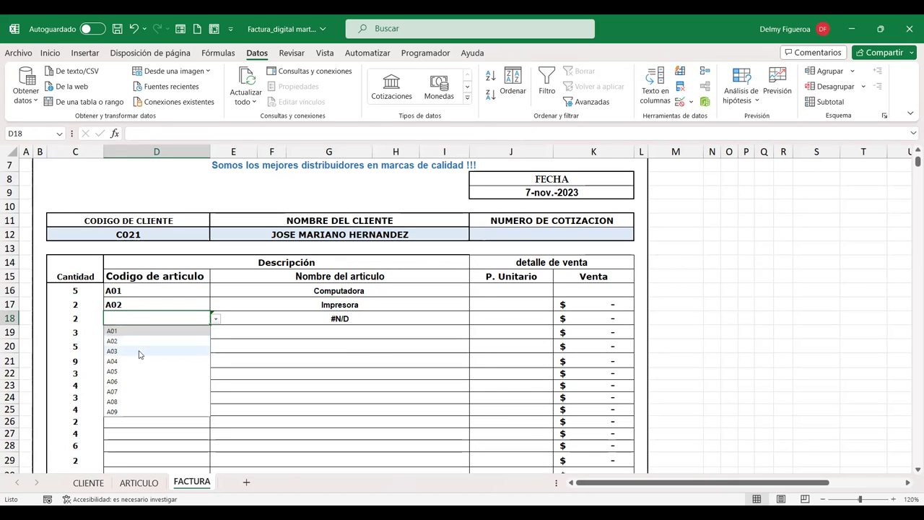
left_click(141, 352)
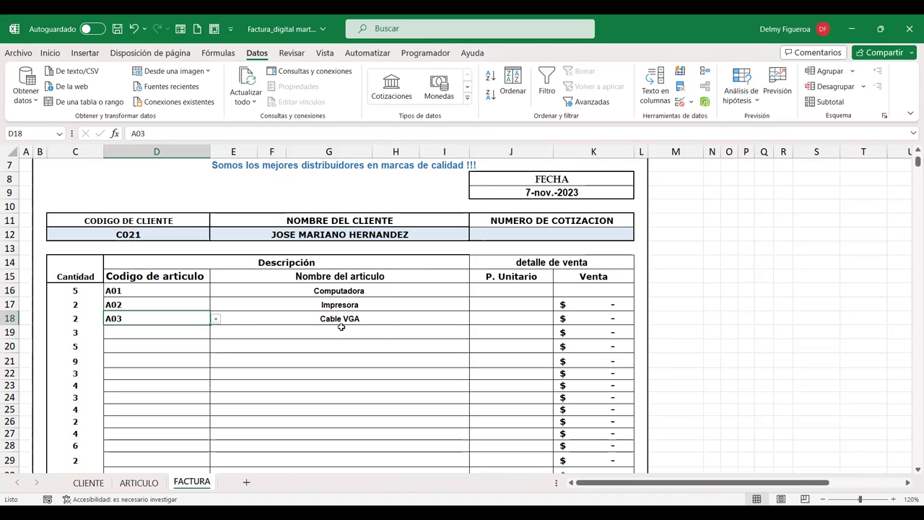
Enter =BUSCARV(D16;ARTICULO!A3:E11;5;FALSO) in J16 to fetch the PRECIO column.
left_click(509, 292)
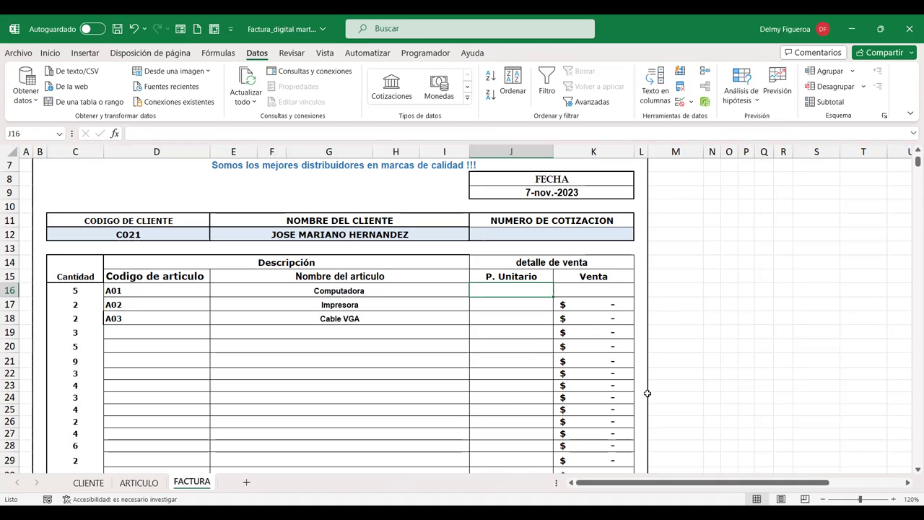
type("=B")
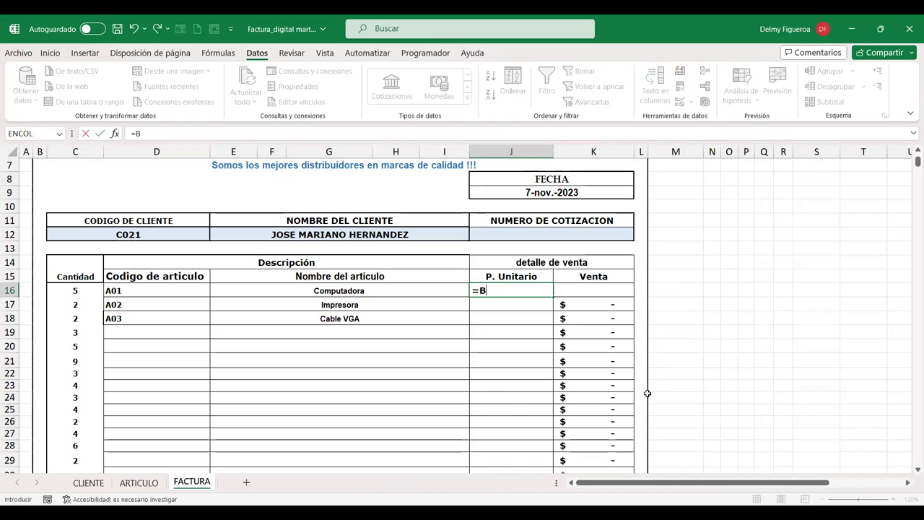
type("US")
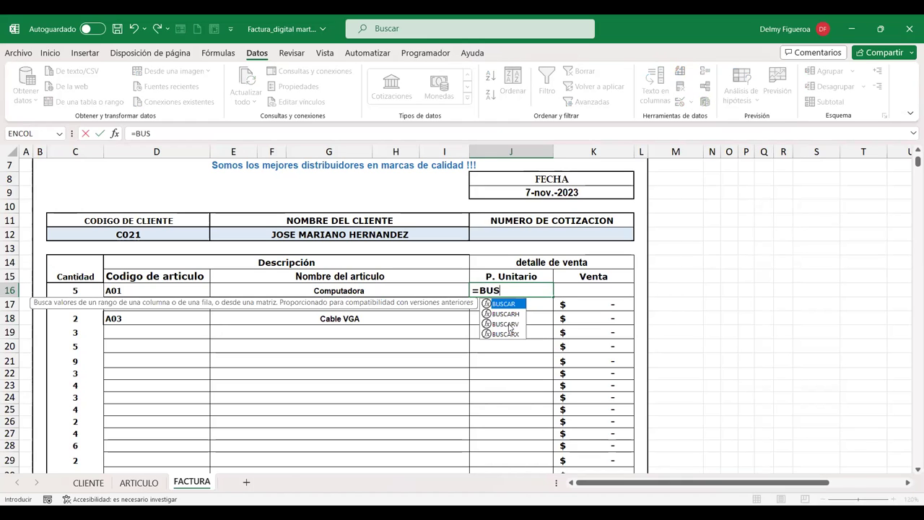
double_click(505, 324)
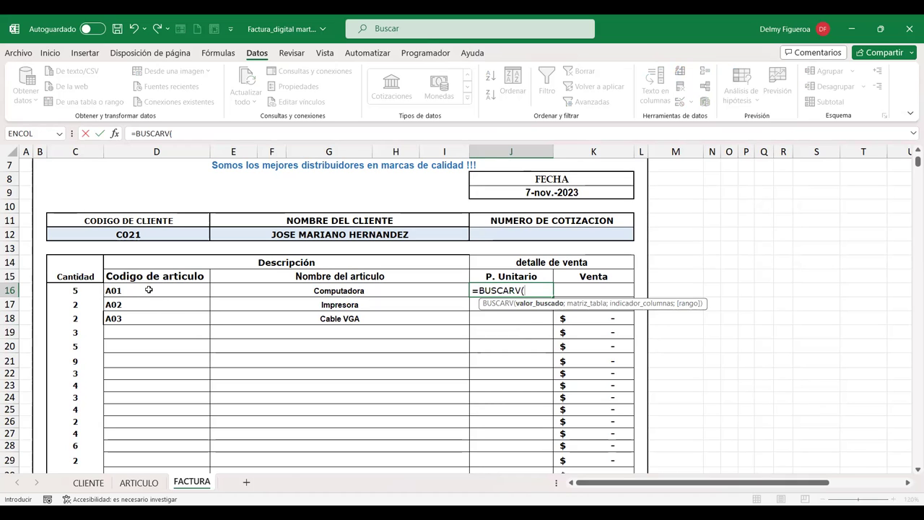
left_click(149, 288)
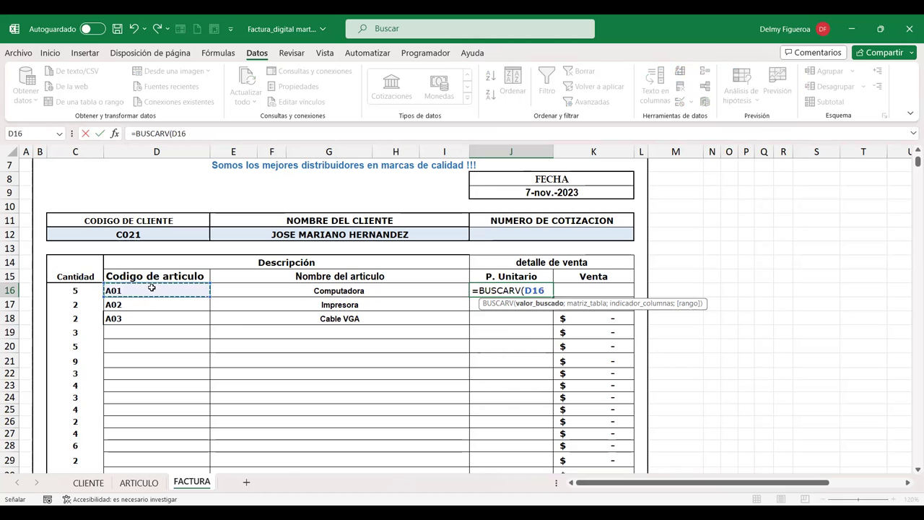
type(";")
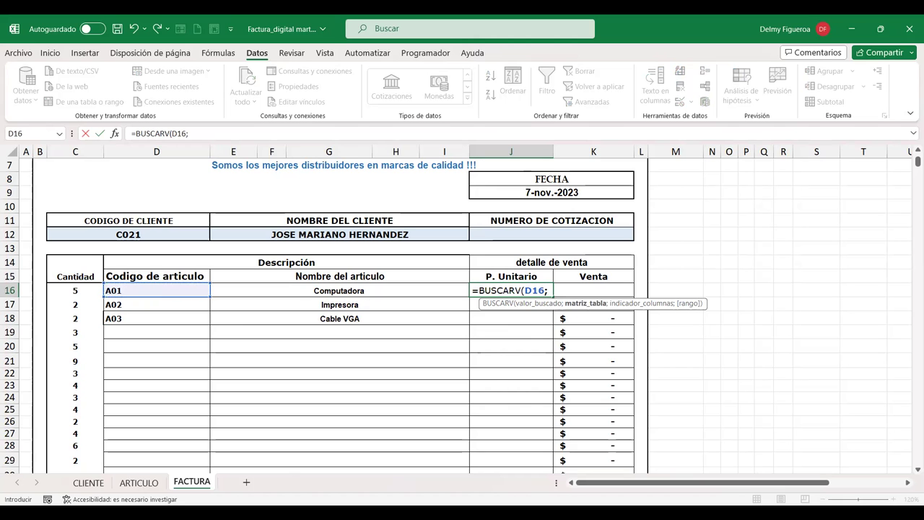
left_click(136, 482)
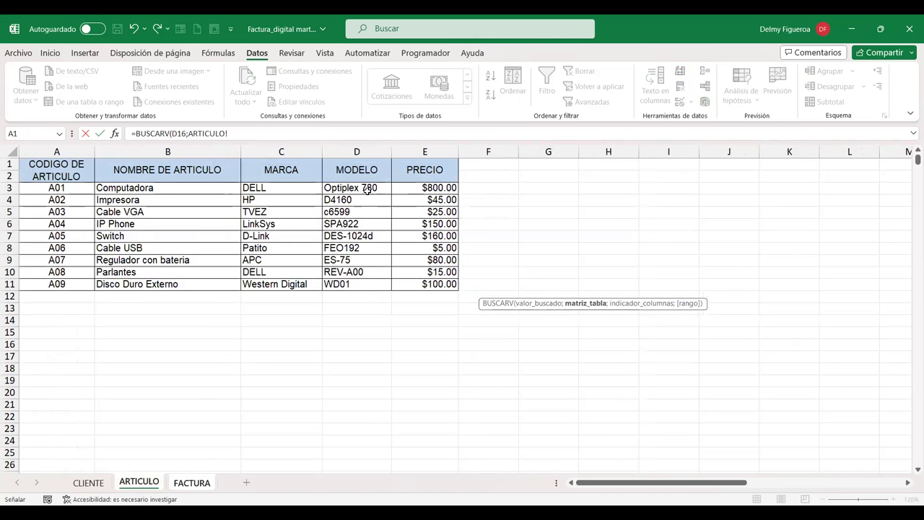
left_click(62, 188)
left_click(436, 281, "shift")
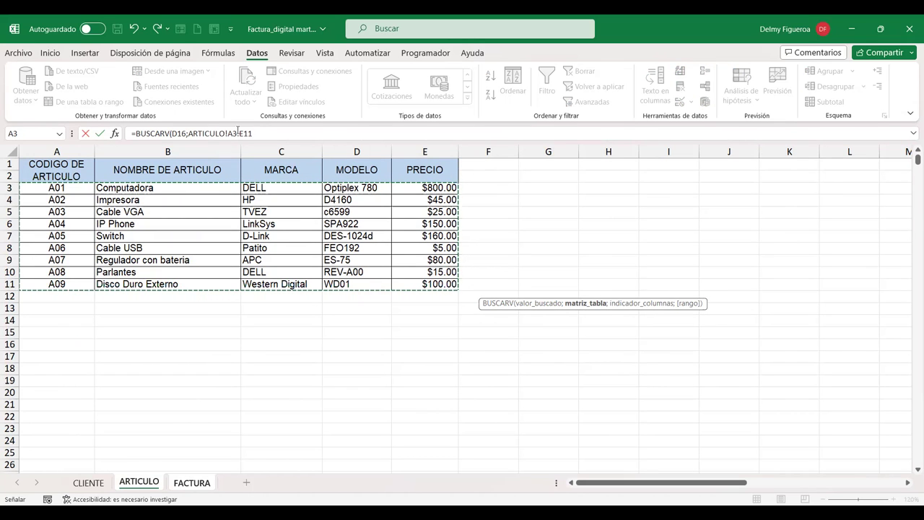
left_click(237, 133)
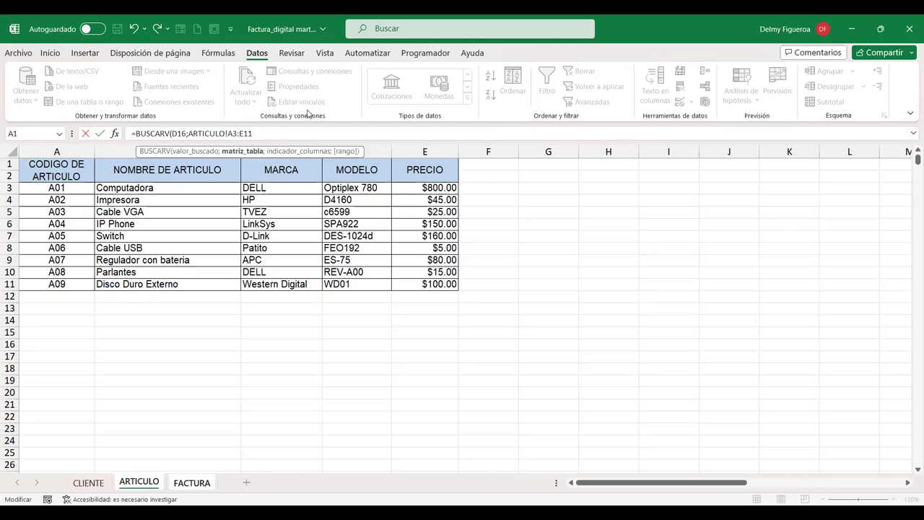
type(";5")
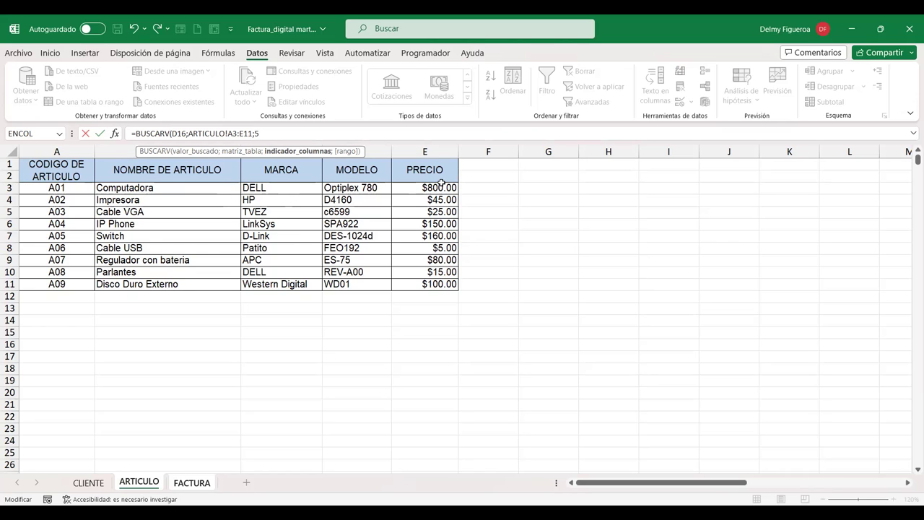
type(";")
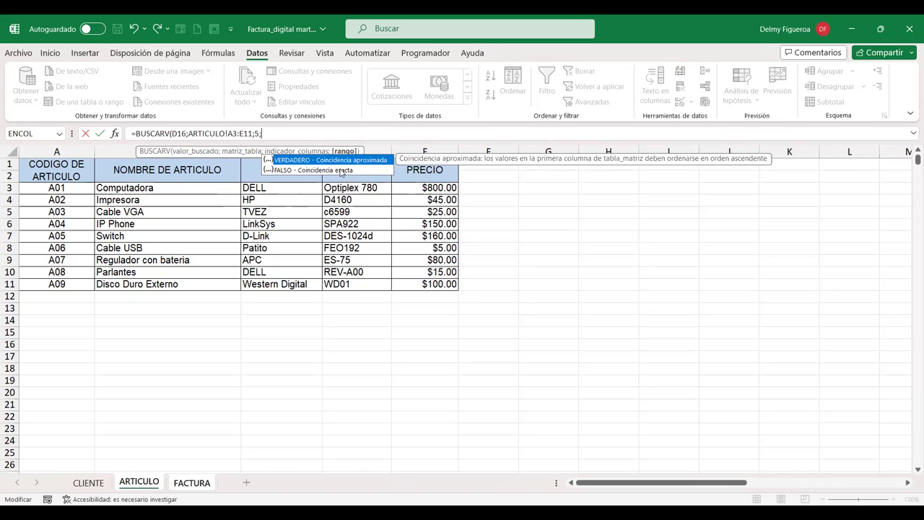
double_click(342, 171)
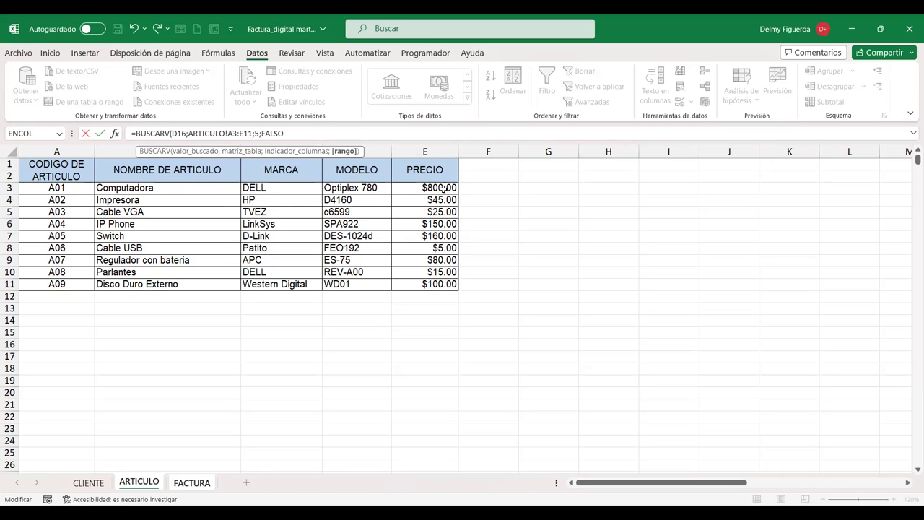
Confirm J16's price lookup and anchor its range to ARTICULO!$A$3:$E$11.
key("Return")
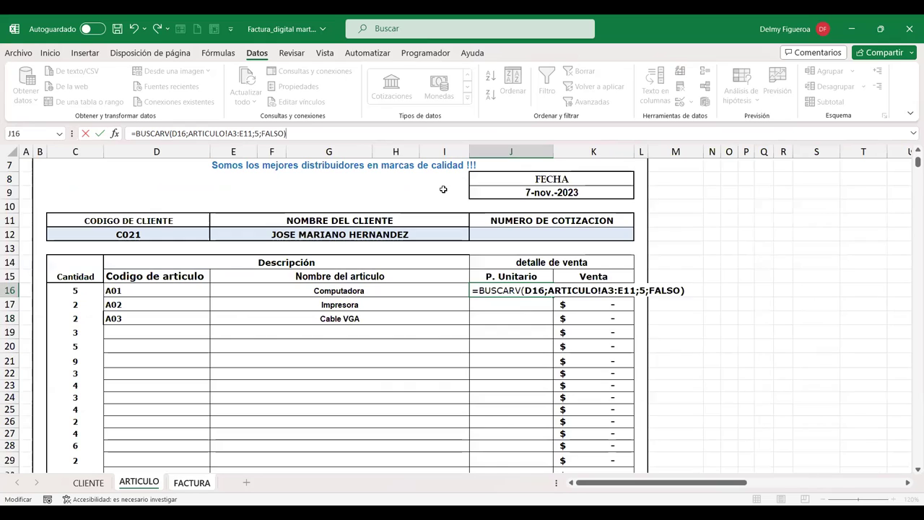
left_click(537, 289)
double_click(541, 293)
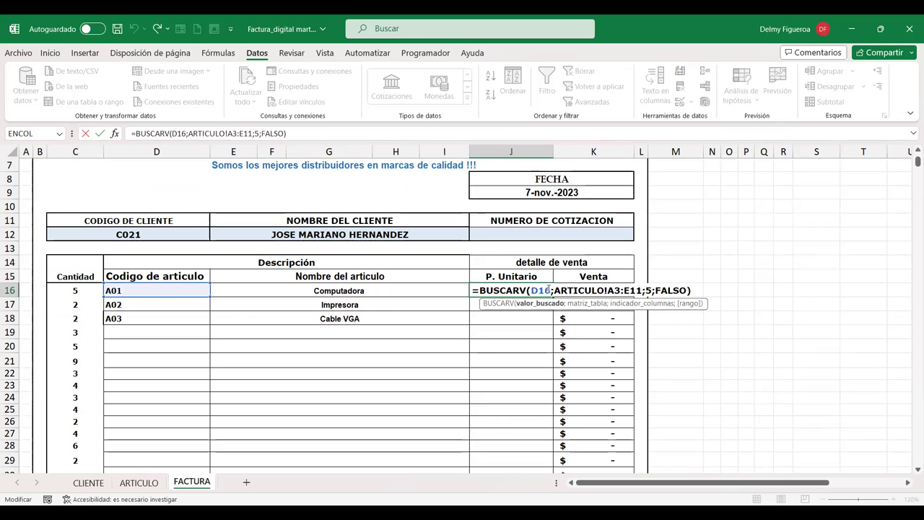
left_click(615, 289)
key("F4")
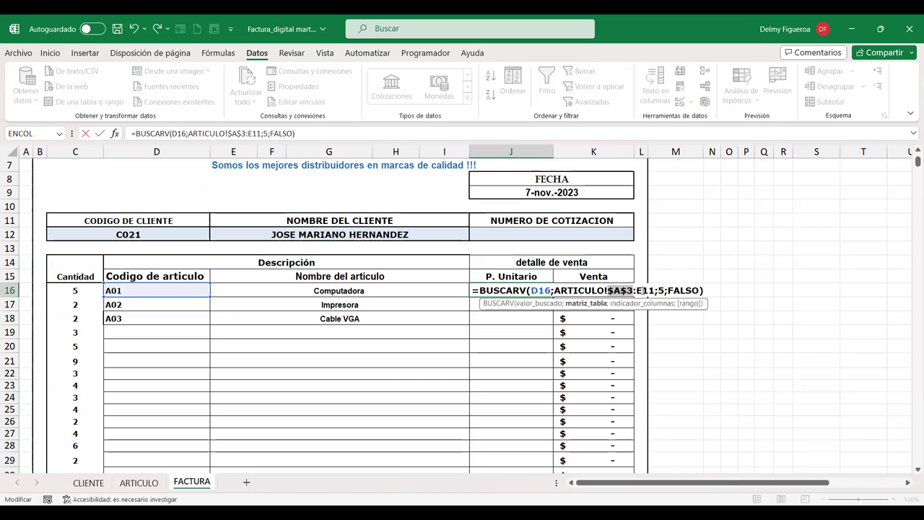
left_click(641, 290)
key("F4")
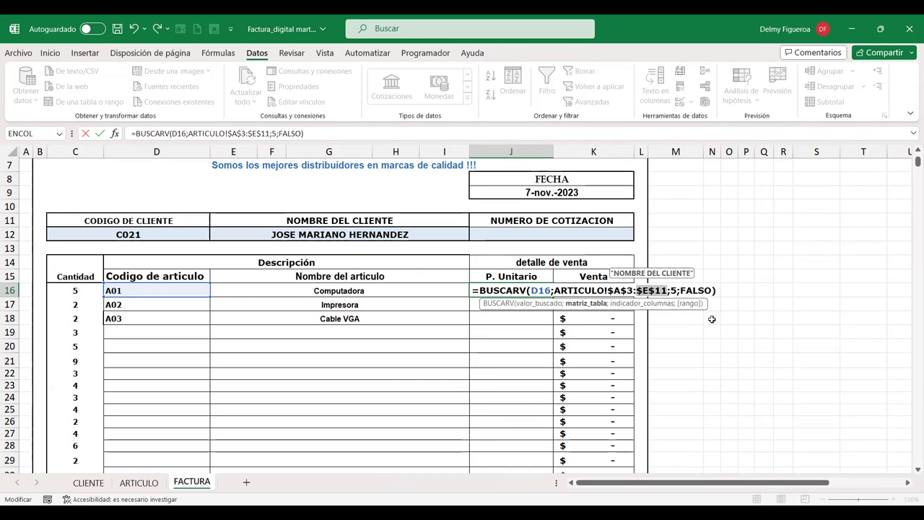
key("Return")
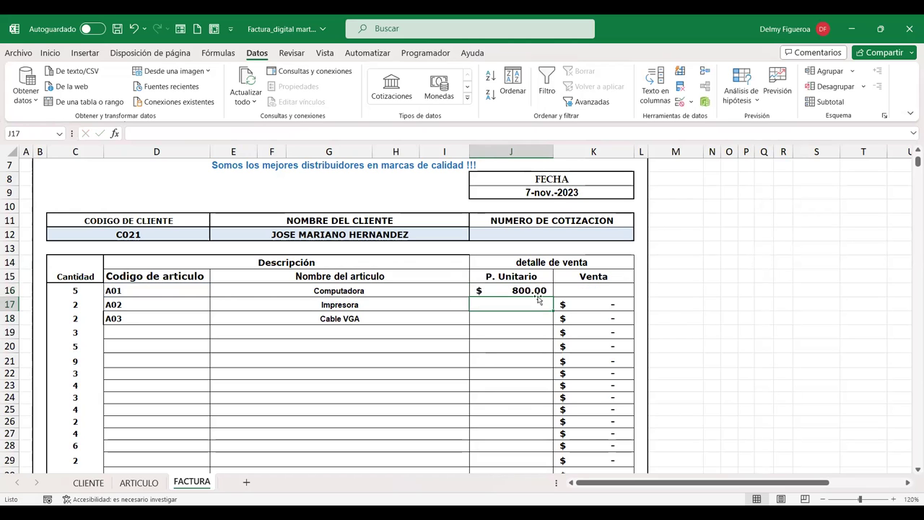
Fill unit prices down to J18 and copy the Venta formula from K17 up into K16.
left_click(538, 291)
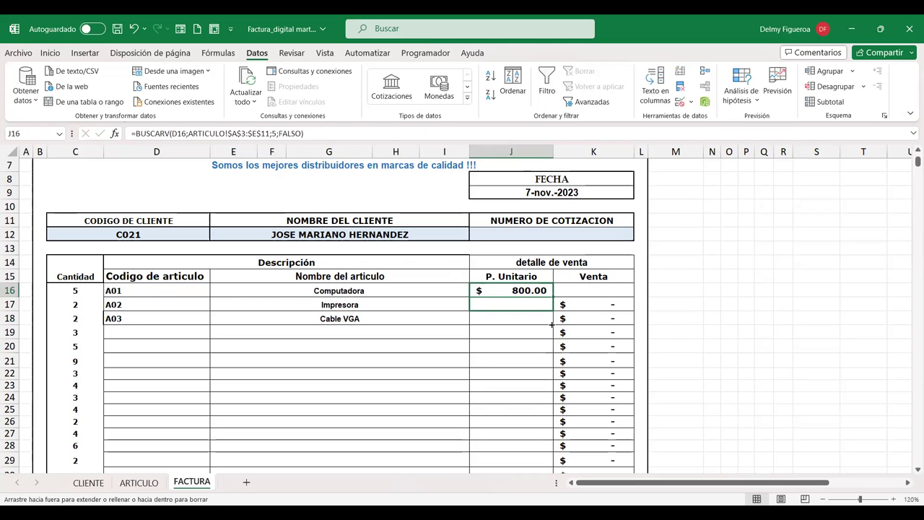
left_click_drag(553, 298, 550, 322)
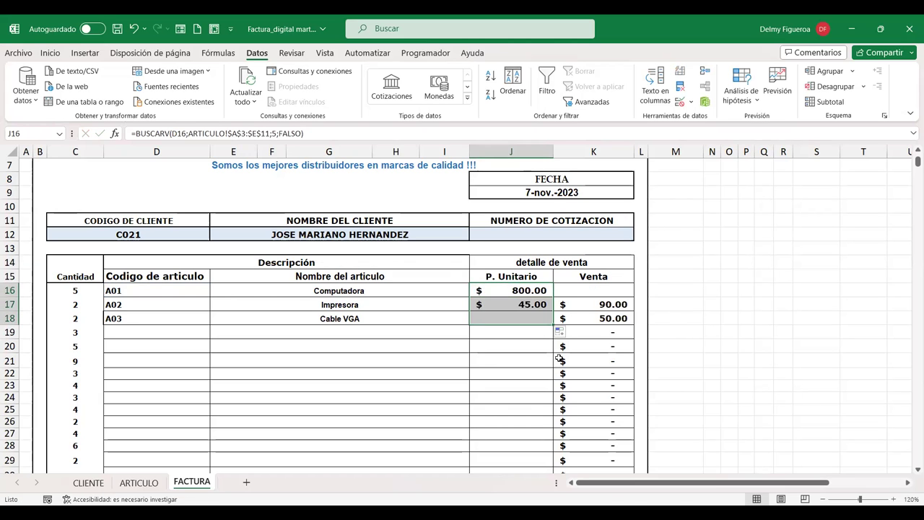
left_click(599, 305)
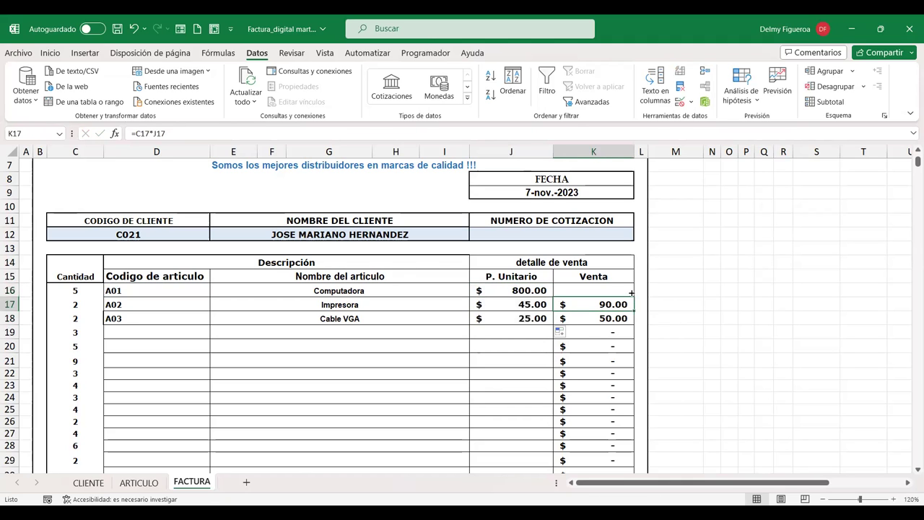
left_click_drag(633, 311, 604, 290)
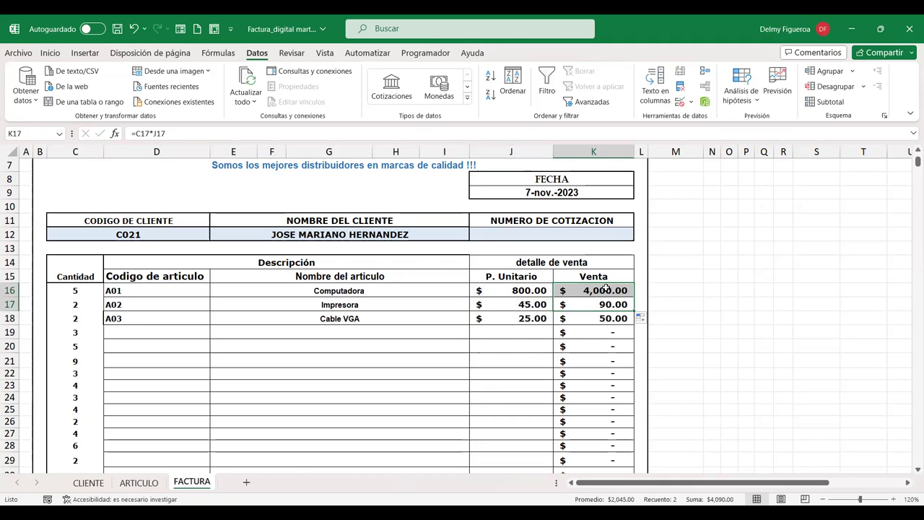
left_click(605, 289)
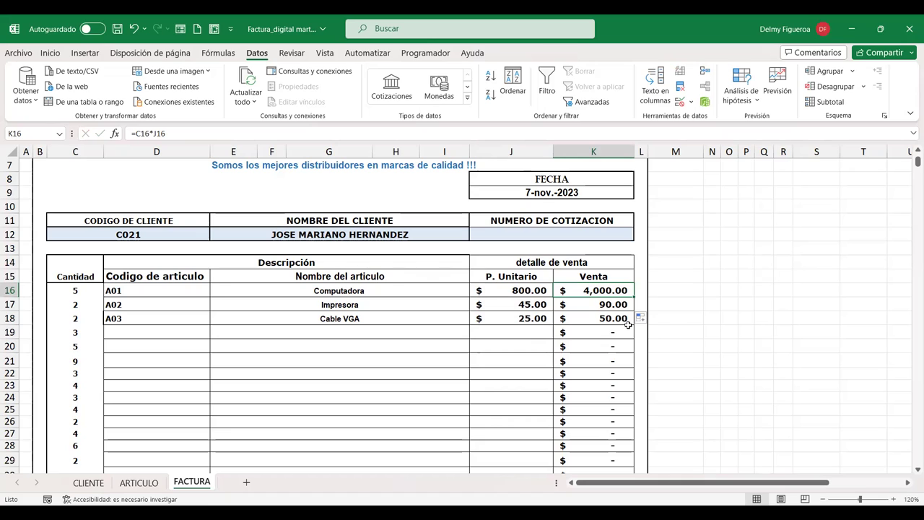
Choose article code A04 from the D19 dropdown.
left_click(183, 332)
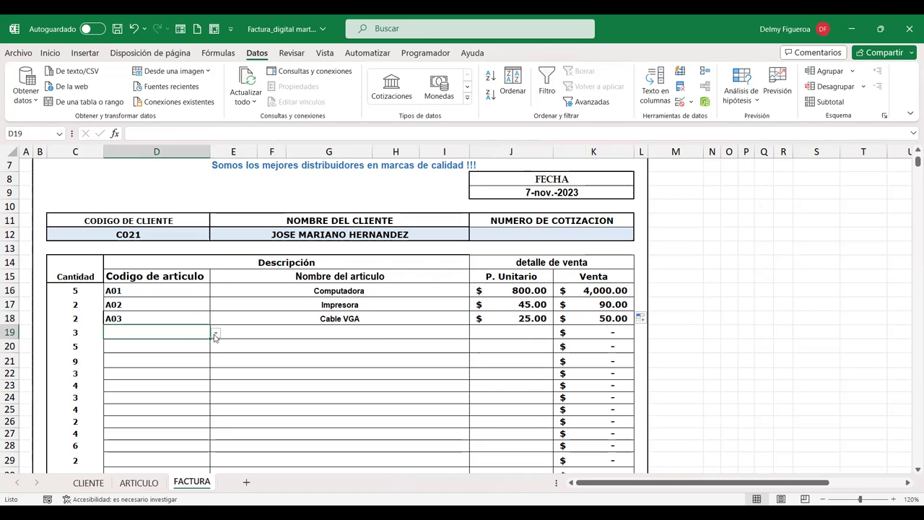
left_click(215, 335)
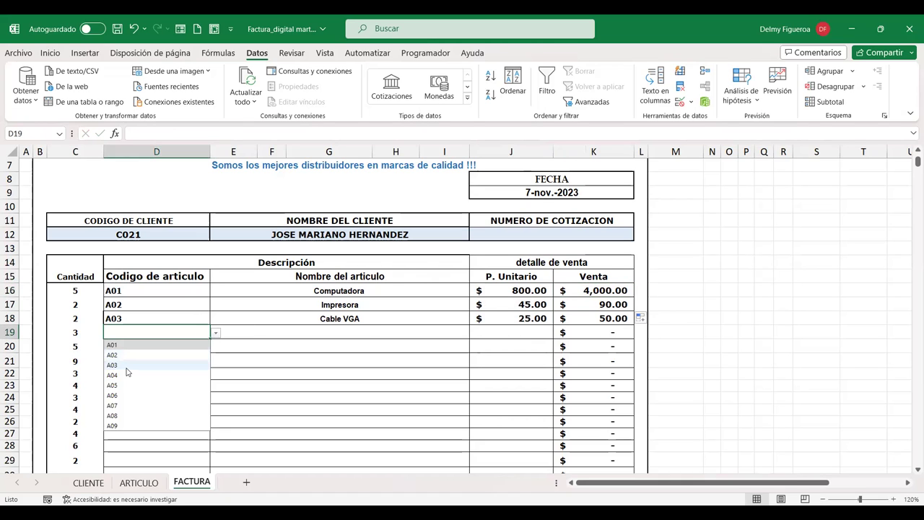
left_click(124, 371)
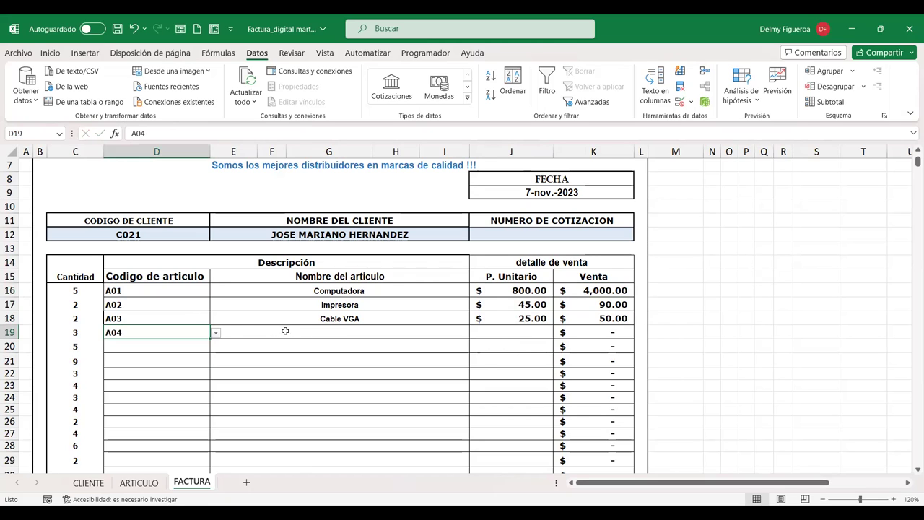
Fill the article-name lookup from E18 down to E38.
left_click(334, 332)
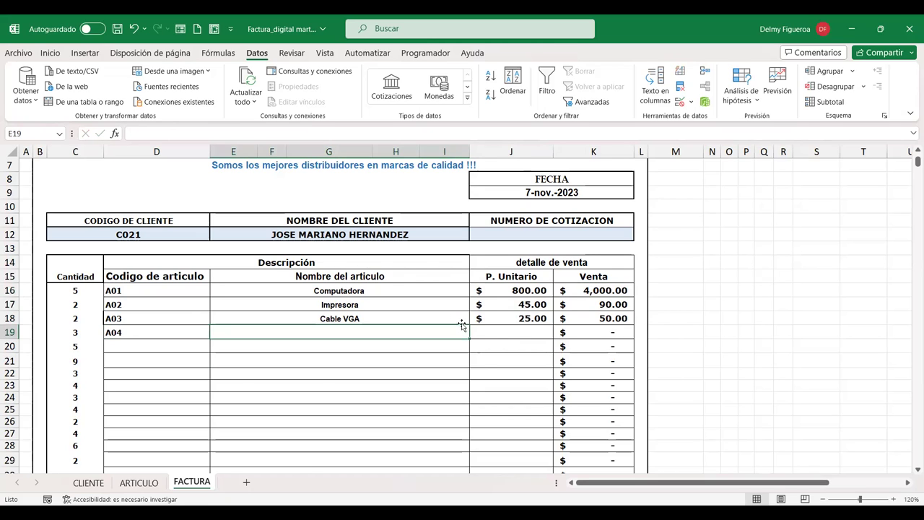
left_click(462, 323)
mouse_move(470, 325)
left_mouse_down()
mouse_move(460, 503)
mouse_move(449, 480)
left_mouse_up()
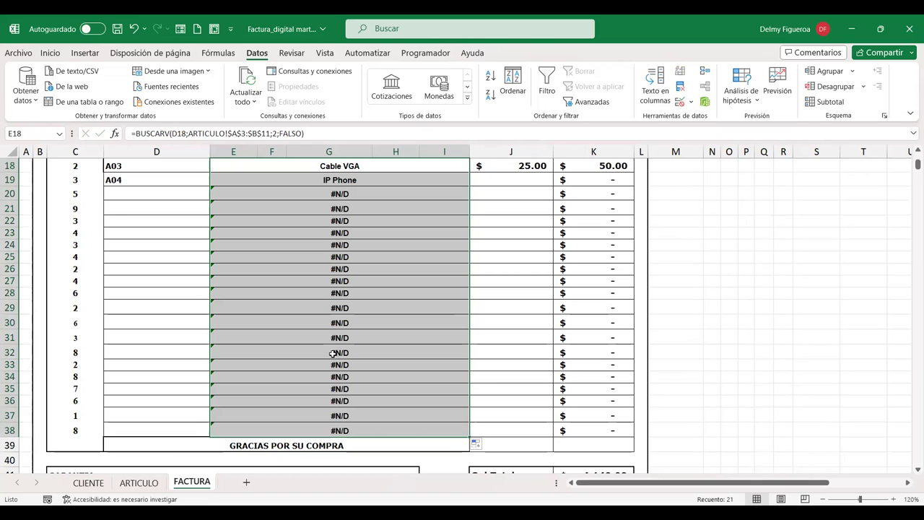
scroll(332, 353, "up", 1)
scroll(332, 353, "up", 1)
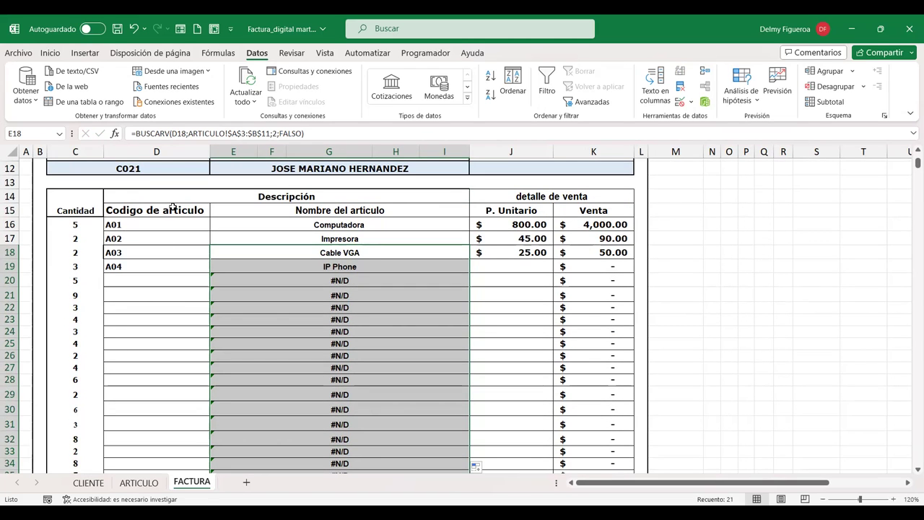
Fill the unit-price lookup from J18 down to J38.
left_click(546, 254)
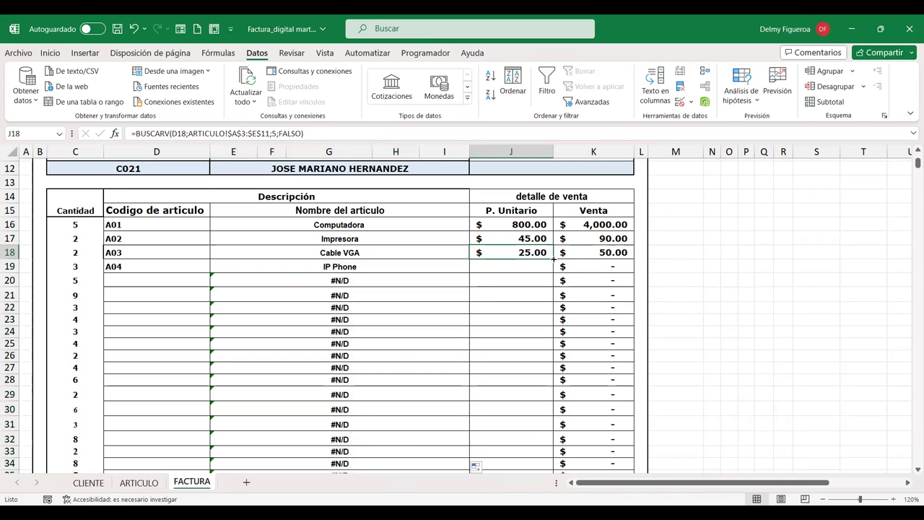
mouse_move(554, 258)
left_mouse_down()
mouse_move(561, 499)
mouse_move(561, 475)
left_mouse_up()
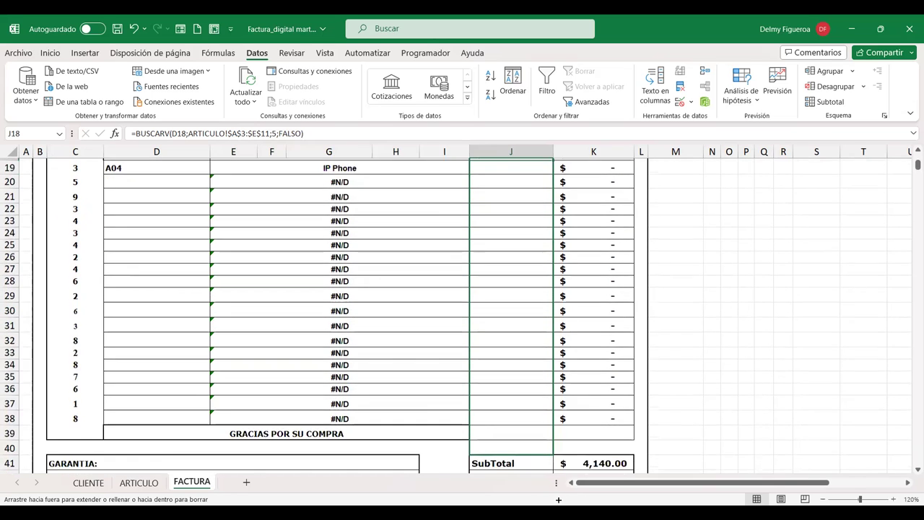
left_click_drag(561, 474, 534, 326)
scroll(617, 339, "up", 3)
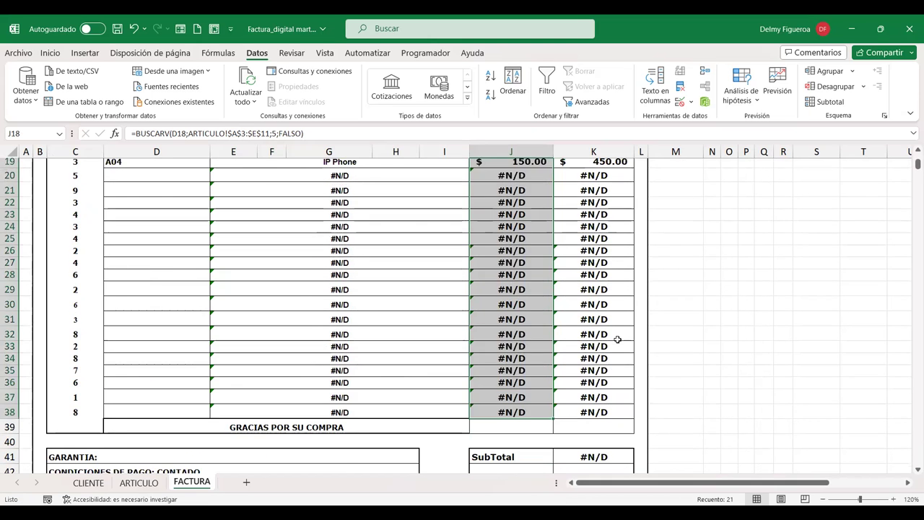
scroll(617, 339, "up", 5)
scroll(617, 338, "down", 1)
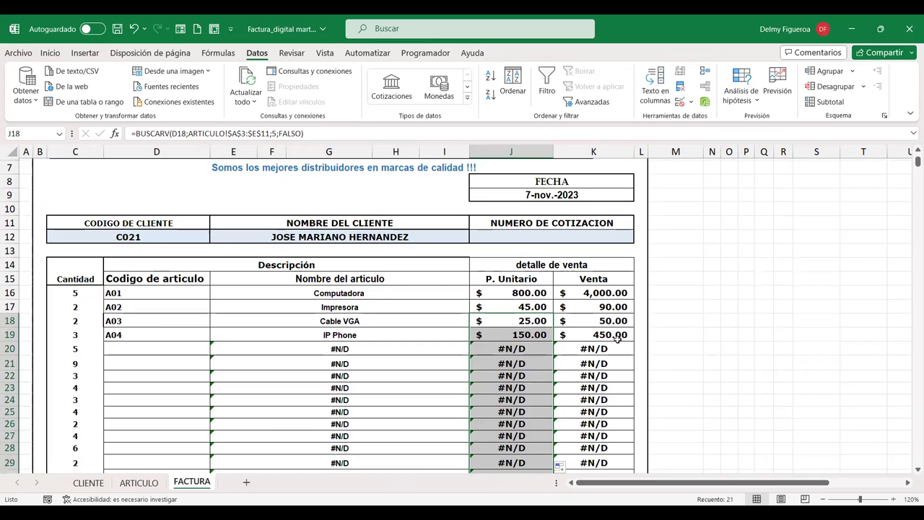
left_click(609, 293)
left_click(609, 303)
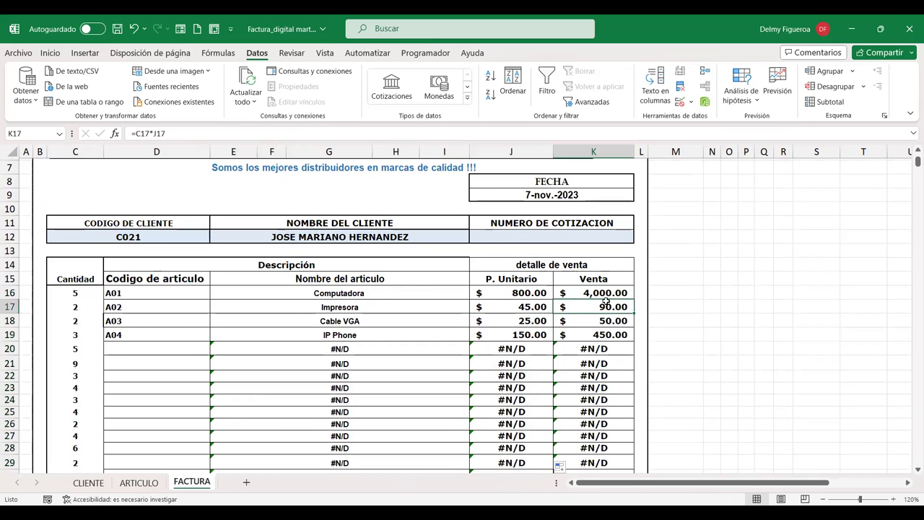
Choose code A05 in D20, showing Switch at $160.00 with Venta $800.00.
left_click(193, 352)
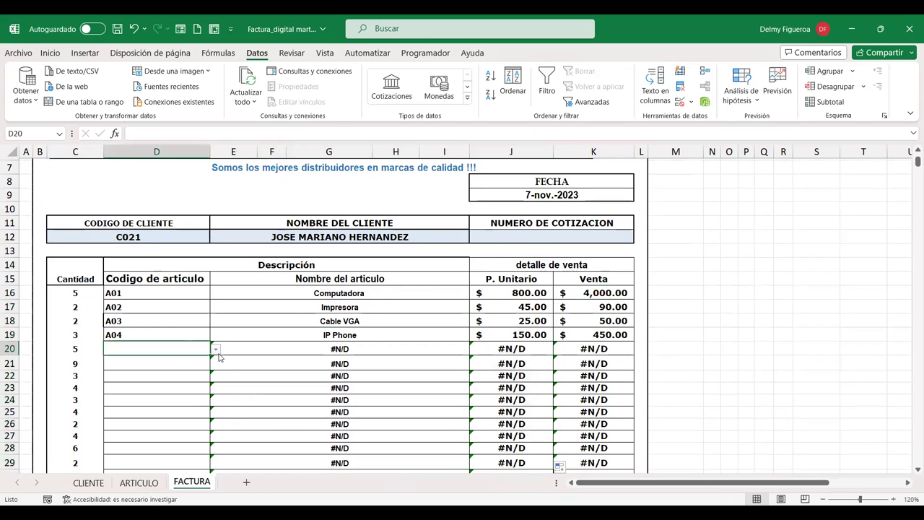
key("alt+Down")
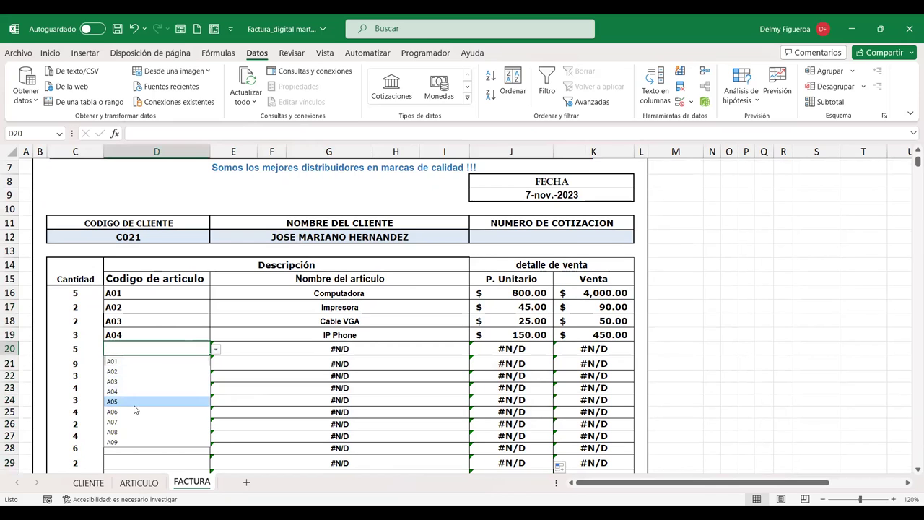
key("Return")
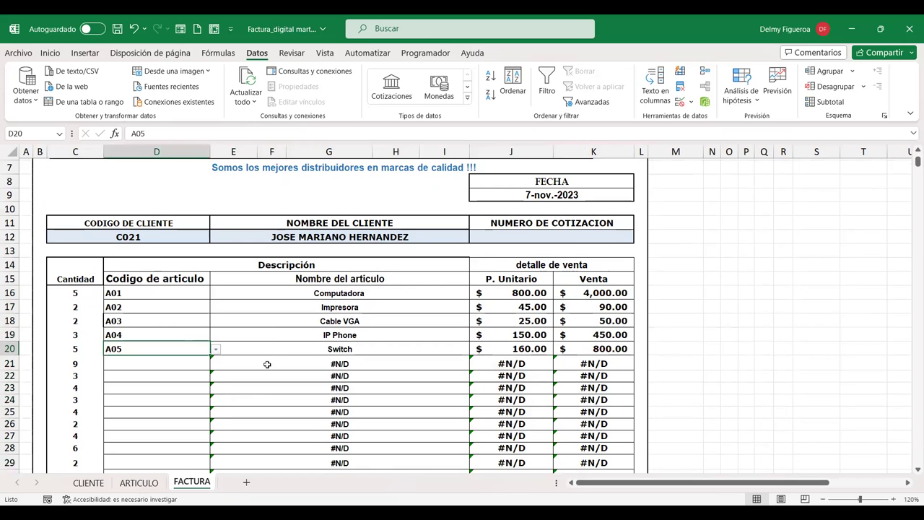
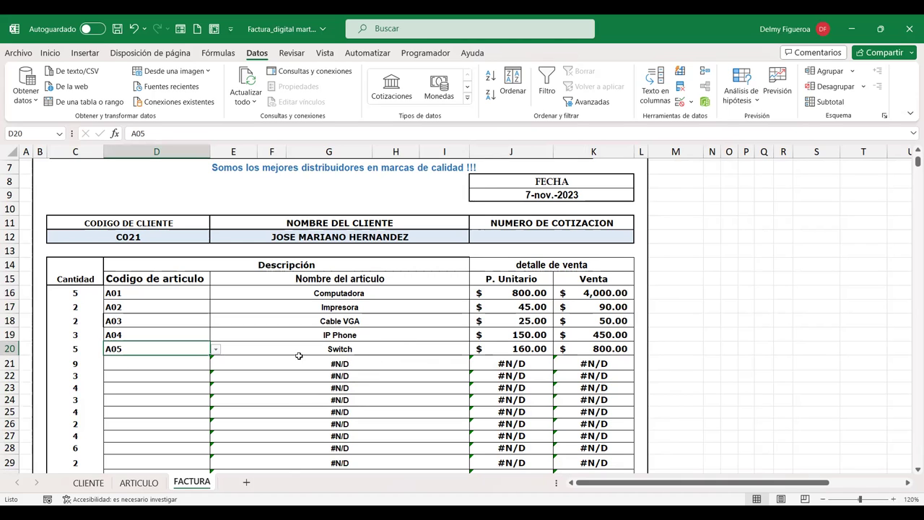
Wrap the E16 BUSCARV product-name lookup in SI.ERROR with fallback text 'Seleccione código de artículo'.
double_click(369, 364)
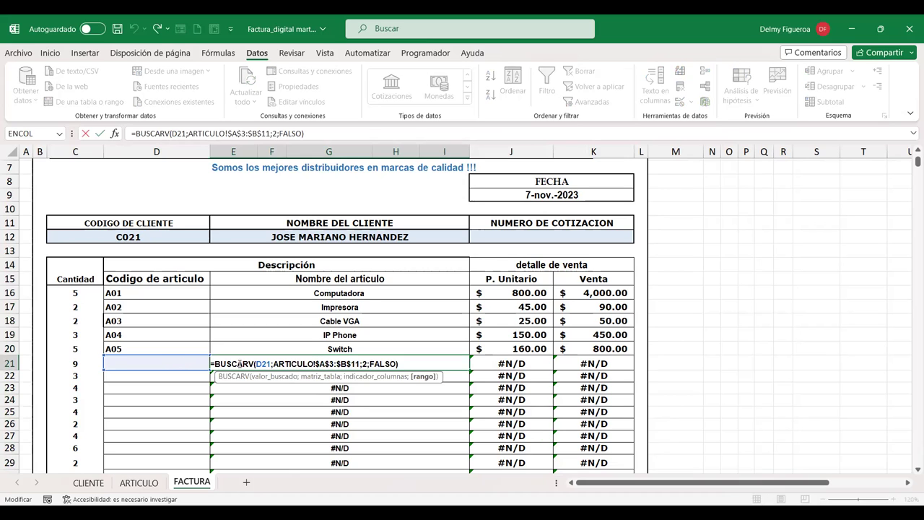
key("Return")
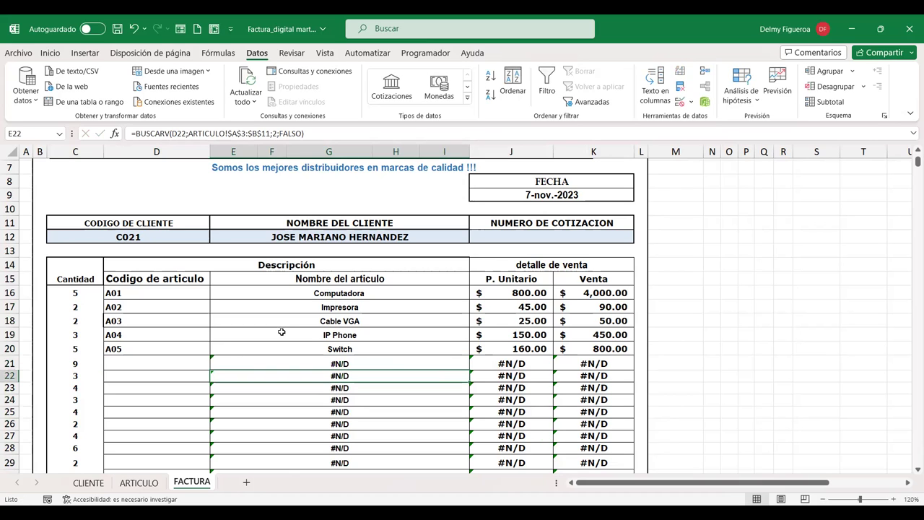
double_click(341, 291)
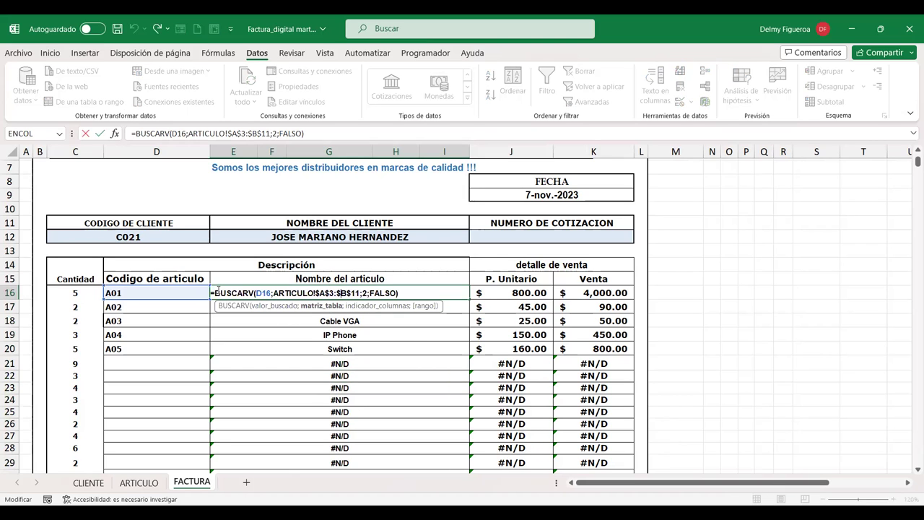
left_click(214, 291)
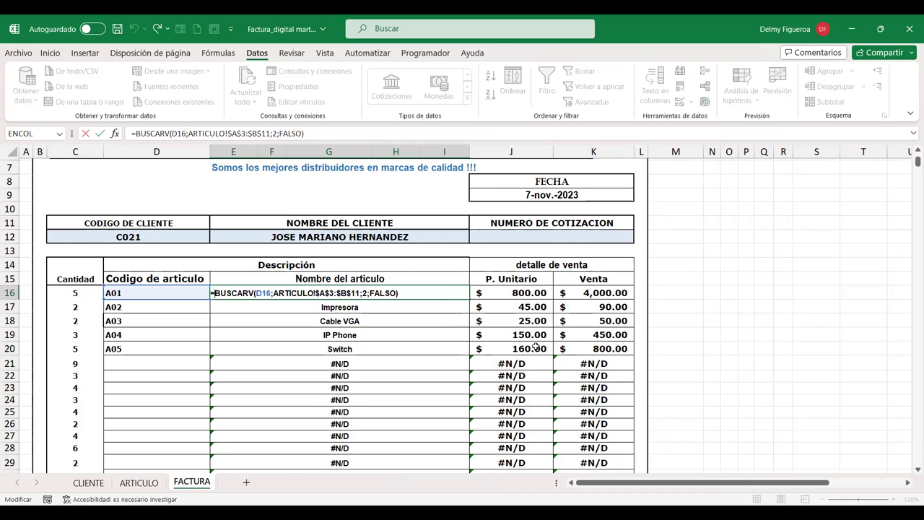
type("S")
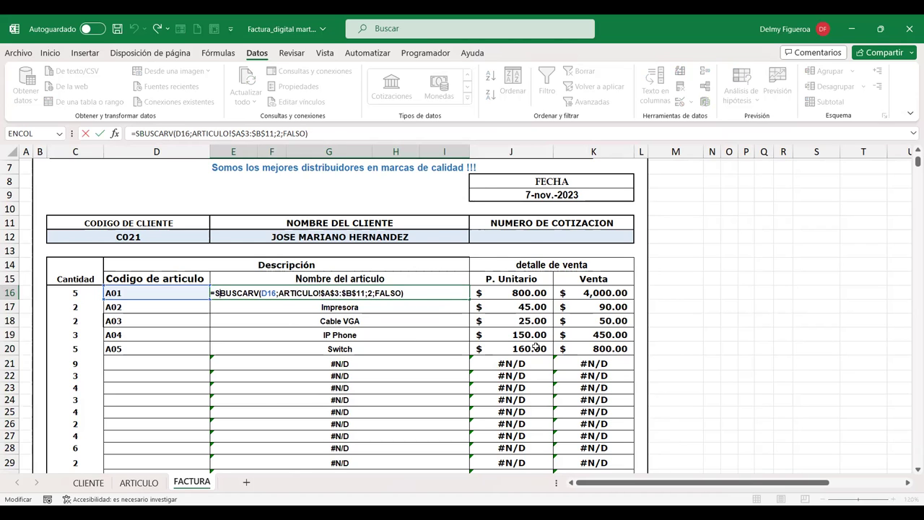
type("I.ERROR")
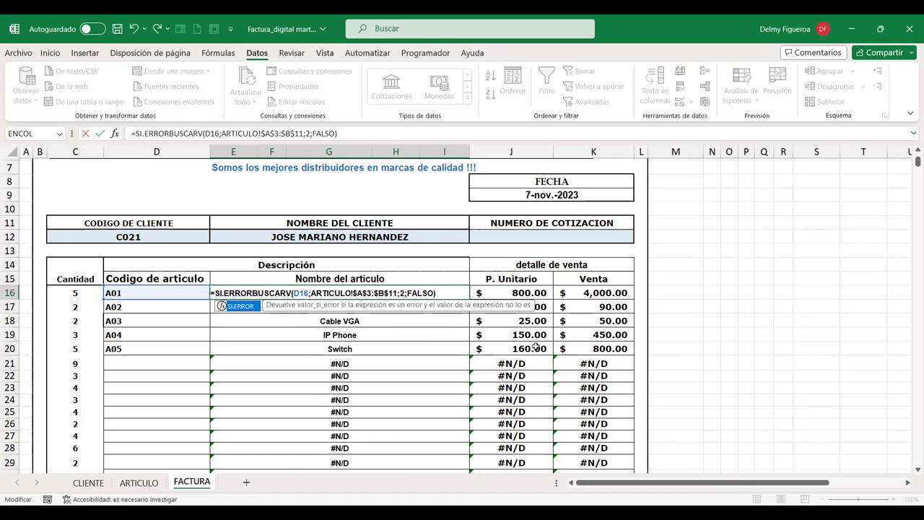
type("(")
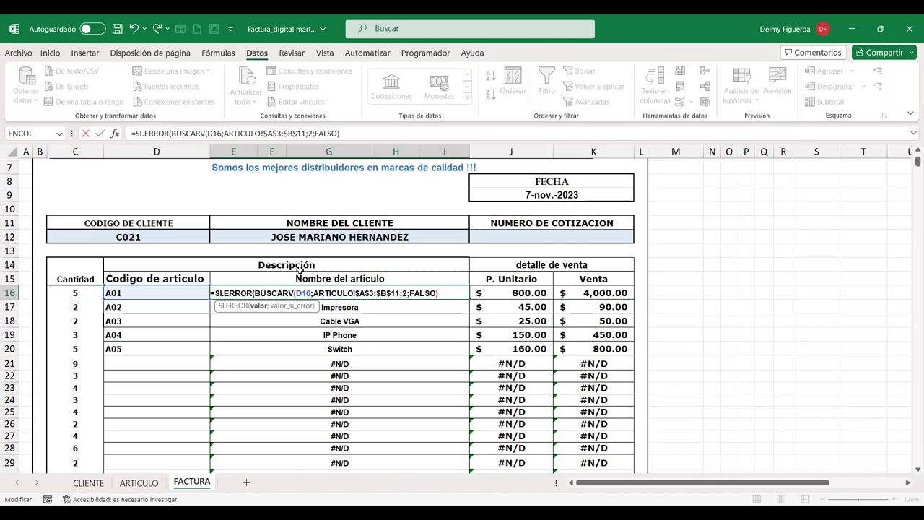
type(";")
type("E")
key("BackSpace")
key("BackSpace")
type("S")
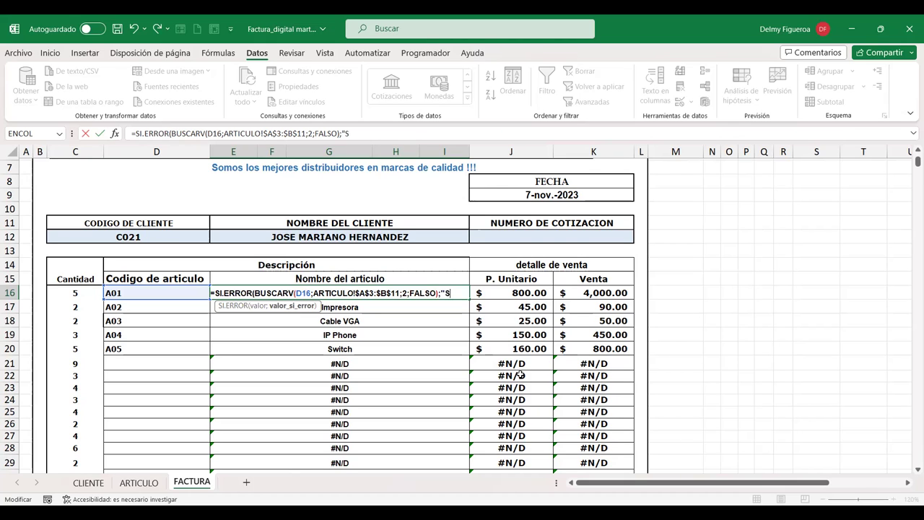
type("elec")
type("cione")
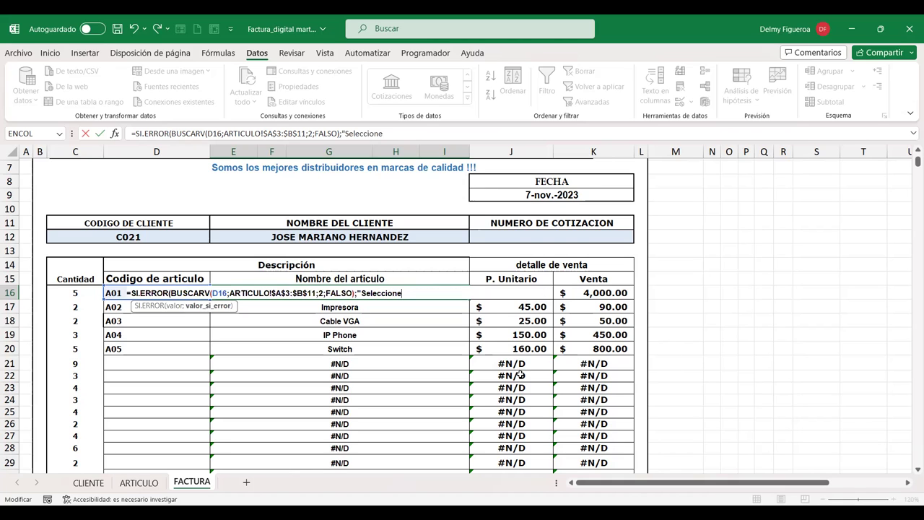
type(" código")
type(" de artículo")
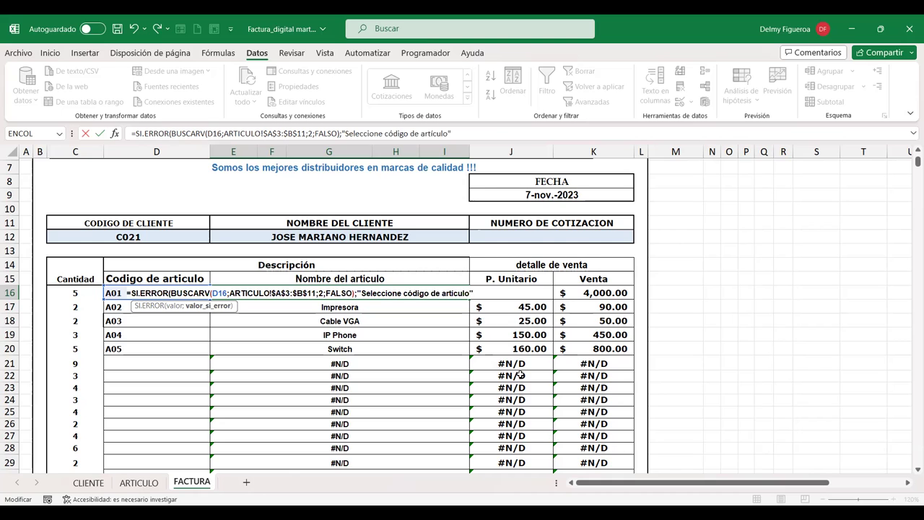
type(")")
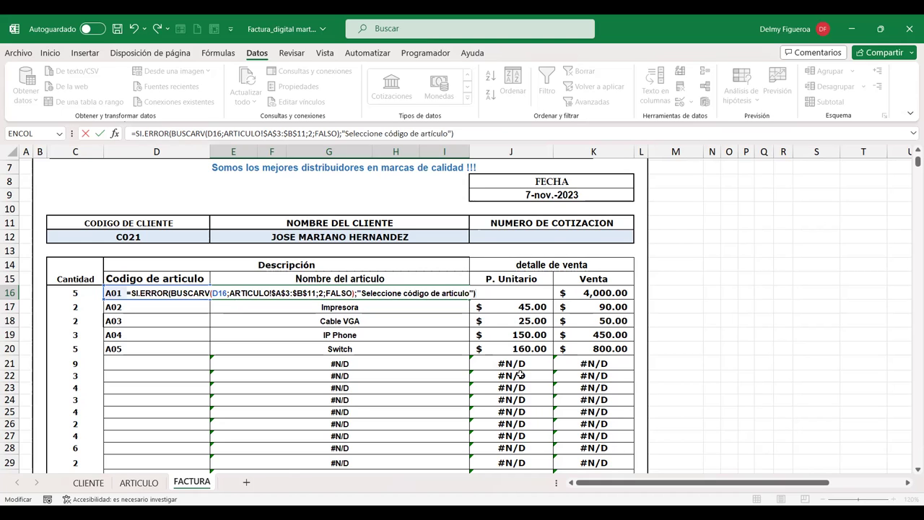
key("Return")
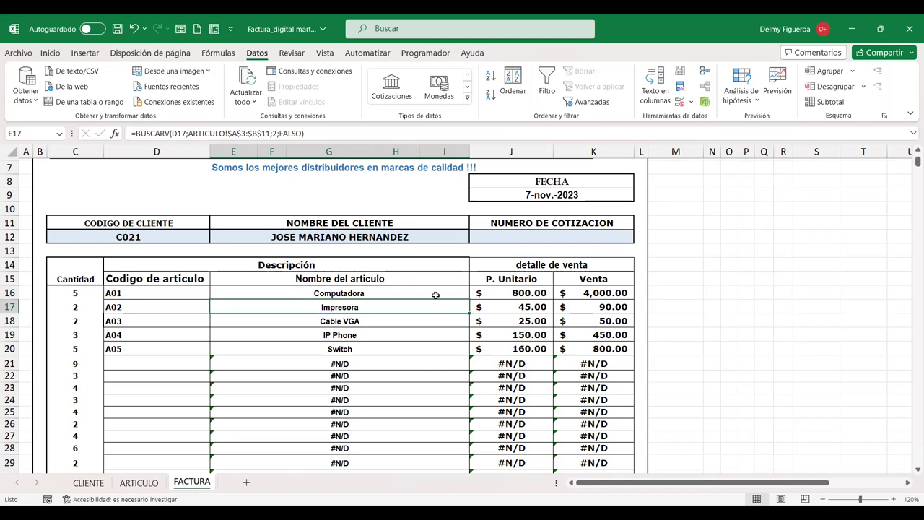
Copy the E16 product-name formula down through row 38.
left_click(433, 292)
left_click_drag(470, 298, 460, 481)
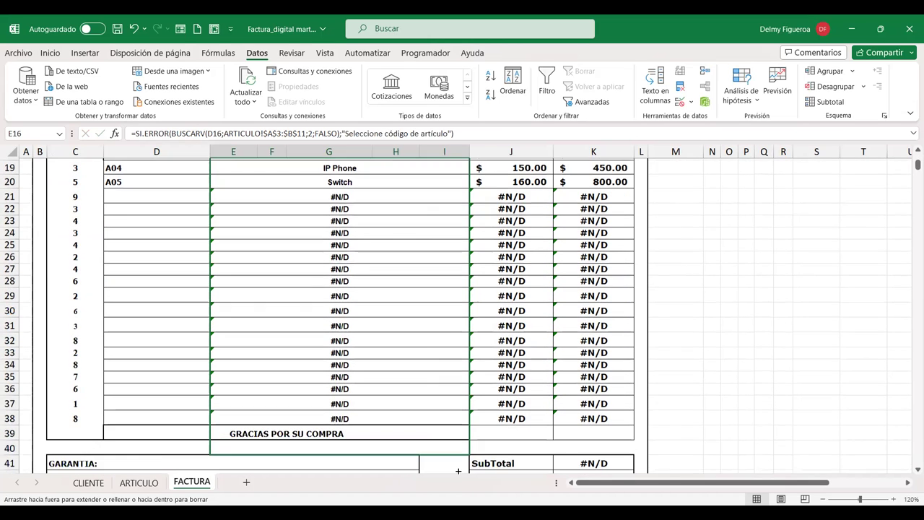
left_click_drag(460, 482, 458, 469)
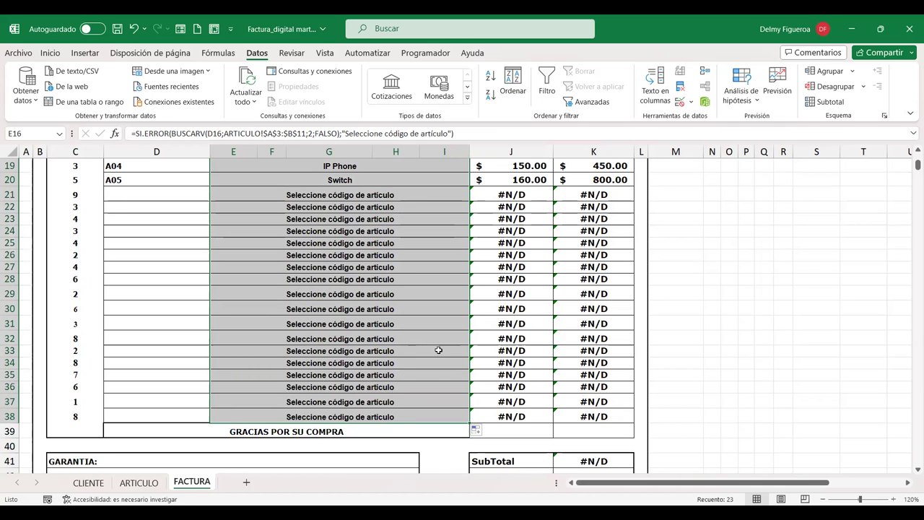
scroll(438, 350, "up", 1)
scroll(438, 350, "up", 2)
scroll(438, 350, "up", 2)
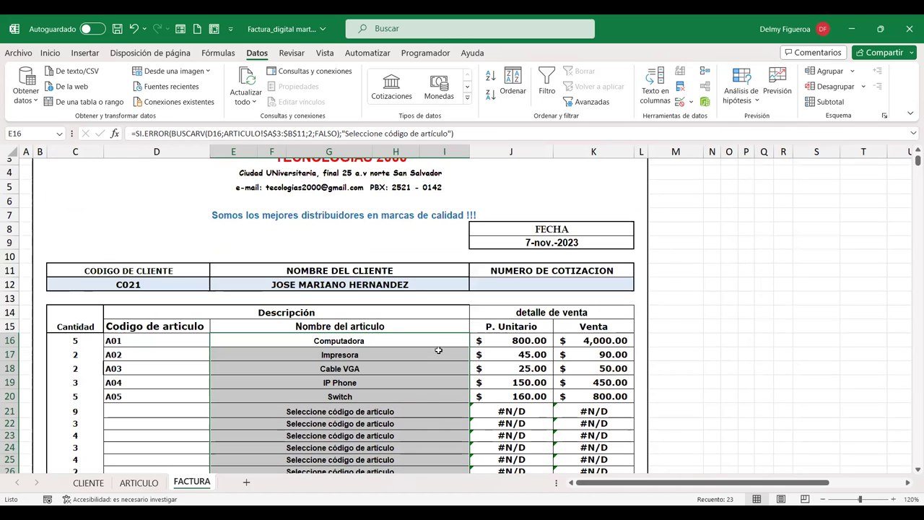
Change E16's fallback text to empty quotes and copy the formula down to row 38.
left_click(374, 341)
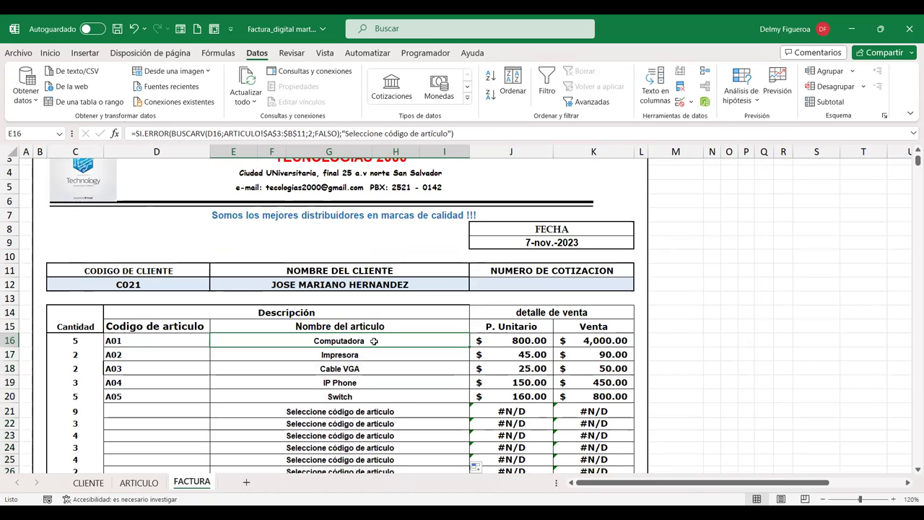
double_click(375, 341)
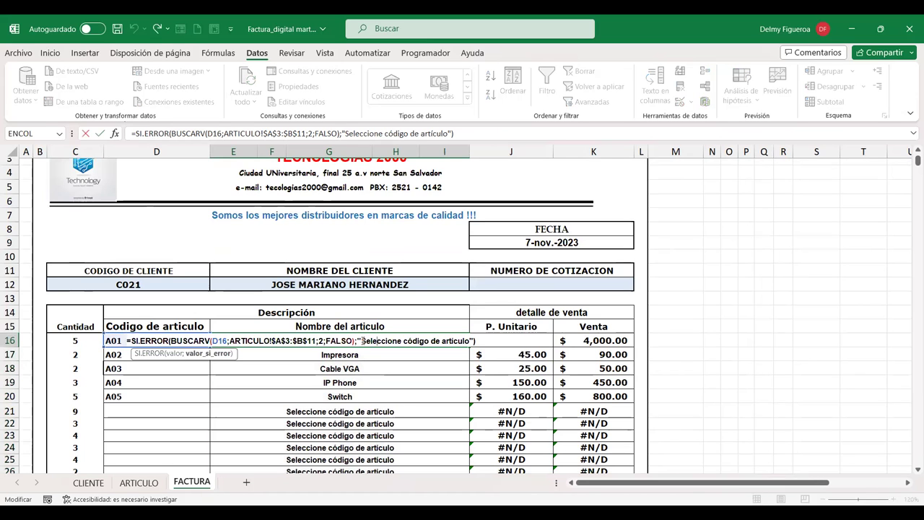
left_click_drag(361, 340, 471, 342)
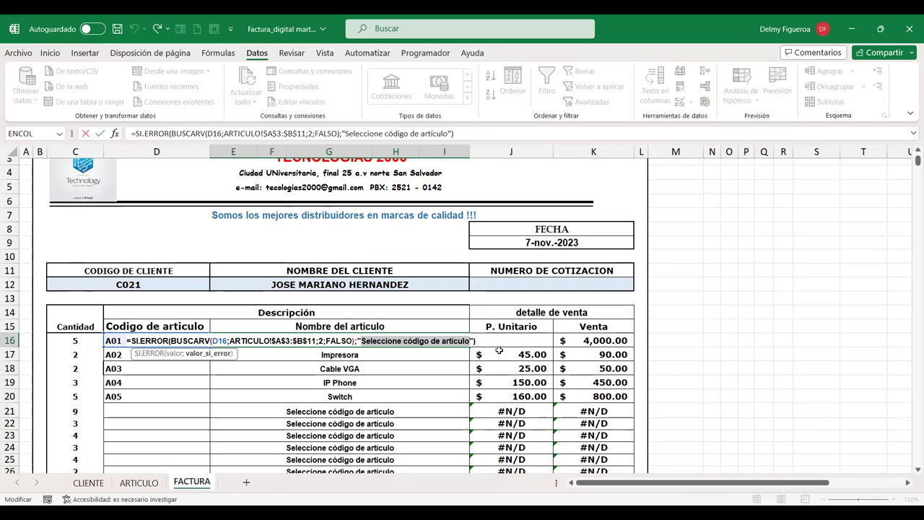
key("BackSpace")
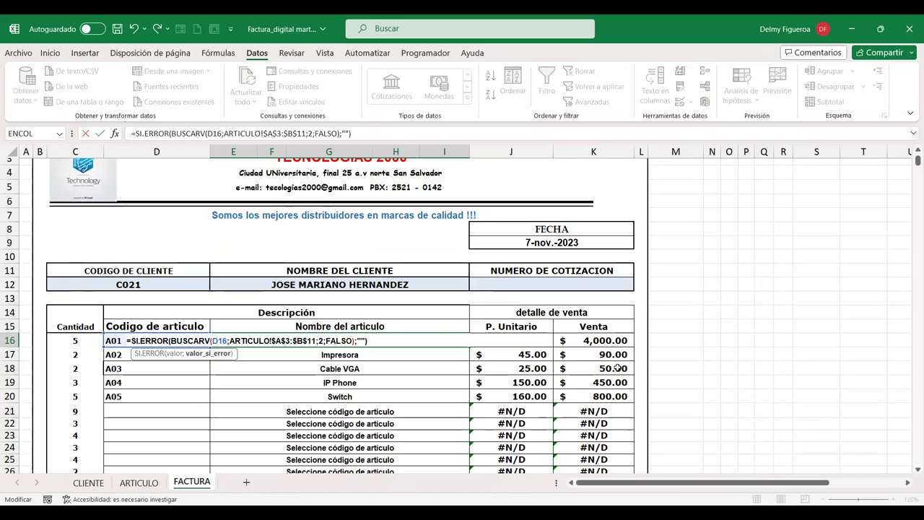
key("Return")
left_click(428, 344)
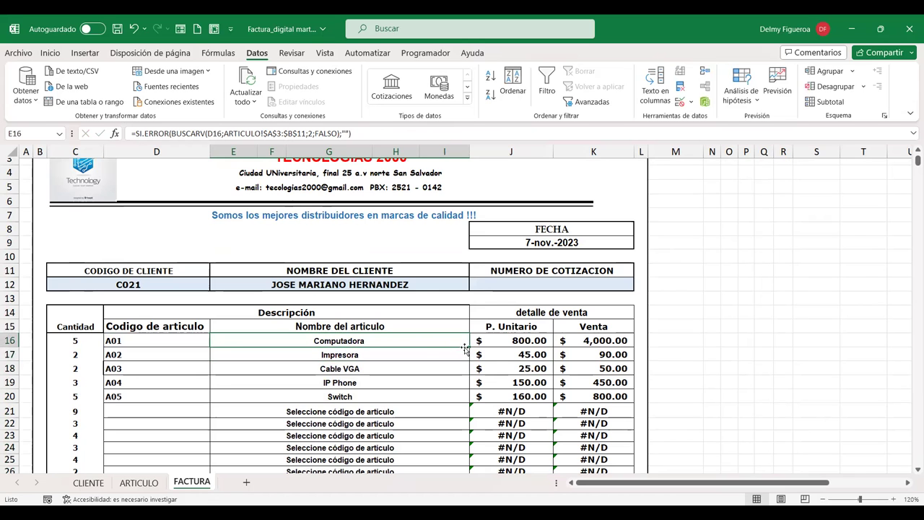
left_click_drag(466, 349, 460, 495)
left_click_drag(469, 459, 453, 483)
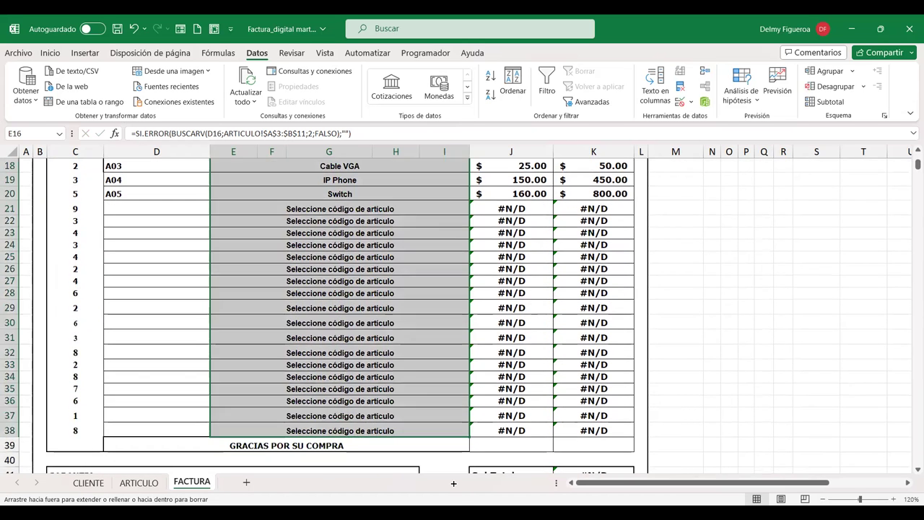
left_click_drag(393, 334, 170, 208)
Pick article code A06 (Cable USB) for row 21 and A07 (Regulador con batería) for row 22.
left_click(170, 208)
left_click(215, 209)
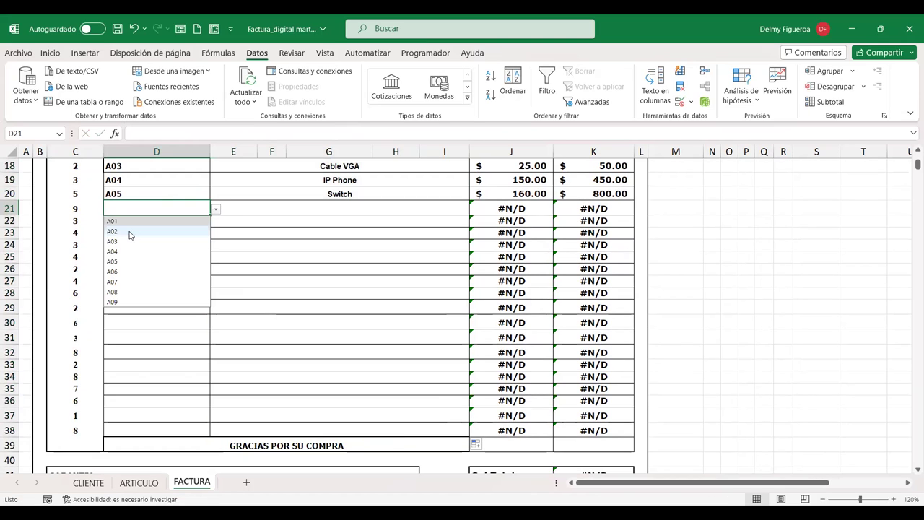
left_click(113, 271)
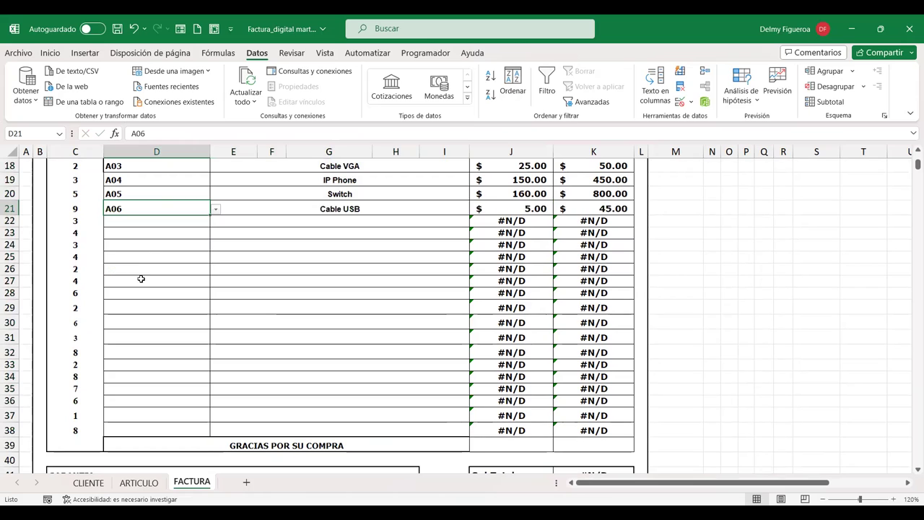
left_click(173, 221)
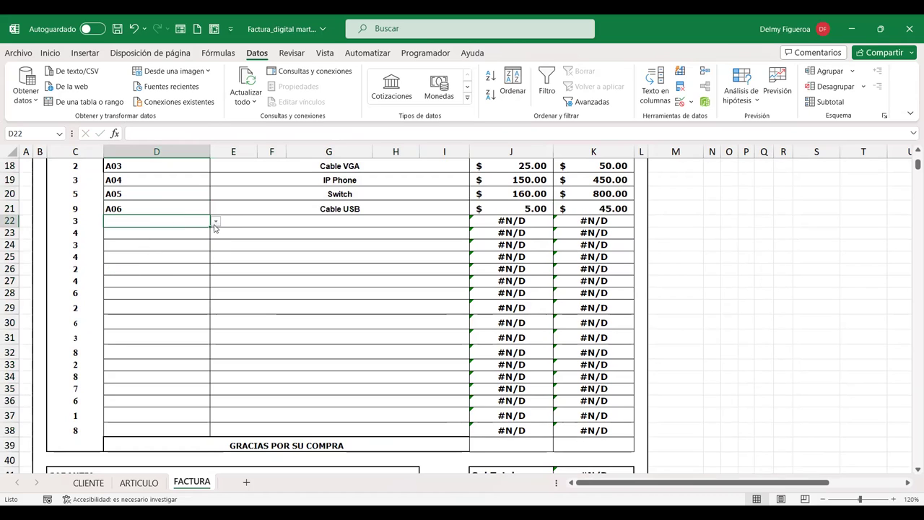
left_click(215, 222)
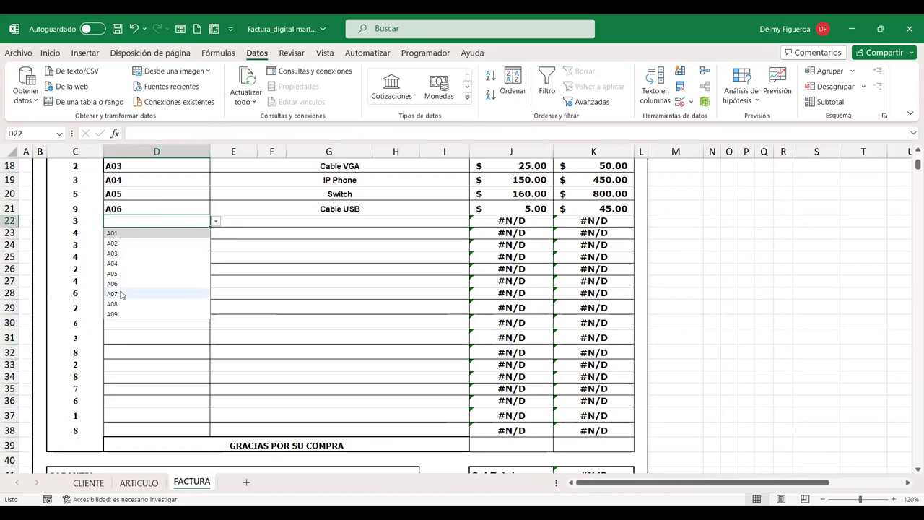
left_click(114, 293)
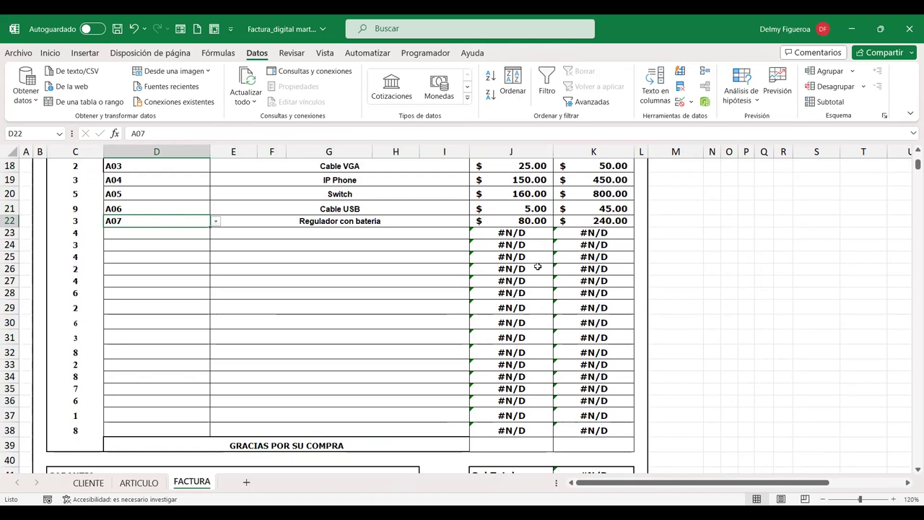
scroll(562, 257, "up", 2)
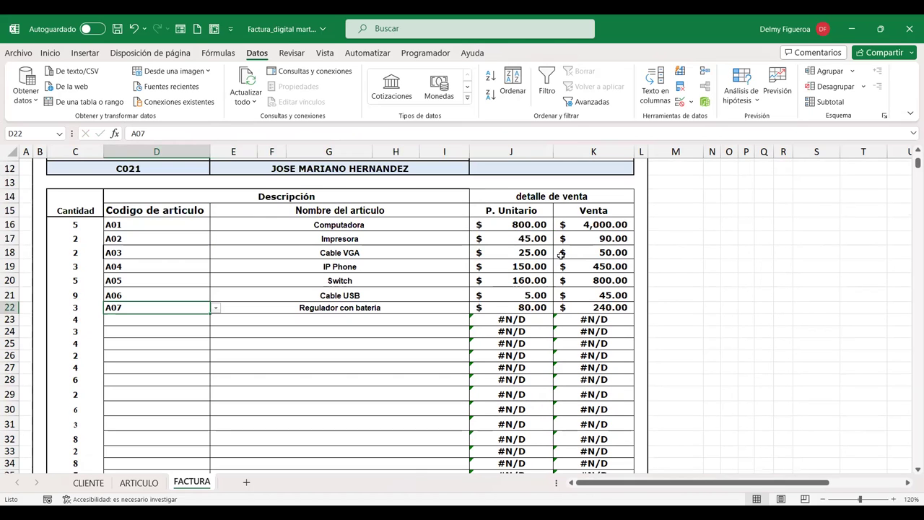
left_click(540, 225)
double_click(538, 224)
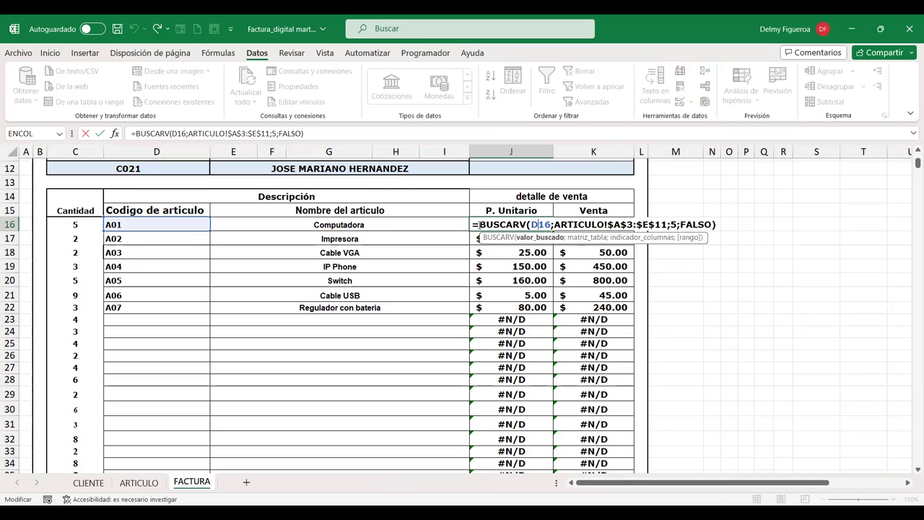
Wrap the J16 price lookup in SI.ERROR with a blank fallback and fill it down to J38.
type("s")
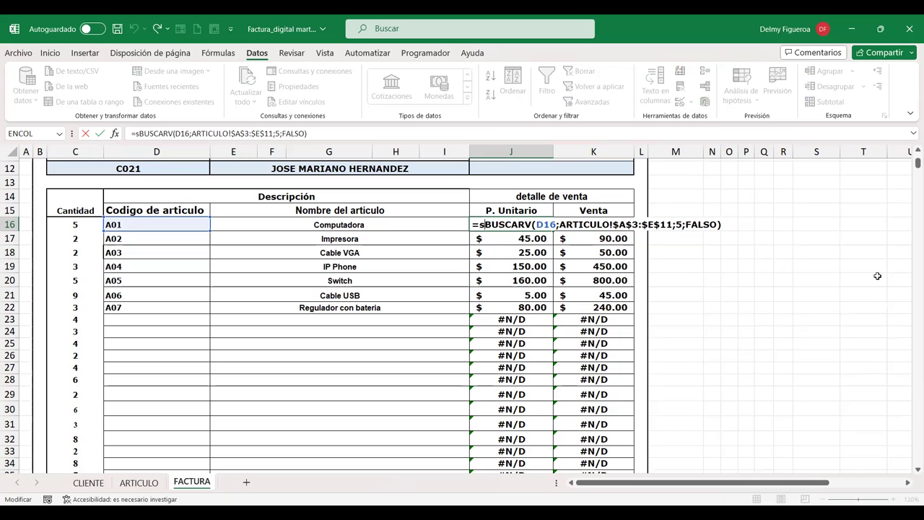
type("i.error")
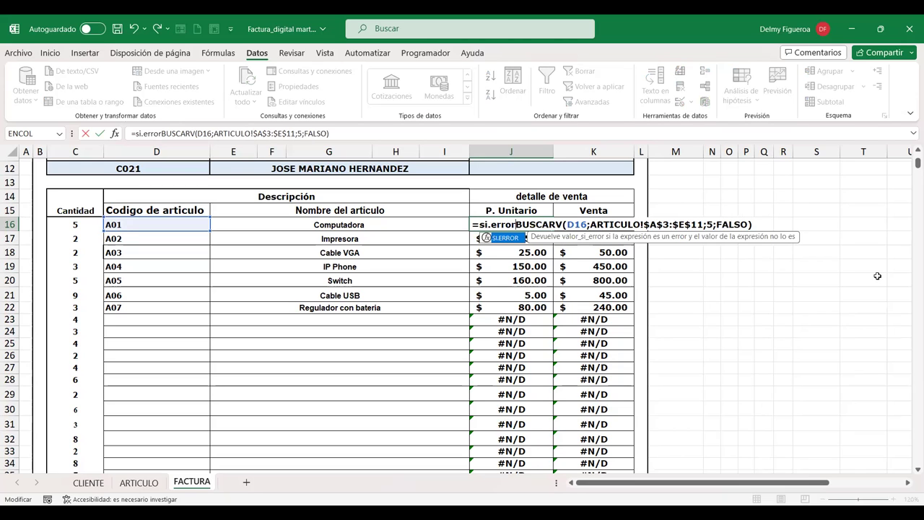
type("(")
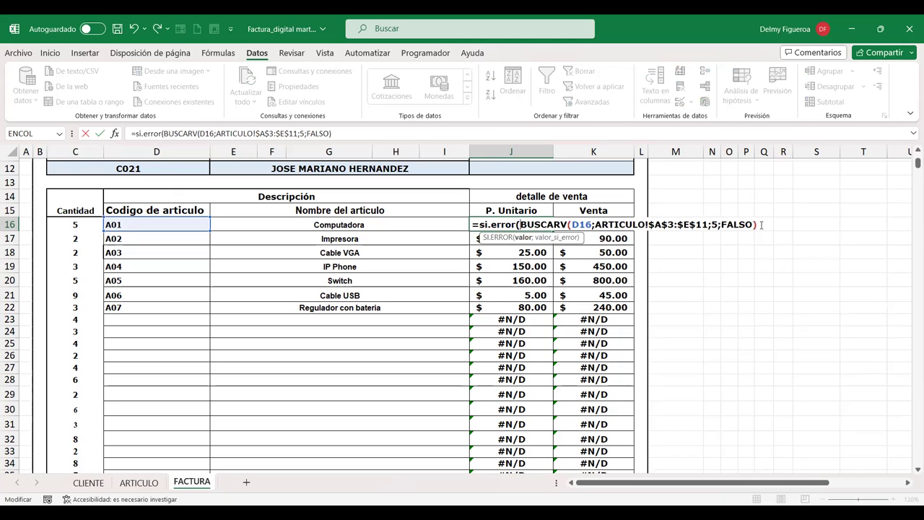
type(";")
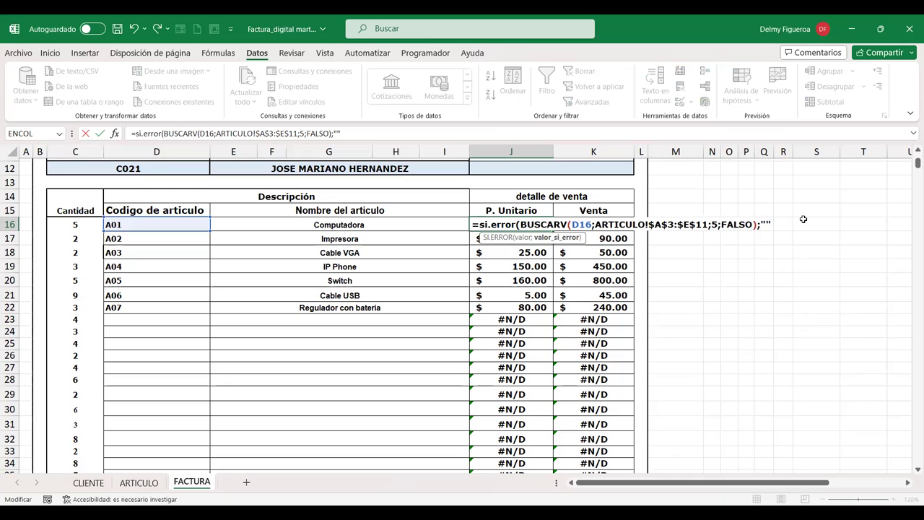
type(")")
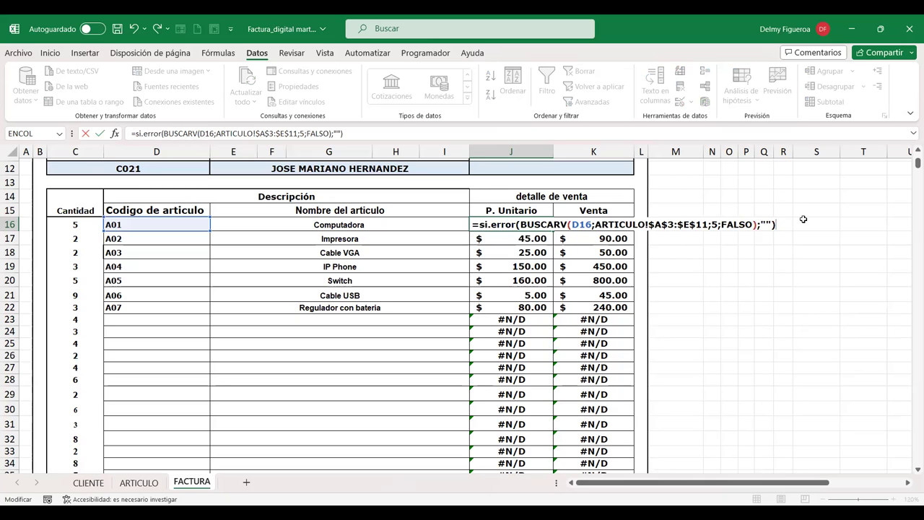
key("Return")
left_click(530, 222)
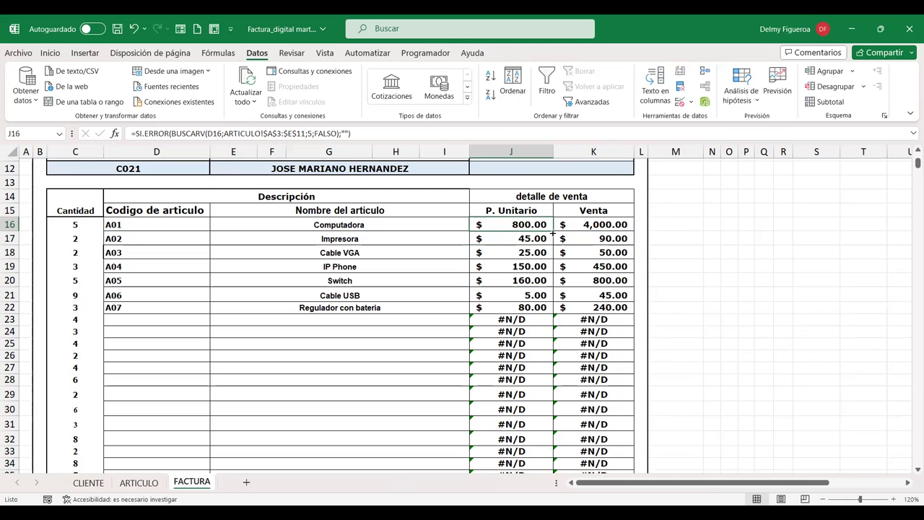
mouse_move(552, 233)
left_mouse_down()
mouse_move(537, 497)
mouse_move(540, 489)
left_mouse_up()
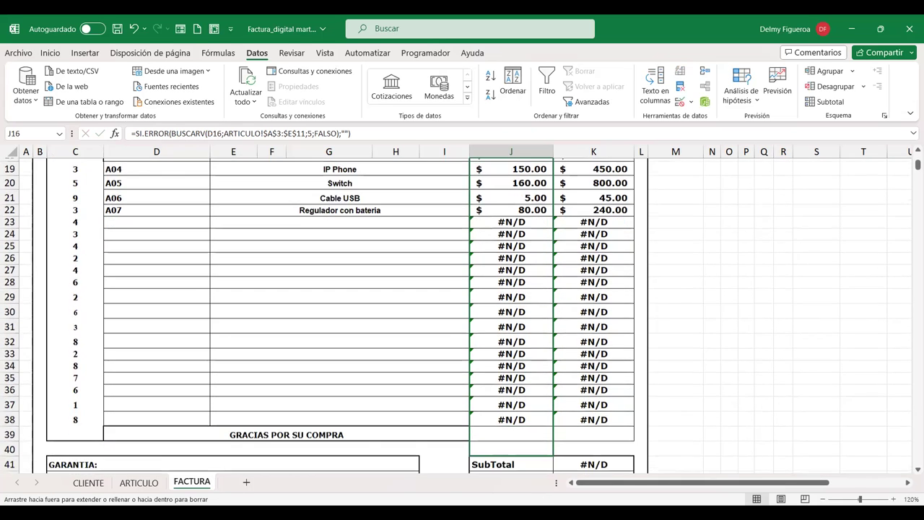
left_click_drag(540, 489, 523, 331)
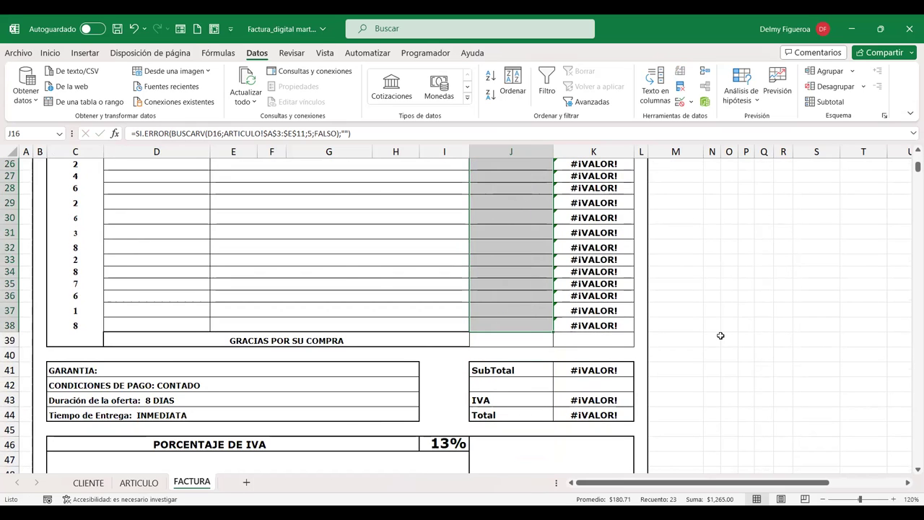
Choose item code A08 (Parlantes) for invoice row 23.
scroll(720, 335, "up", 5)
left_click(148, 344)
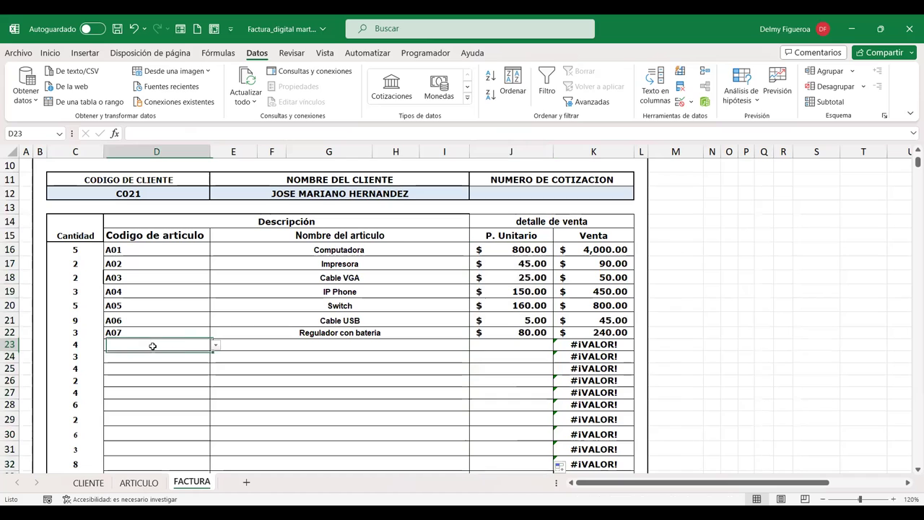
left_click(216, 345)
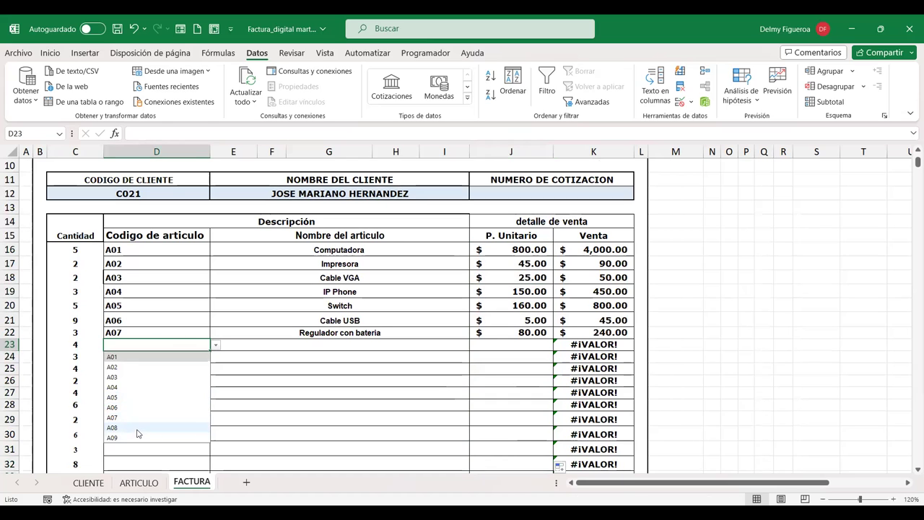
left_click(135, 428)
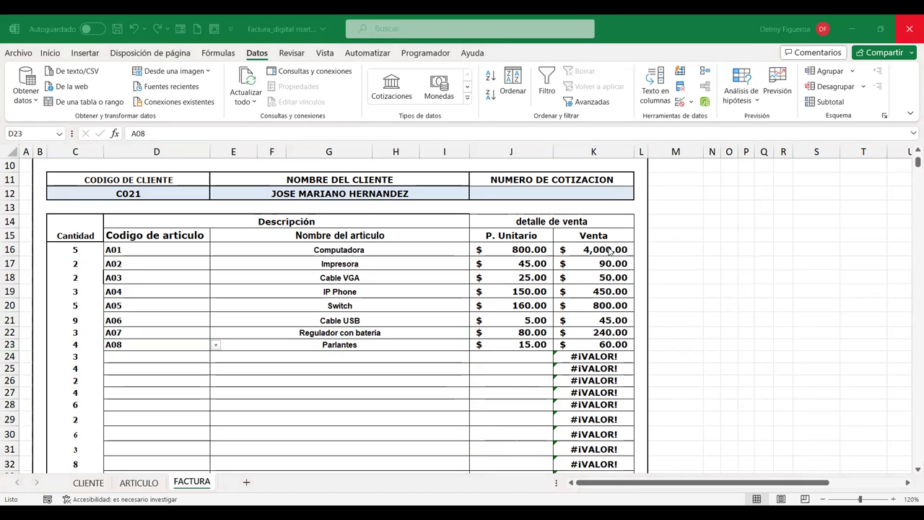
Select the Venta range K16:K38 and open the K16 formula for editing.
left_click_drag(608, 247, 608, 351)
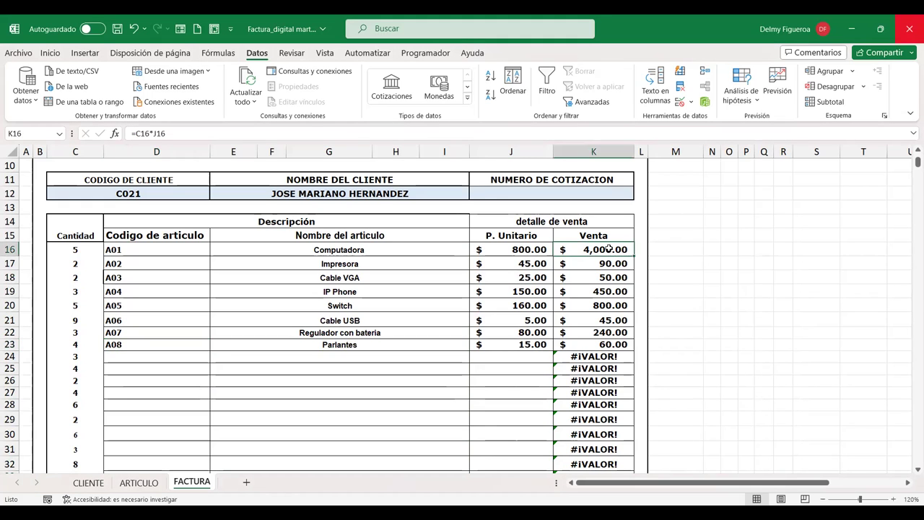
scroll(608, 351, "down", 6)
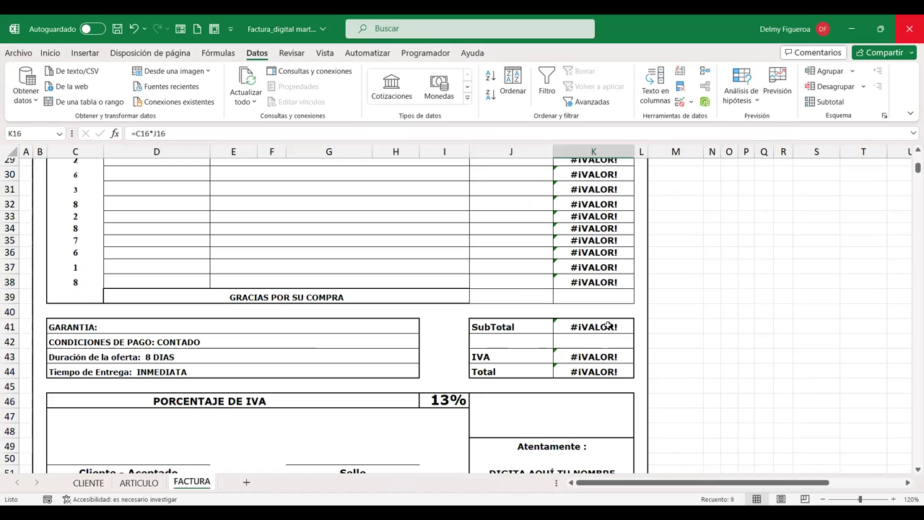
left_click(608, 282, "shift")
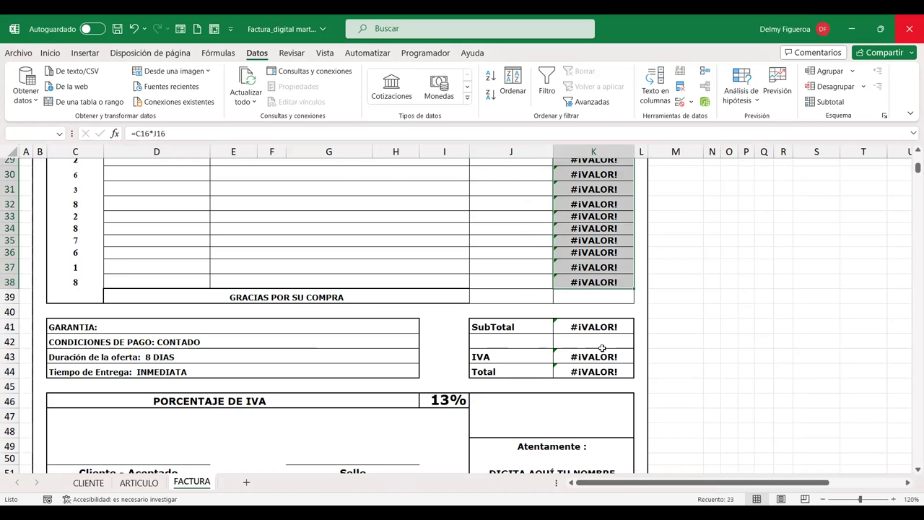
scroll(602, 348, "up", 6)
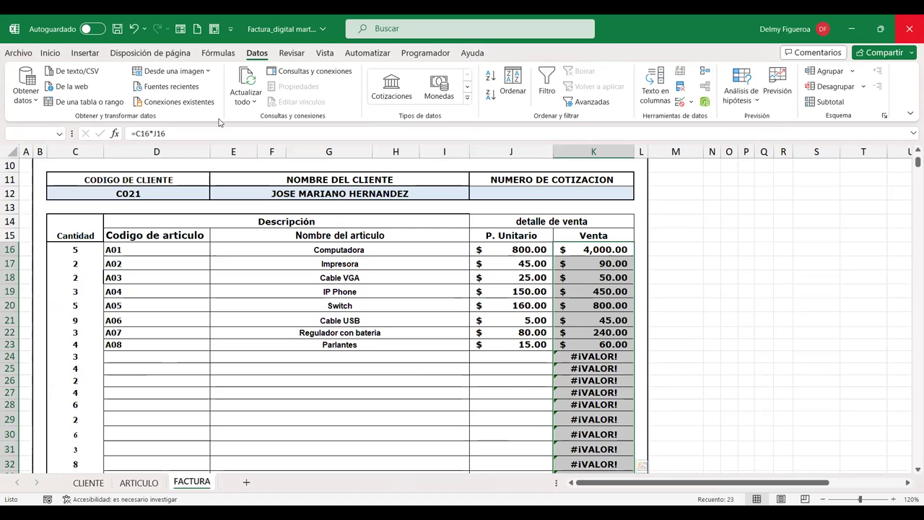
left_click(154, 131)
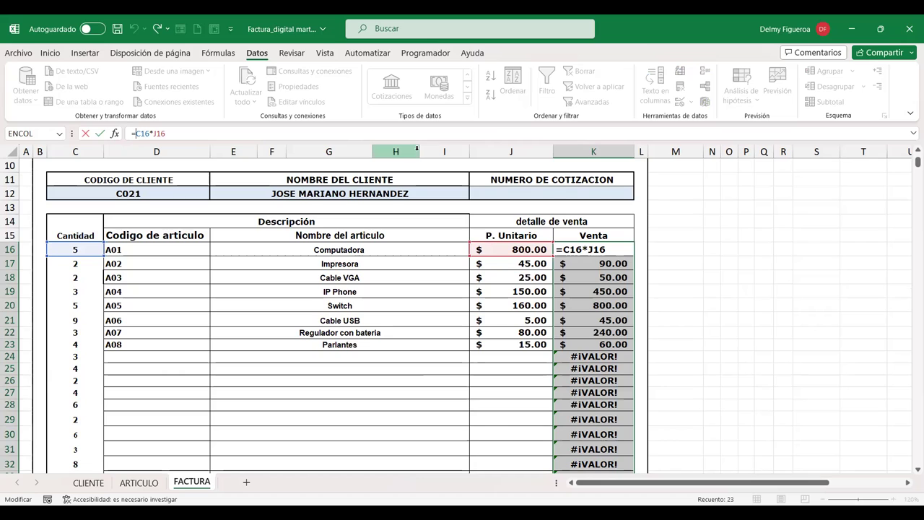
Change the K16 sale formula to =SI.ERROR(C16*J16;"").
type("$")
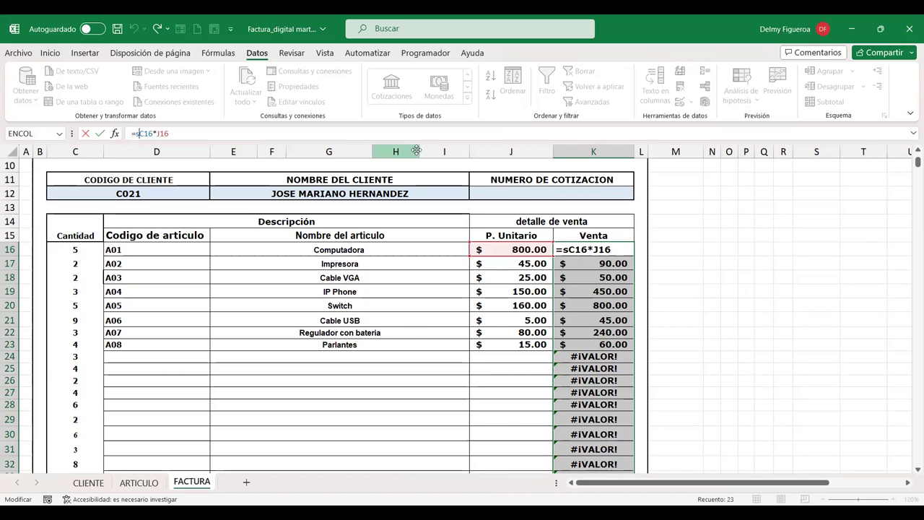
type("i.erro")
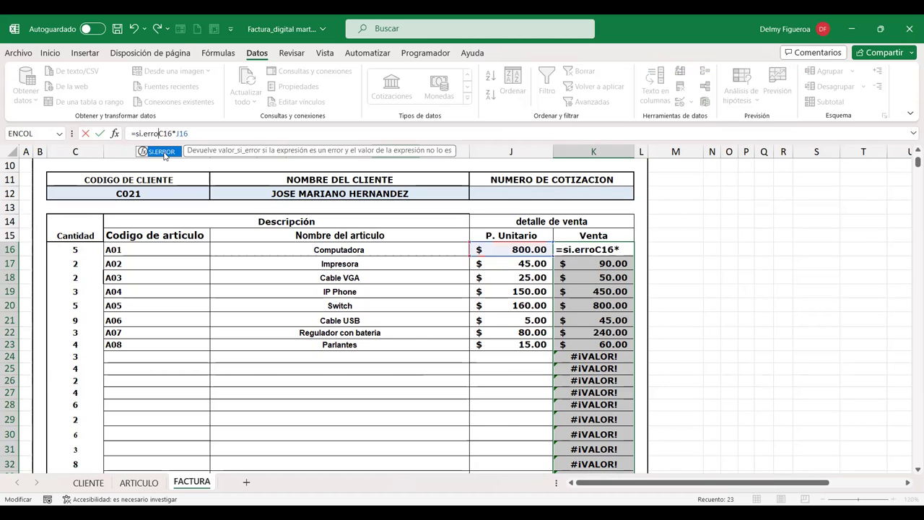
key("Tab")
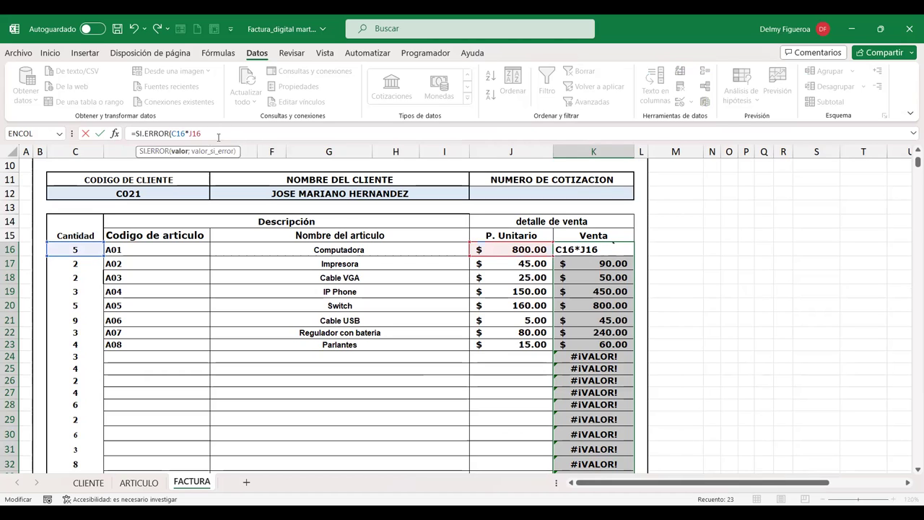
left_click(218, 137)
type(");")
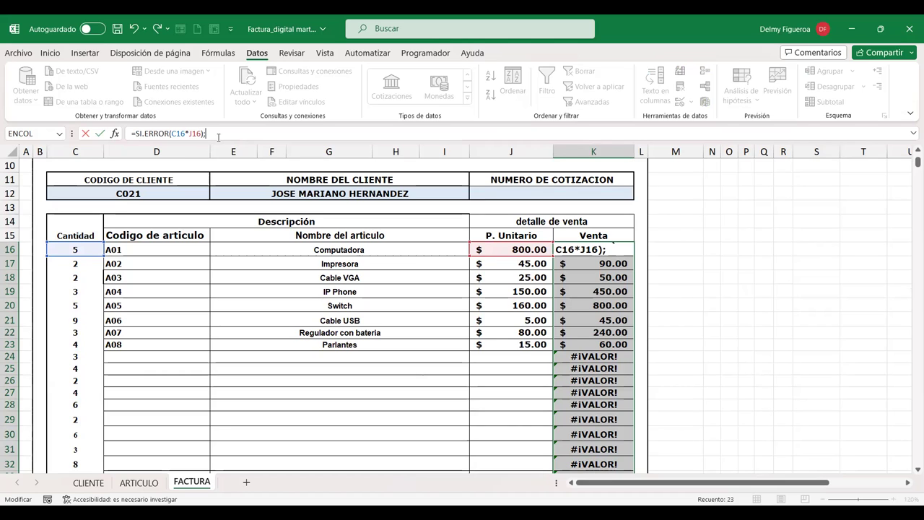
left_click(175, 133)
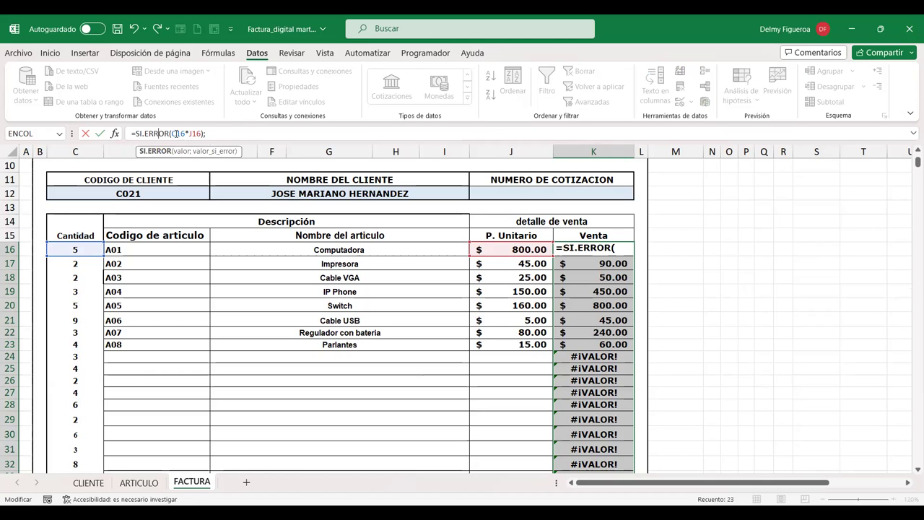
left_click(218, 133)
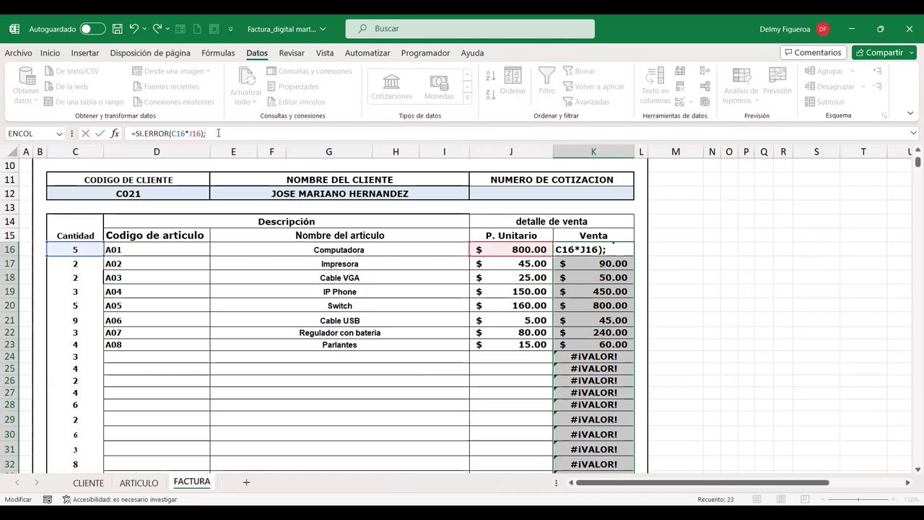
key("BackSpace")
type(";\"\"")
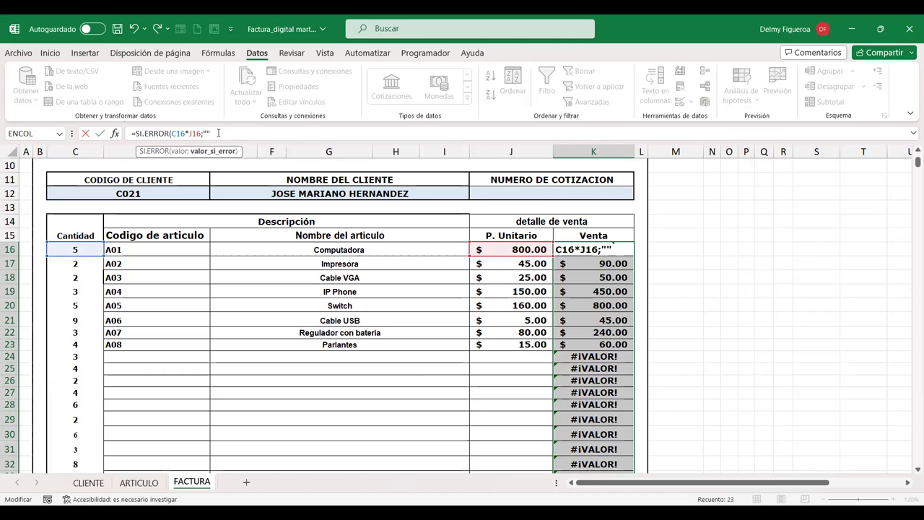
type(")")
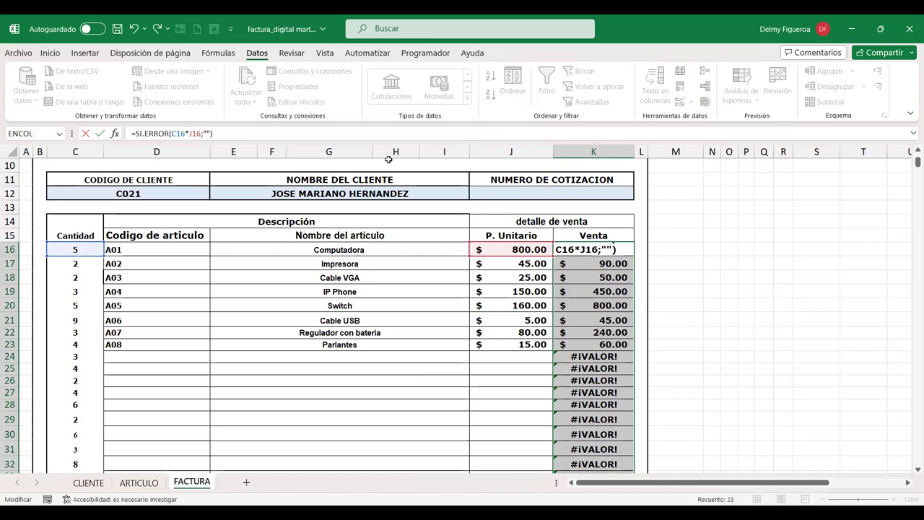
key("Return")
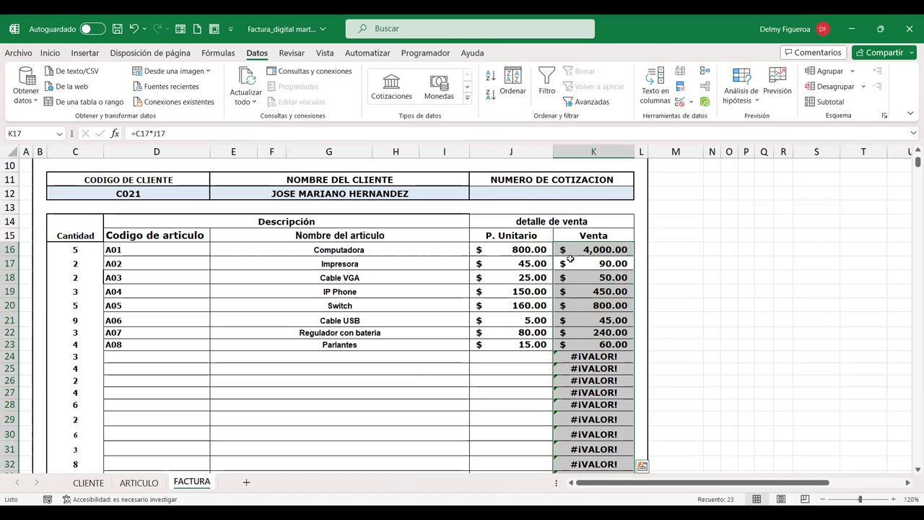
Apply the SI.ERROR Venta formula to the whole K16:K38 range with Ctrl+Enter and check the results.
left_click_drag(610, 253, 620, 311)
scroll(620, 311, "down", 6)
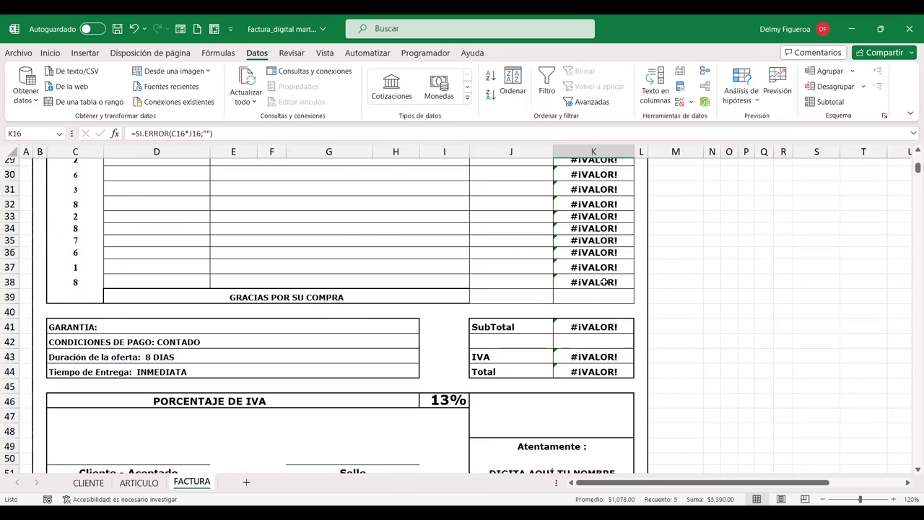
scroll(605, 282, "up", 6)
left_click(240, 135)
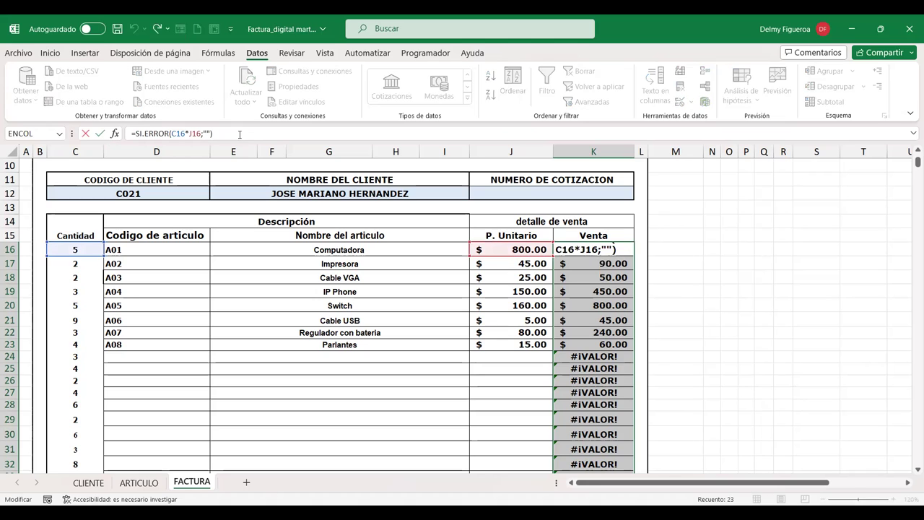
key("ctrl+Return")
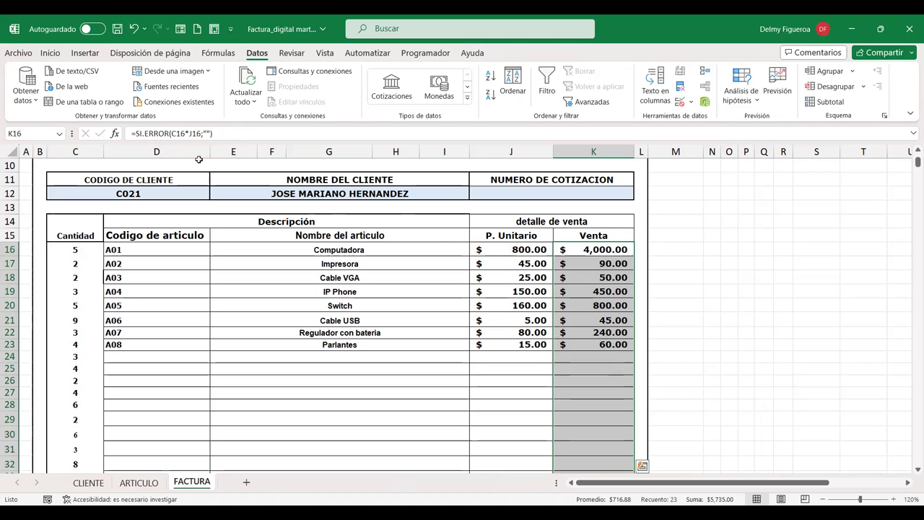
left_click(589, 261)
key("Down")
key("Down")
key("Down")
key("Down")
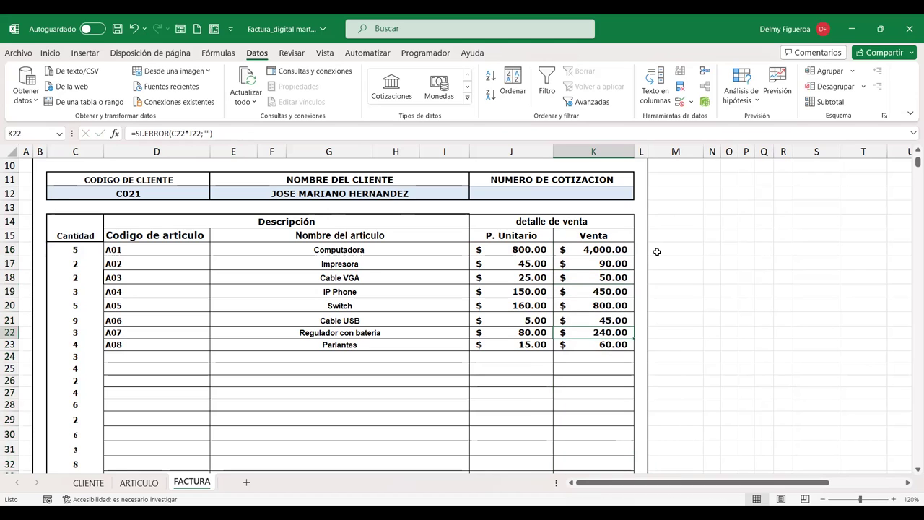
left_click(158, 359)
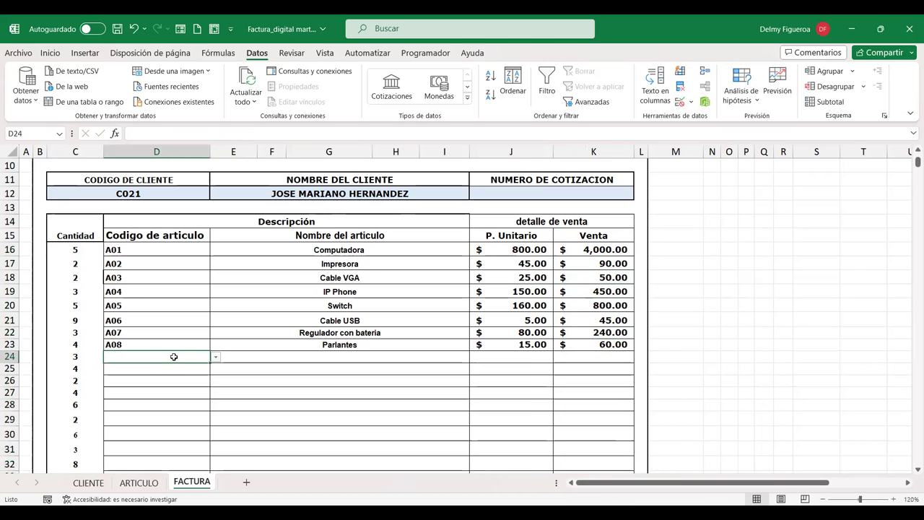
Pick item code A09 for invoice row 24.
left_click(215, 357)
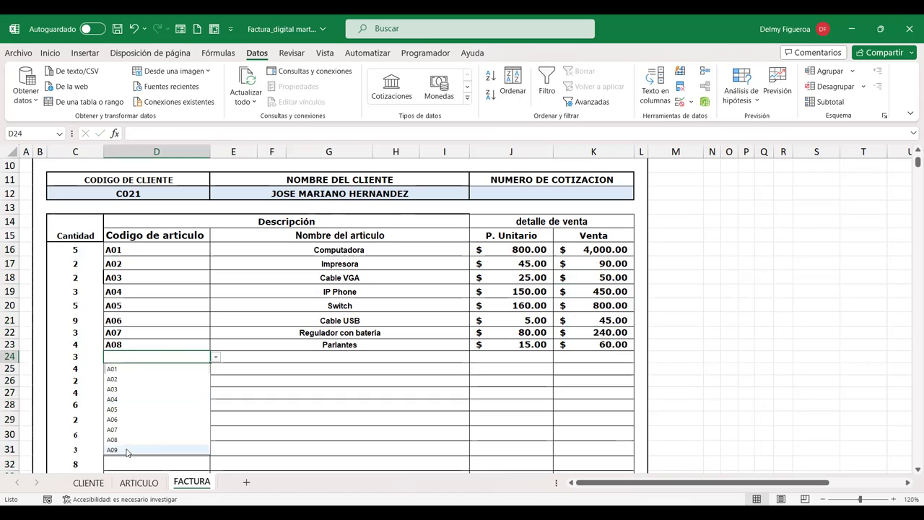
left_click(128, 448)
left_click(160, 370)
left_click(215, 370)
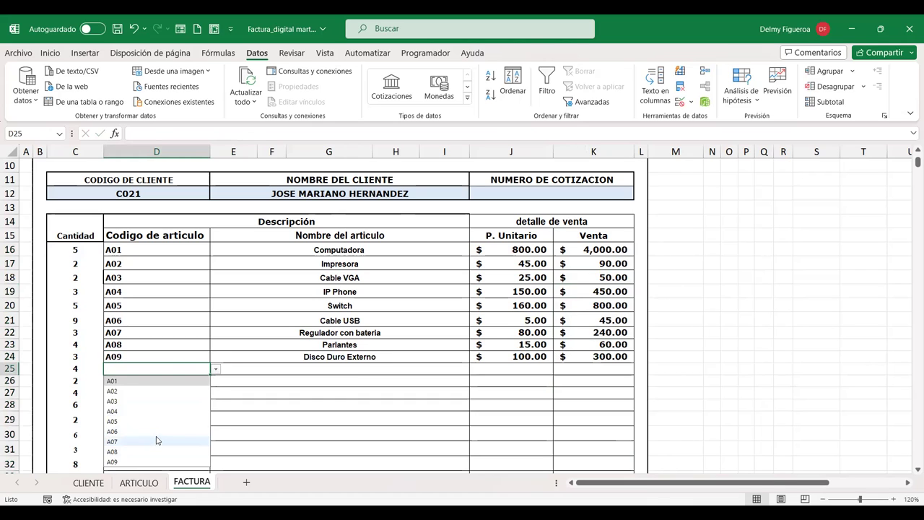
left_click(169, 321)
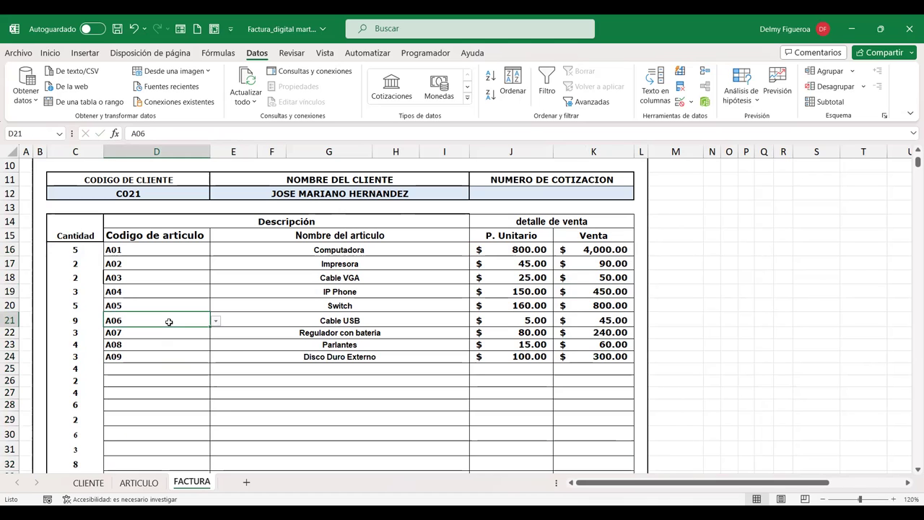
Clear item codes D17:D25 and switch the first line's code in D16 to A02.
mouse_move(133, 264)
left_mouse_down()
mouse_move(619, 375)
mouse_move(463, 357)
left_mouse_up()
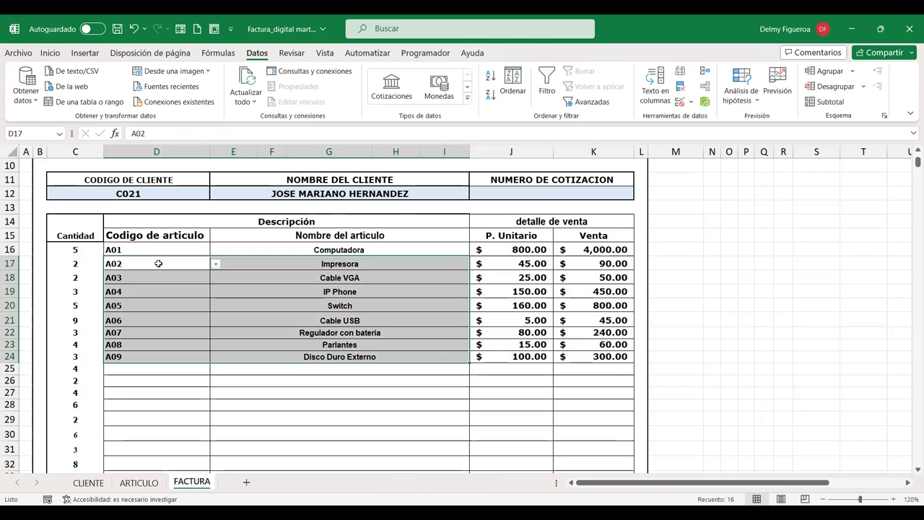
left_click_drag(156, 264, 155, 375)
key("Delete")
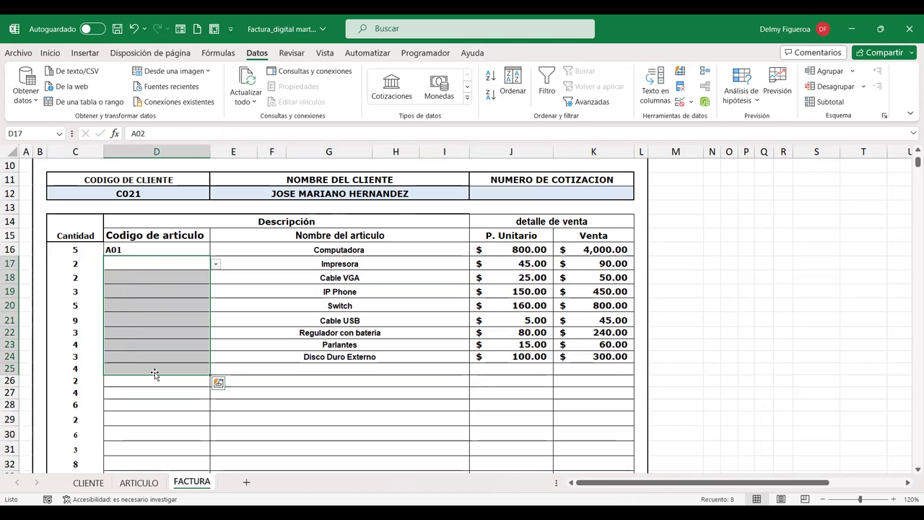
left_click(192, 251)
key("alt+Down")
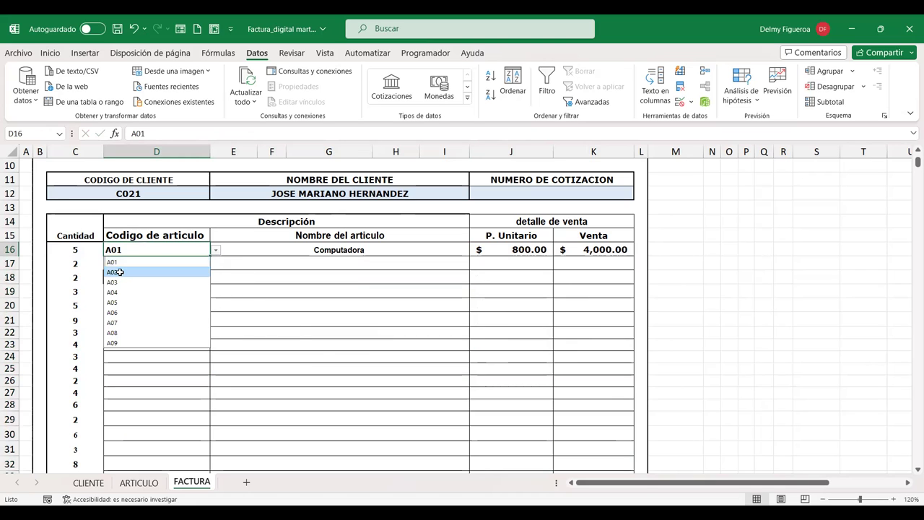
left_click(119, 271)
scroll(577, 363, "down", 2)
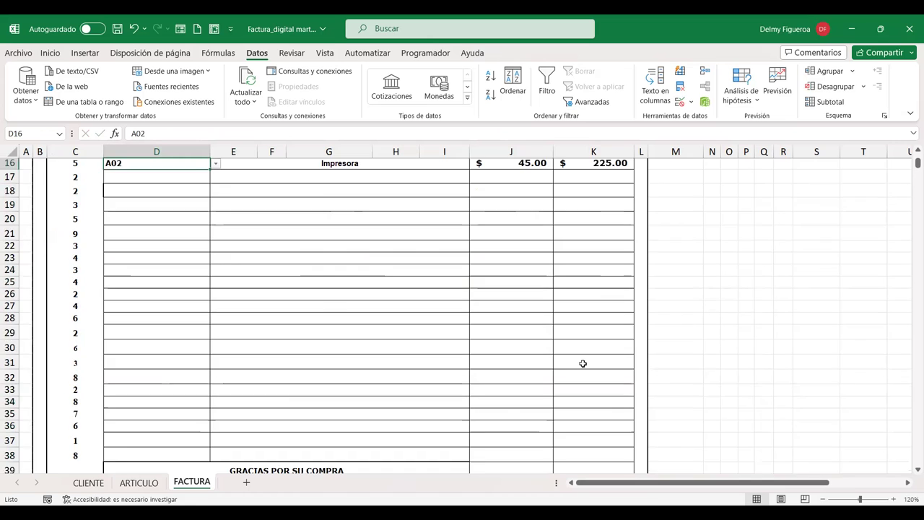
scroll(582, 363, "down", 2)
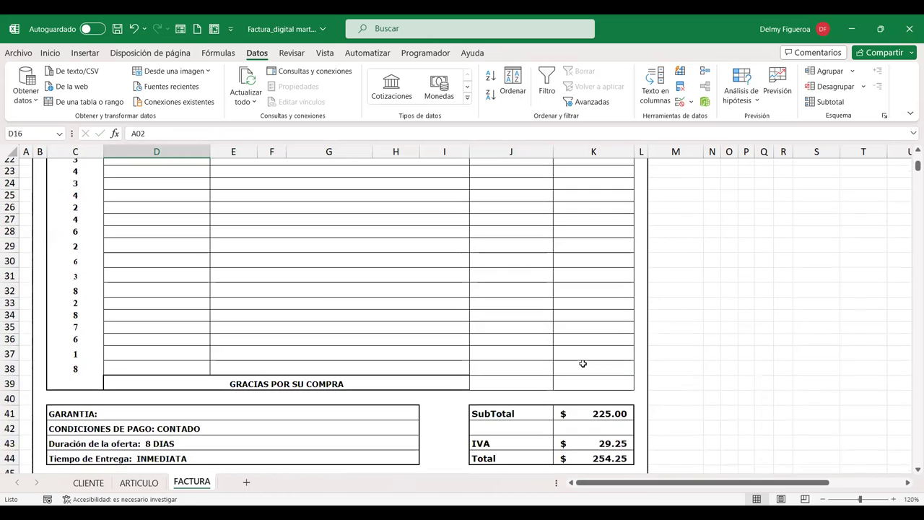
left_click(520, 384)
scroll(519, 383, "up", 1)
scroll(520, 383, "up", 2)
scroll(520, 383, "up", 2)
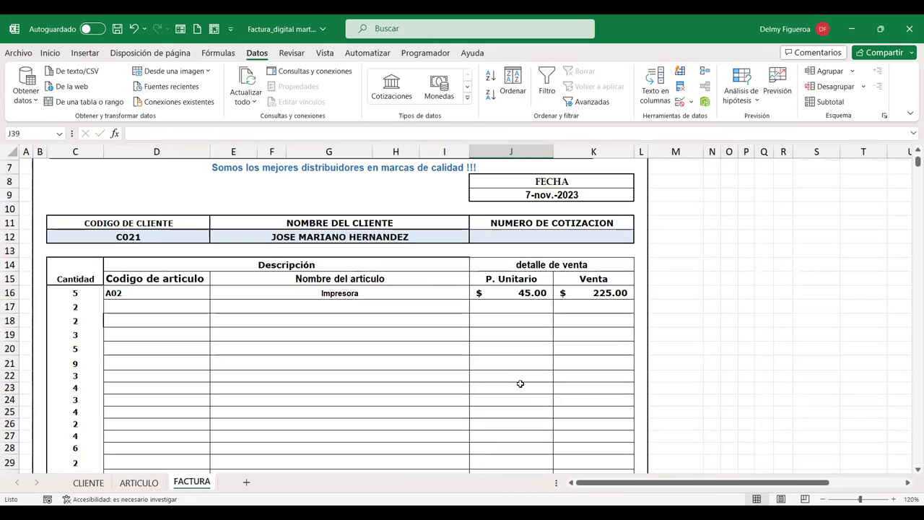
scroll(520, 383, "down", 5)
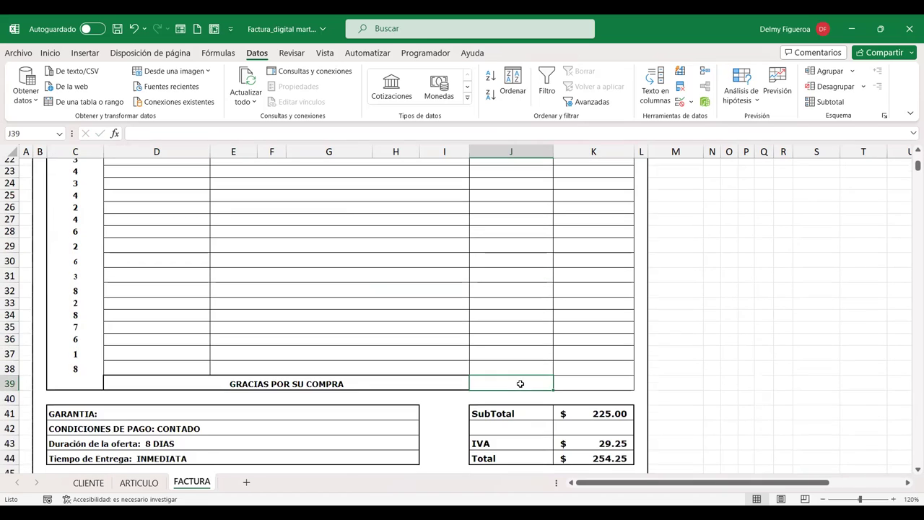
left_click(599, 412)
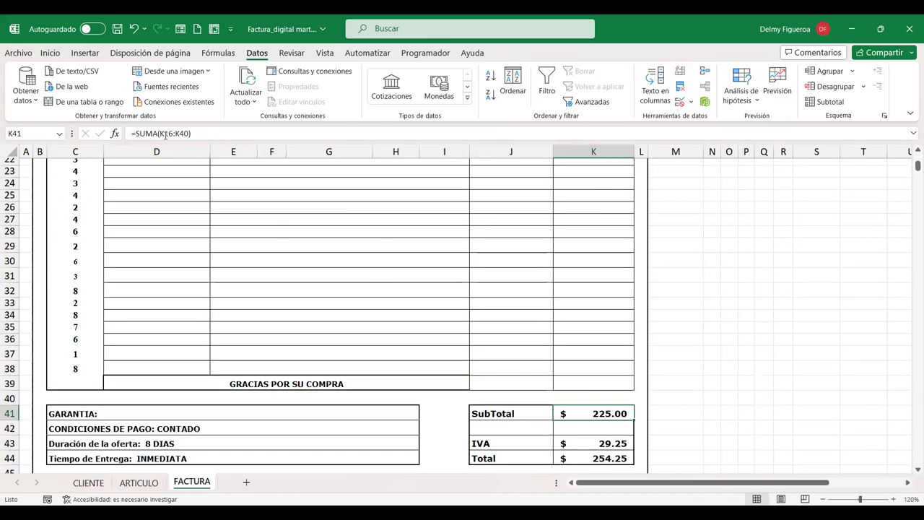
scroll(625, 202, "up", 4)
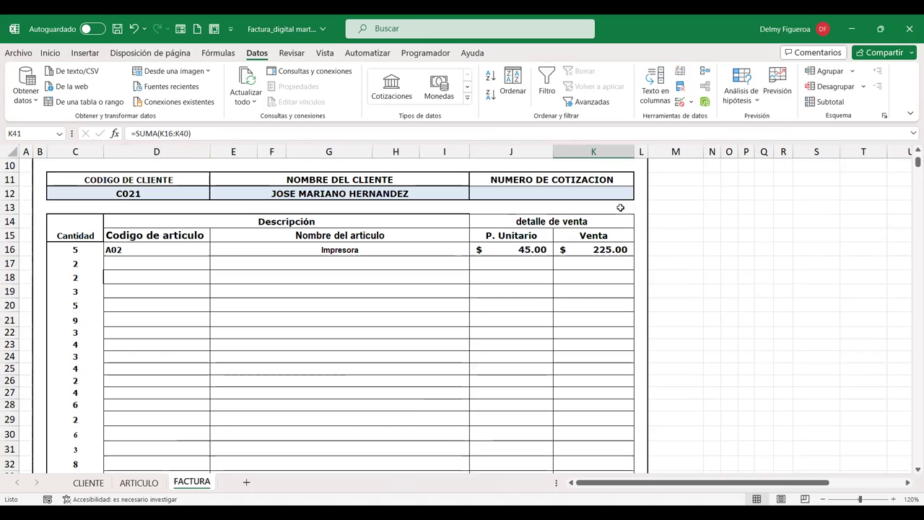
scroll(601, 249, "down", 2)
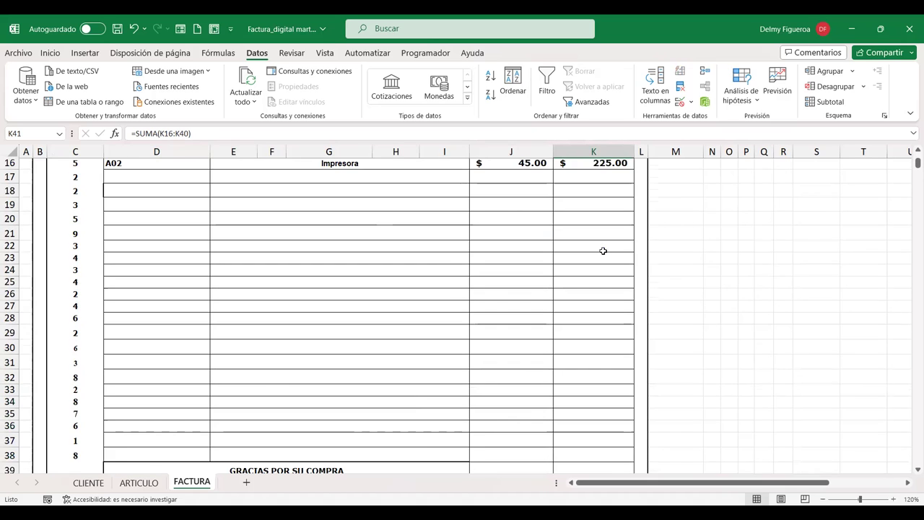
scroll(602, 252, "down", 2)
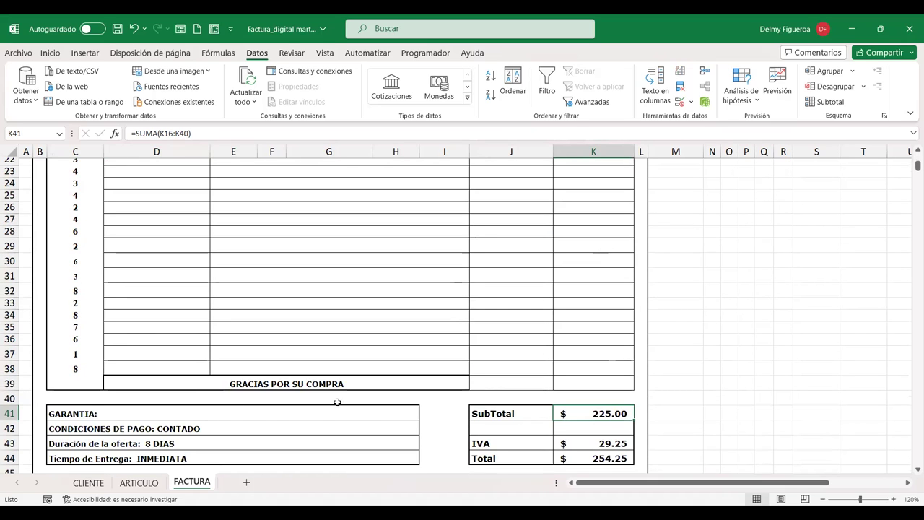
left_click(606, 383)
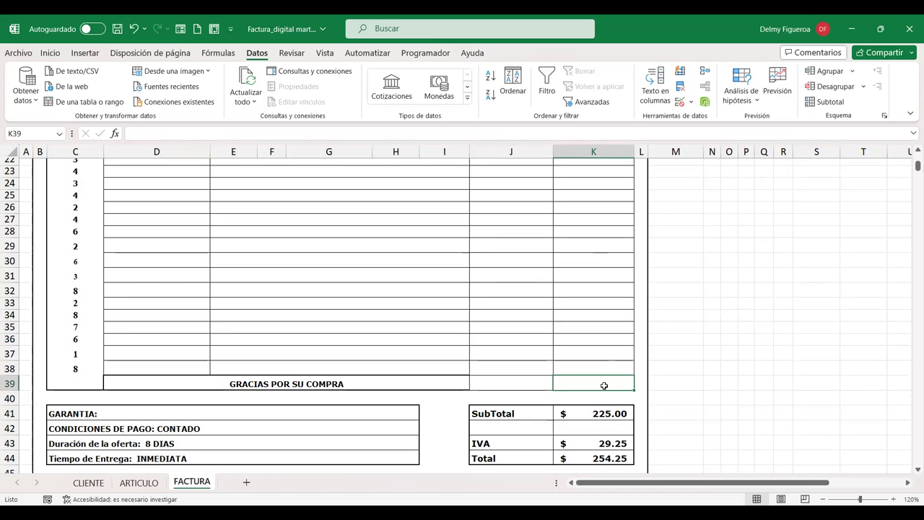
left_click(618, 412)
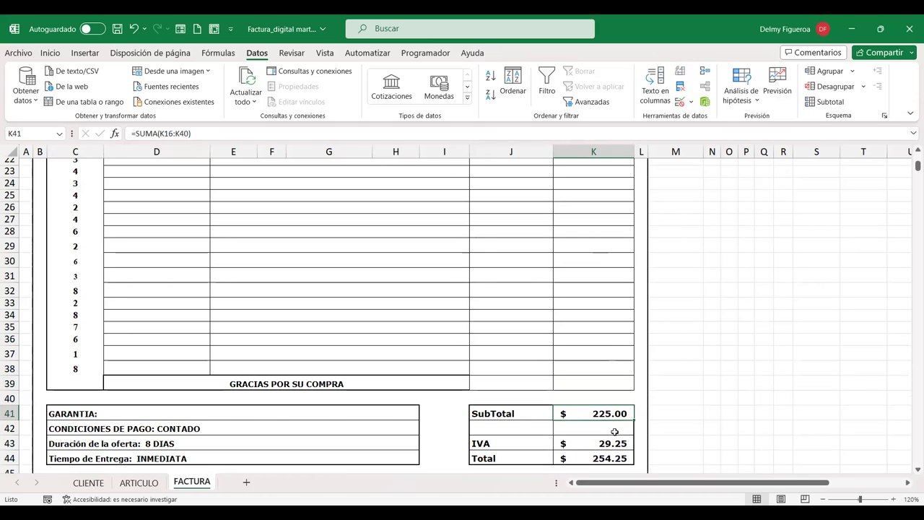
left_click(605, 446)
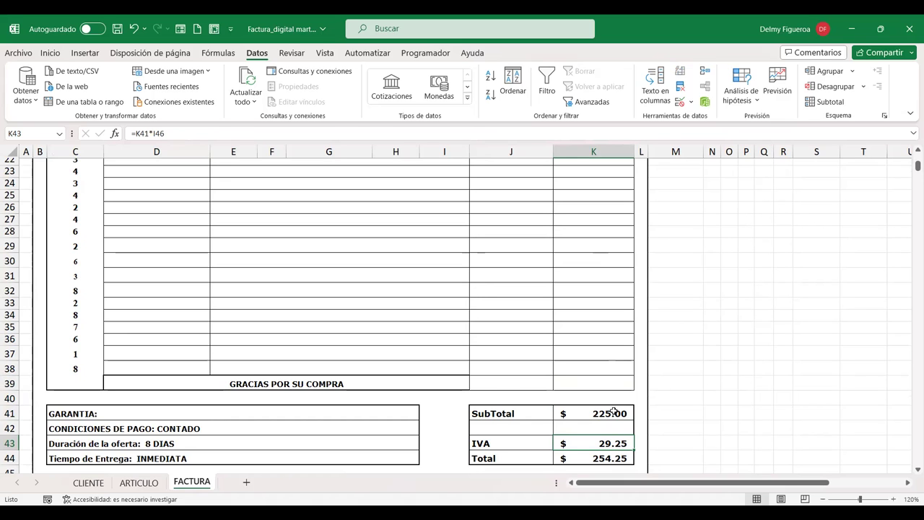
scroll(612, 411, "down", 2)
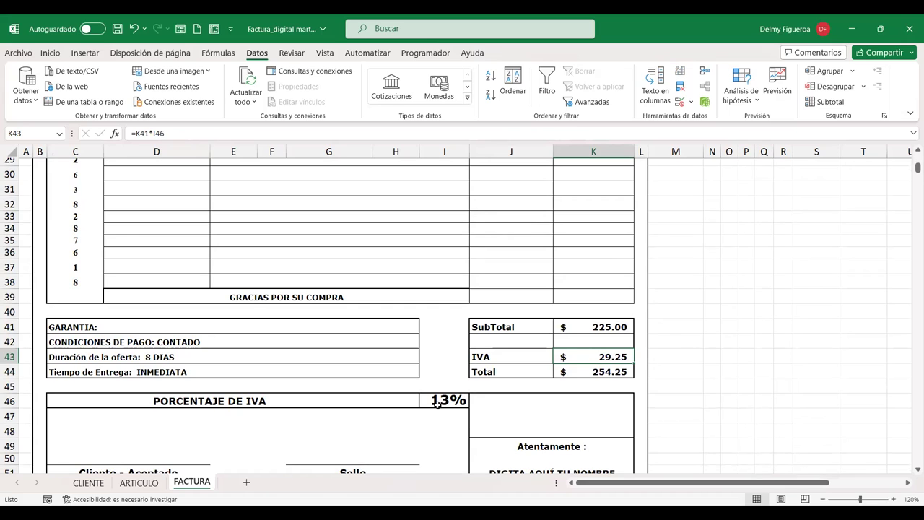
left_click(604, 371)
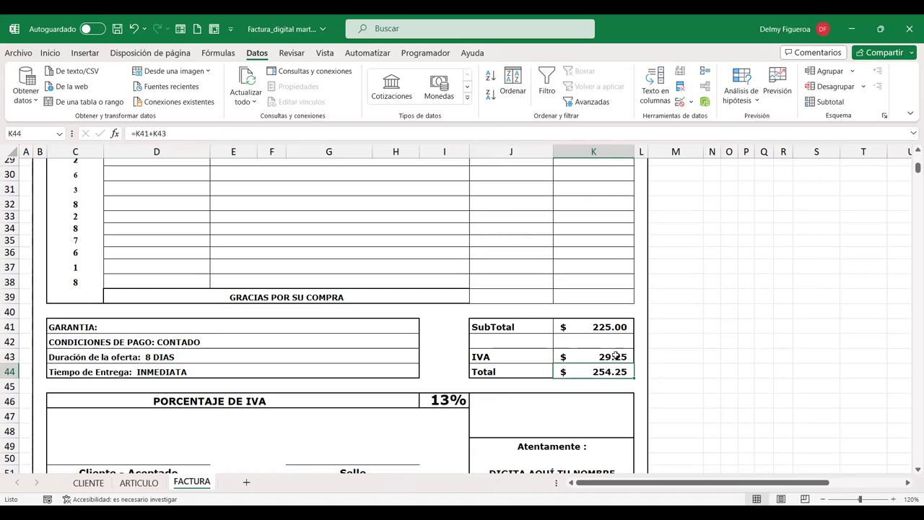
scroll(615, 355, "down", 2)
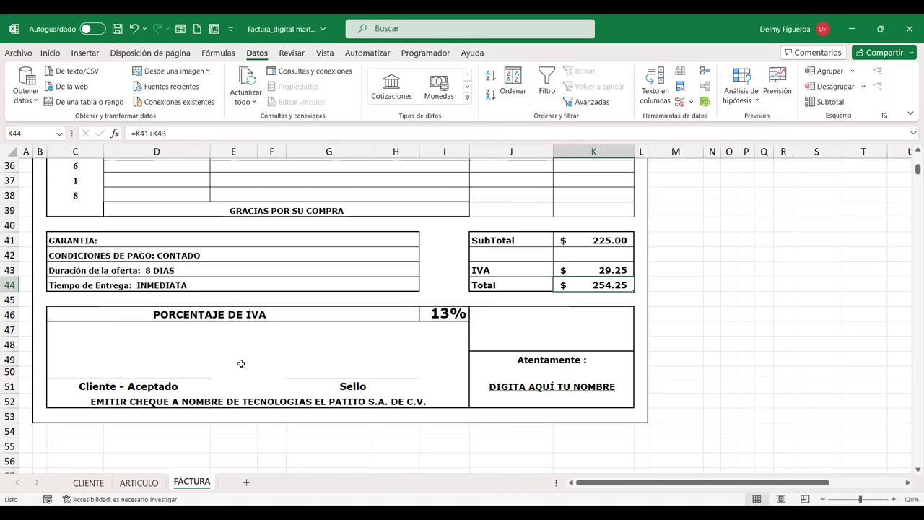
left_click(529, 391)
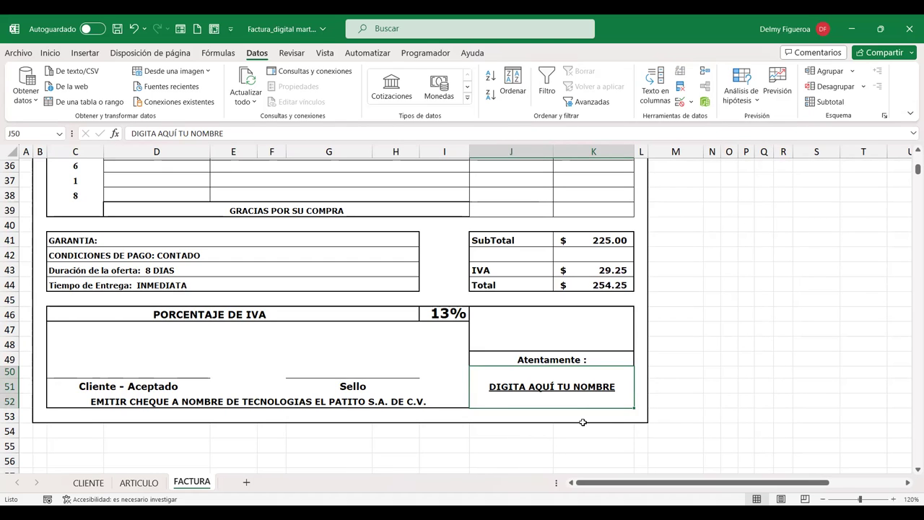
scroll(583, 421, "up", 1)
scroll(582, 421, "up", 1)
scroll(582, 421, "up", 9)
scroll(583, 422, "up", 2)
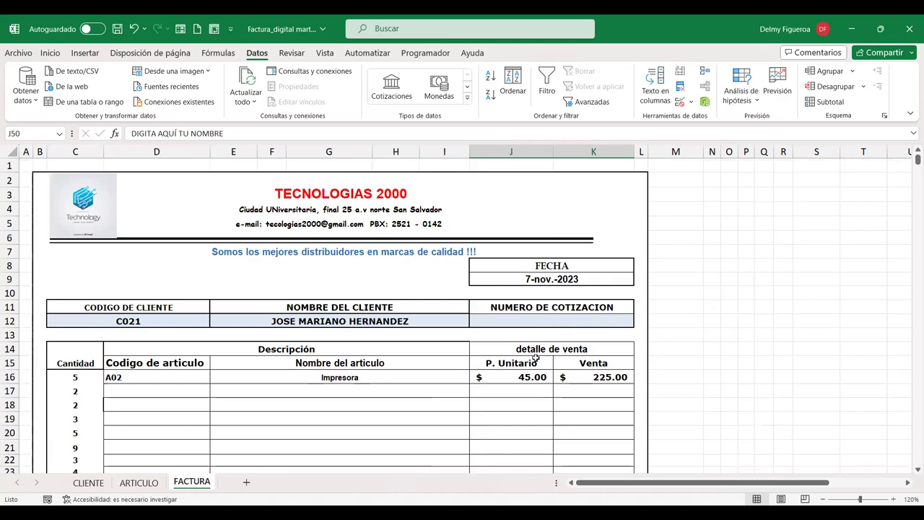
scroll(539, 355, "down", 7)
scroll(540, 355, "down", 2)
scroll(541, 357, "down", 5)
scroll(541, 357, "down", 1)
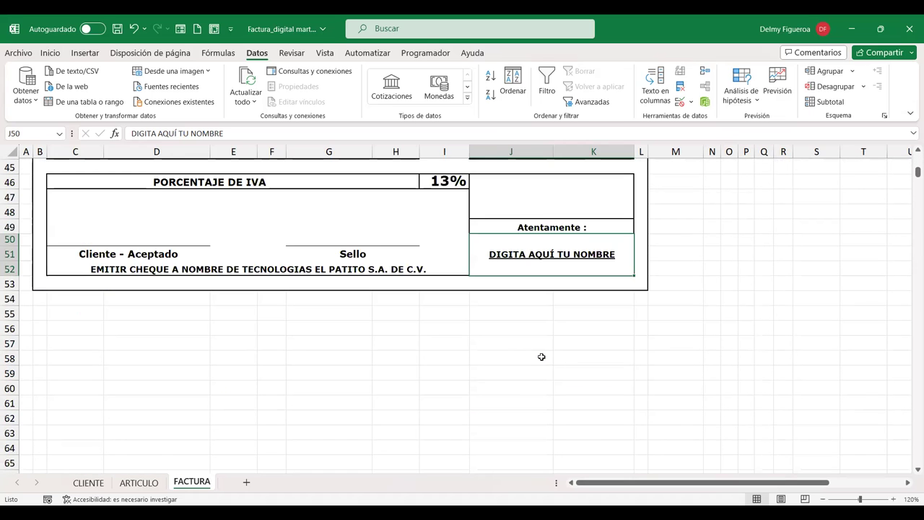
scroll(328, 339, "up", 3)
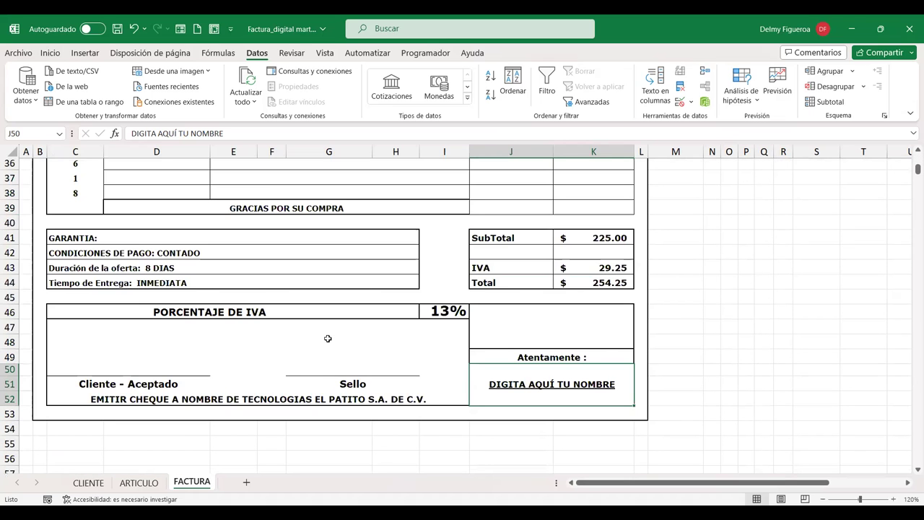
scroll(327, 338, "up", 5)
scroll(328, 338, "up", 7)
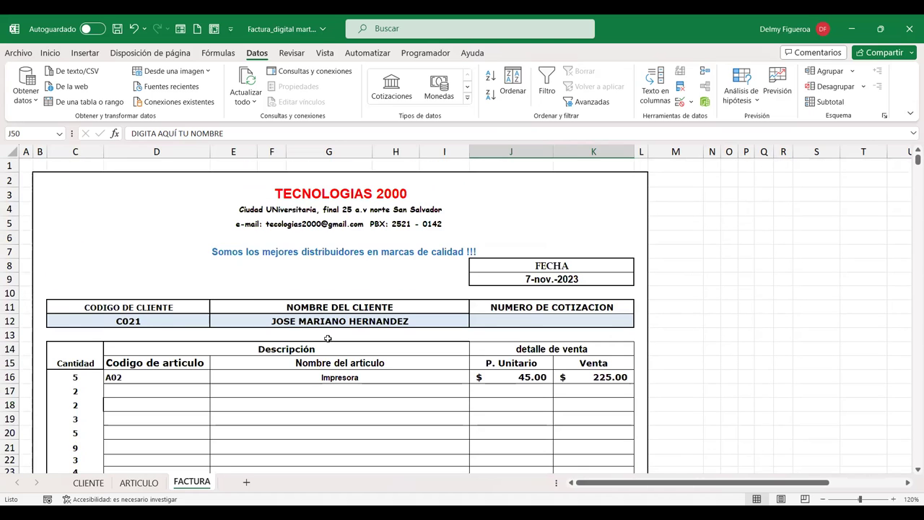
left_click(83, 378)
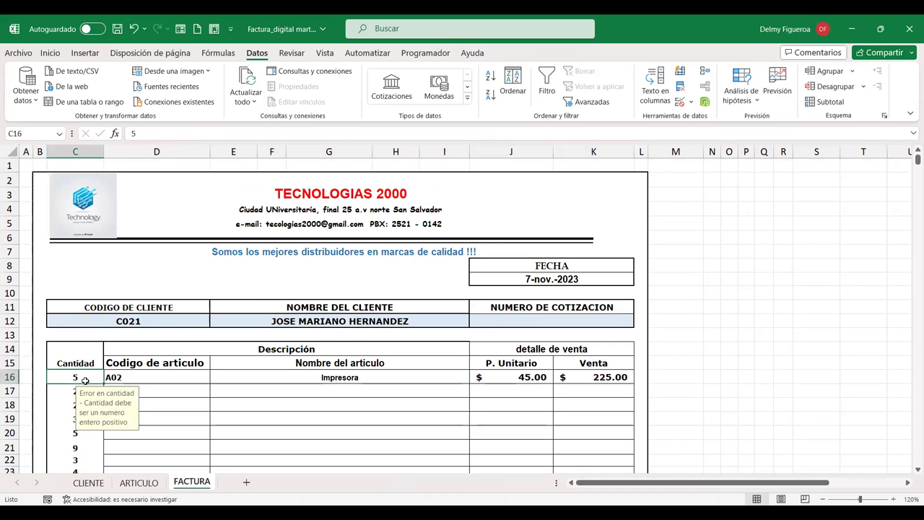
left_click(138, 483)
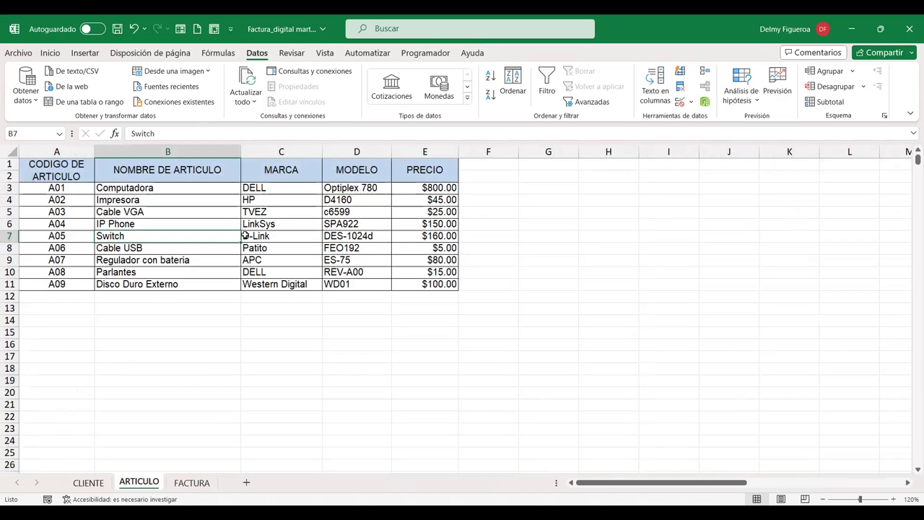
left_click(90, 483)
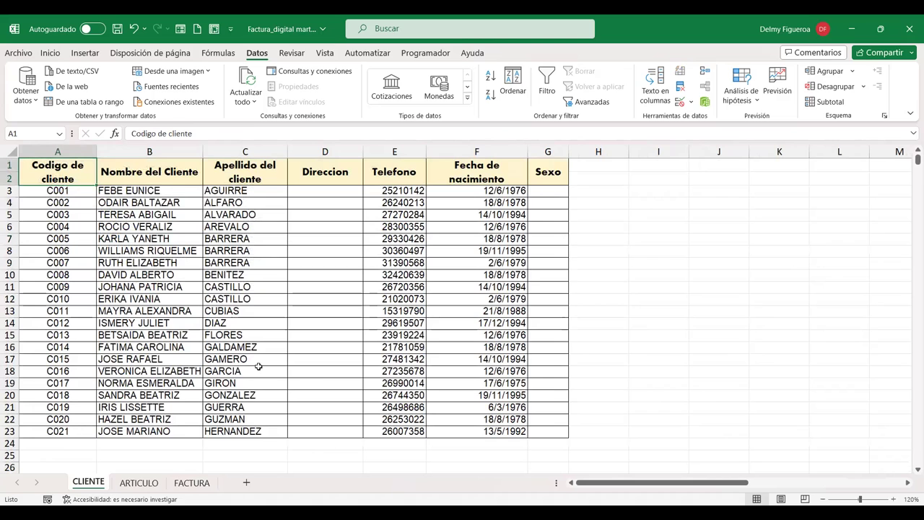
left_click(145, 488)
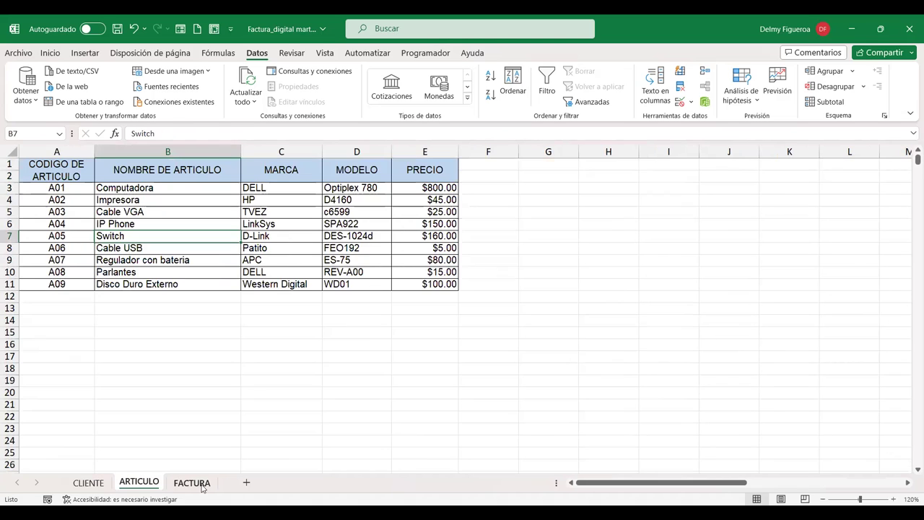
left_click(203, 485)
left_click(140, 482)
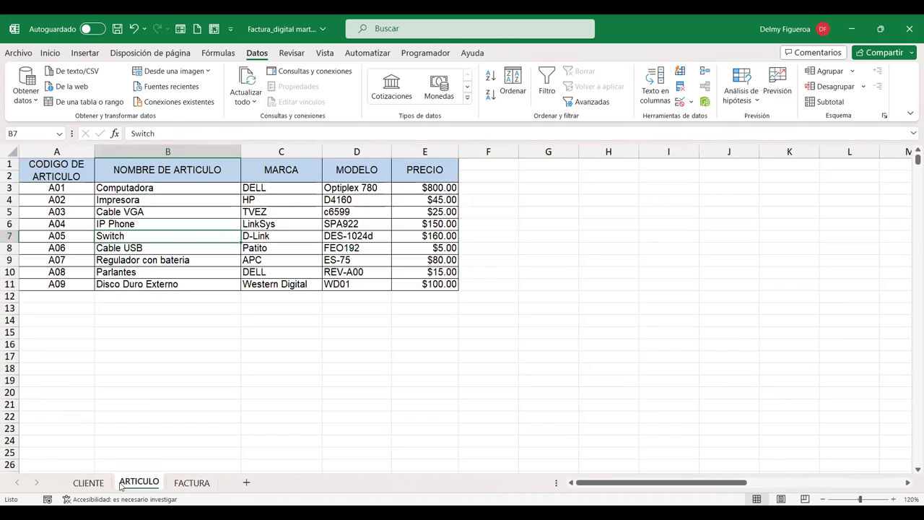
left_click(194, 485)
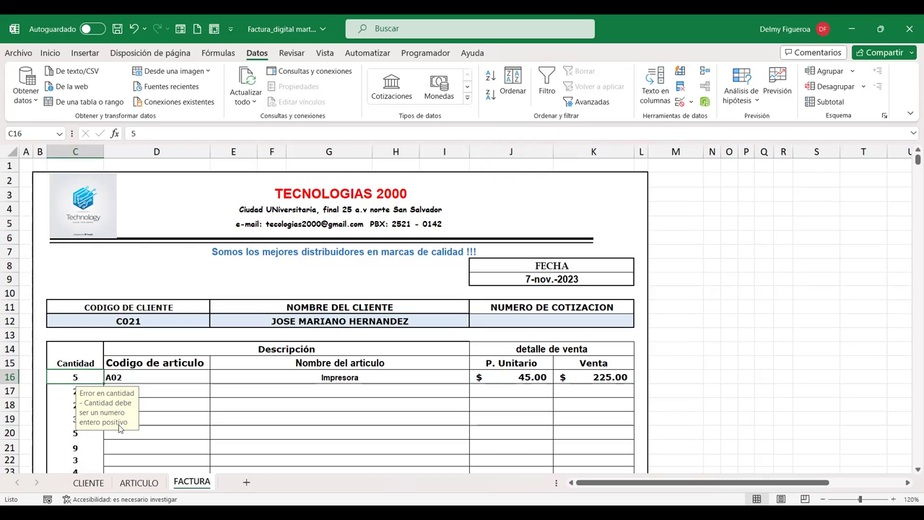
left_click(139, 482)
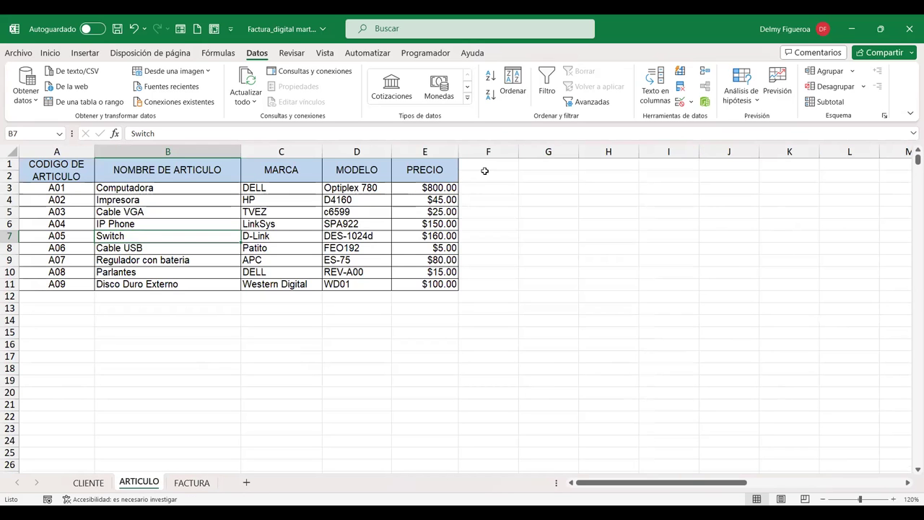
left_click(454, 170)
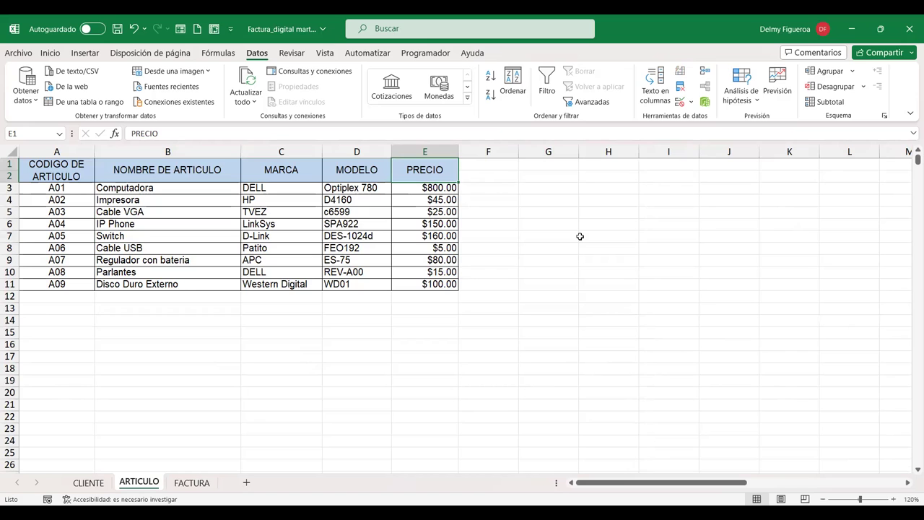
left_click(202, 488)
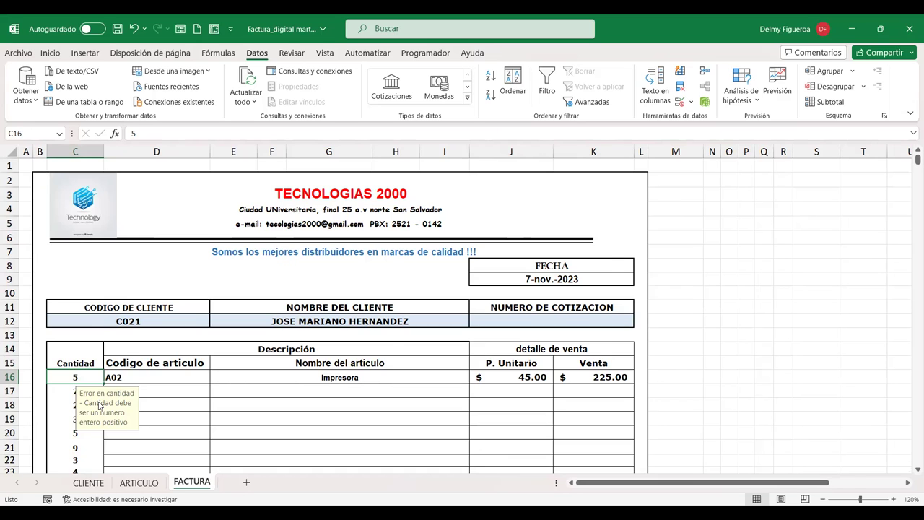
scroll(99, 405, "down", 1)
scroll(243, 309, "down", 1)
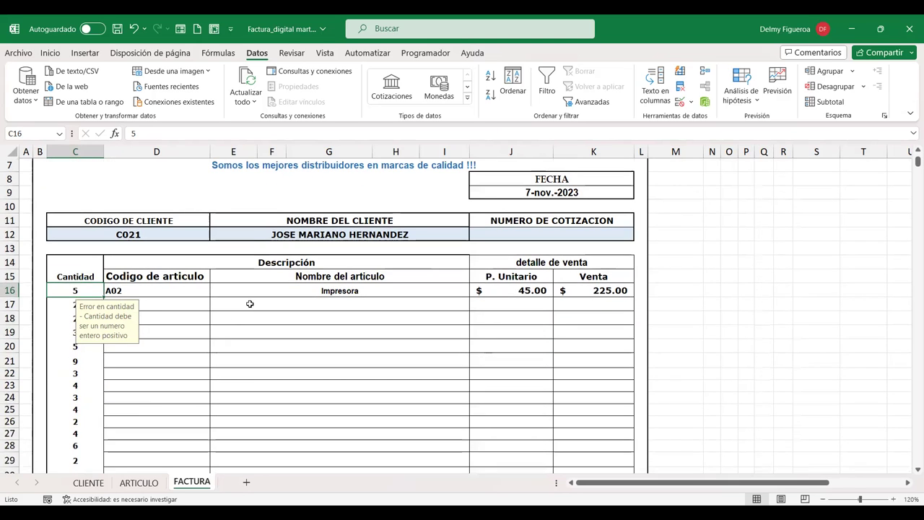
left_click(249, 304)
left_click(375, 289)
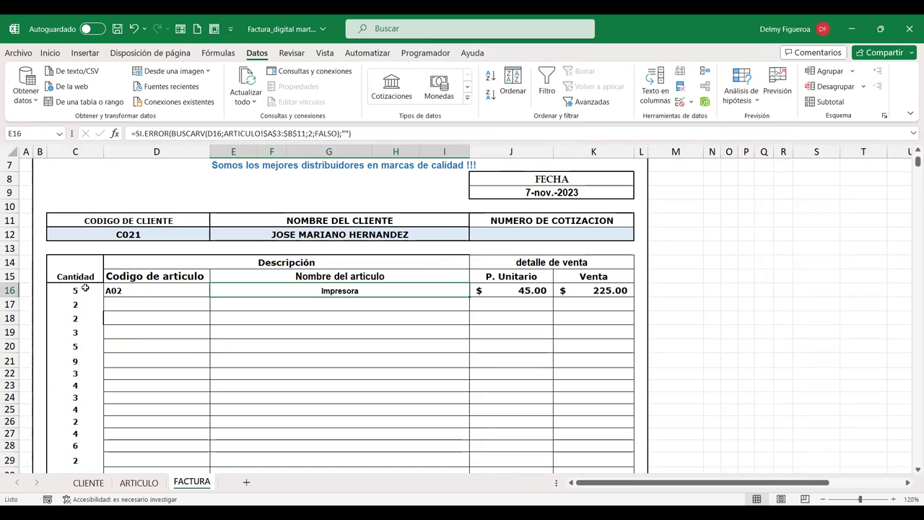
Copy the PRECIO header into F1, rename it EXISTENCIAS and autofit column F.
left_click(140, 487)
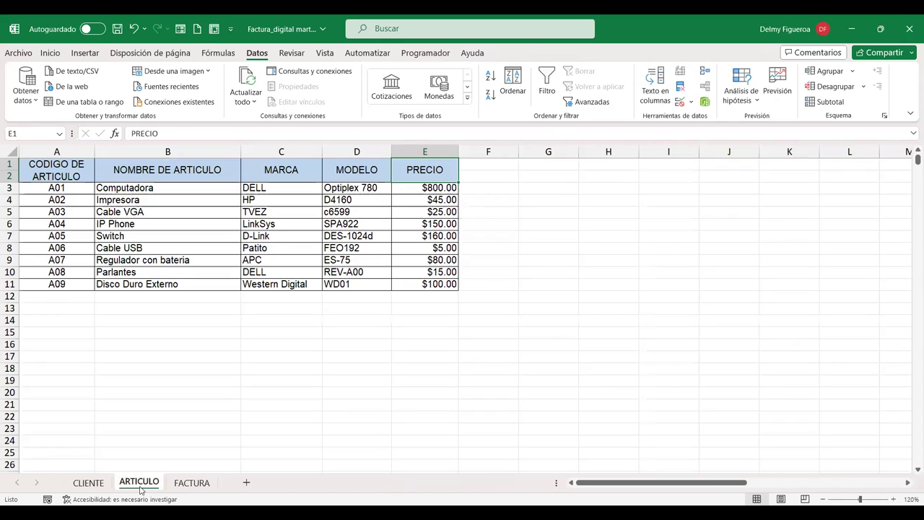
left_click(485, 167)
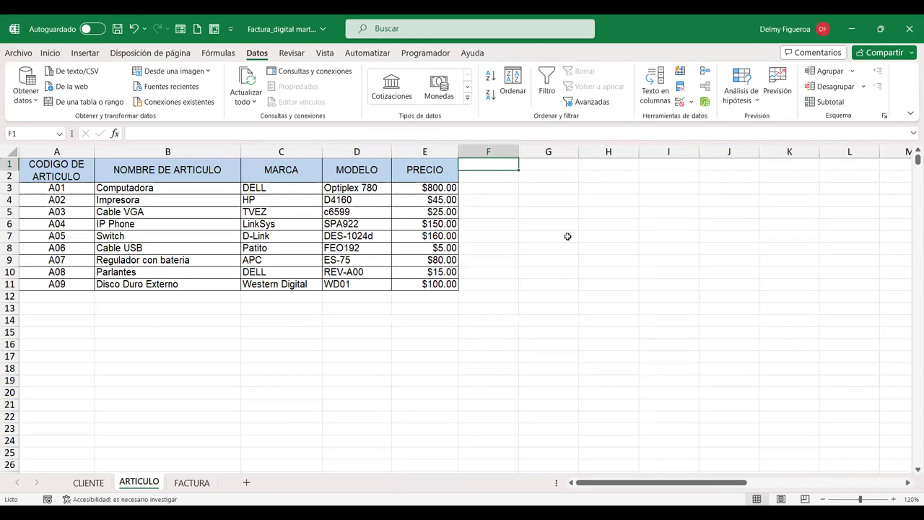
key("Left")
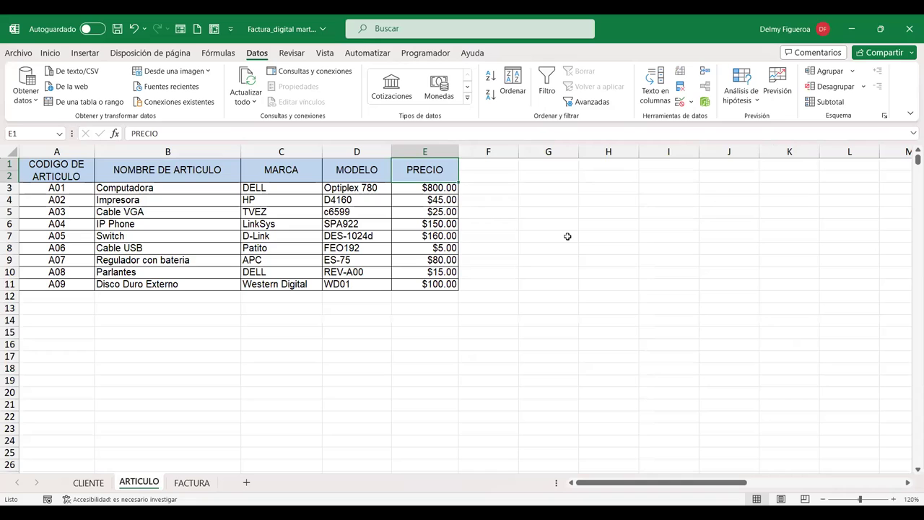
key("ctrl+c")
key("Right")
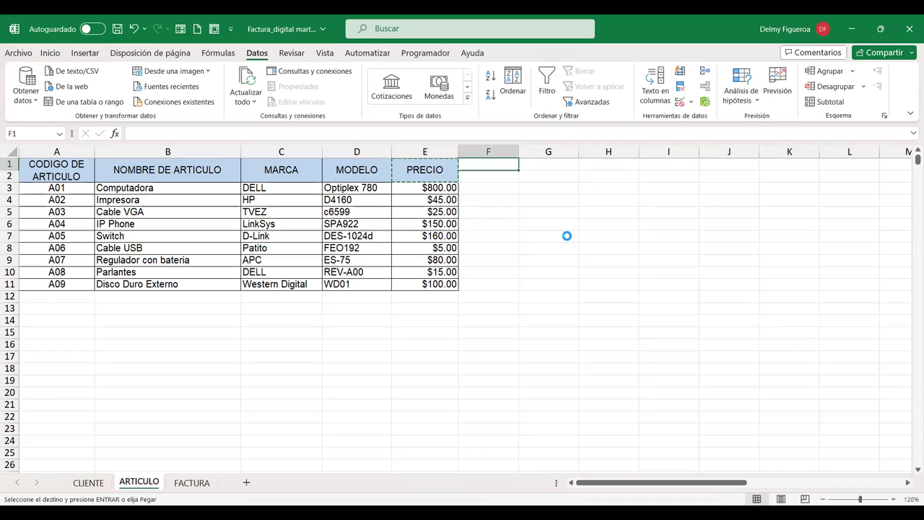
key("ctrl+v")
key("Escape")
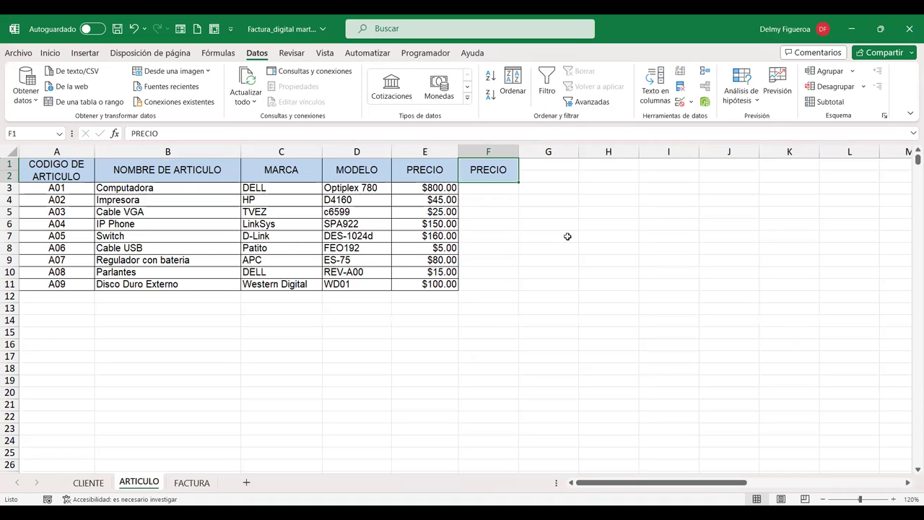
type("EXISTENCIAS")
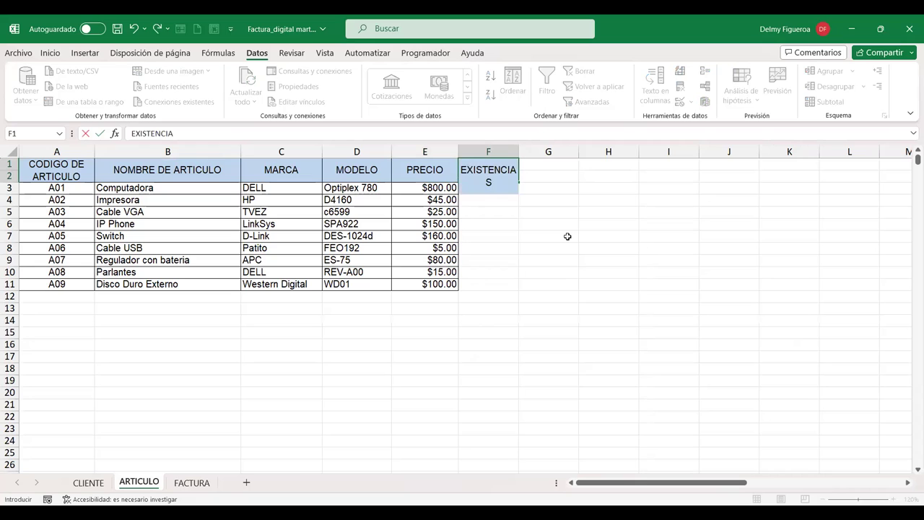
key("Return")
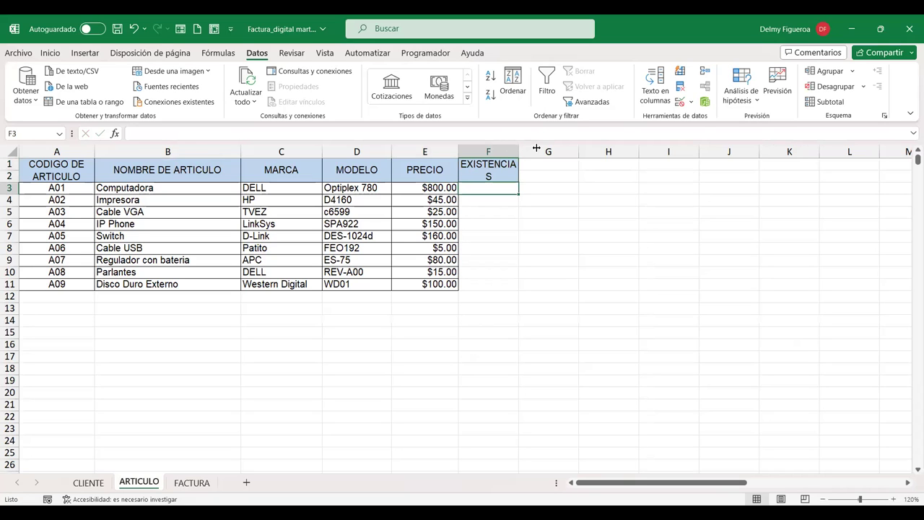
double_click(518, 152)
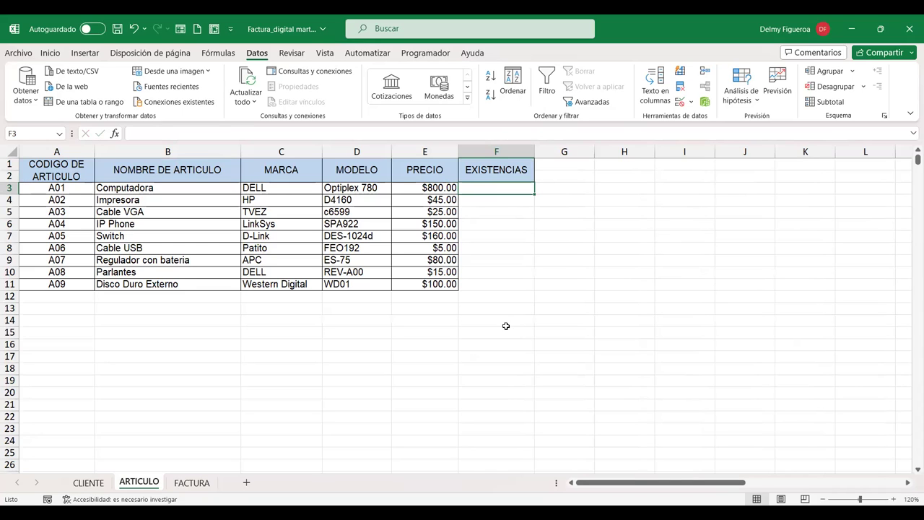
Enter a stock of 3 for Impresora in F4.
left_click(476, 197)
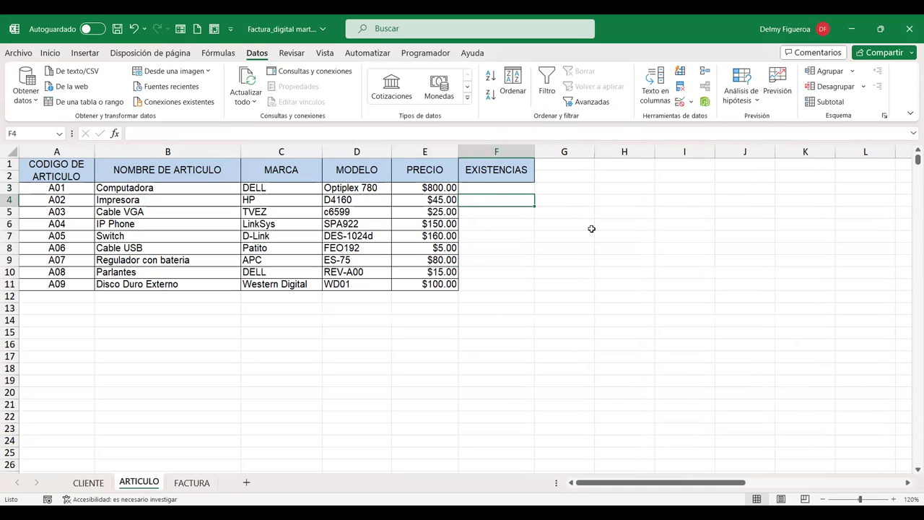
type("3")
key("Tab")
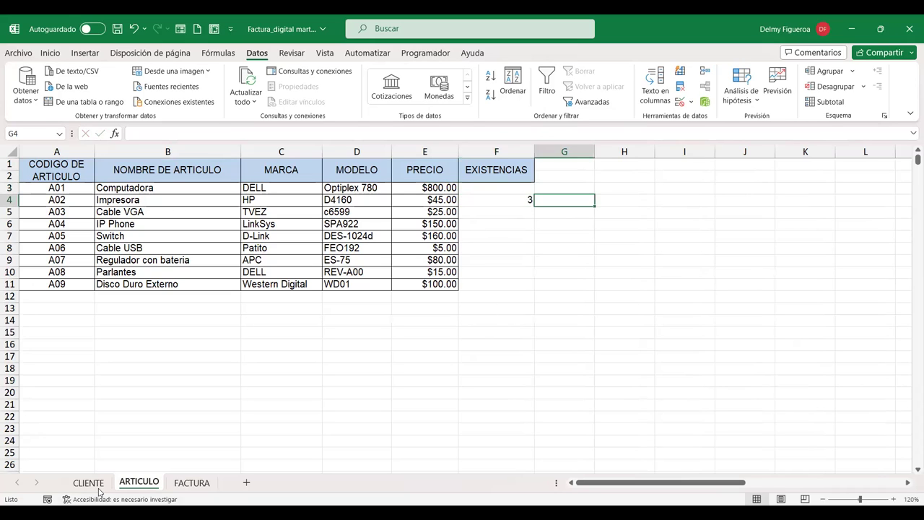
left_click(186, 482)
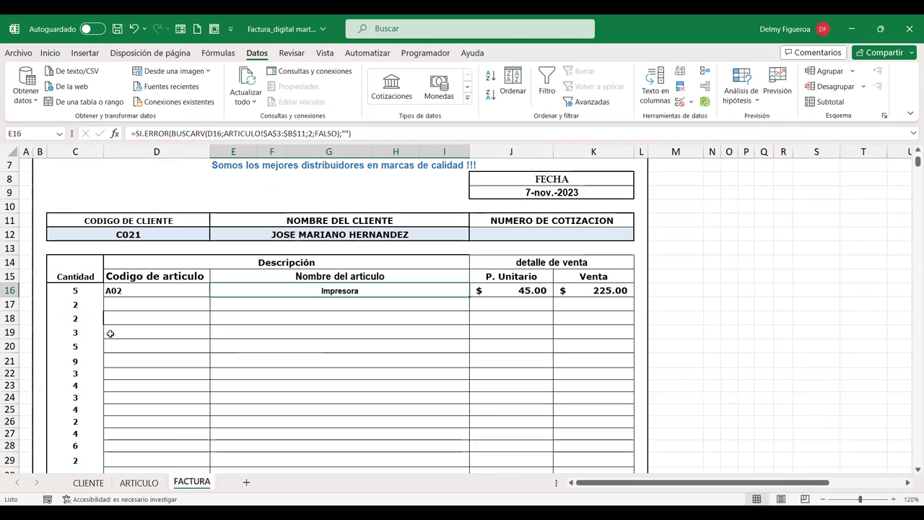
Check the invoice quantity of 5 in C16, then select Impresora's stock in ARTICULO F4.
left_click(81, 292)
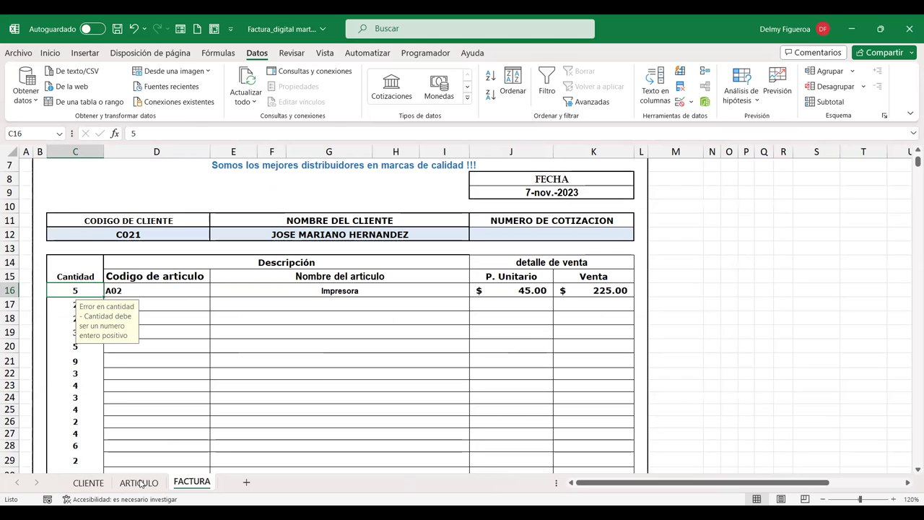
key("ctrl+Page_Up")
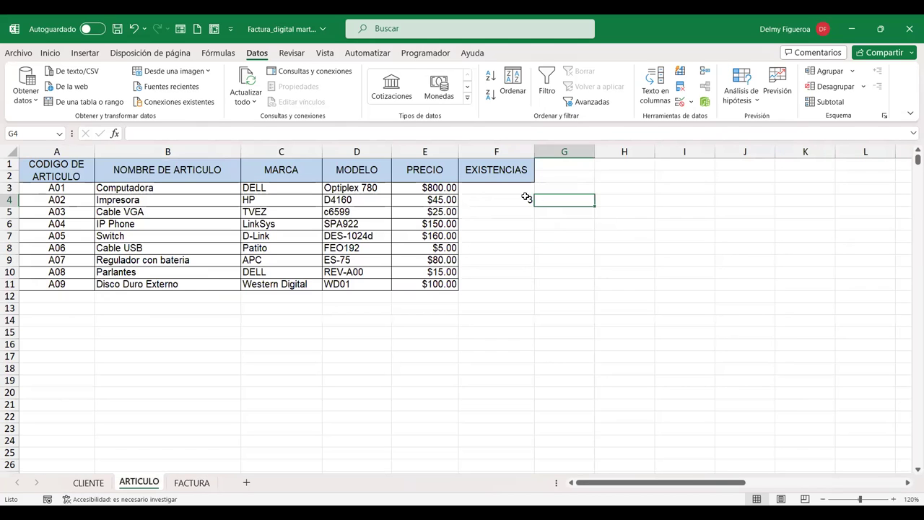
left_click(518, 198)
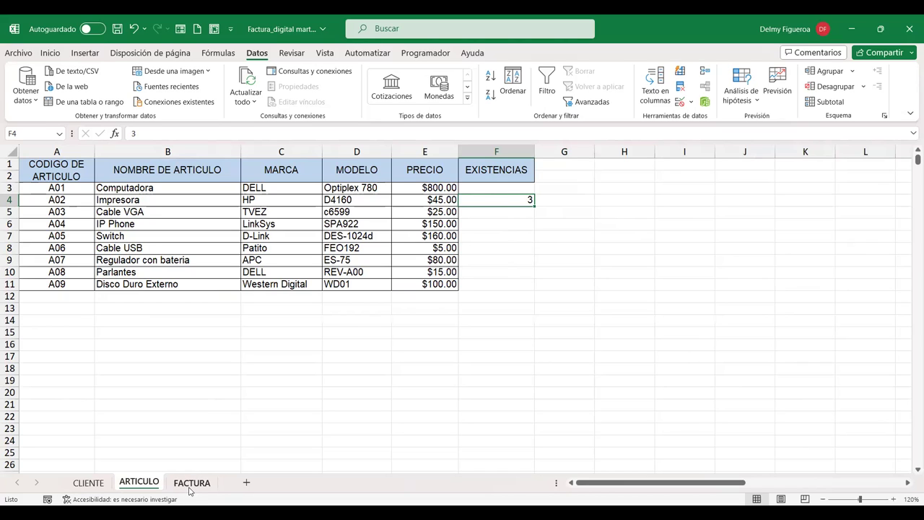
type("3")
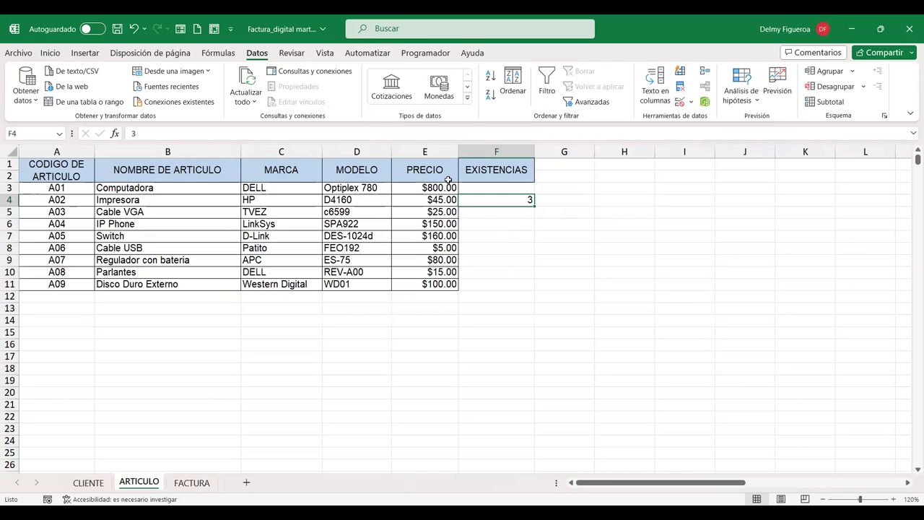
Copy the EXISTENCIAS header format into G1, widen column G and label it INVENTARIO.
left_click(501, 169)
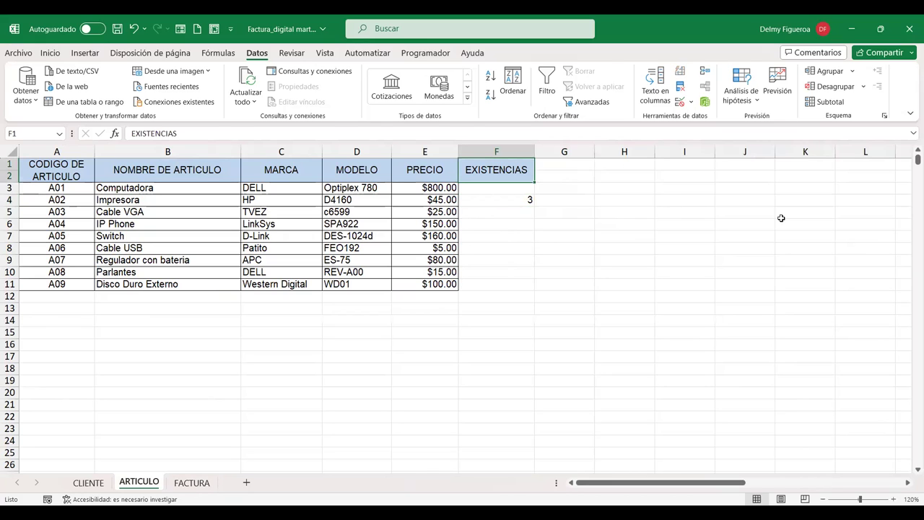
key("ctrl+c")
key("Right")
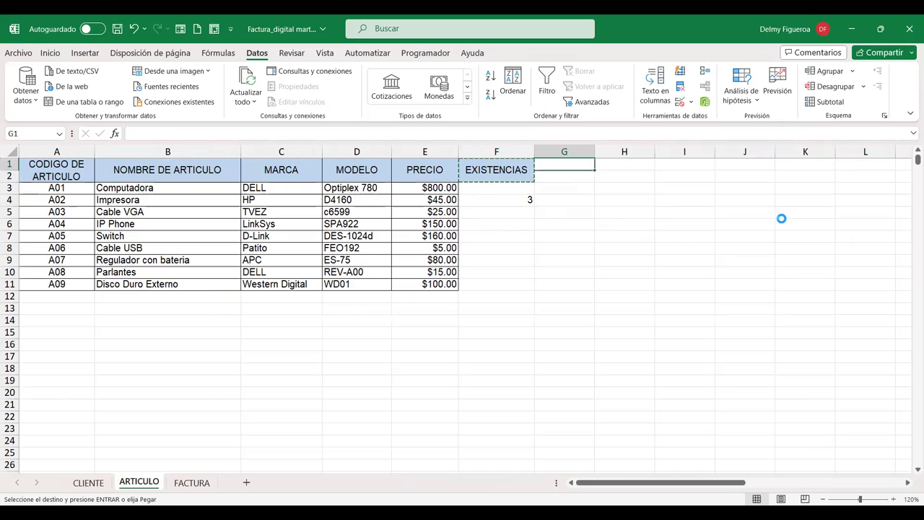
key("Return")
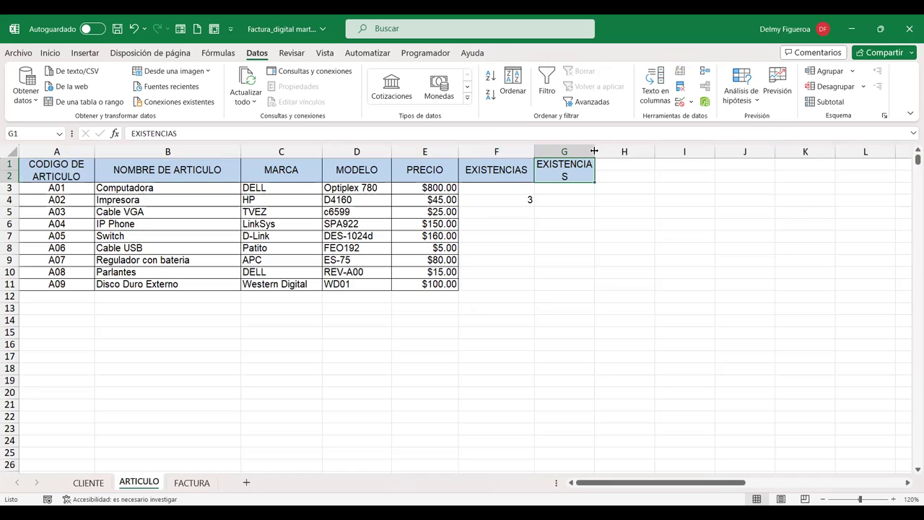
left_click_drag(605, 151, 605, 150)
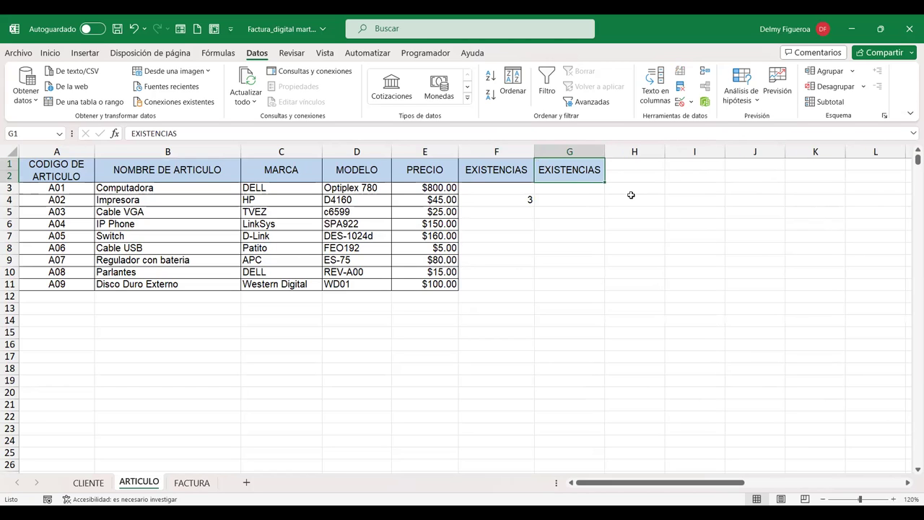
type("INVEN")
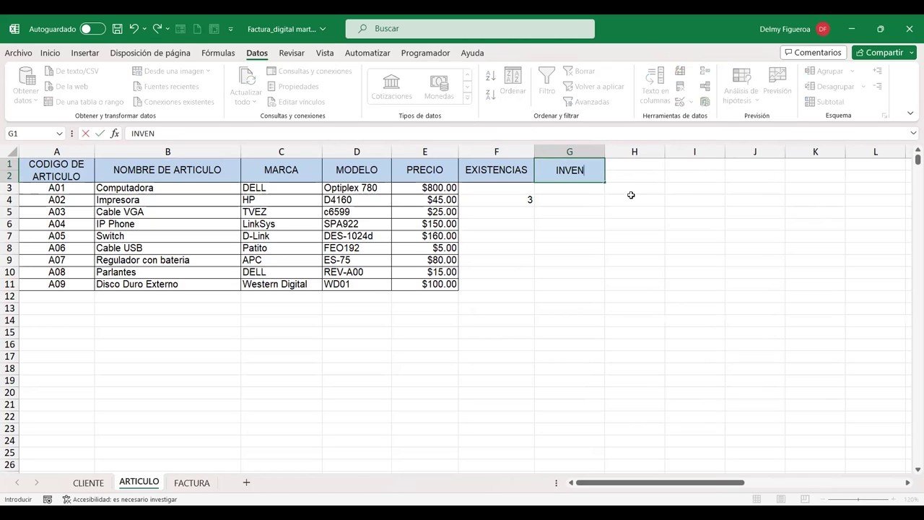
type("TARIO")
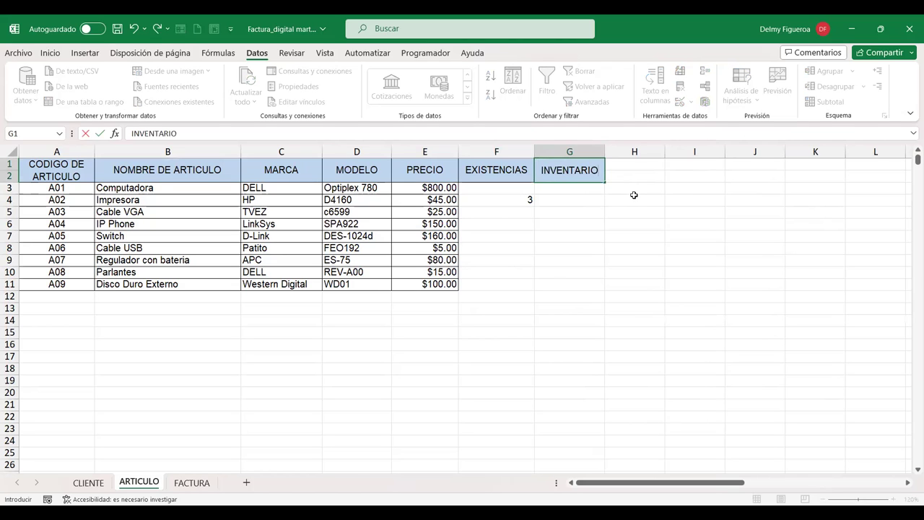
key("Return")
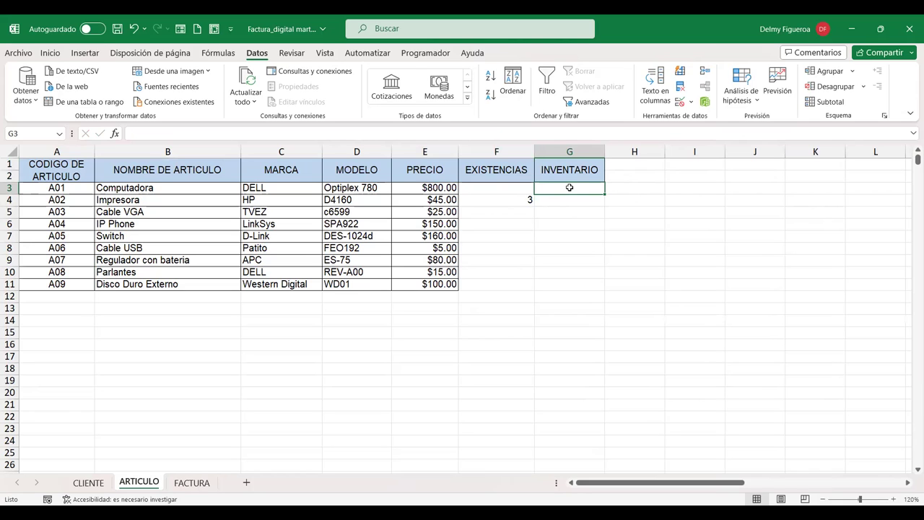
Fill G3:G11 at once with =+ALEATORIO.ENTRE(10;50).
left_click_drag(569, 187, 559, 284)
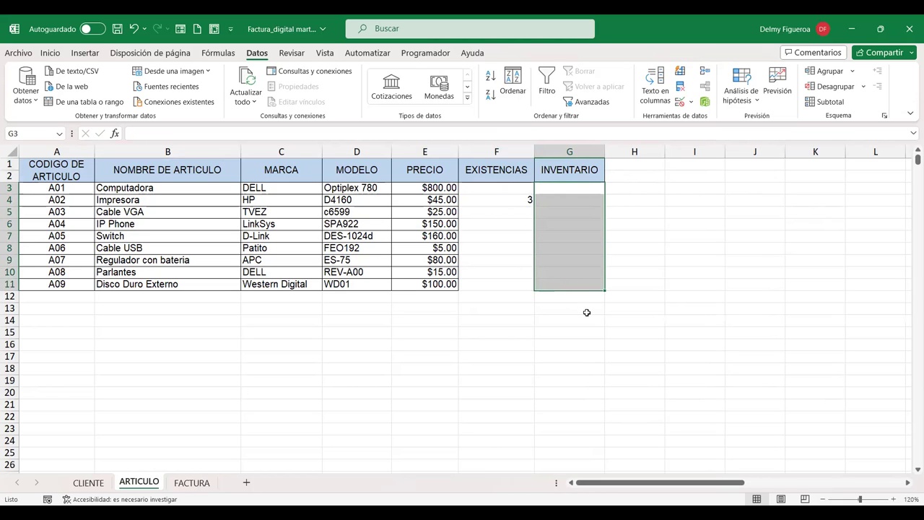
type("+A")
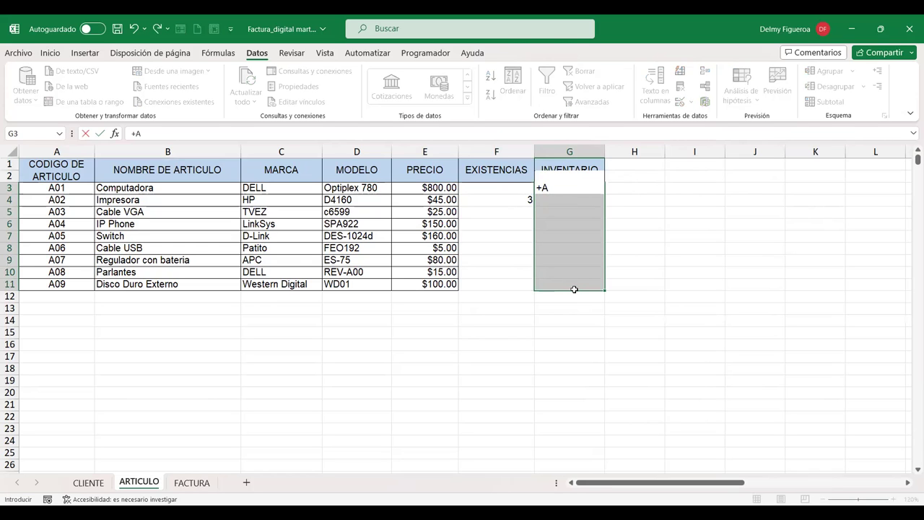
type("LEA")
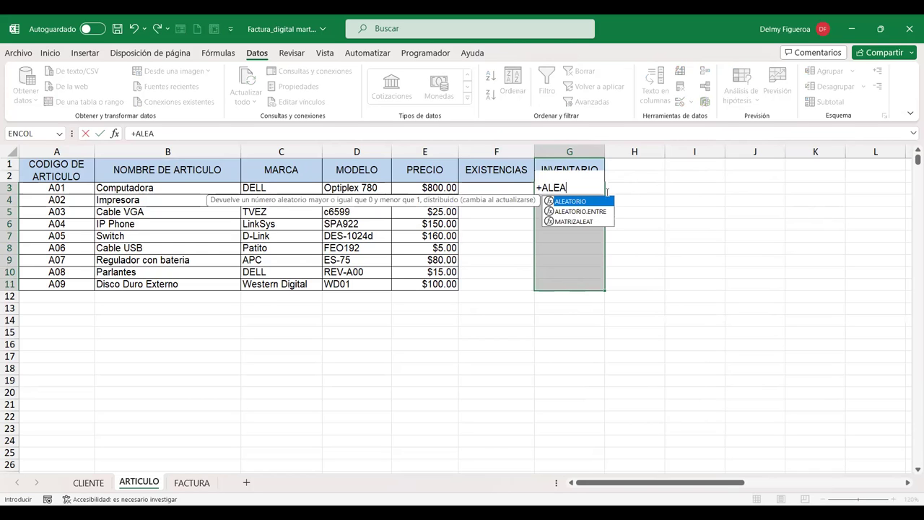
double_click(598, 212)
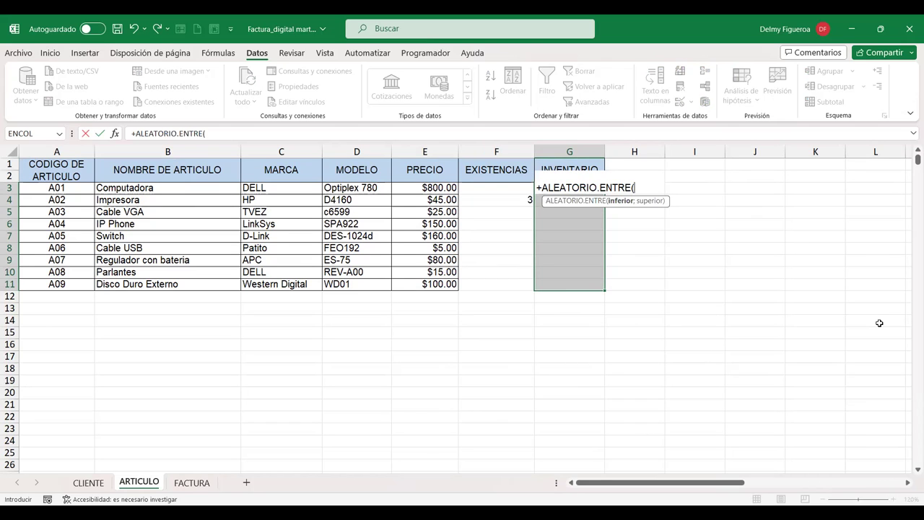
type("10;50")
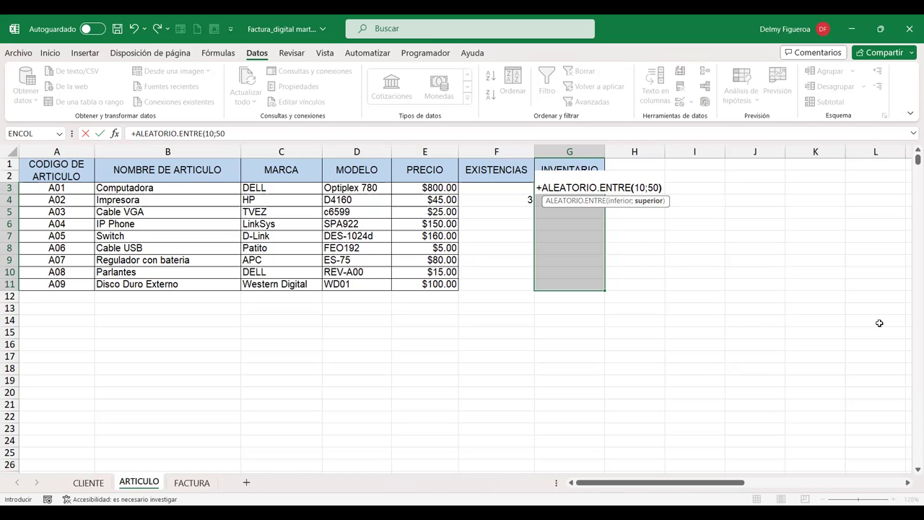
type(")")
key("ctrl+Return")
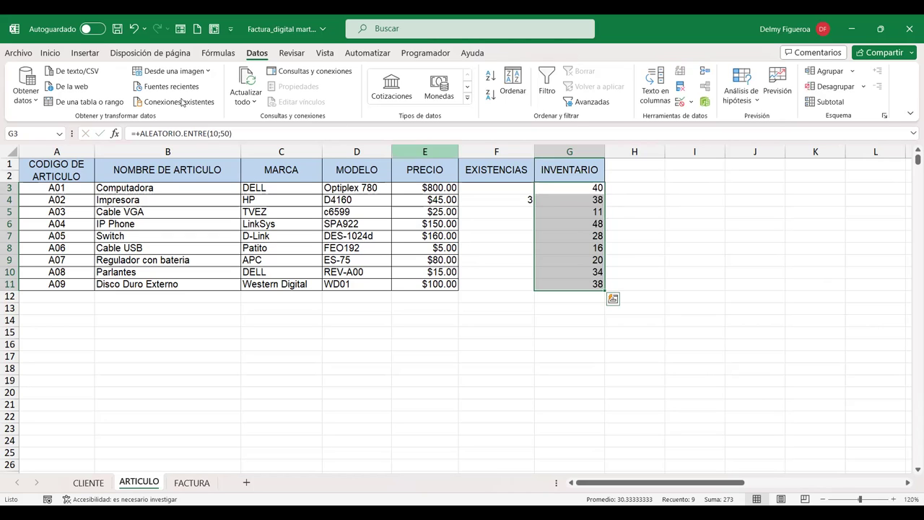
Center the INVENTARIO numbers and paste them over themselves as fixed values.
left_click(49, 53)
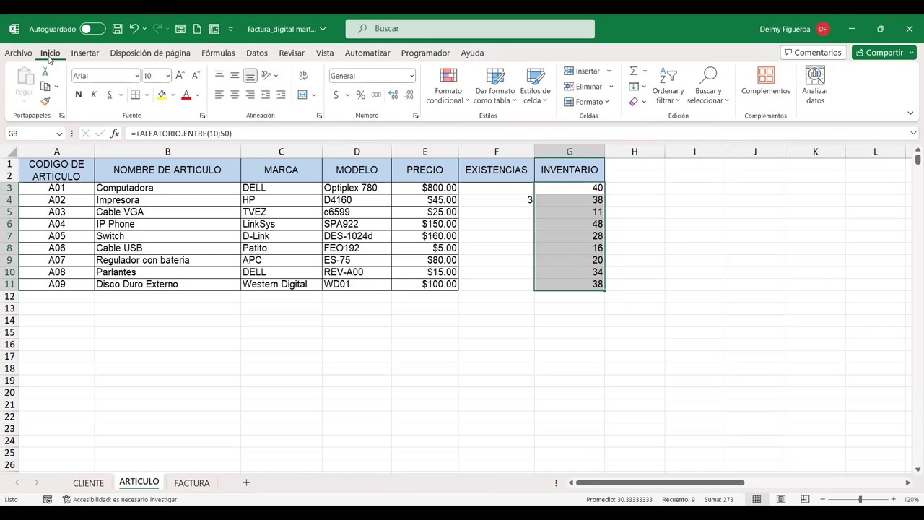
left_click(235, 96)
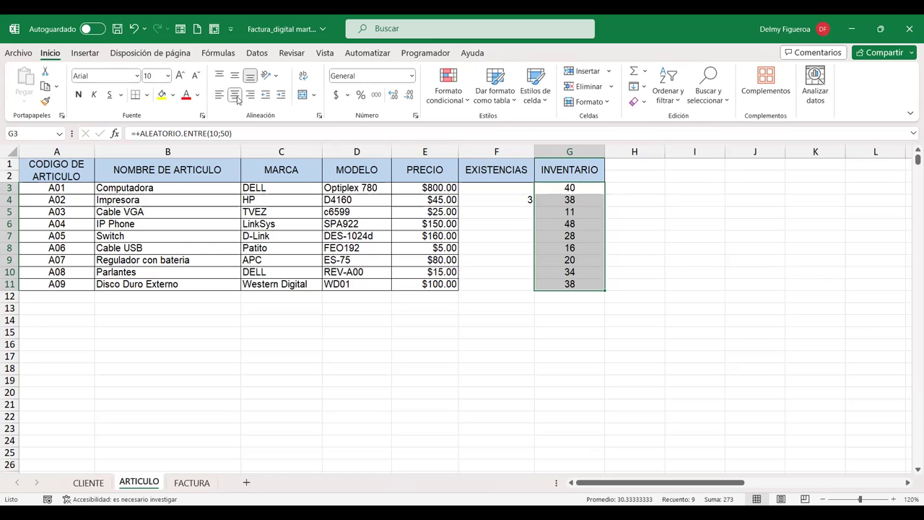
key("ctrl+c")
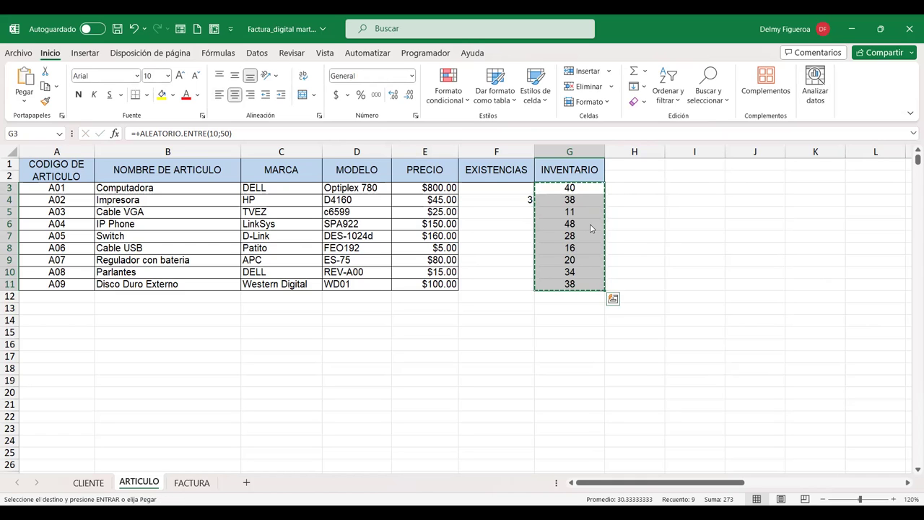
right_click(590, 228)
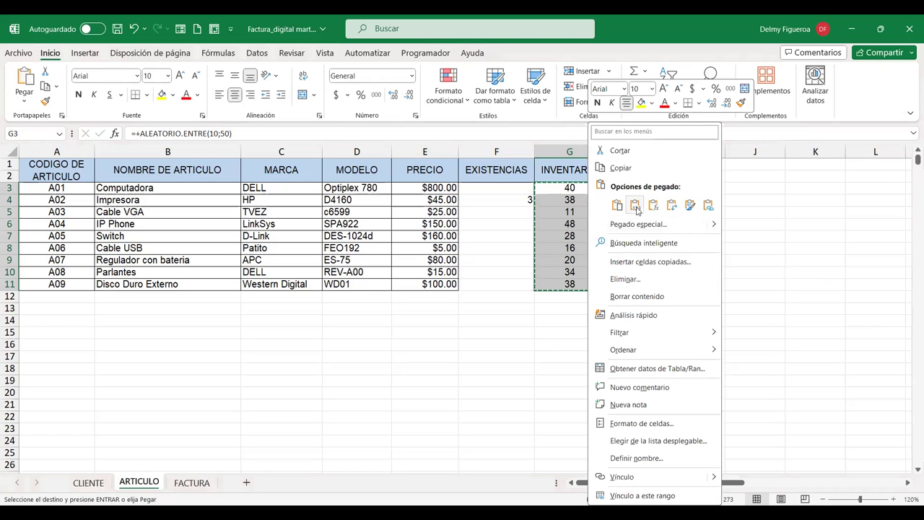
left_click(635, 205)
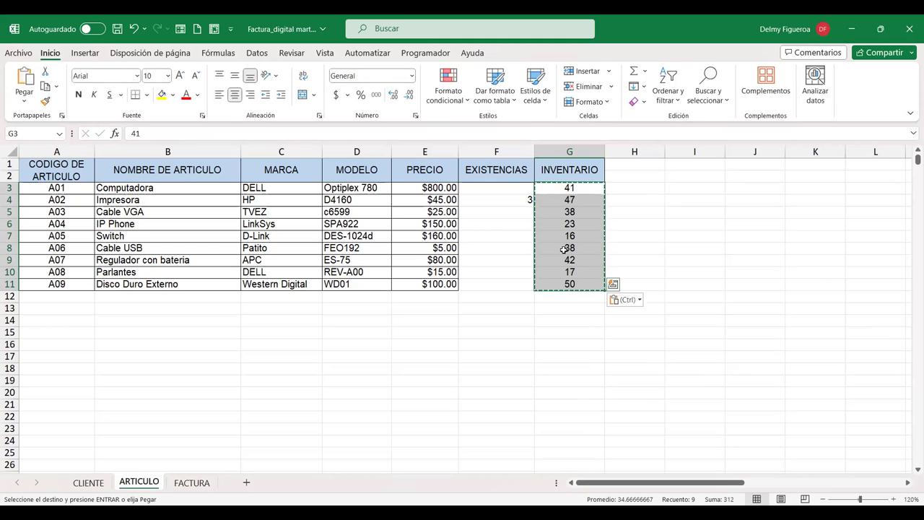
Check FACTURA, then on ARTICULO select G4 and clear the copy marquee around G3:G11.
left_click(520, 190)
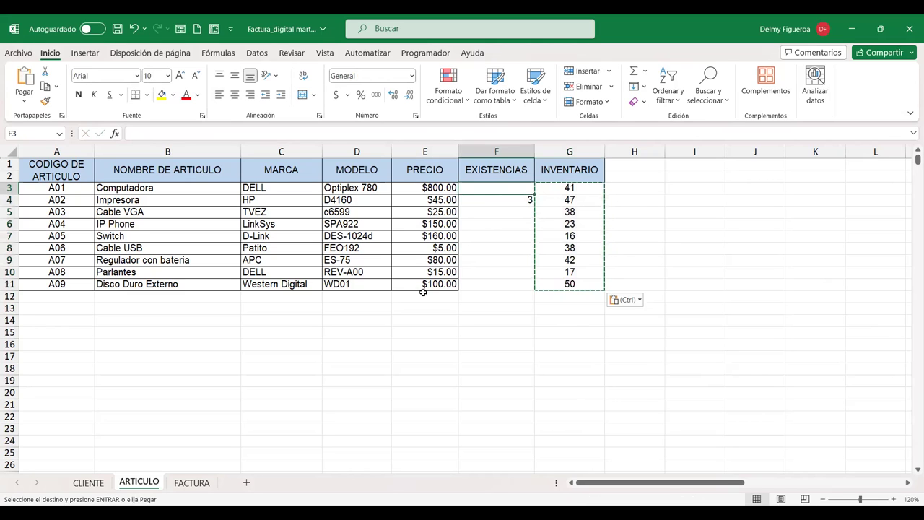
left_click(201, 482)
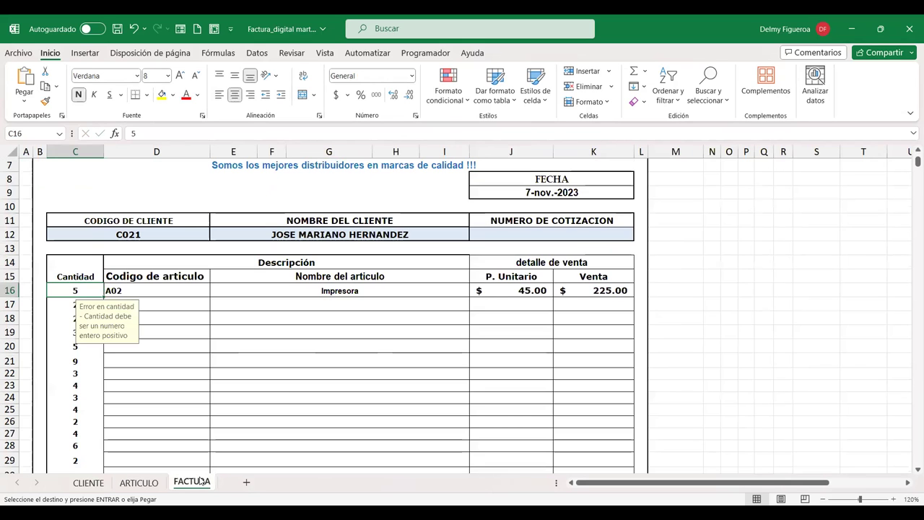
left_click(139, 482)
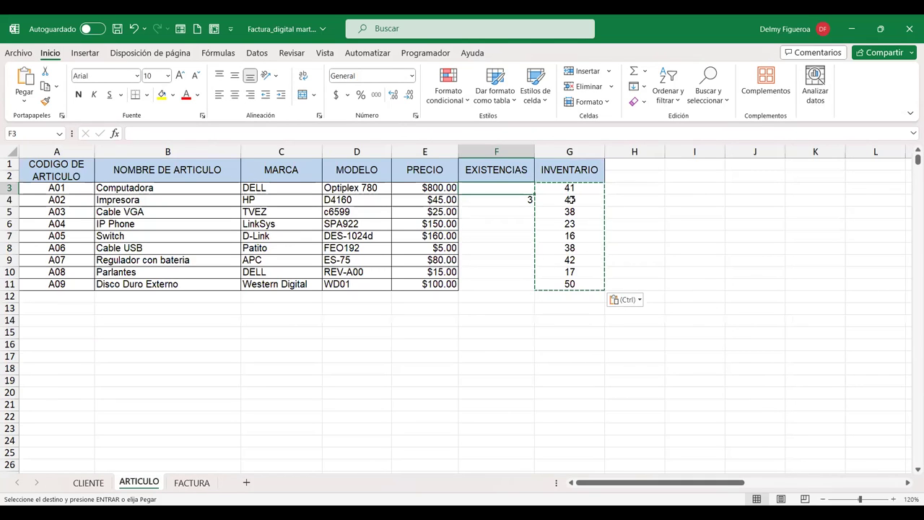
left_click(574, 203)
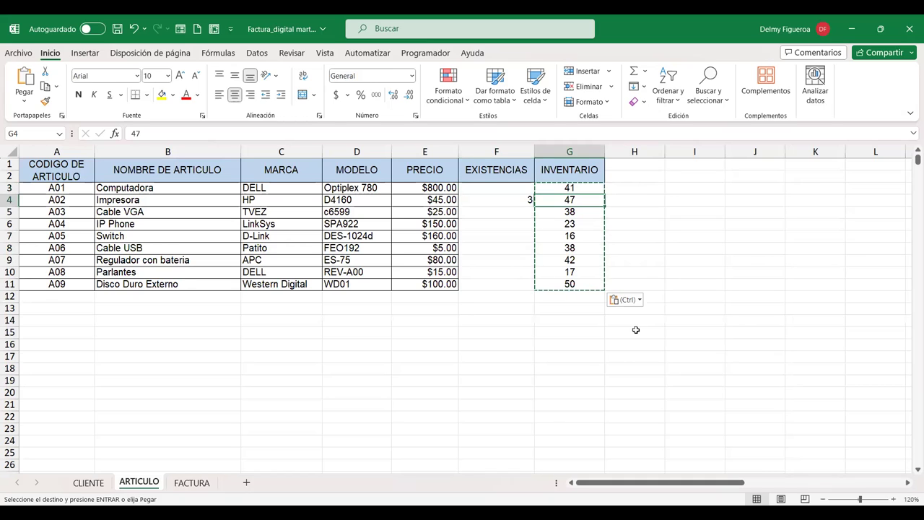
key("Escape")
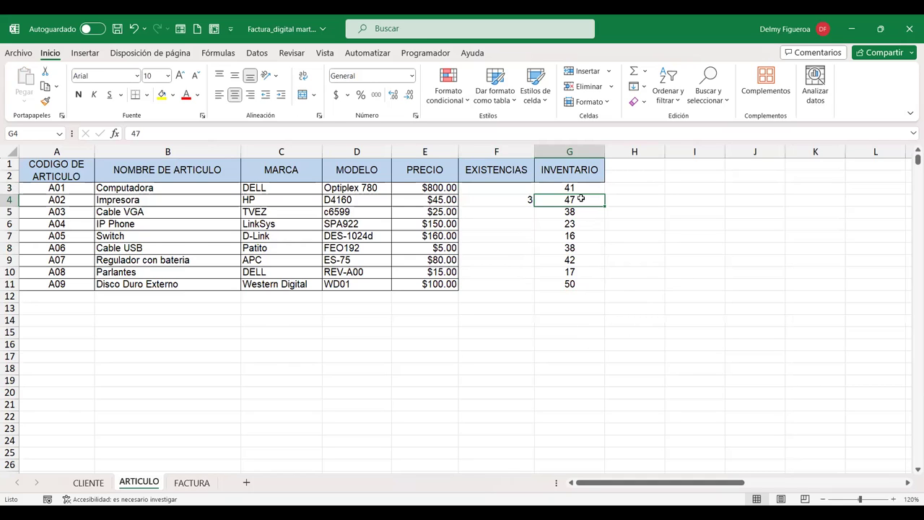
Enter =G4-FACTURA!C16 in Impresora's EXISTENCIAS cell F4.
left_click(511, 200)
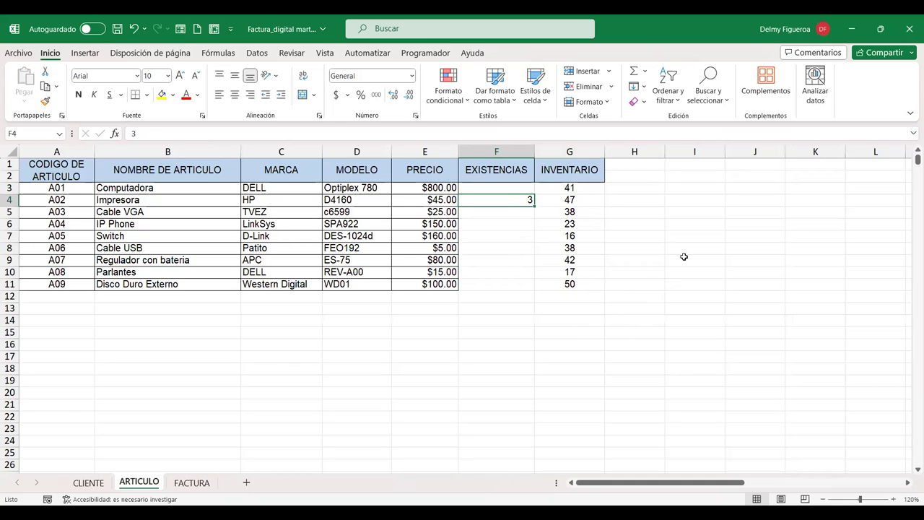
type("=")
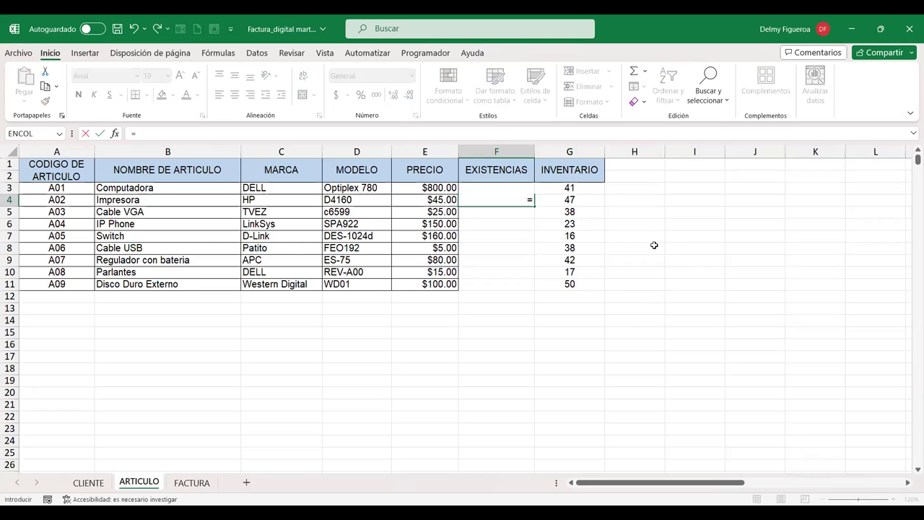
left_click(594, 205)
type("-")
left_click(191, 482)
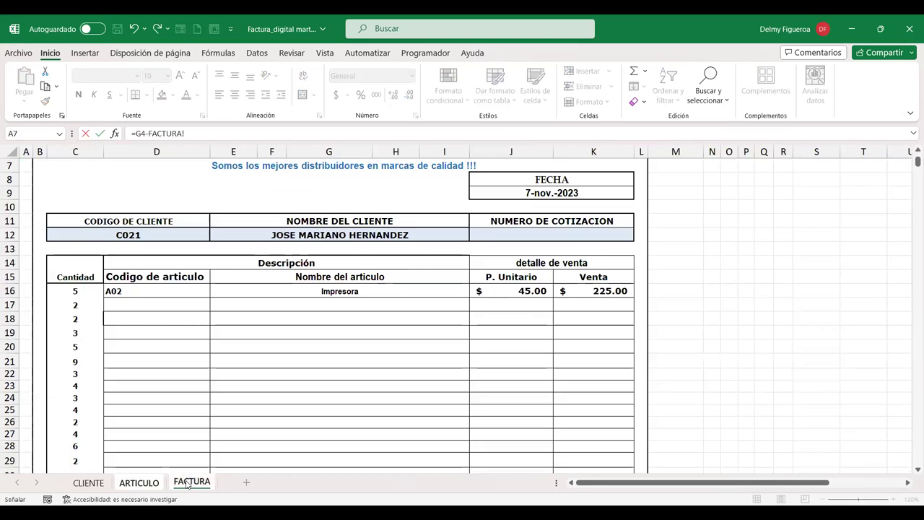
left_click(82, 290)
key("Return")
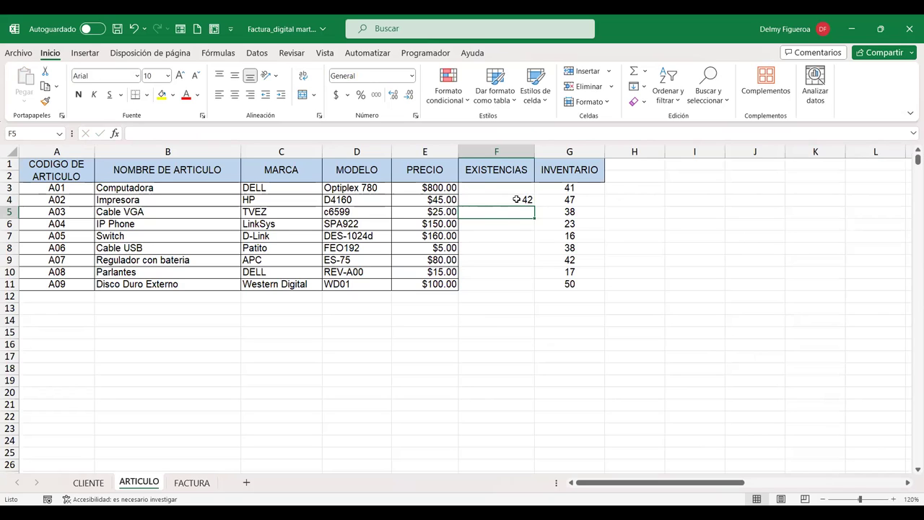
Check the resulting 42 against the inventory of 47 and the FACTURA quantity.
left_click(590, 199)
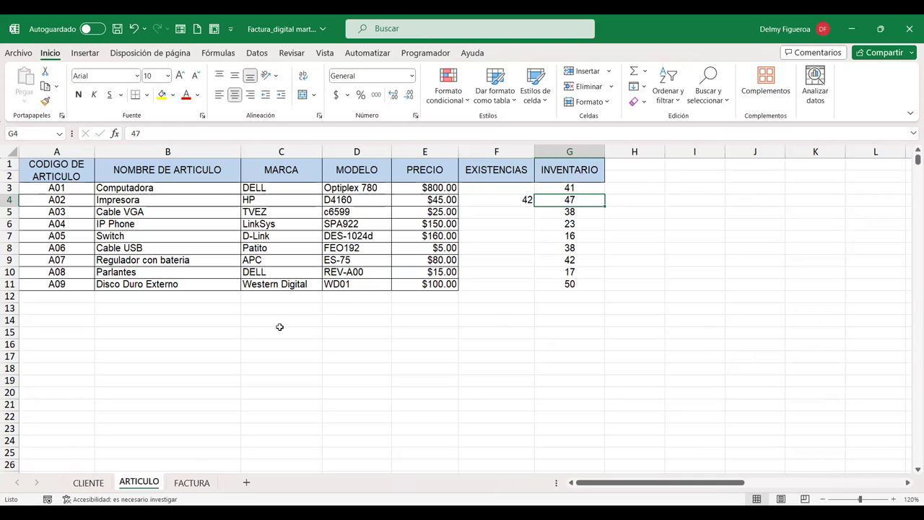
left_click(192, 482)
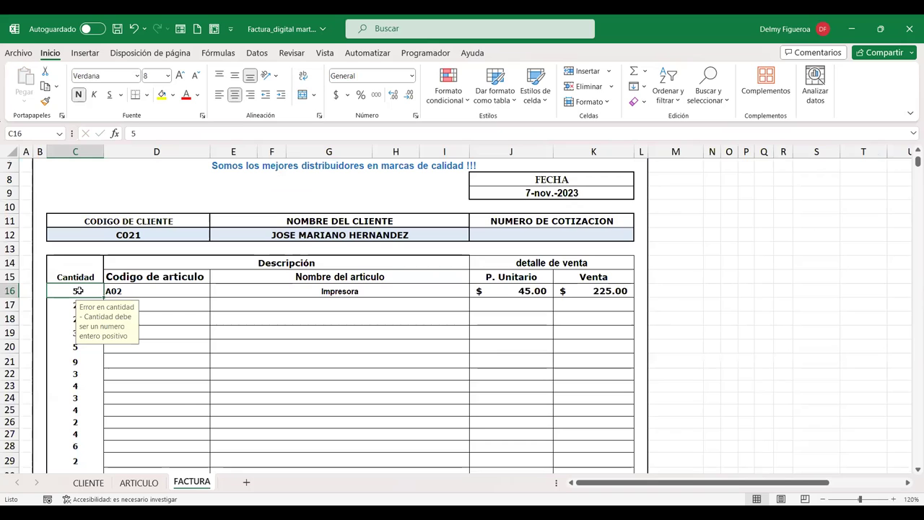
left_click(139, 482)
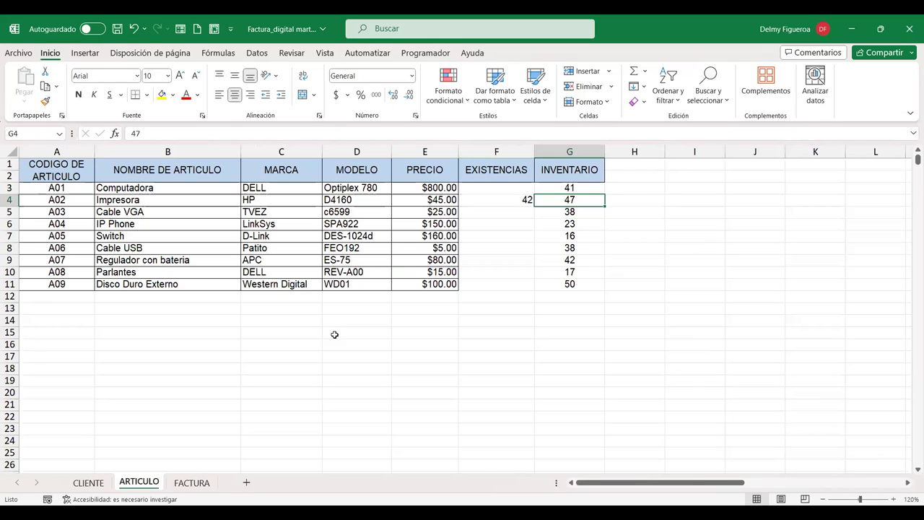
left_click(489, 201)
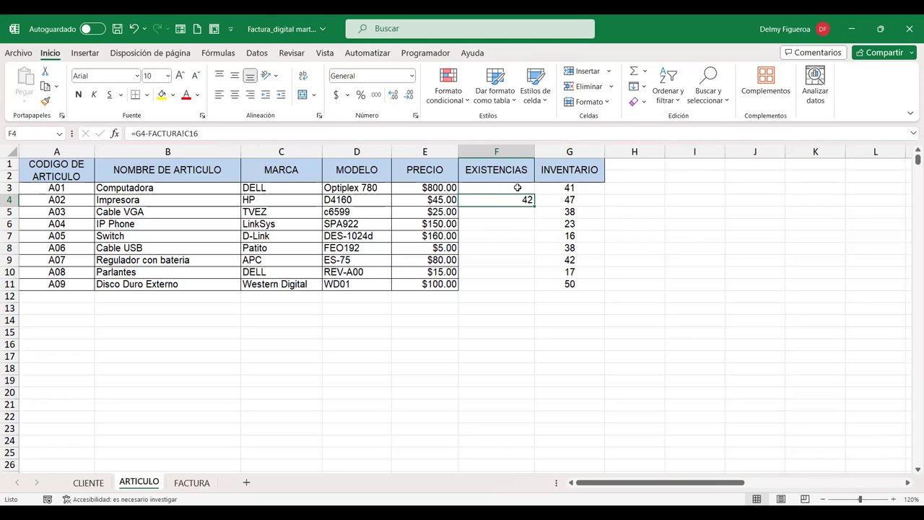
Fill F4's stock formula up to F3 and down through F11.
left_click_drag(535, 206, 533, 189)
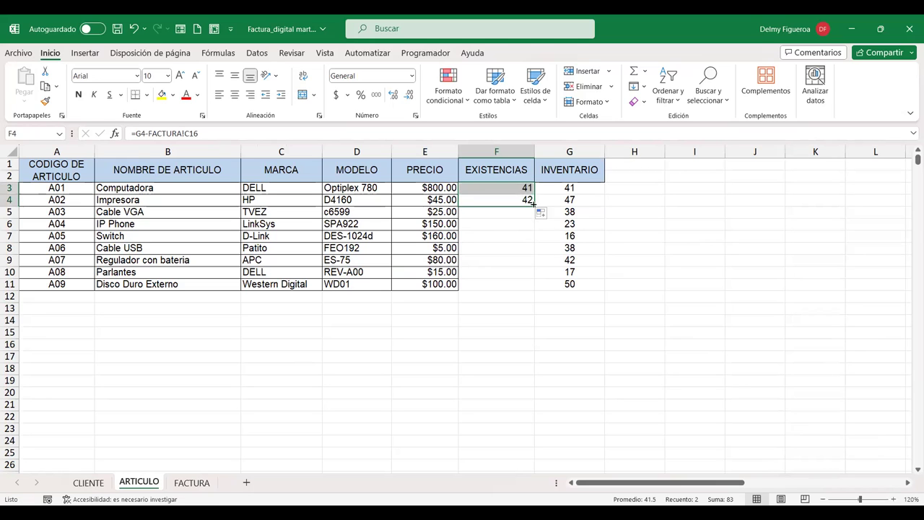
left_click(534, 204)
left_click_drag(534, 207, 534, 296)
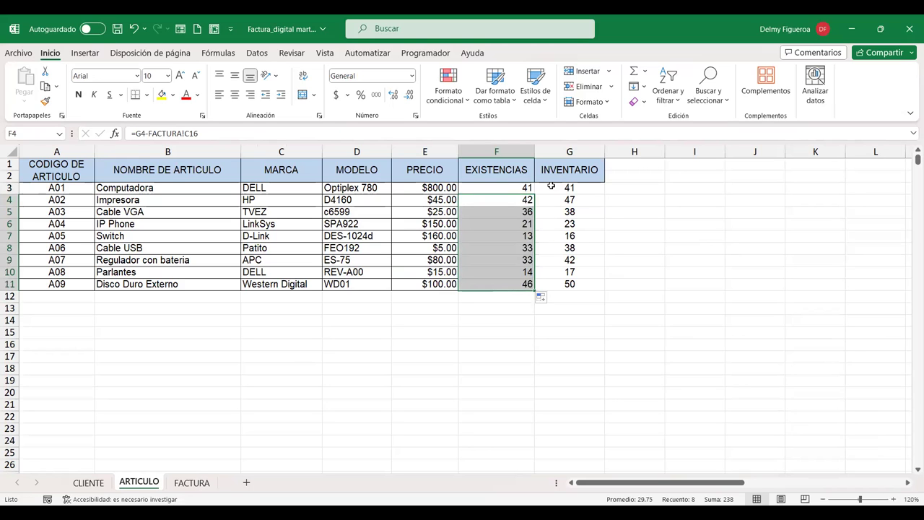
left_click(513, 215)
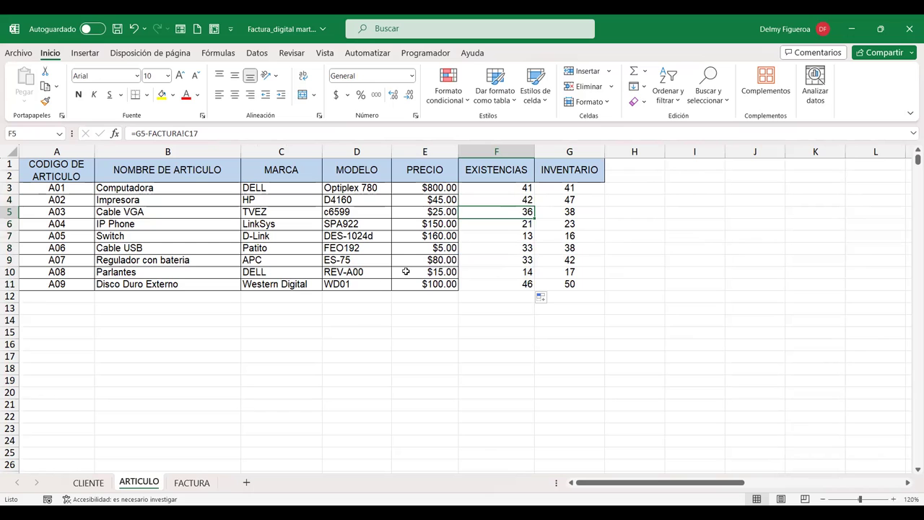
Compare the copied stock formulas with the FACTURA invoice quantities.
left_click(192, 484)
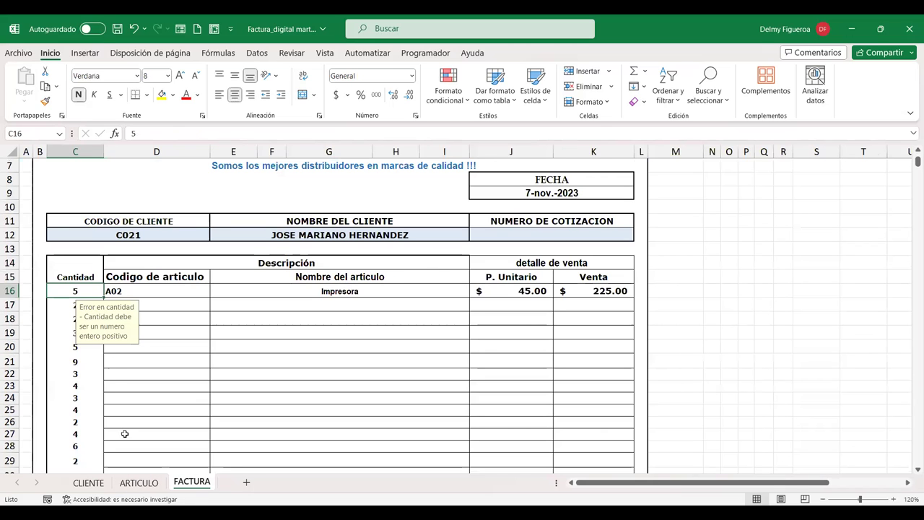
left_click(151, 488)
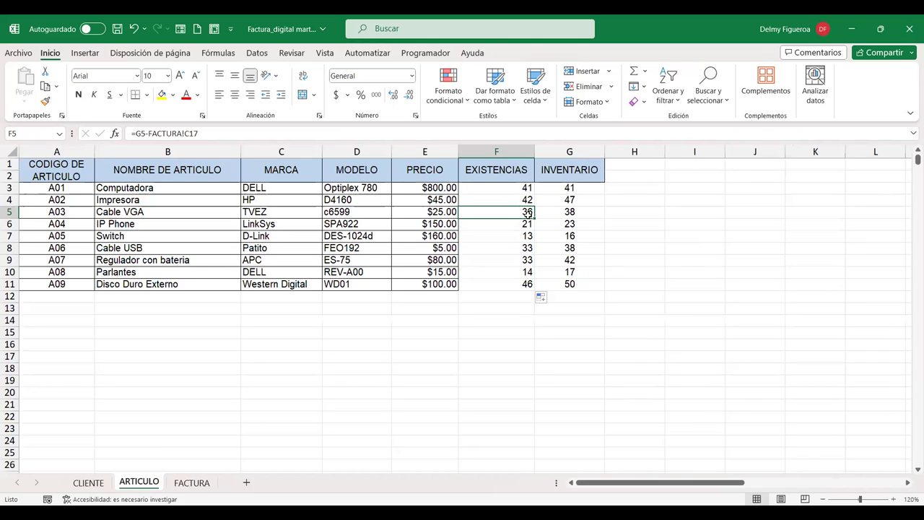
left_click(192, 482)
left_click(289, 355)
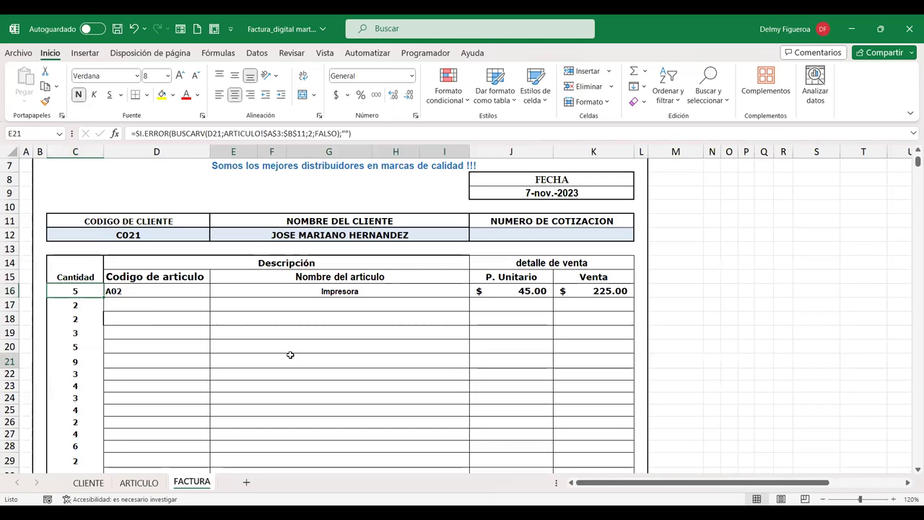
left_click(150, 484)
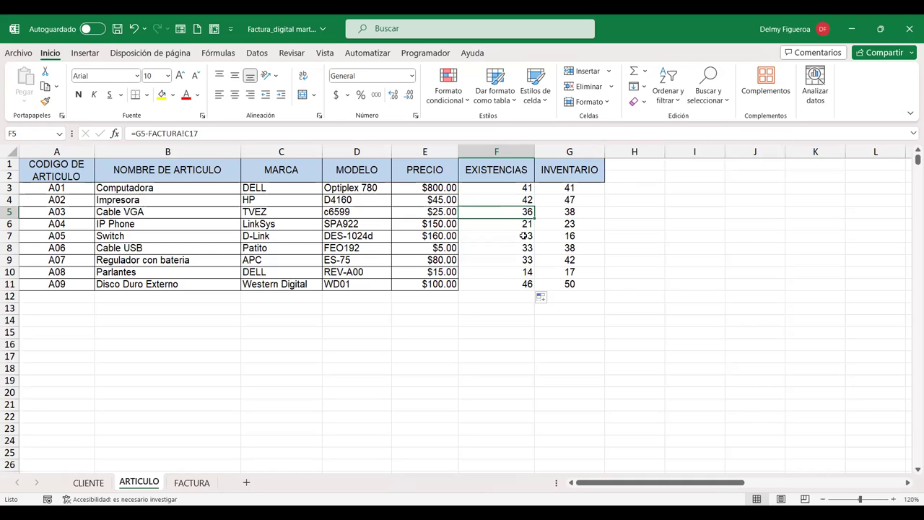
Select and clear the sample quantities C17:C38 in FACTURA's Cantidad column.
left_click(192, 479)
left_click(191, 479)
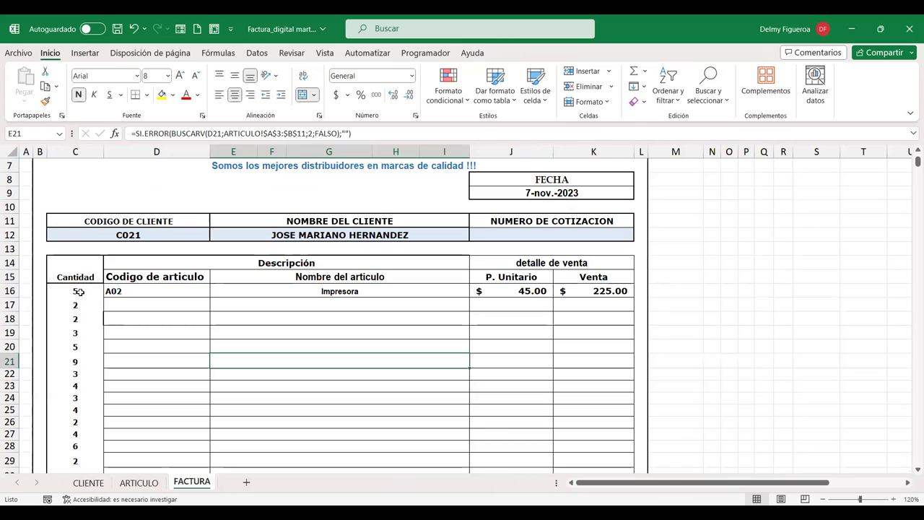
left_click_drag(75, 305, 75, 318)
left_click_drag(74, 400, 75, 468)
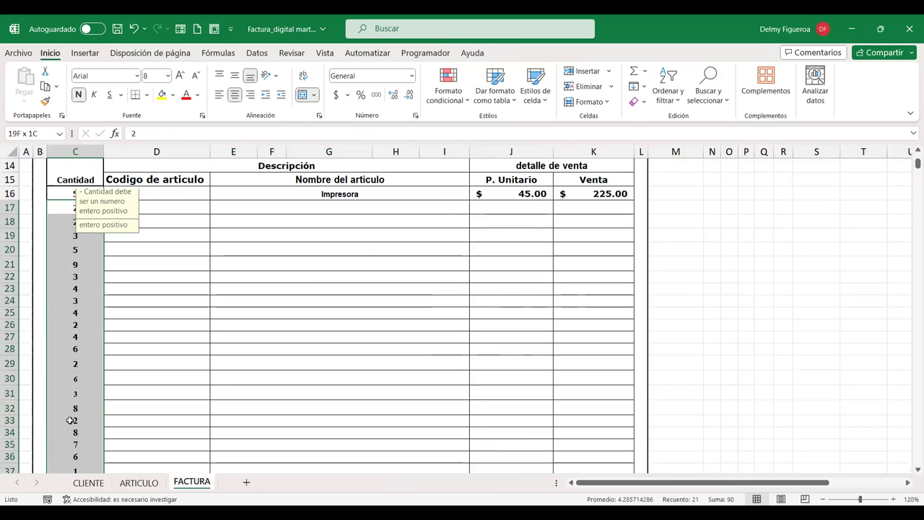
left_click_drag(70, 420, 73, 415)
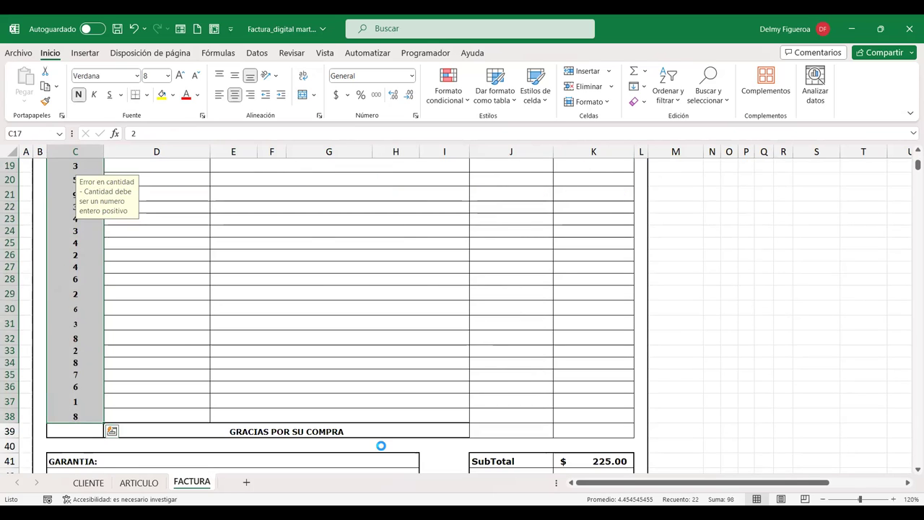
scroll(381, 446, "up", 4)
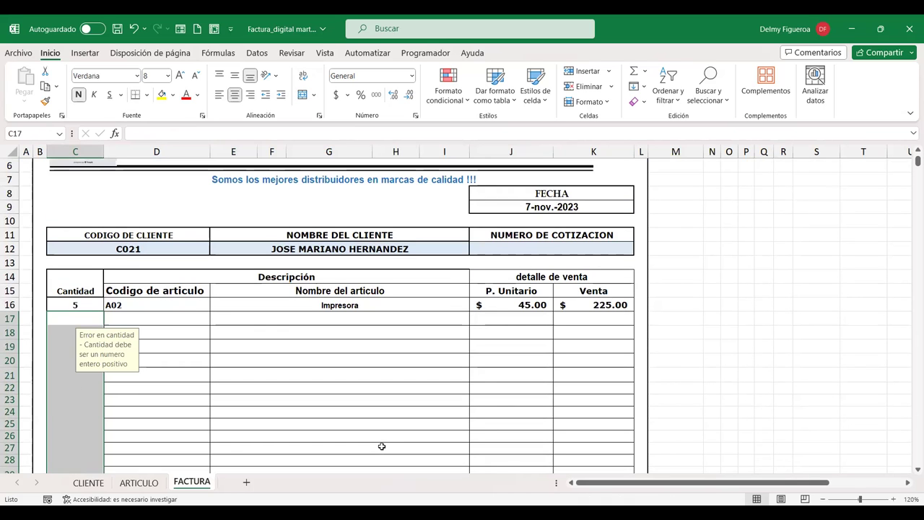
left_click(253, 319)
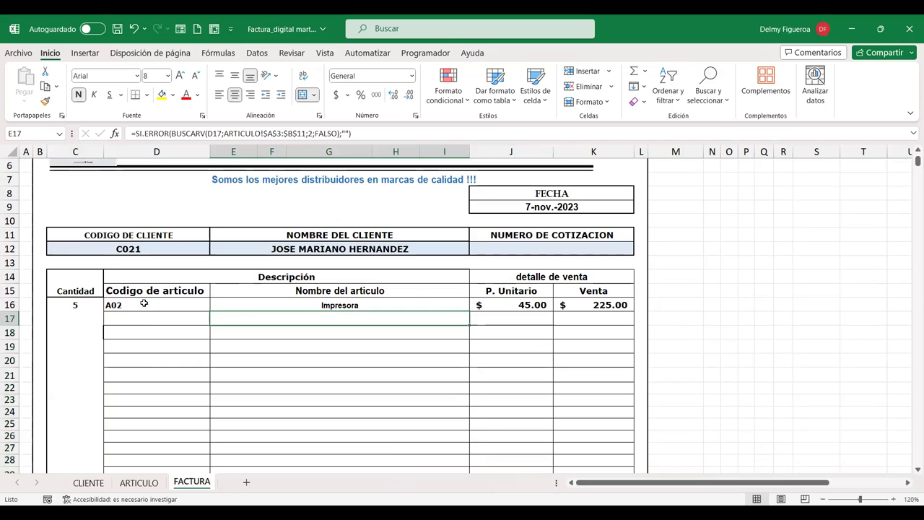
Reselect the emptied Cantidad cells, review their border options, then select D17.
left_click_drag(87, 303, 86, 398)
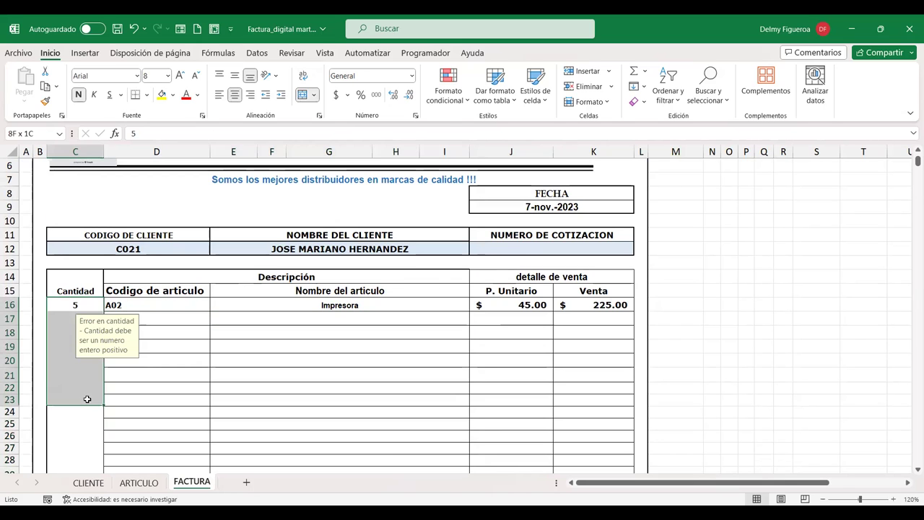
scroll(87, 397, "down", 3)
scroll(87, 398, "down", 1)
scroll(87, 397, "down", 1)
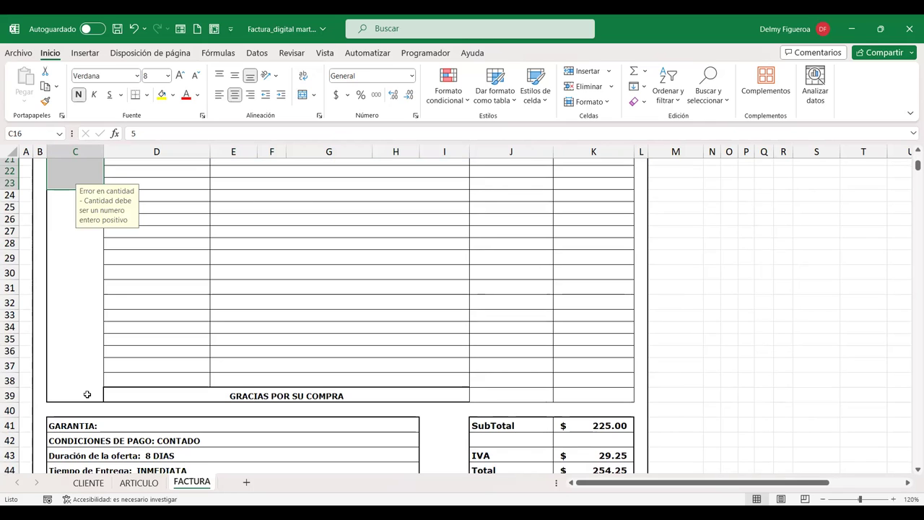
scroll(85, 154, "up", 4)
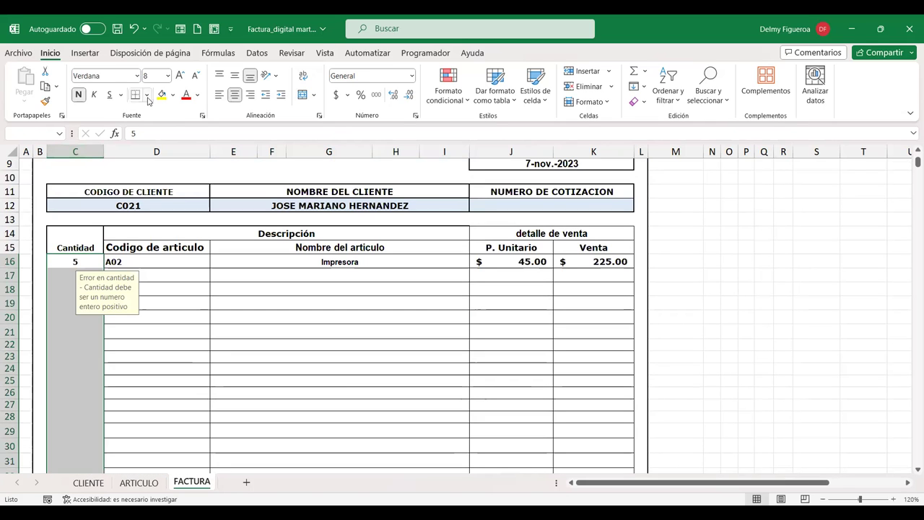
left_click(147, 95)
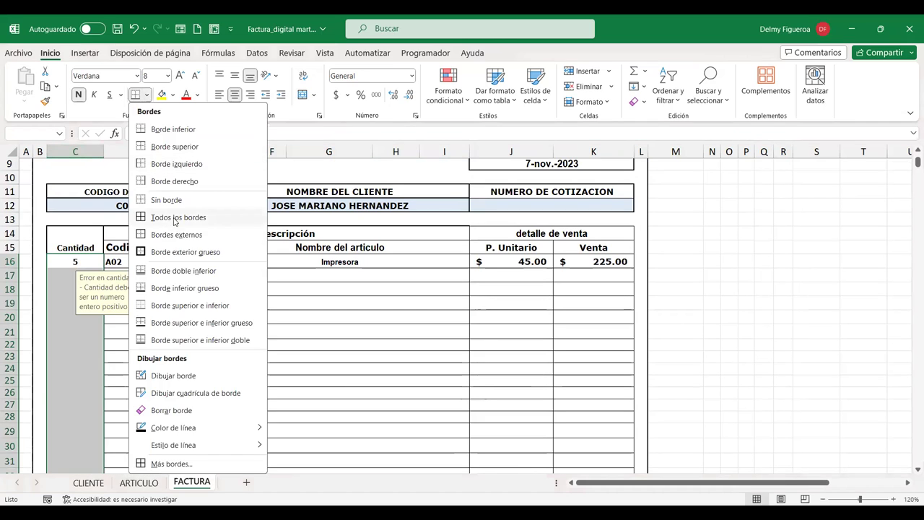
left_click(123, 303)
left_click(176, 276)
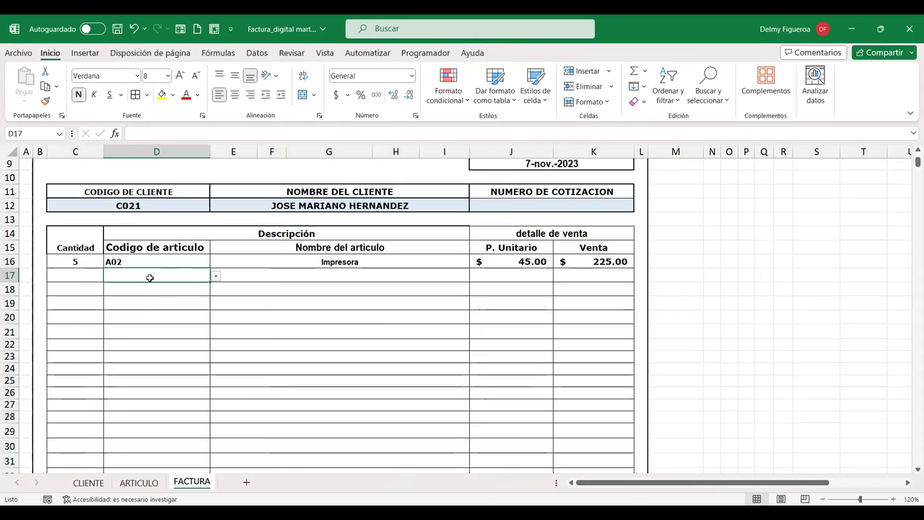
left_click(139, 482)
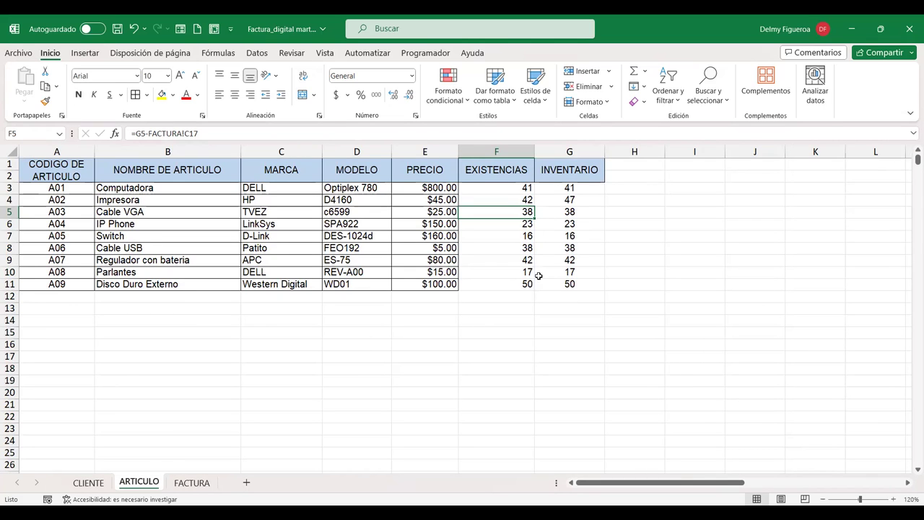
left_click(514, 199)
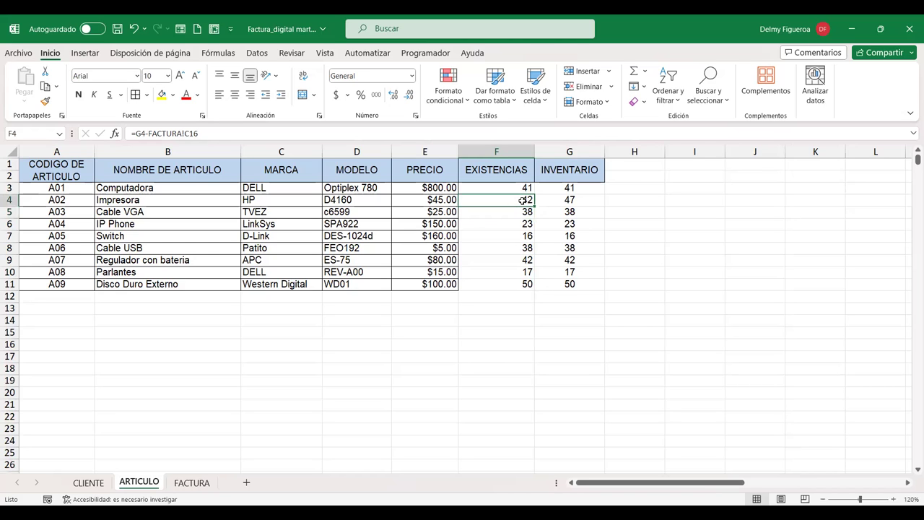
left_click(191, 484)
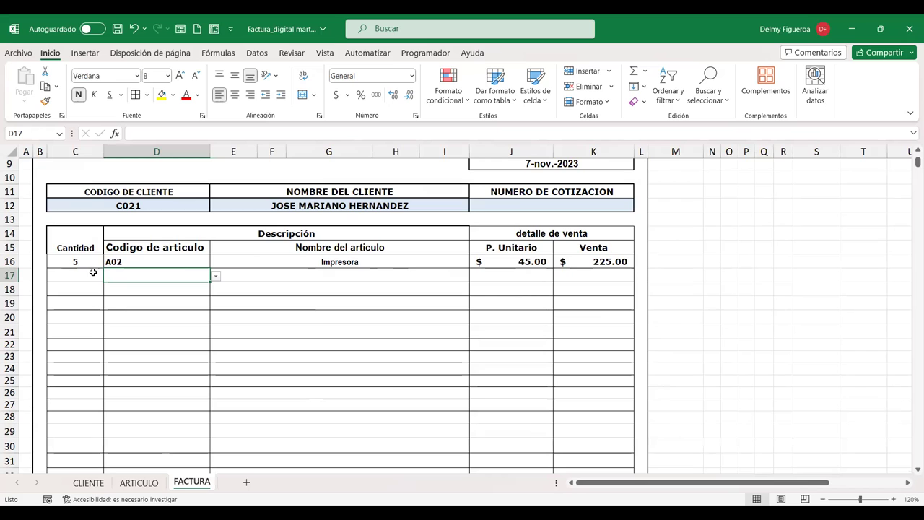
left_click(143, 482)
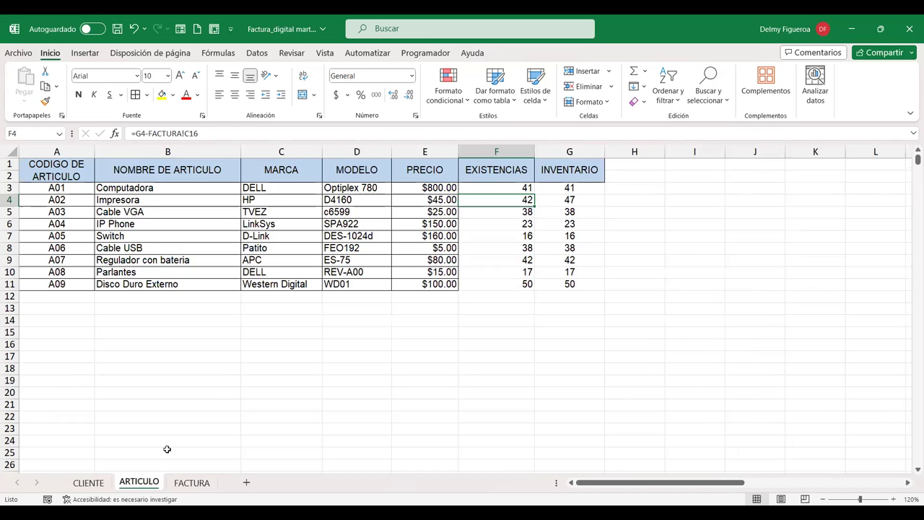
left_click(191, 483)
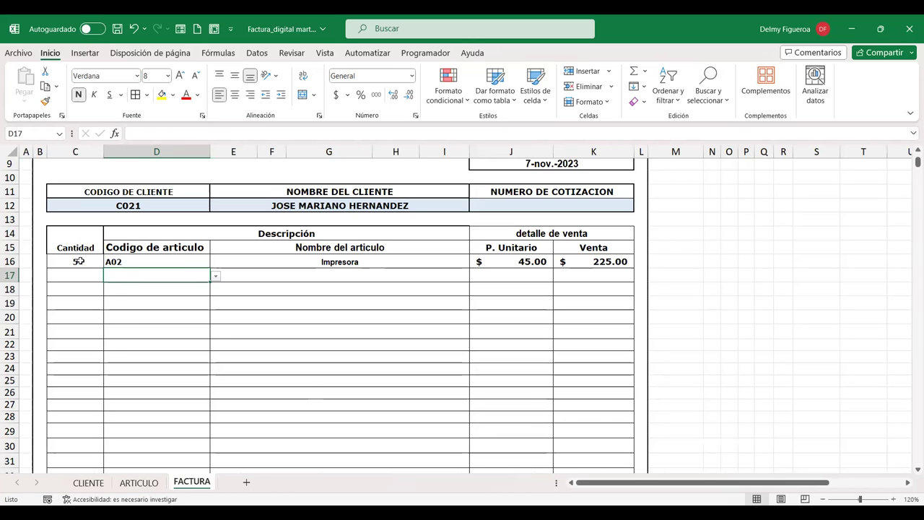
left_click_drag(79, 261, 77, 318)
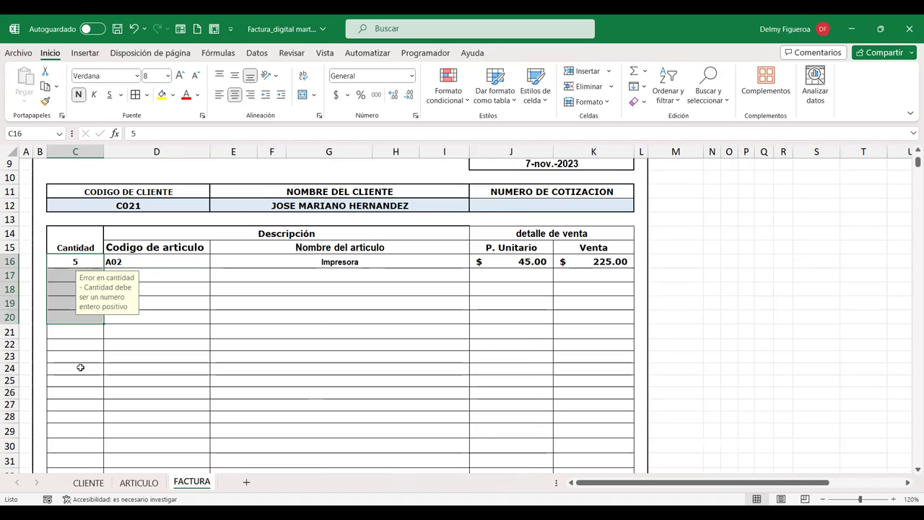
scroll(80, 367, "down", 1)
scroll(80, 367, "down", 2)
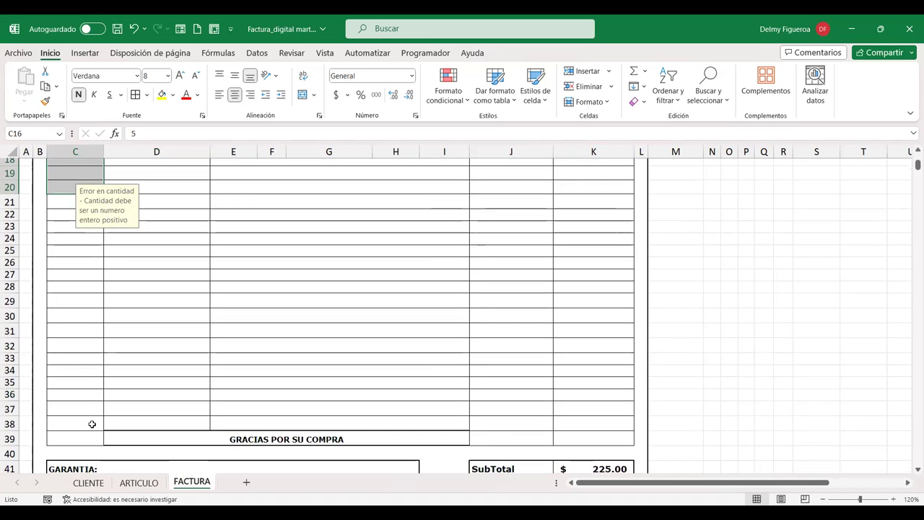
scroll(93, 412, "up", 2)
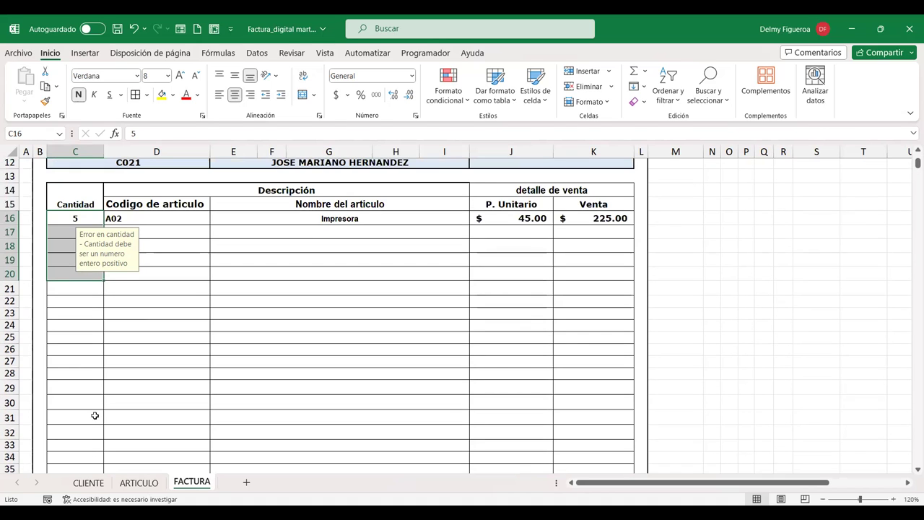
scroll(93, 412, "up", 1)
left_click(95, 260)
left_click(149, 258)
left_click(70, 257)
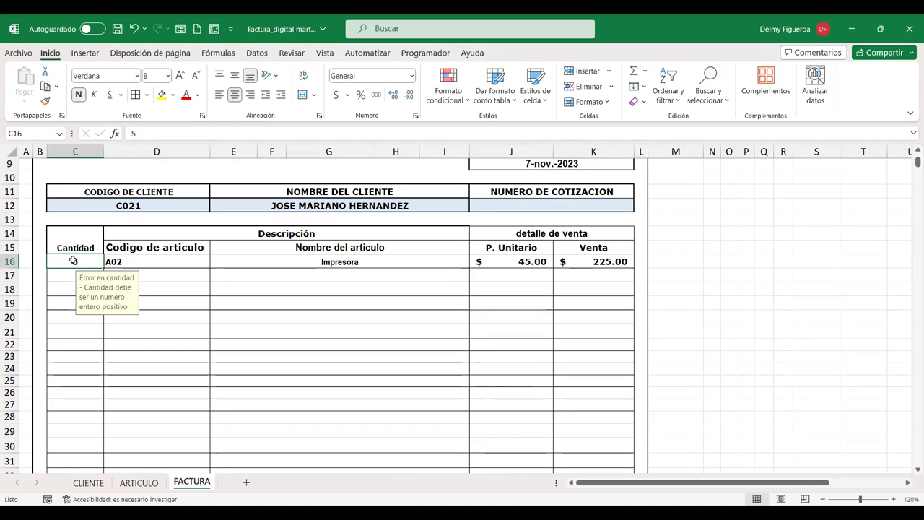
left_click(138, 481)
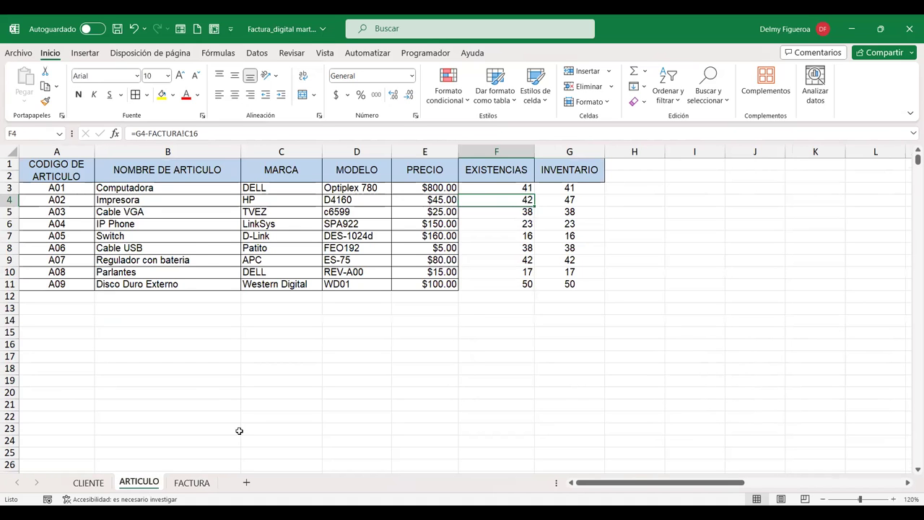
left_click(191, 483)
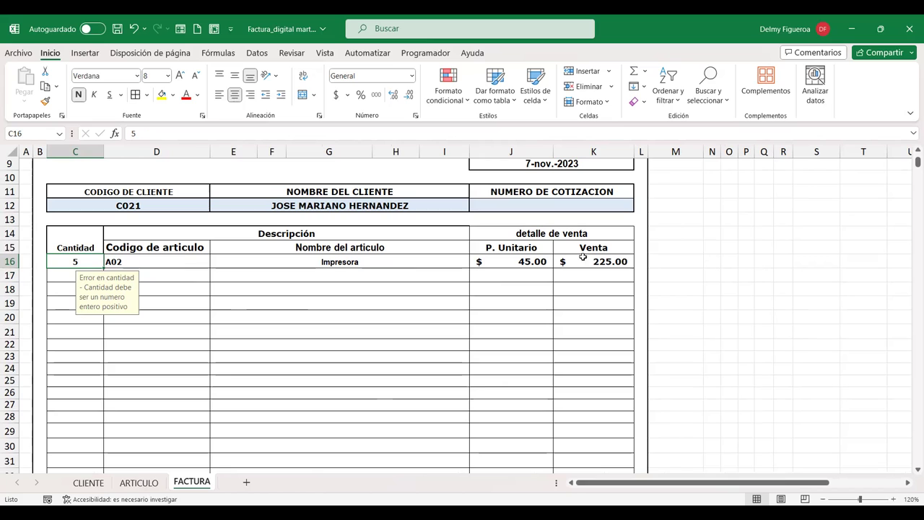
left_click(716, 260)
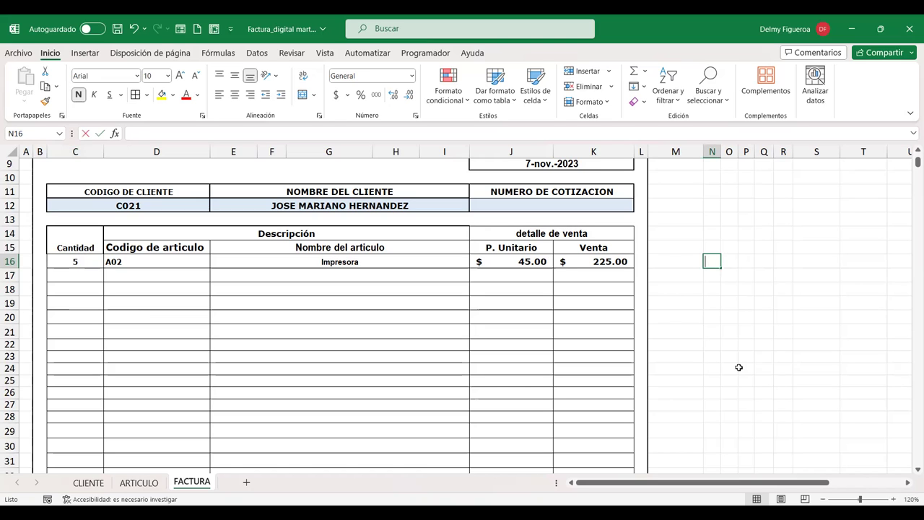
Begin a C16 comparison formula in N16, then cancel it.
type("=")
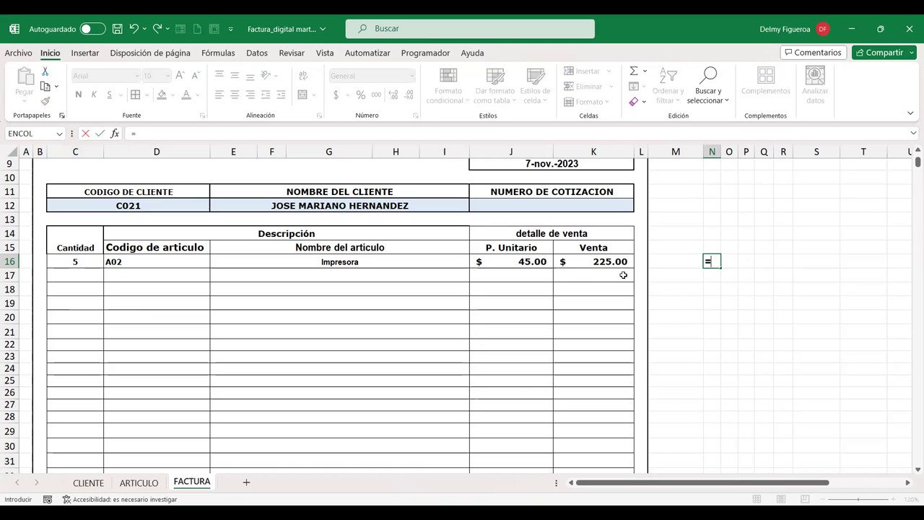
left_click(81, 261)
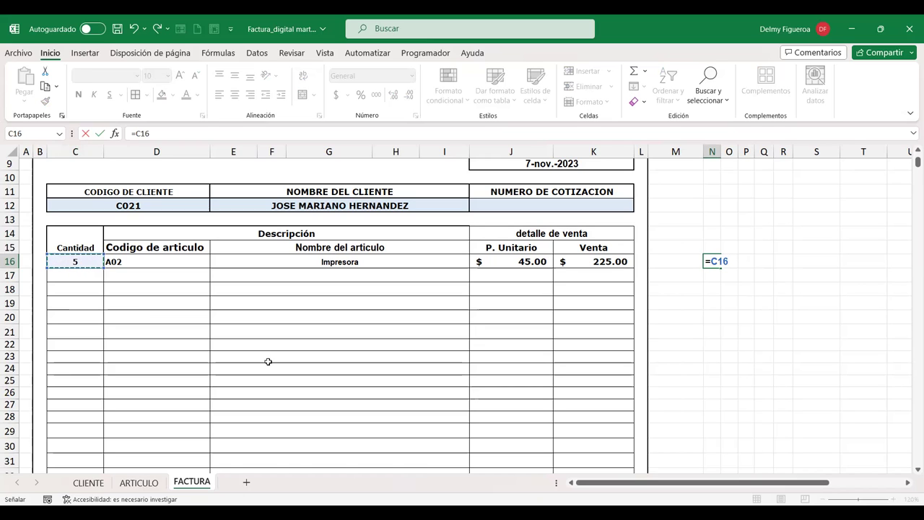
type("<")
key("Escape")
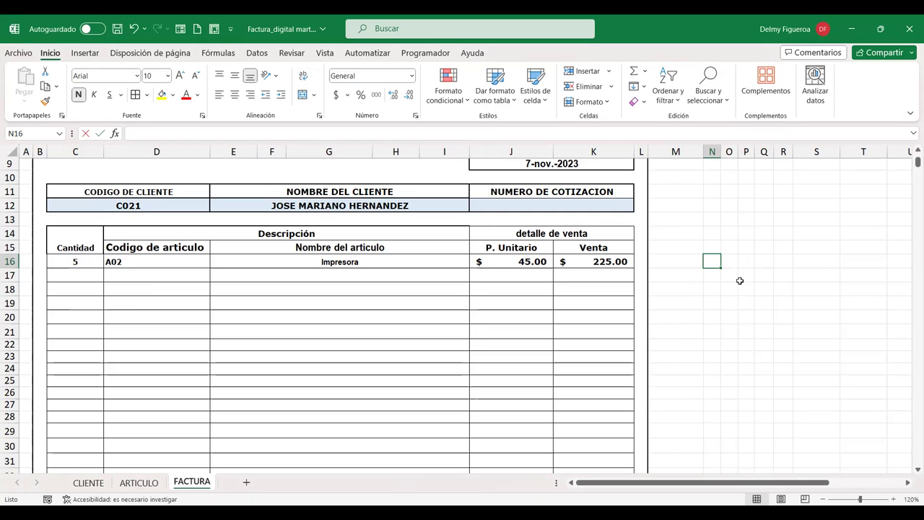
Enter =C16<=ARTICULO!F3 in N16 and autofit column N to show VERDADERO.
type("=")
left_click(83, 260)
type("<=")
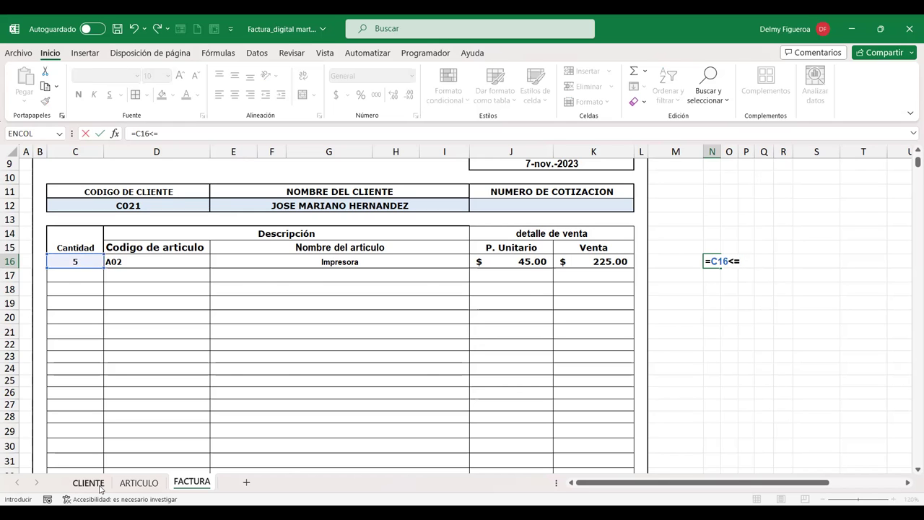
left_click(98, 485)
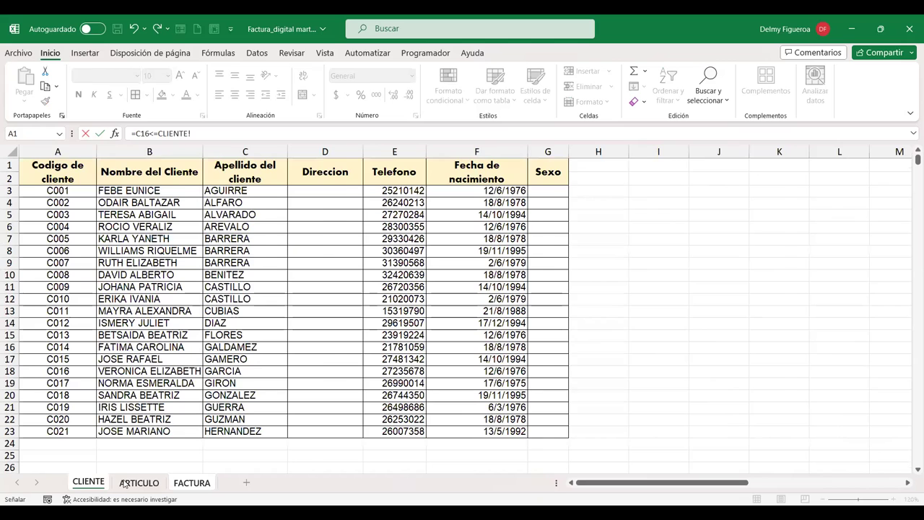
left_click(140, 482)
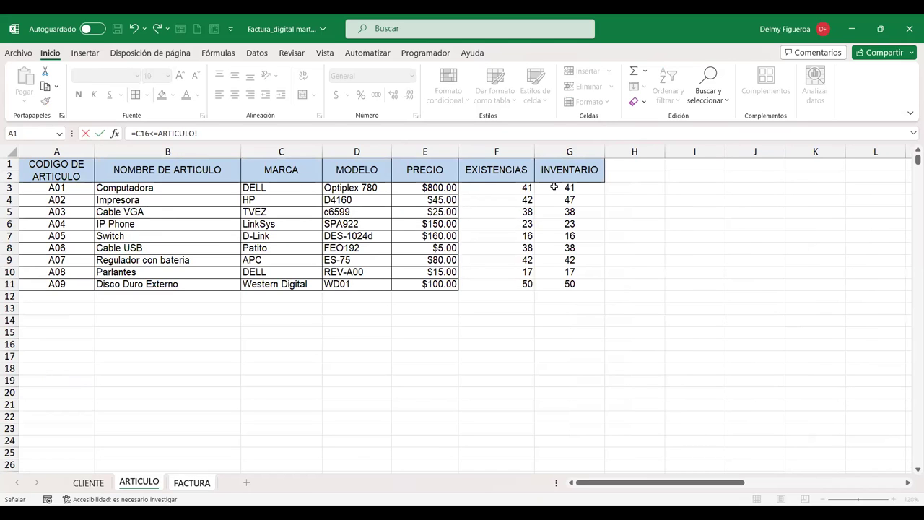
left_click(499, 189)
key("Return")
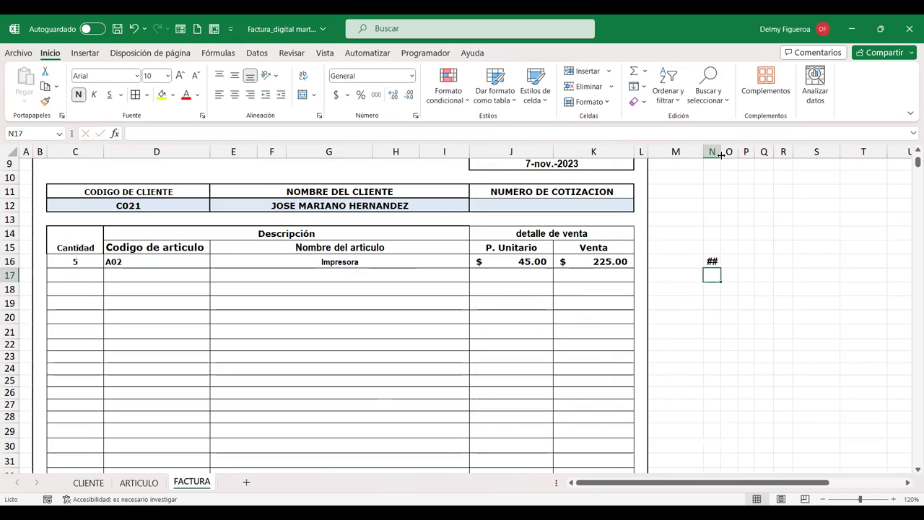
double_click(720, 154)
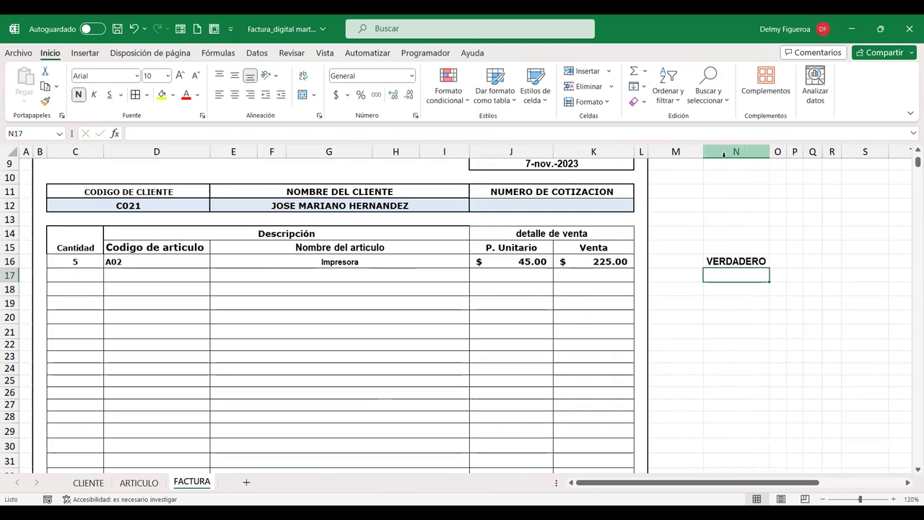
left_click(751, 262)
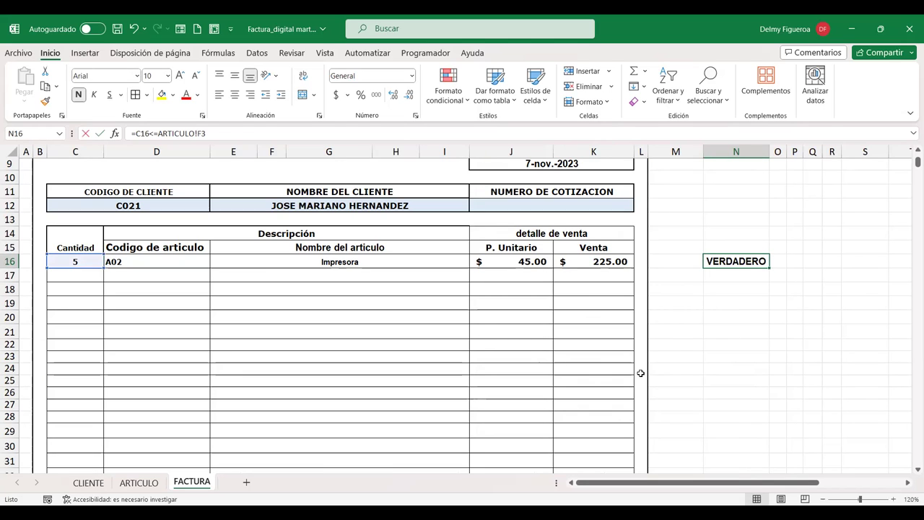
Recommit N16's stock check and compare it with the stock formula in ARTICULO's F3.
key("F2")
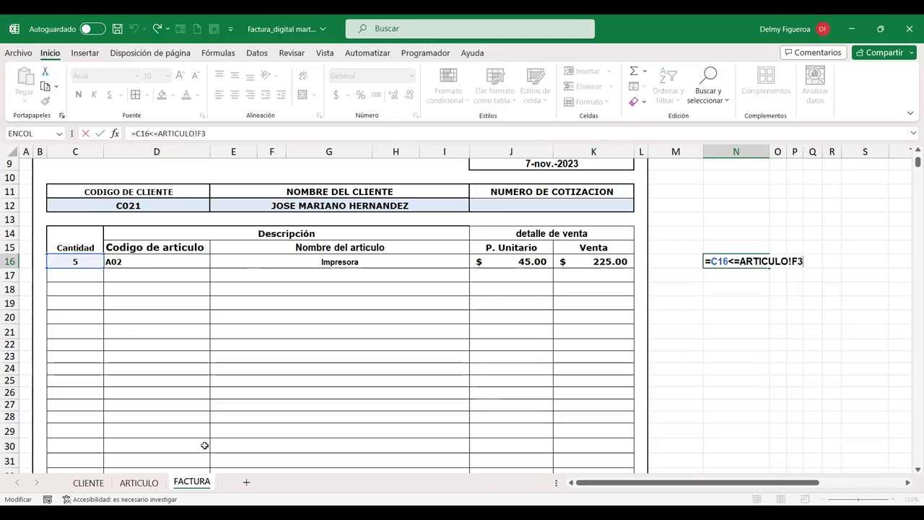
key("Return")
left_click(148, 488)
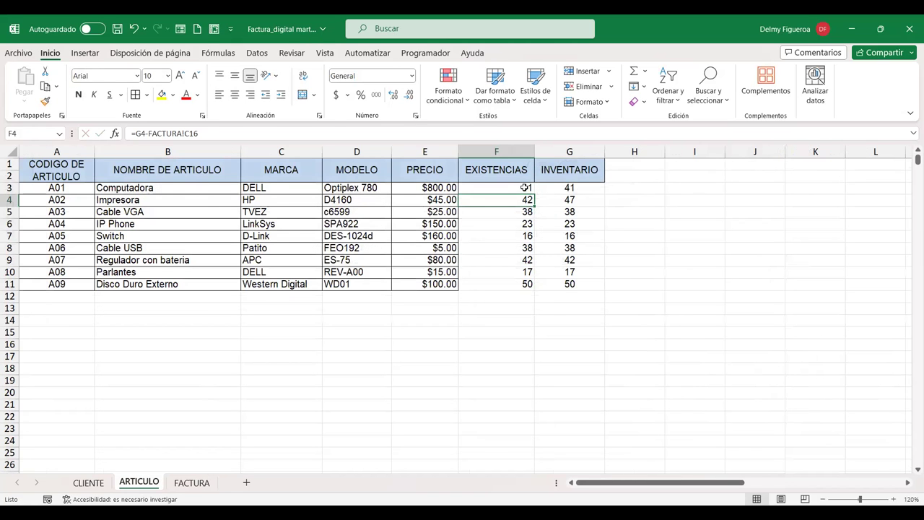
left_click(189, 482)
left_click(736, 261)
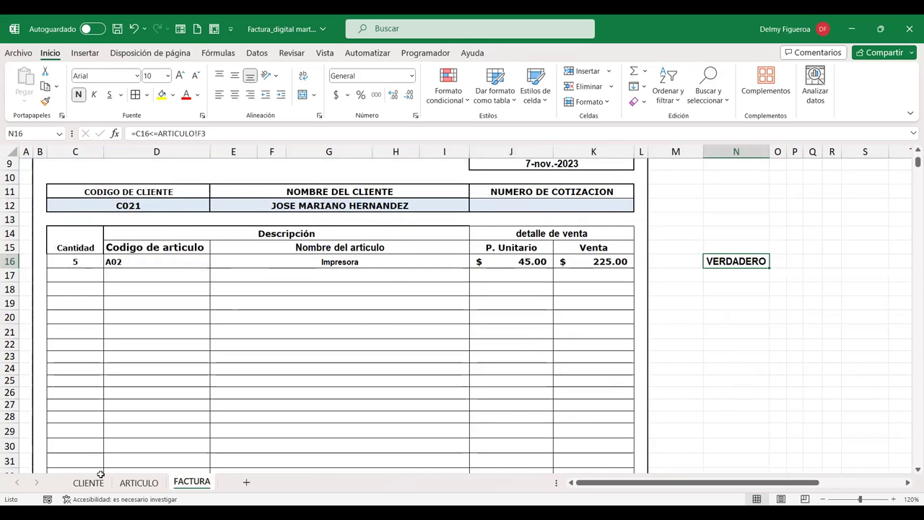
left_click(139, 482)
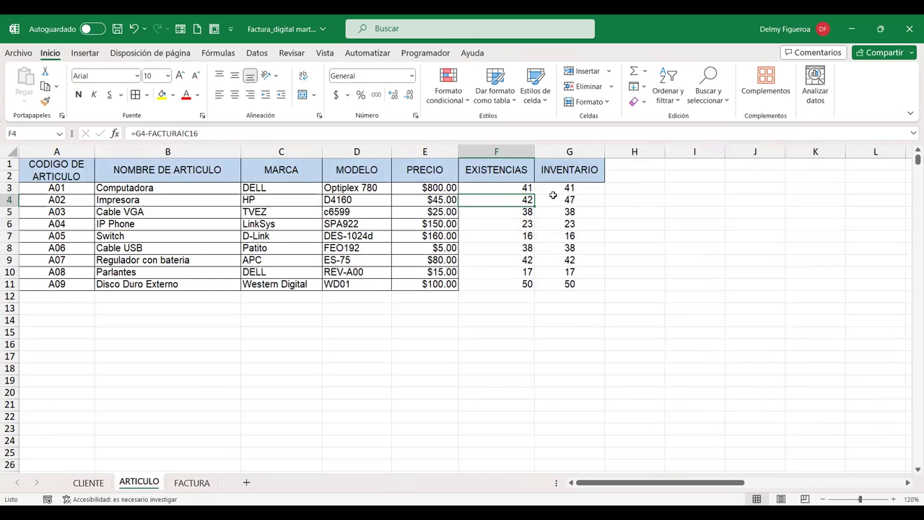
left_click(504, 186)
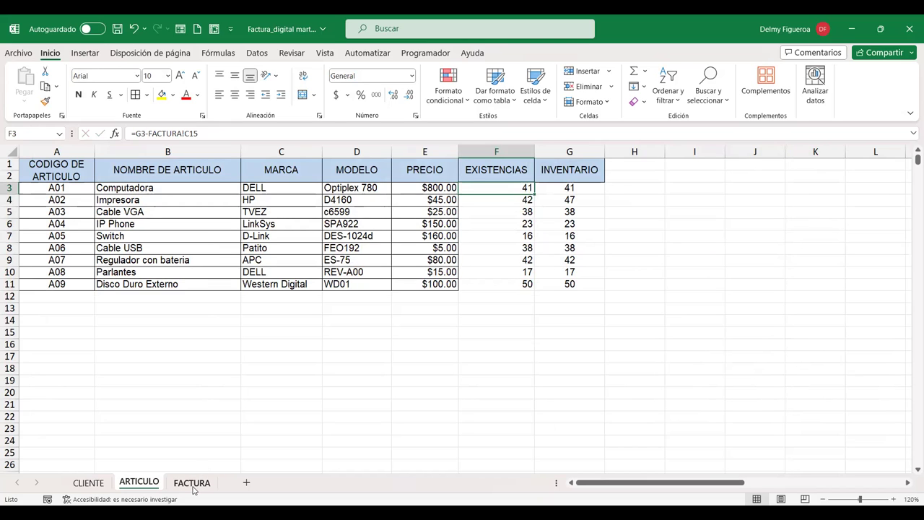
Show the A01–A09 article code list for D16 on the invoice.
left_click(193, 484)
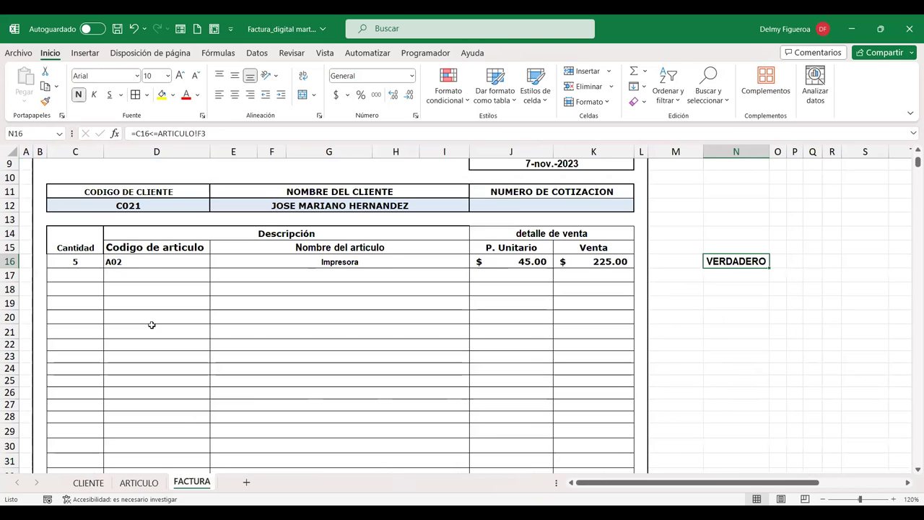
left_click(150, 261)
left_click(215, 262)
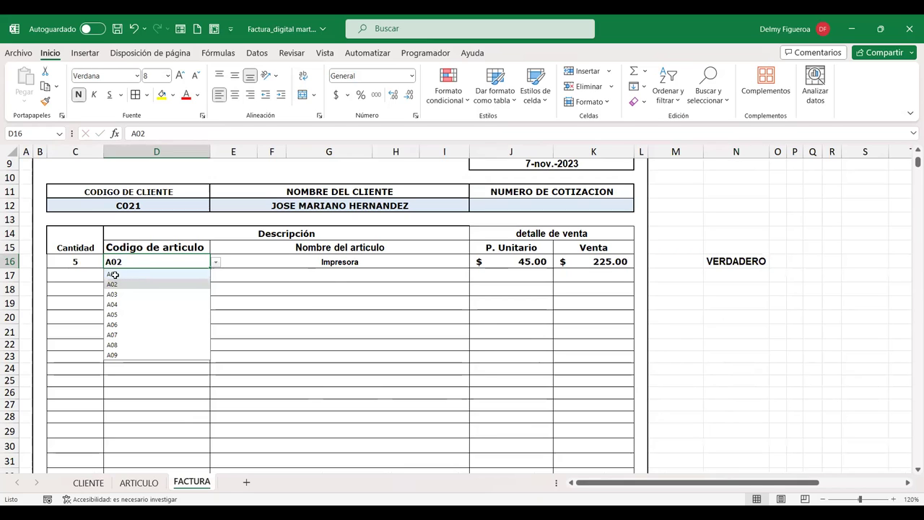
Choose article A01 Computadora in D16 and set its quantity to 41.
left_click(114, 275)
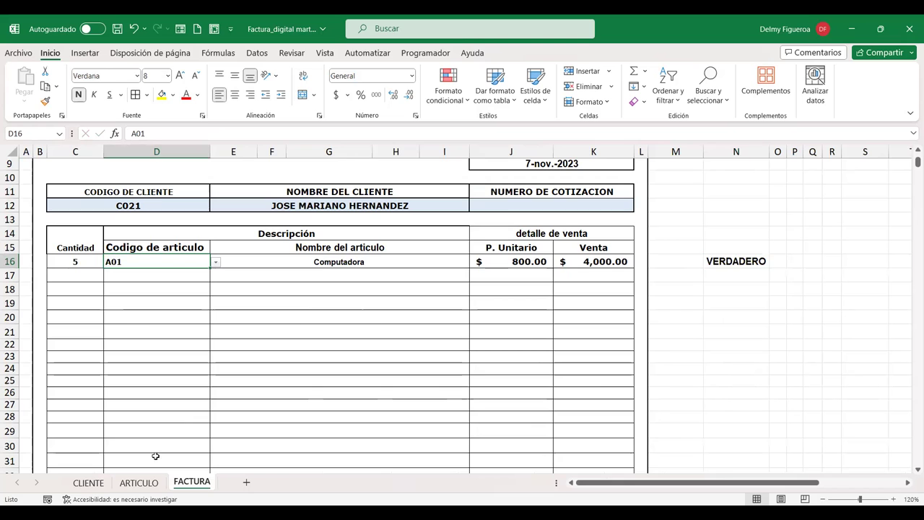
left_click(139, 482)
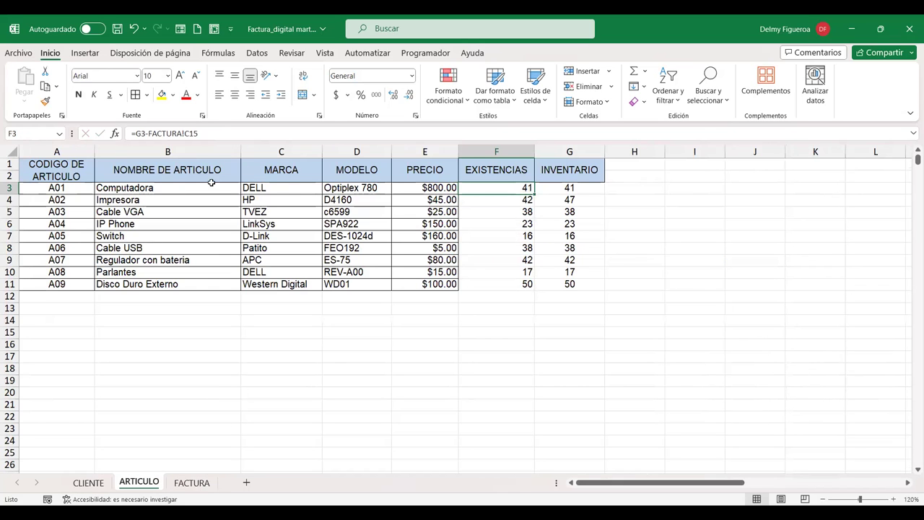
left_click(191, 482)
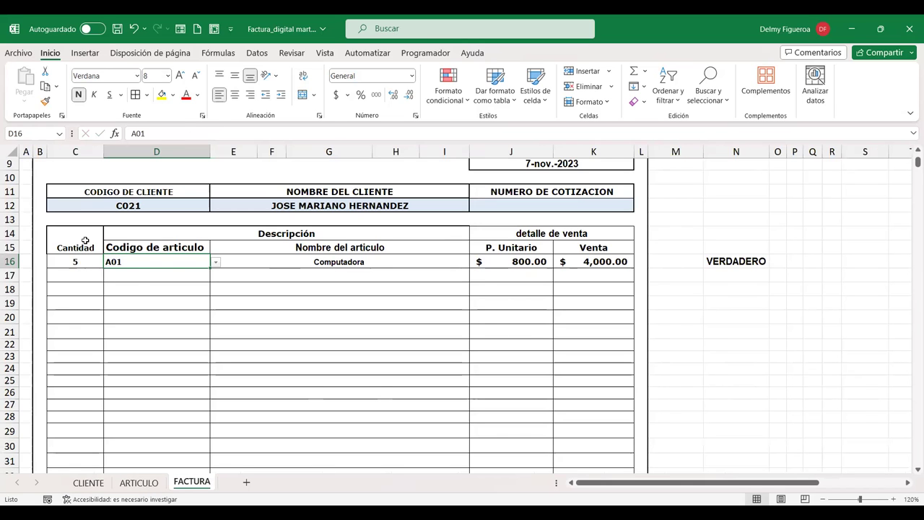
left_click(76, 260)
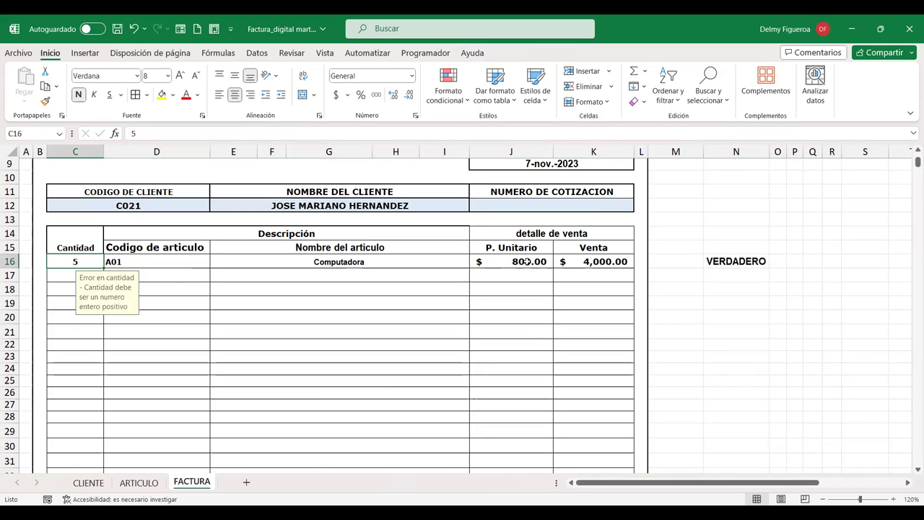
type("41")
key("Tab")
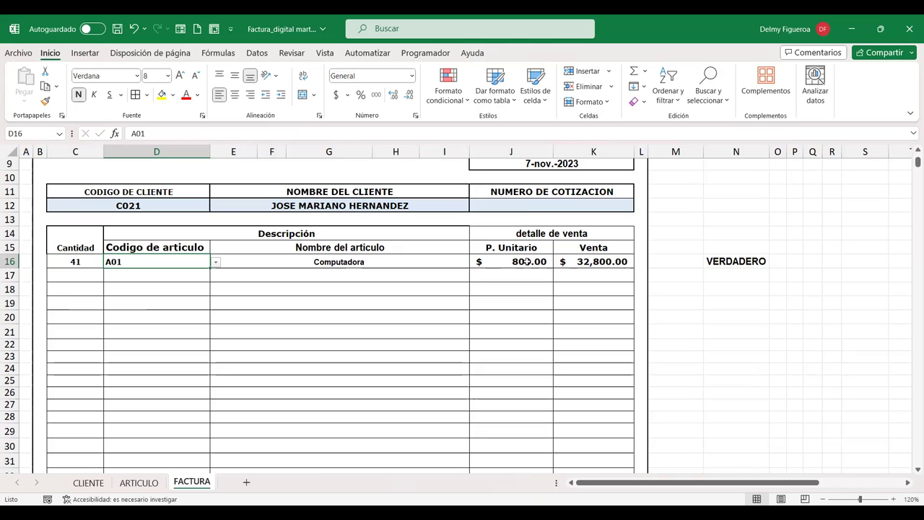
key("Left")
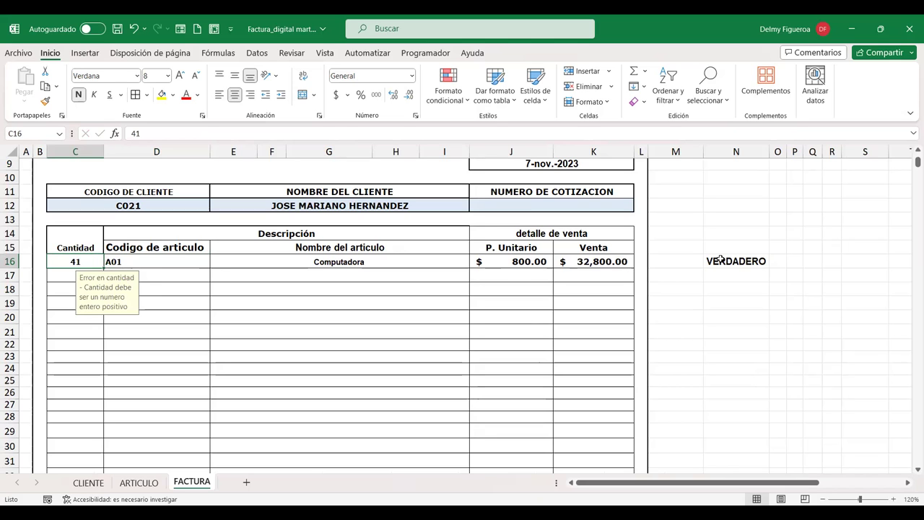
Reconfirm N16's stock check, still VERDADERO, and review ARTICULO's stock figures.
double_click(720, 259)
double_click(720, 259)
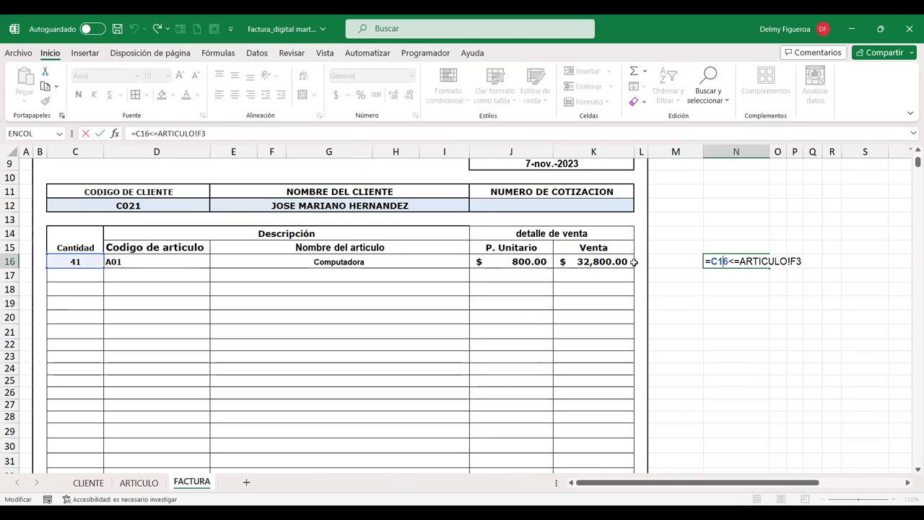
key("Return")
left_click(731, 260)
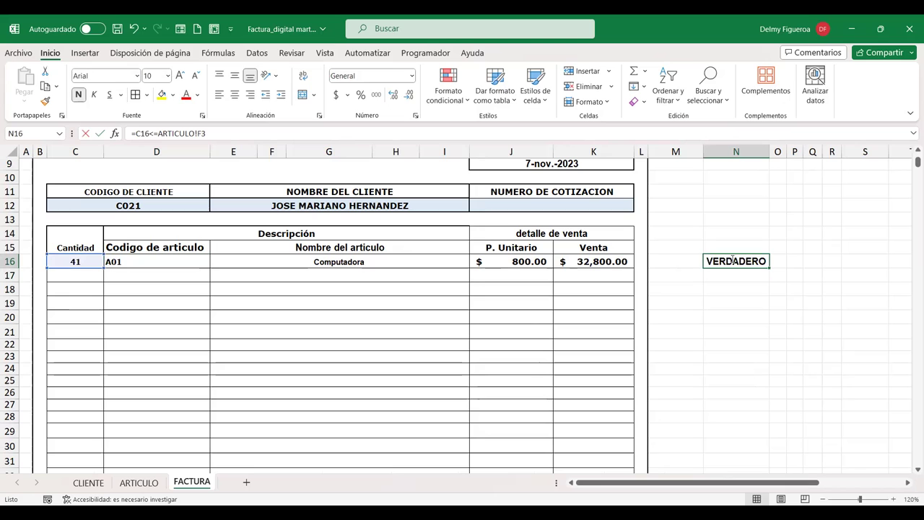
double_click(732, 260)
key("Return")
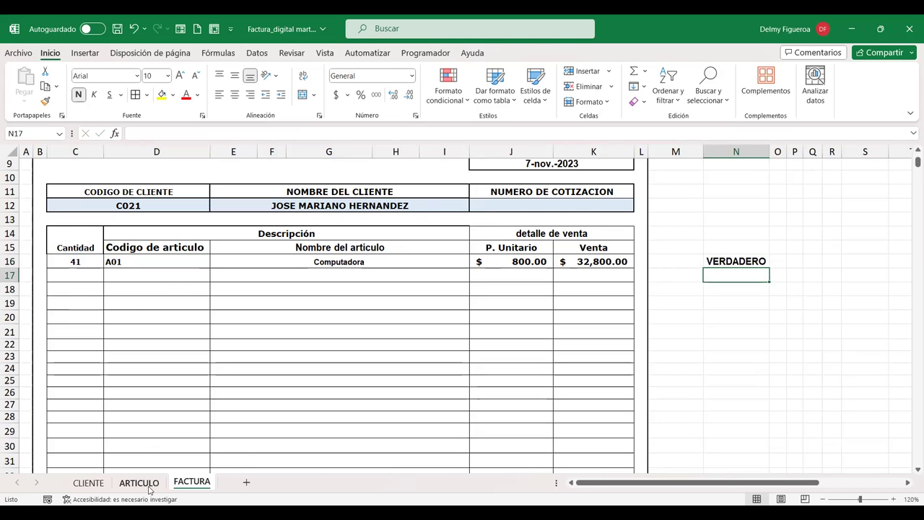
left_click(138, 482)
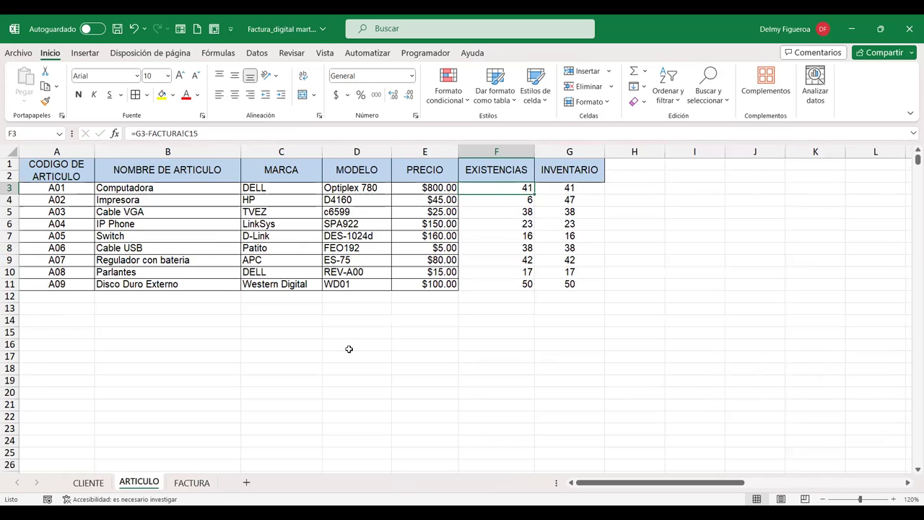
left_click(201, 489)
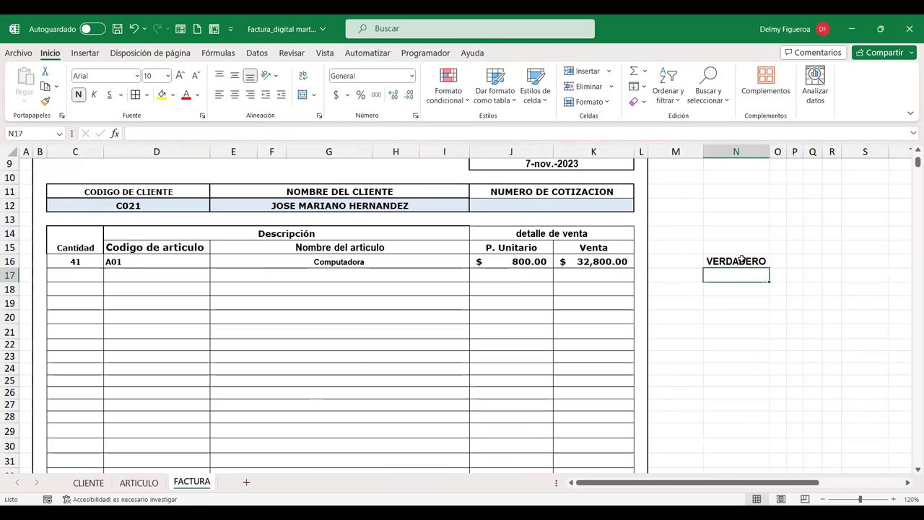
Raise the C16 quantity to 42 so the N16 check reads FALSO.
left_click(85, 261)
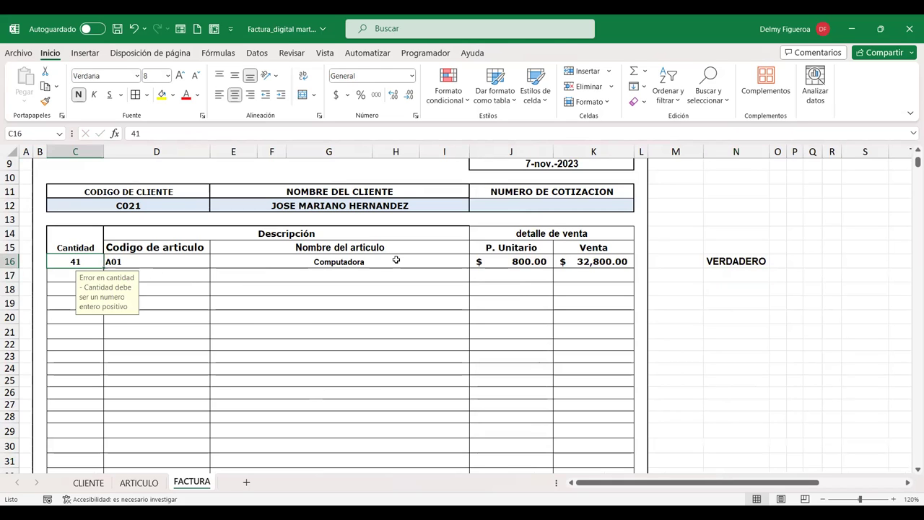
type("42")
key("Tab")
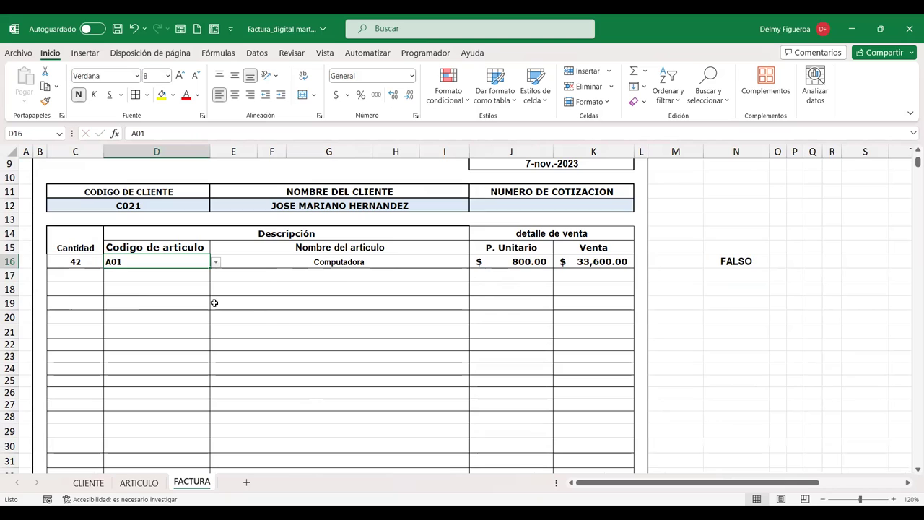
left_click(83, 261)
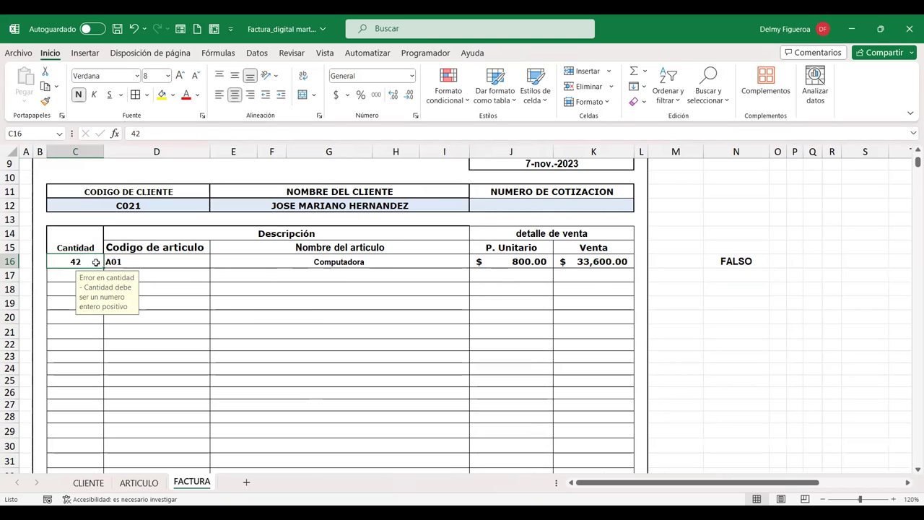
left_click(724, 261)
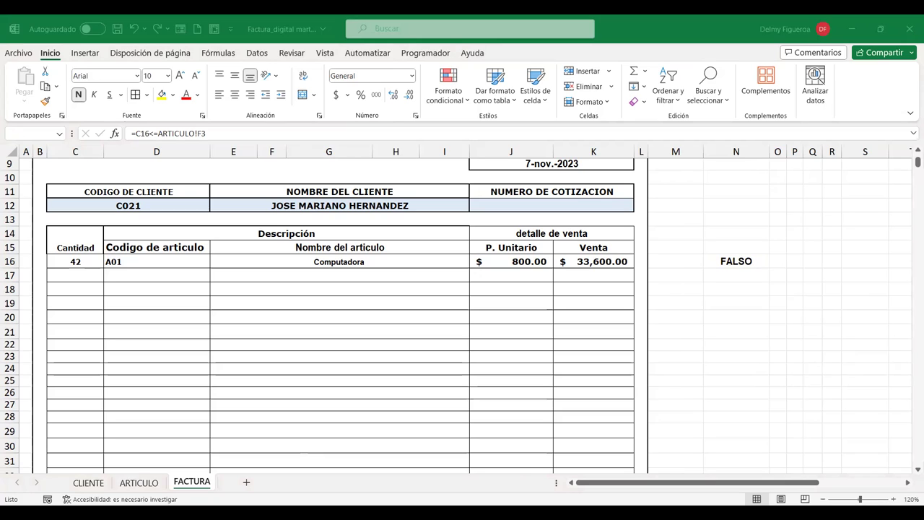
Try a D16 reference formula in N17, then cancel it and return to N16.
left_click(742, 275)
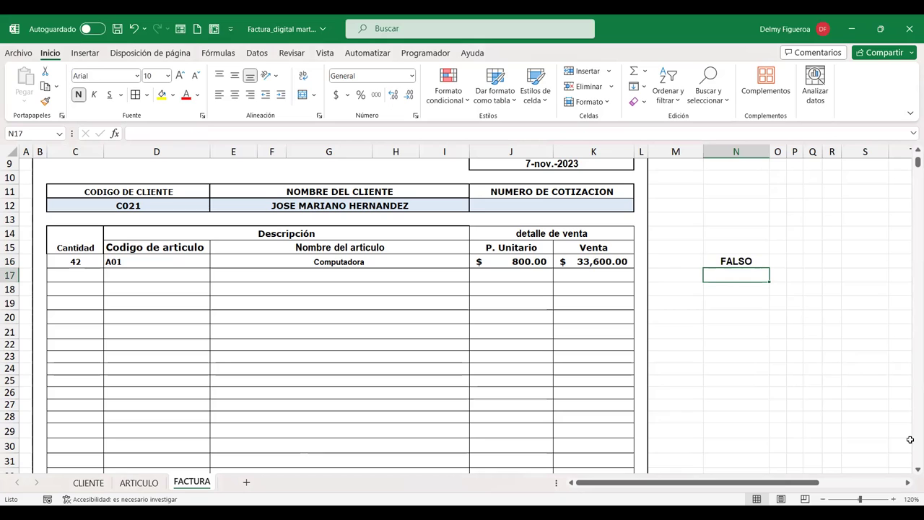
type("=")
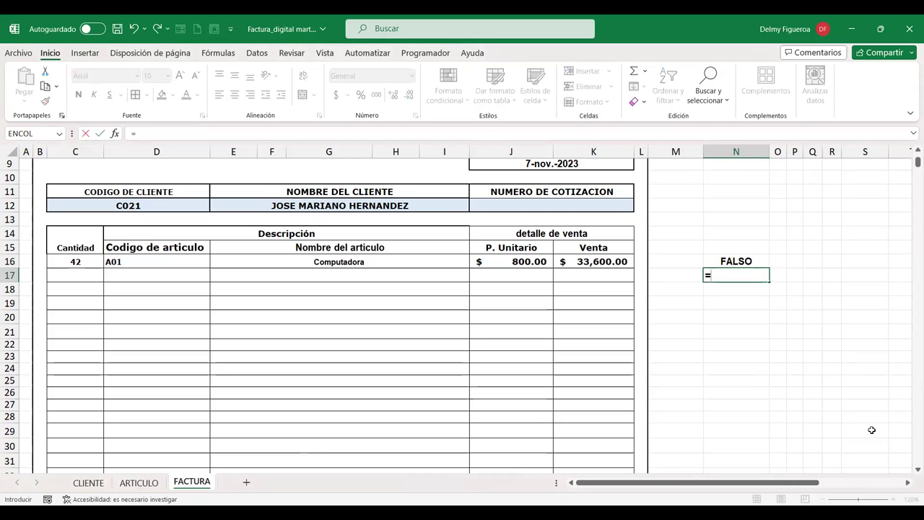
left_click(170, 260)
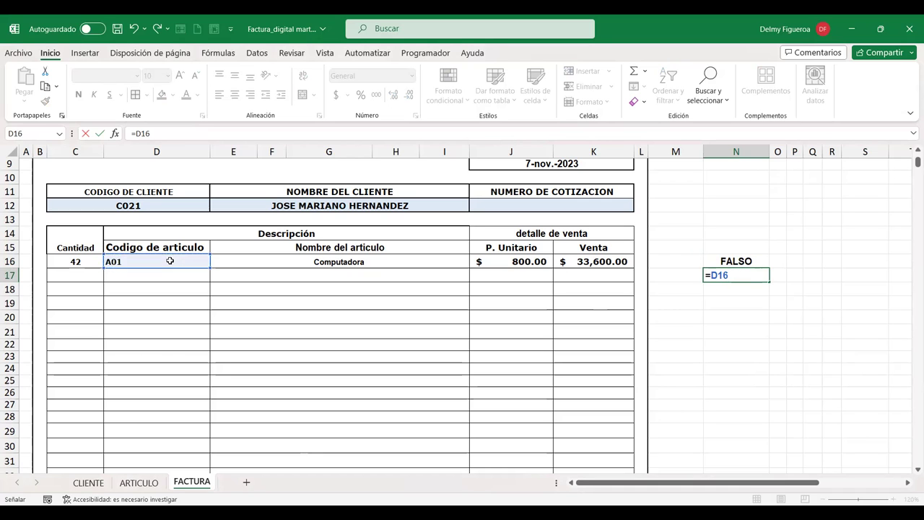
key("Escape")
key("Up")
key("Up")
key("Down")
In N16, replace the fixed ARTICULO!F3 reference with the BUSCARV function.
key("F2")
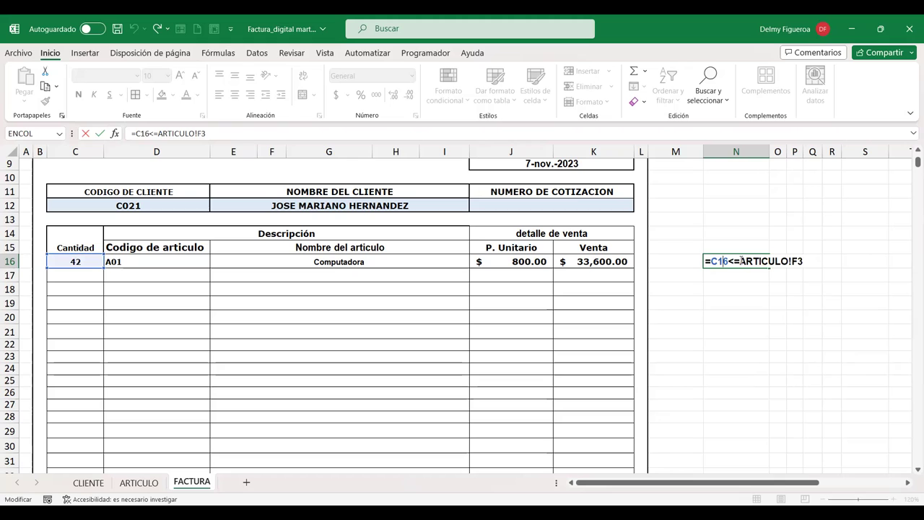
left_click_drag(739, 262, 804, 261)
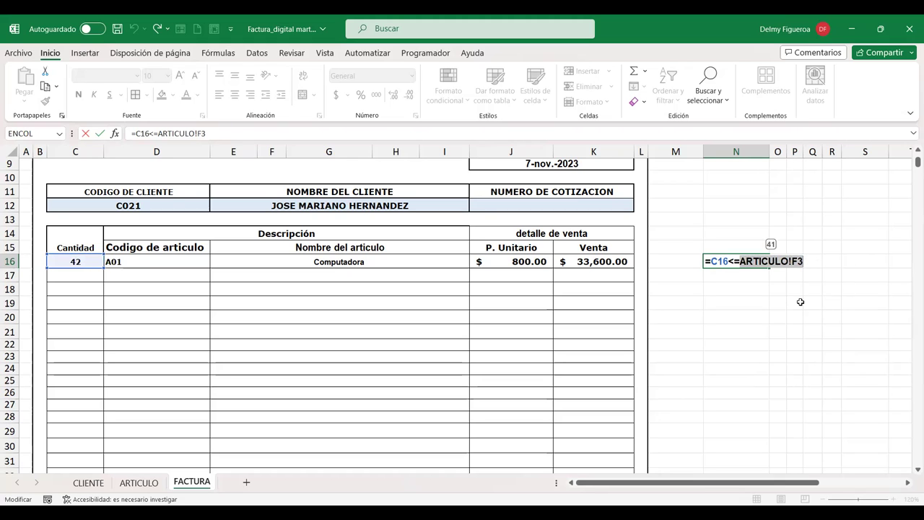
key("BackSpace")
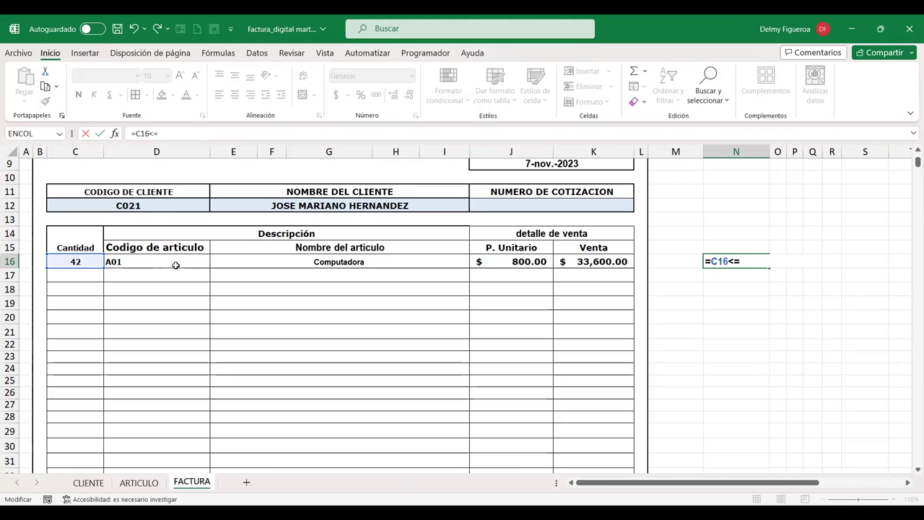
type("BUS")
left_click(762, 298)
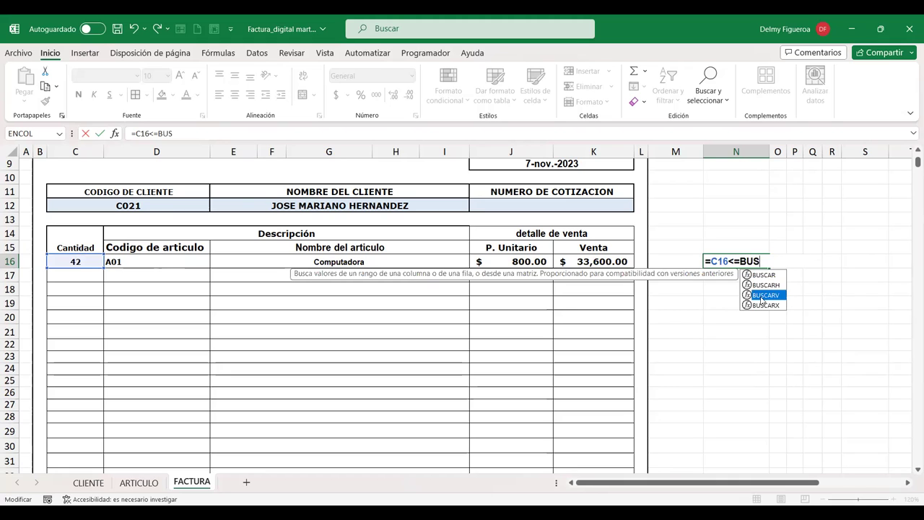
double_click(760, 296)
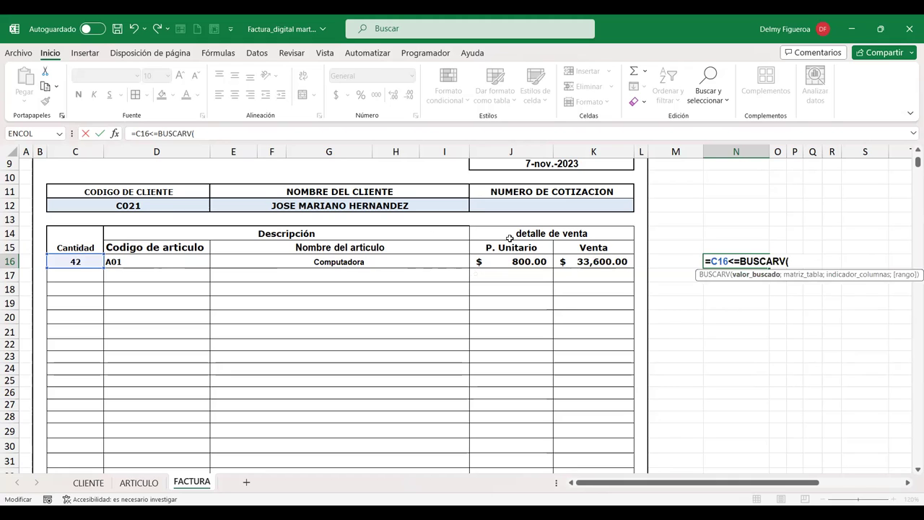
Complete the lookup as BUSCARV(D16;ARTICULO!A3:F11;6) and commit the formula.
left_click(177, 260)
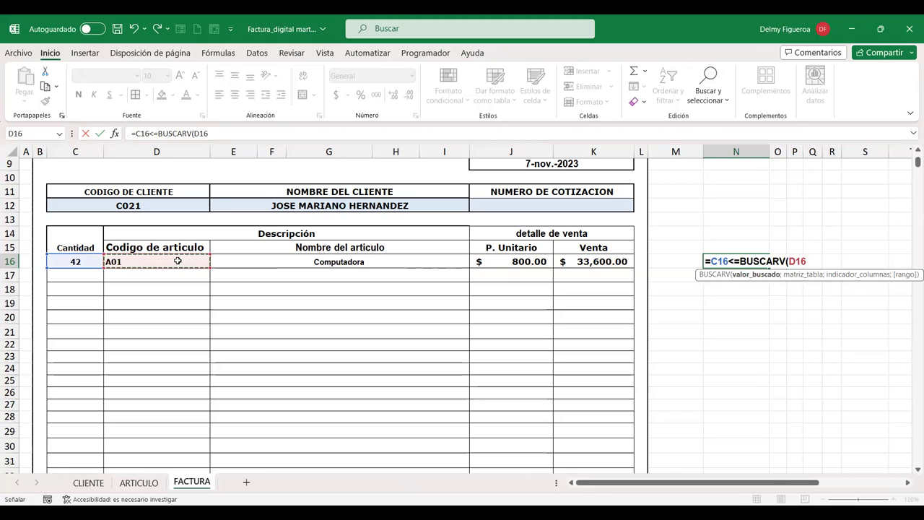
type(";")
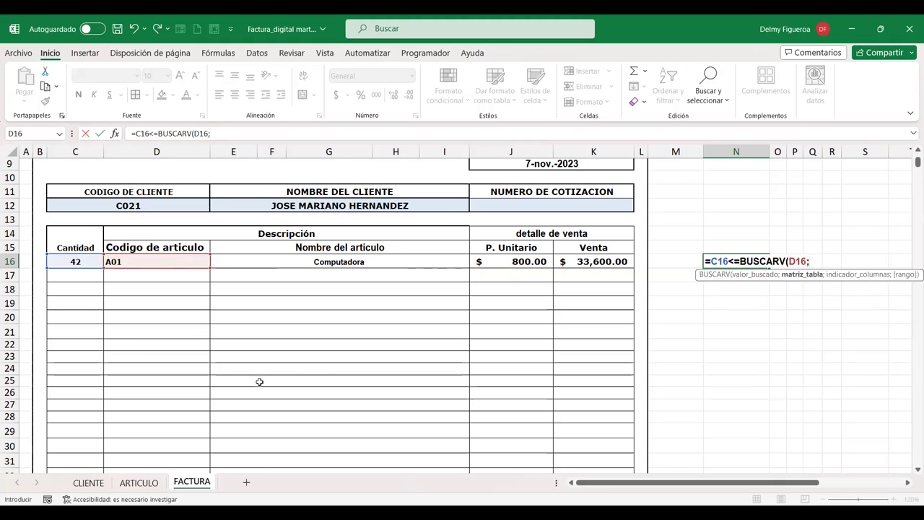
left_click(137, 482)
left_click(90, 189)
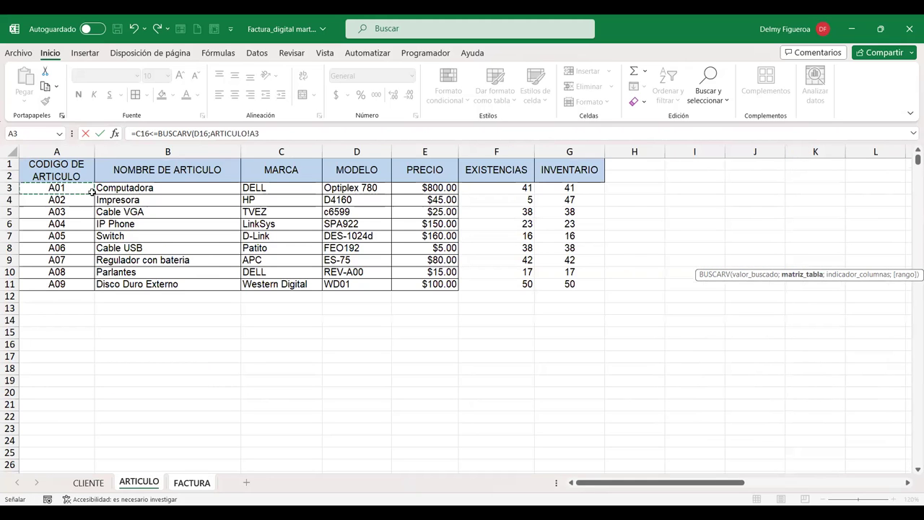
left_click(491, 213, "shift")
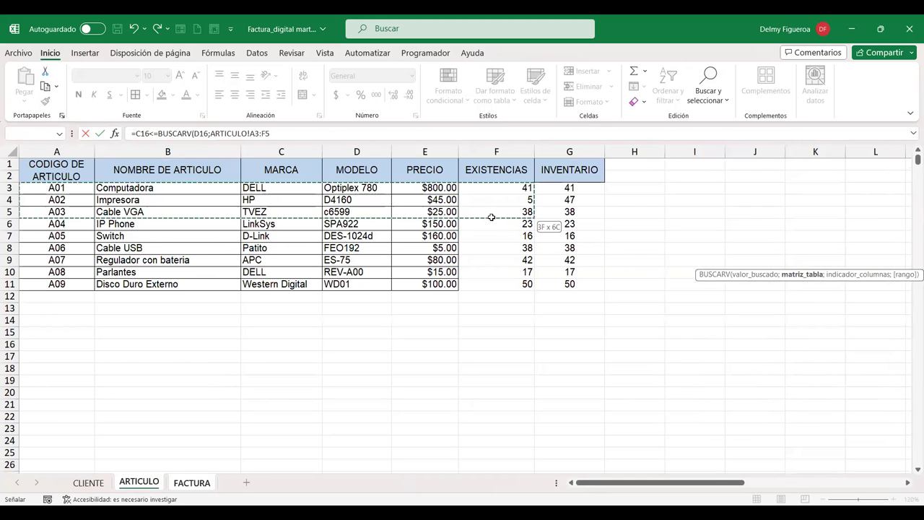
left_click(495, 287, "shift")
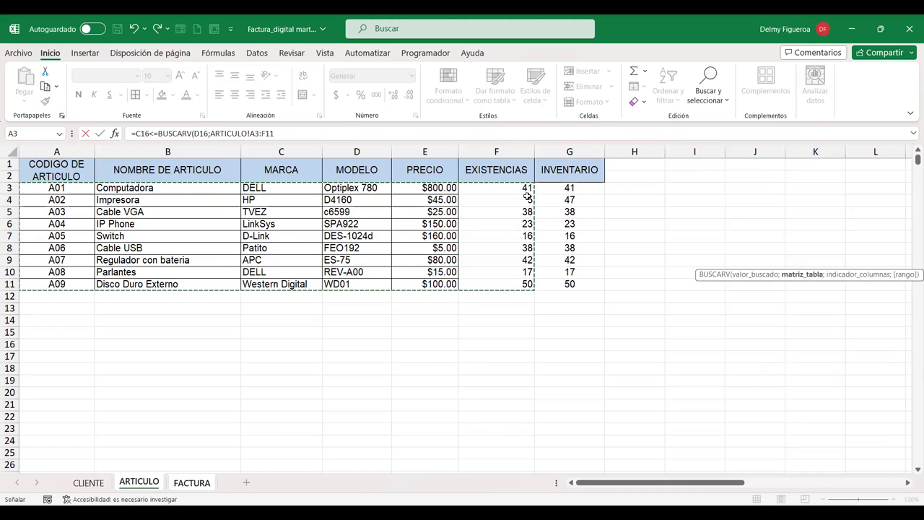
left_click(285, 134)
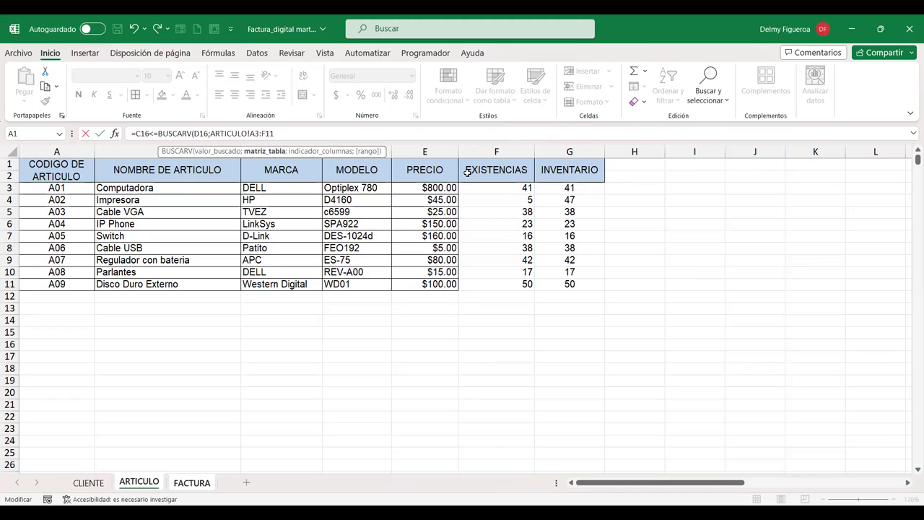
type(";6")
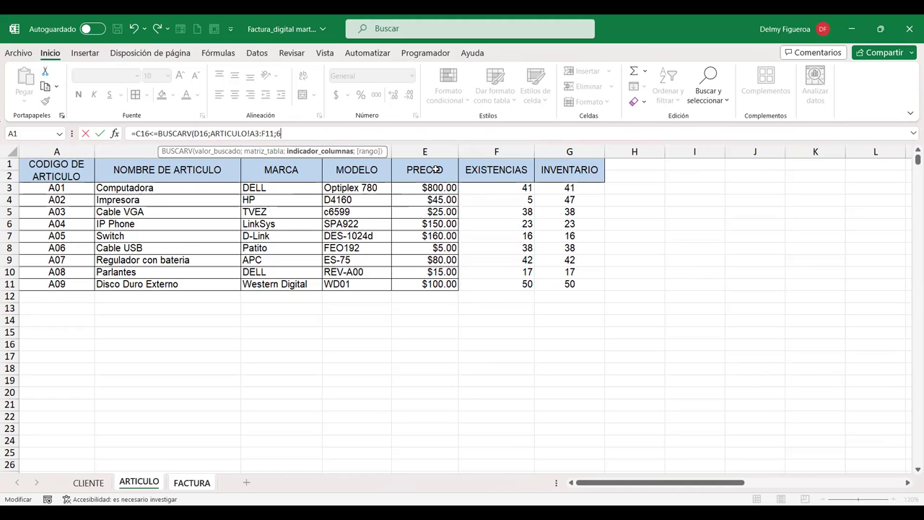
type(")")
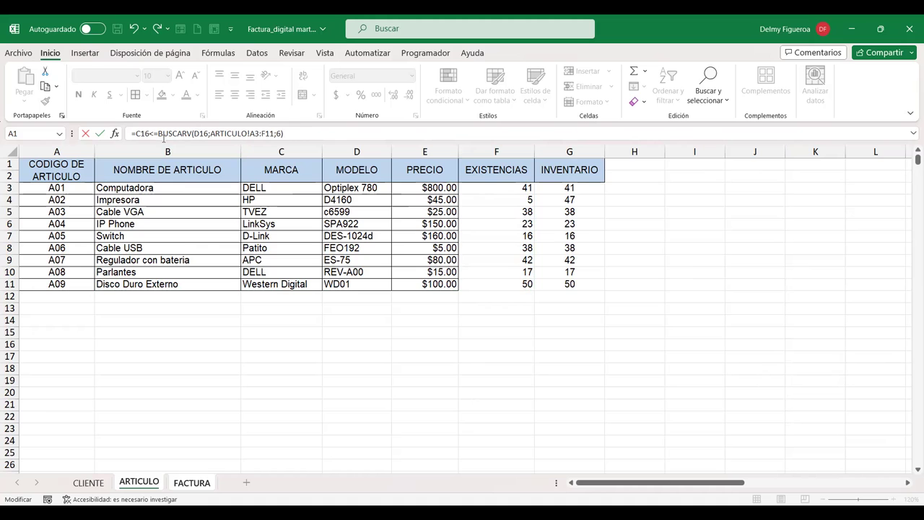
key("Return")
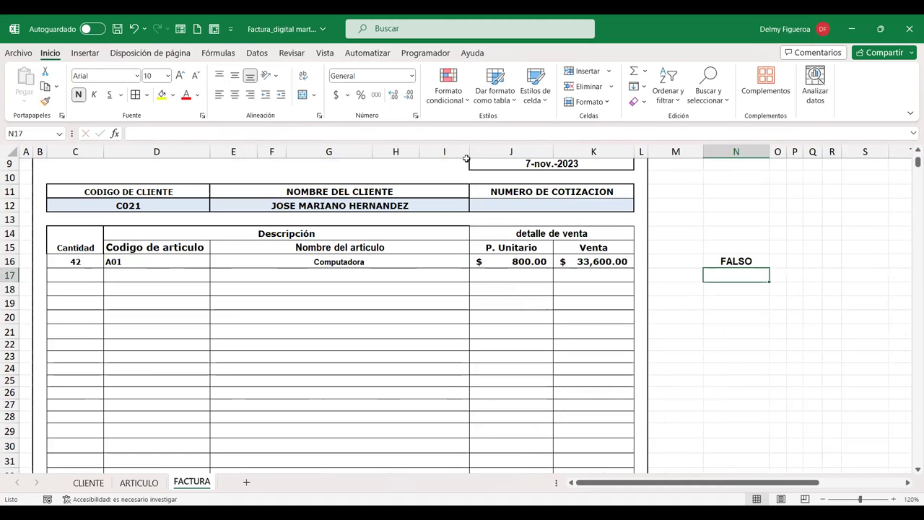
Review N16's BUSCARV formula, including column number 6, and confirm it unchanged.
left_click(752, 261)
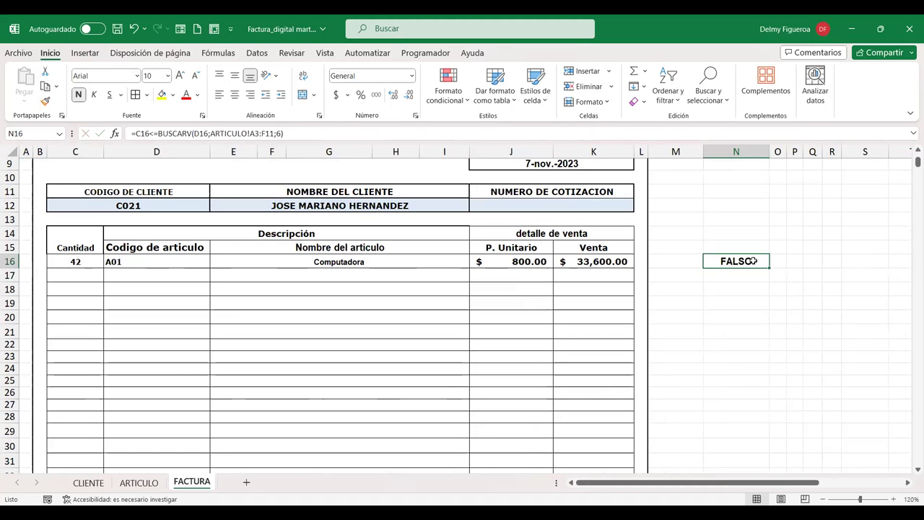
double_click(752, 260)
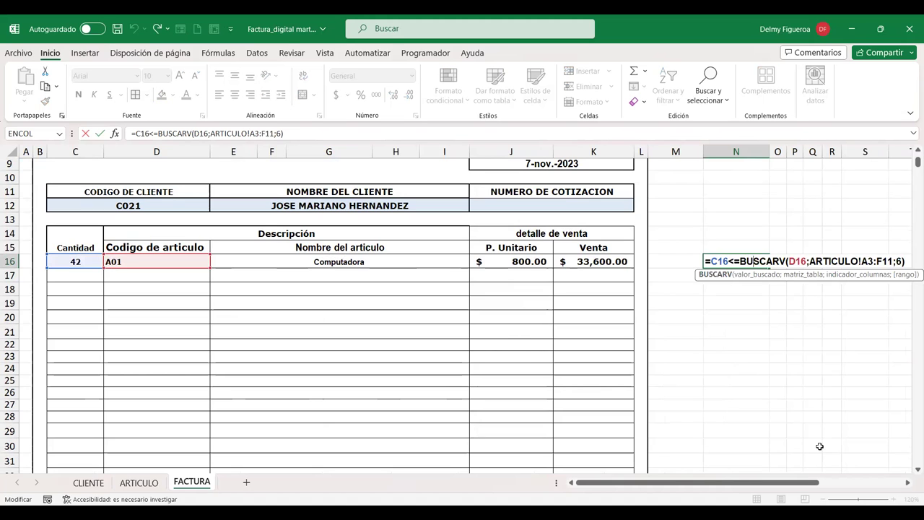
left_click(907, 483)
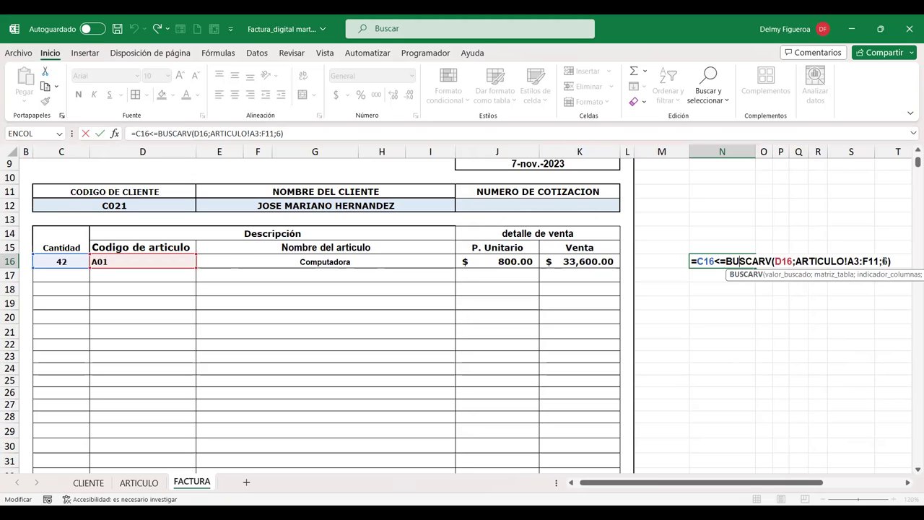
left_click(886, 262)
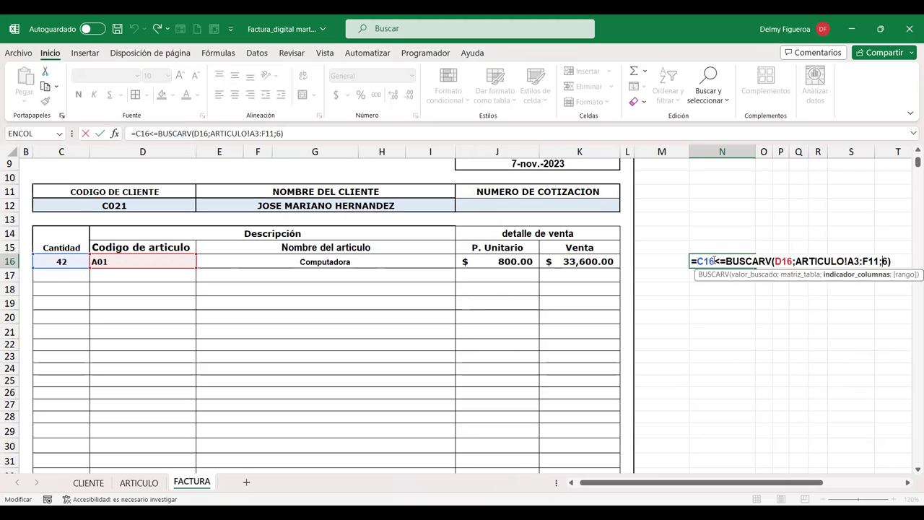
key("Return")
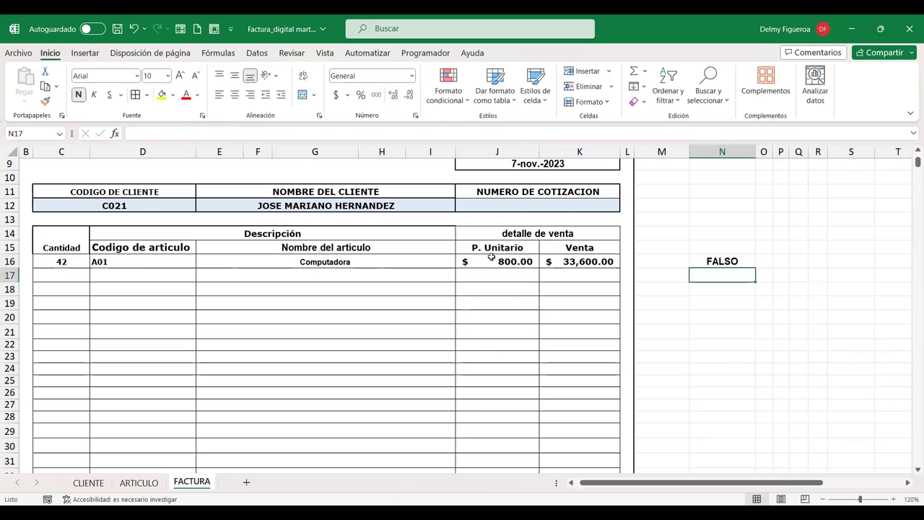
Set C16 to 41 units and change D16's article to A02 Impresora.
left_click(62, 262)
type("41")
key("Tab")
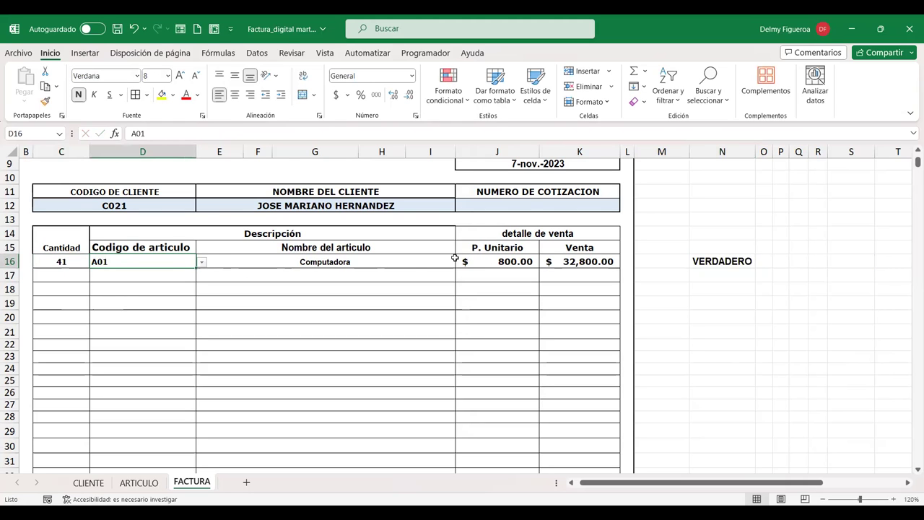
left_click(202, 264)
left_click(128, 284)
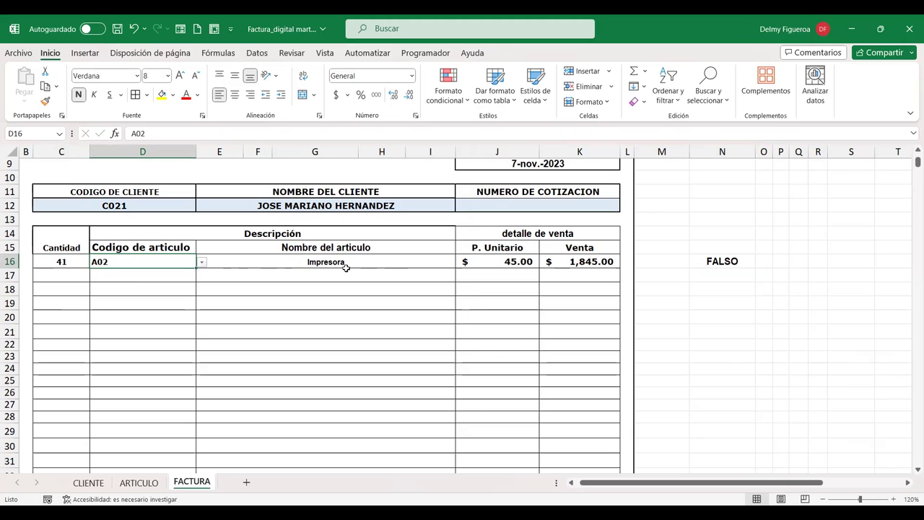
left_click(158, 482)
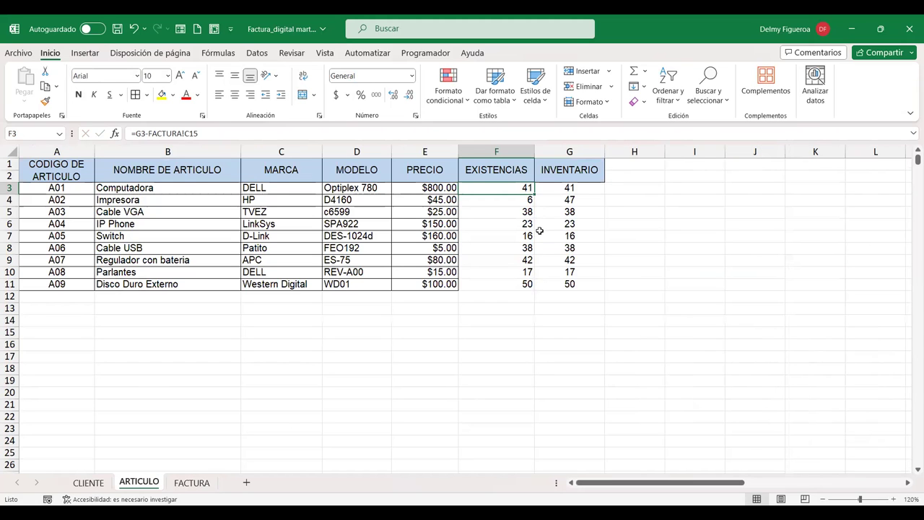
Compare the Computadora and Impresora stock formulas against the FACTURA sheet.
left_click(512, 199)
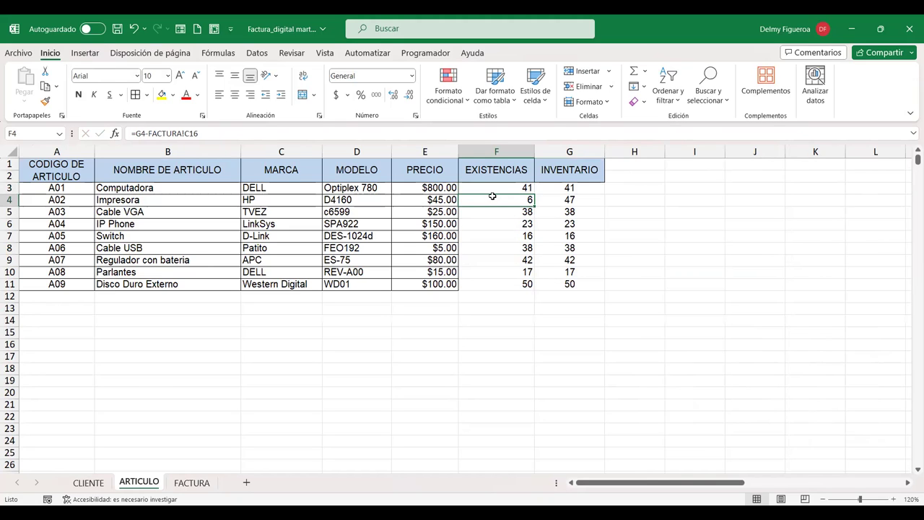
left_click(500, 187)
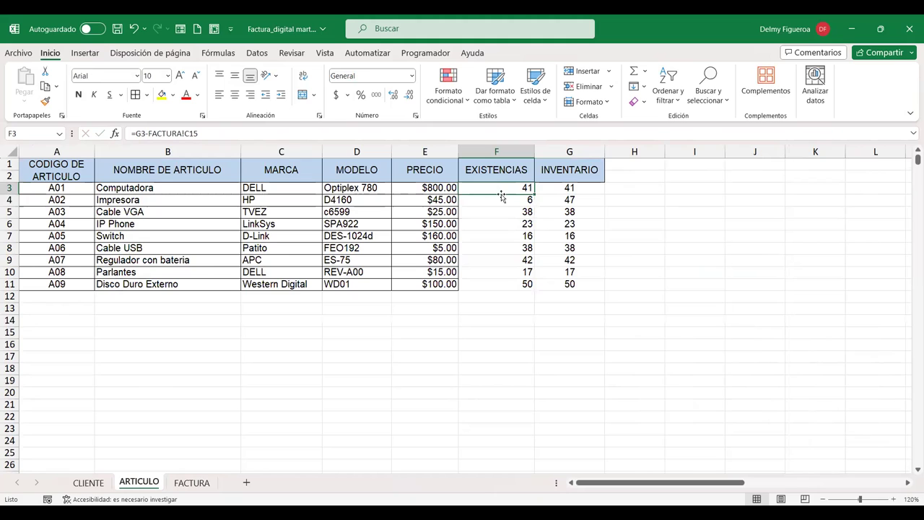
left_click(502, 200)
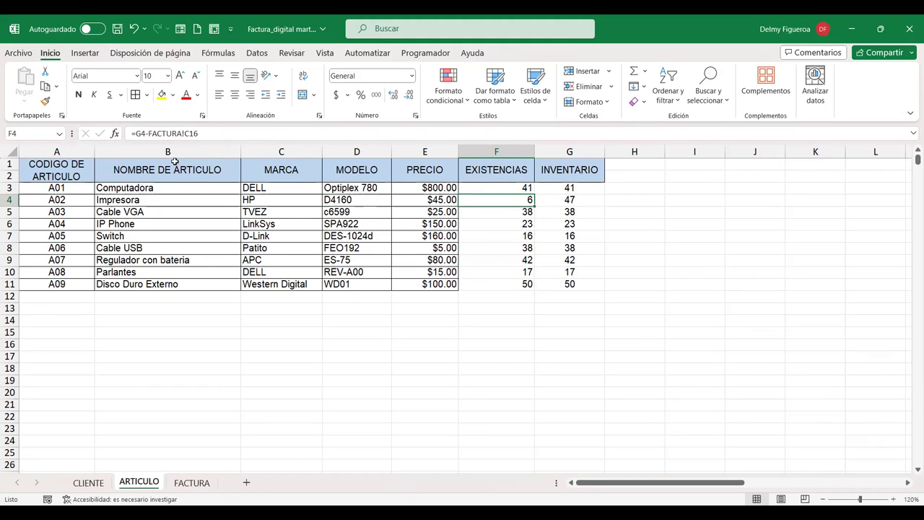
left_click(501, 185)
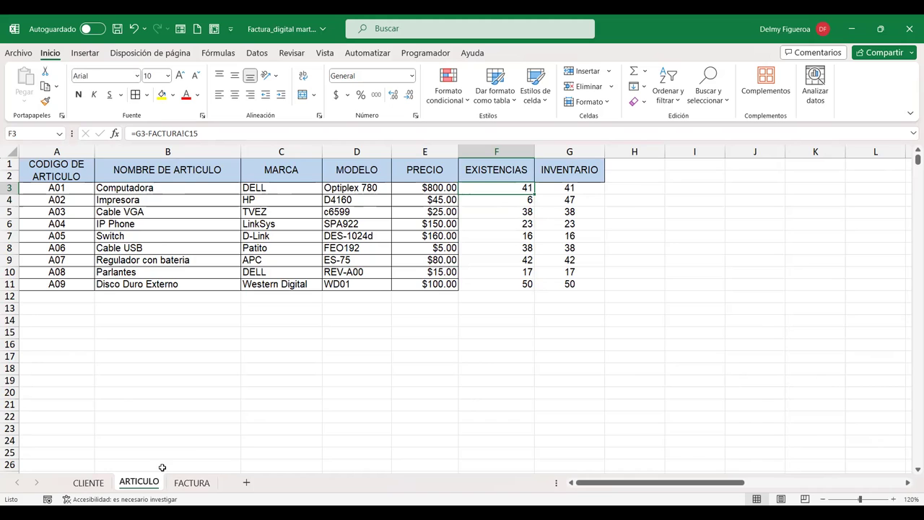
left_click(188, 488)
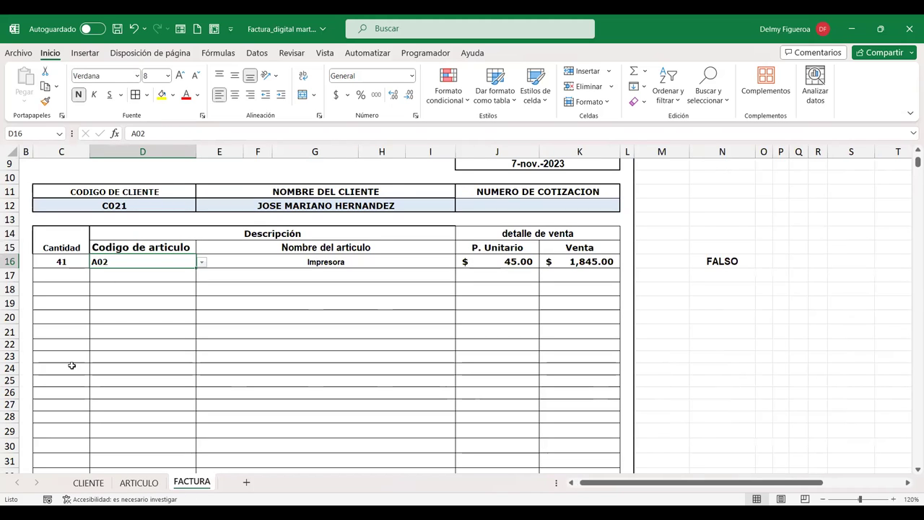
left_click(150, 490)
left_click(515, 201, "shift")
left_click(517, 189)
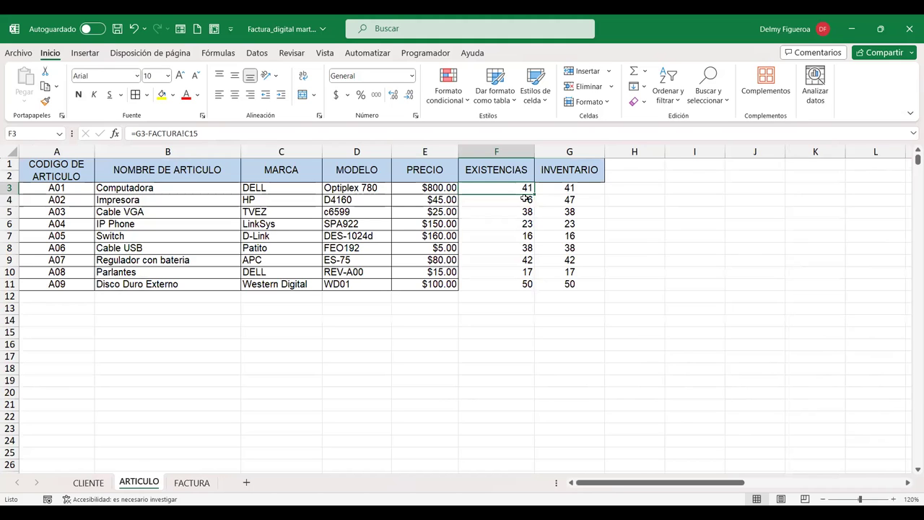
Change F3 from =G3-FACTURA!C15 to =G3-FACTURA!C16, now showing 0, and verify it.
left_click(266, 130)
key("BackSpace")
type("6")
key("Return")
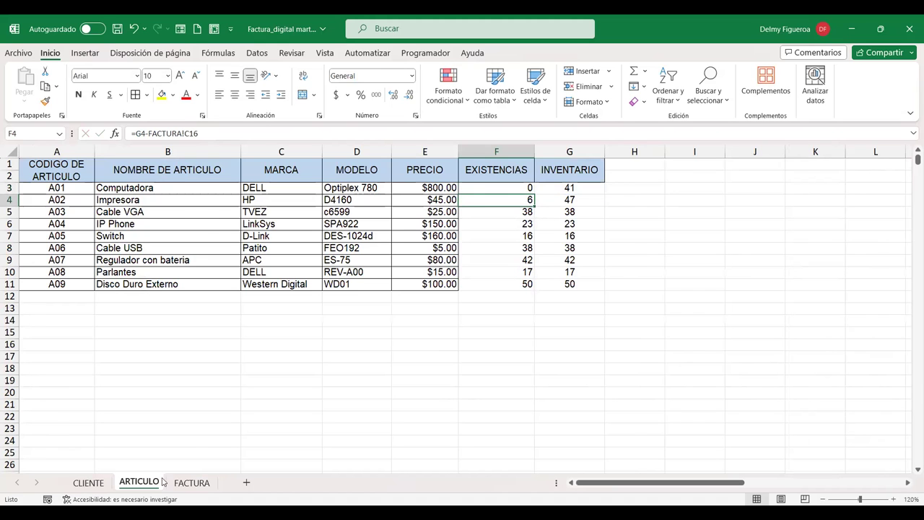
left_click(189, 482)
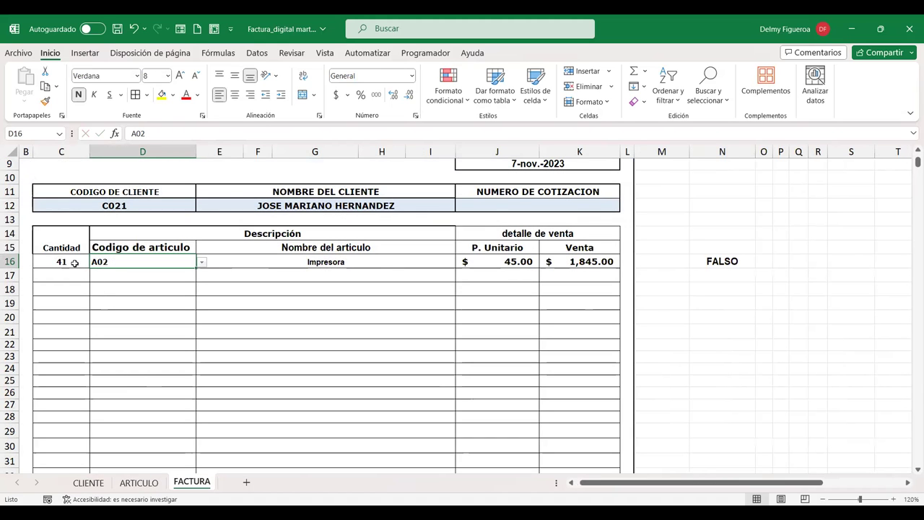
left_click(153, 484)
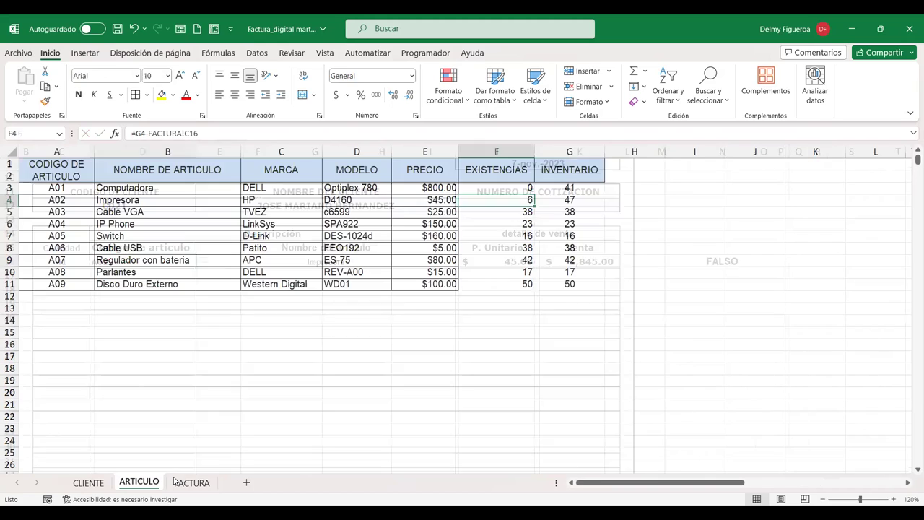
left_click(521, 187)
Fill the EXISTENCIAS formula from F3 down to F11 and compare the result with the FACTURA invoice.
left_click_drag(534, 199, 532, 288)
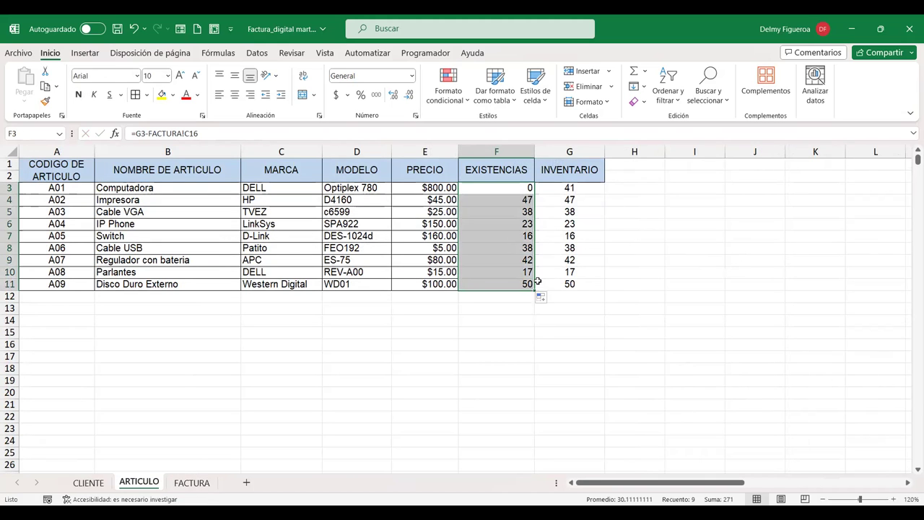
left_click(508, 191)
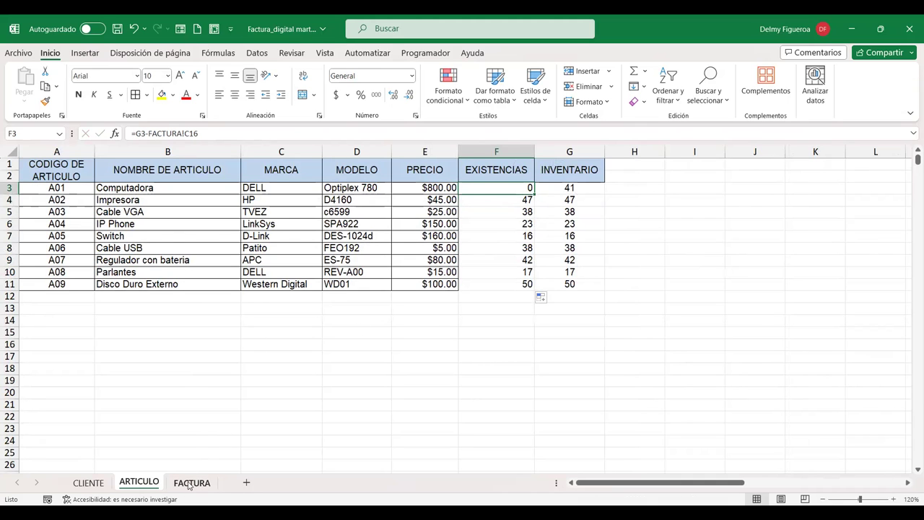
left_click(189, 483)
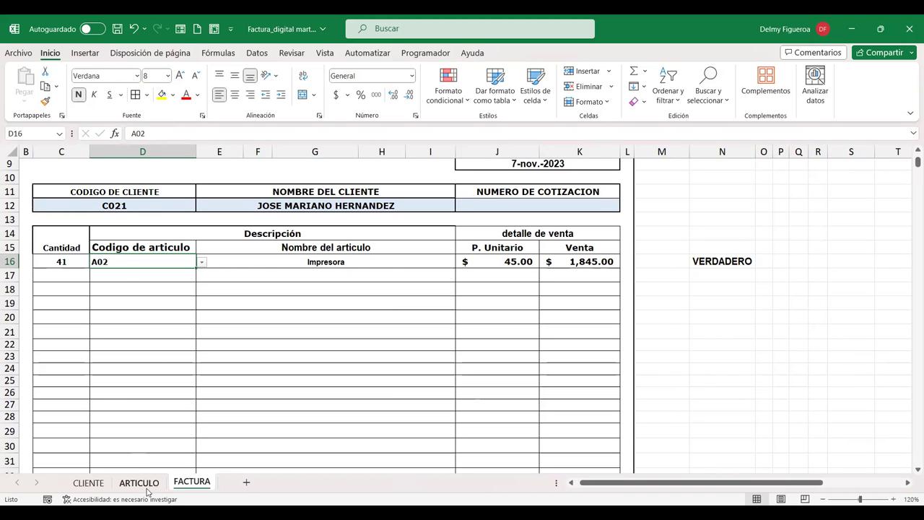
left_click(138, 482)
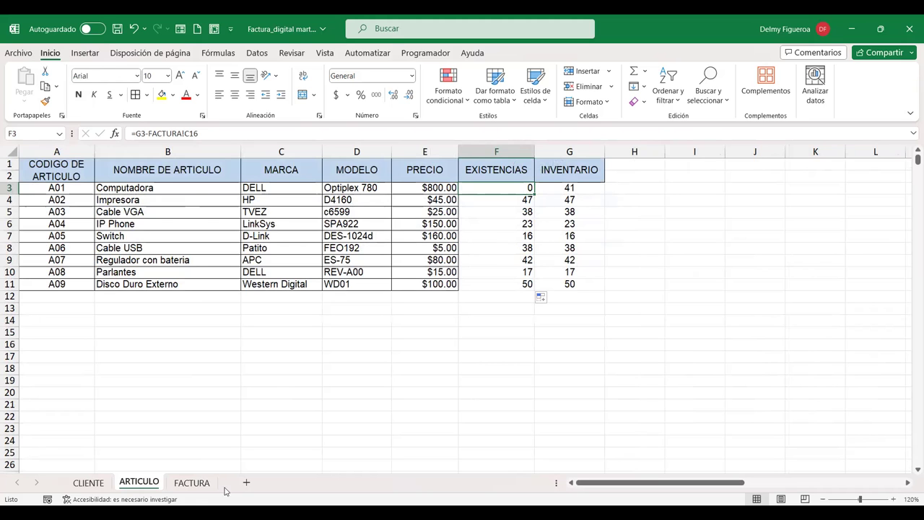
left_click(186, 477)
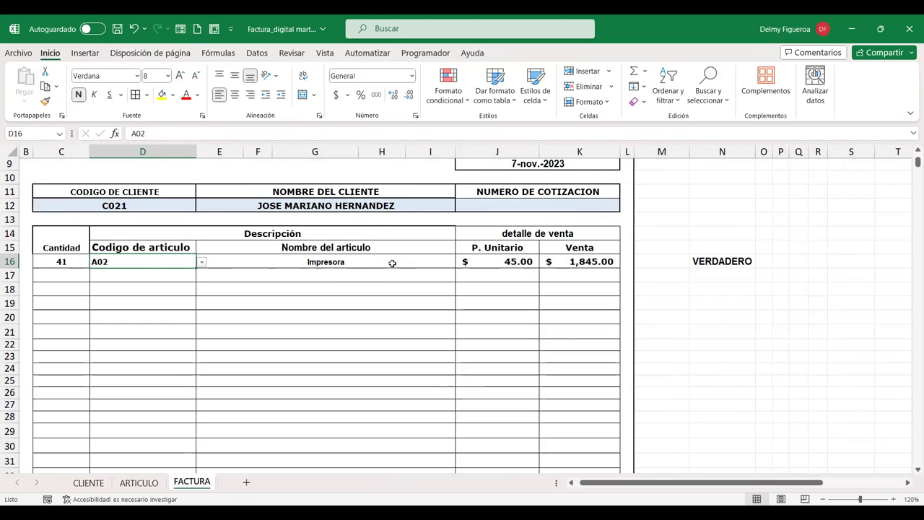
left_click(139, 482)
Verify Impresora's inventory of 47 and its filled formula, then select invoice quantity C16 on FACTURA.
left_click(572, 200)
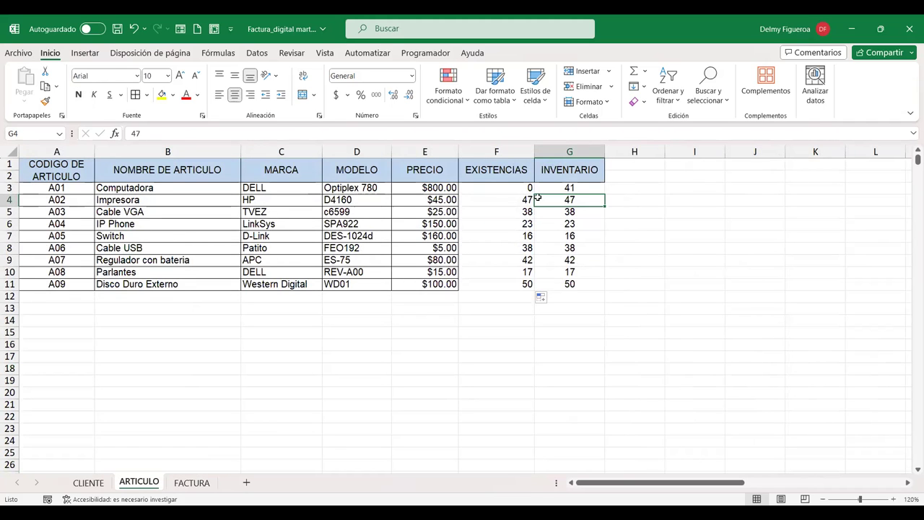
left_click(511, 198)
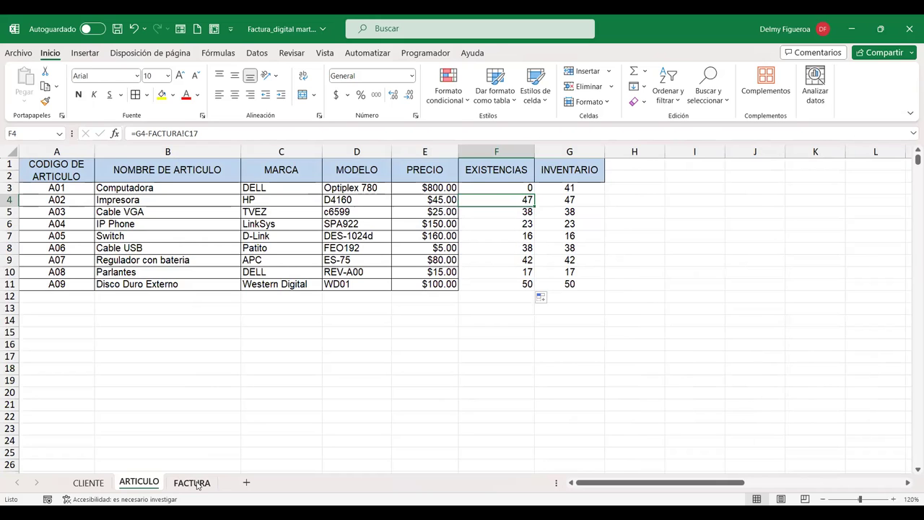
left_click(197, 484)
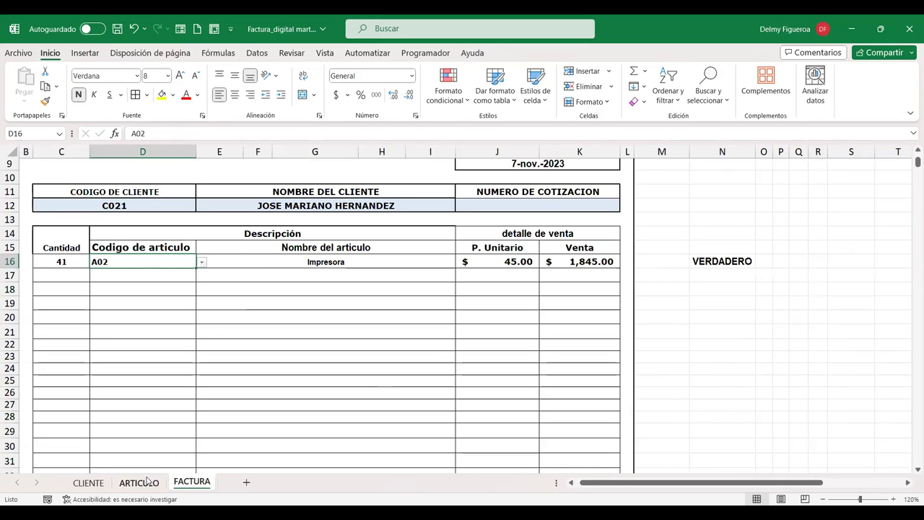
left_click(147, 481)
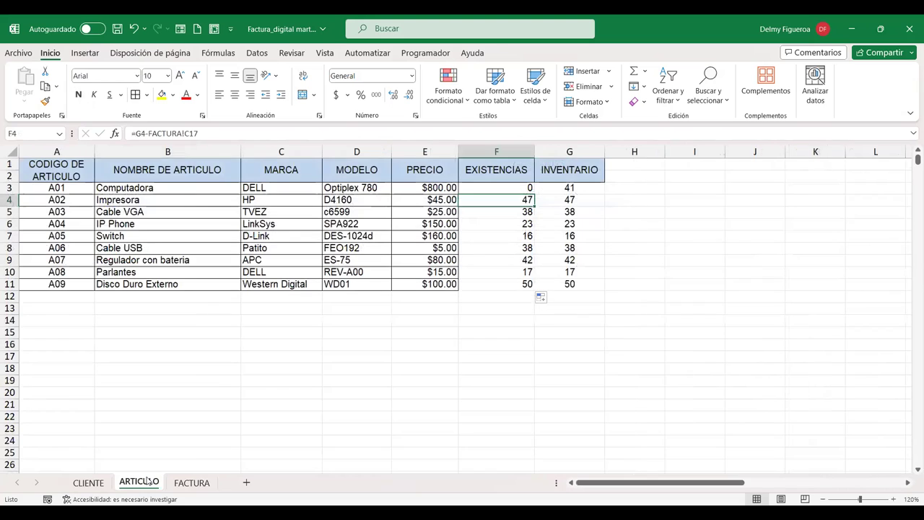
left_click(195, 485)
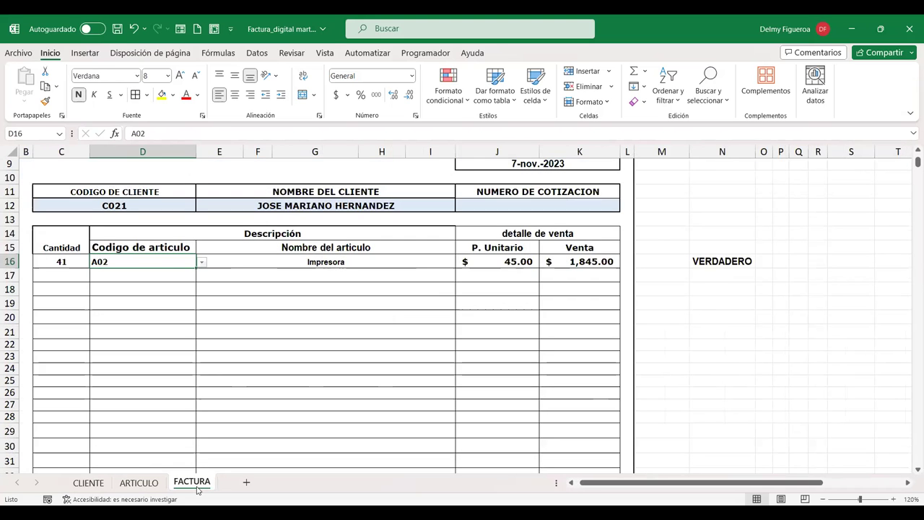
left_click(62, 263)
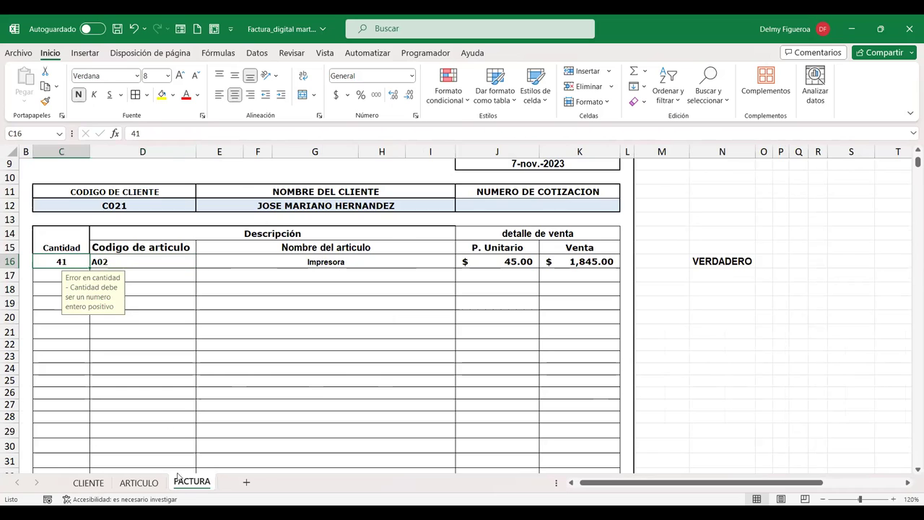
Change Impresora's EXISTENCIAS formula in F4 to =G4-FACTURA!C16, giving 6, then view FACTURA.
left_click(145, 483)
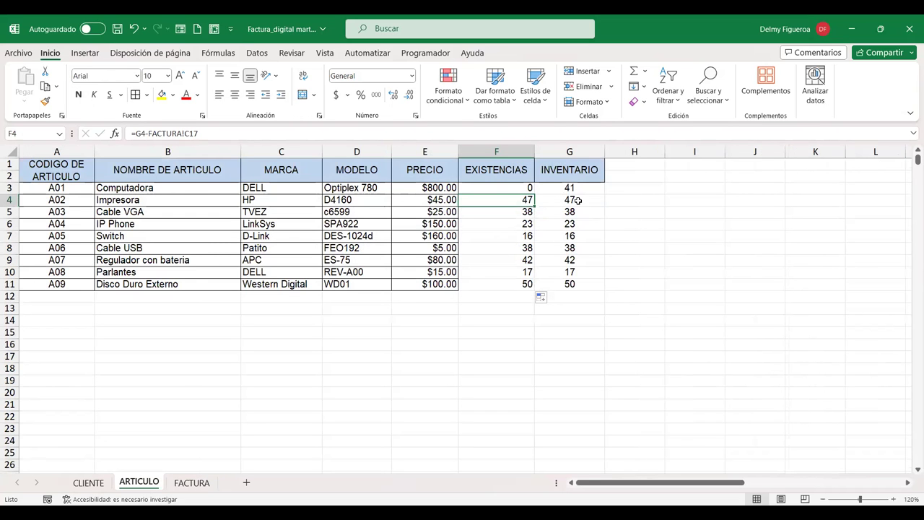
left_click(191, 484)
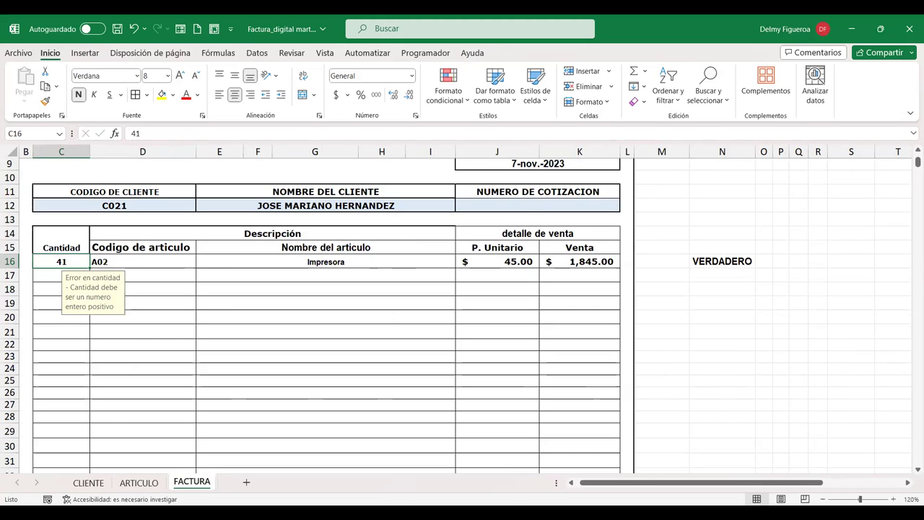
left_click(141, 482)
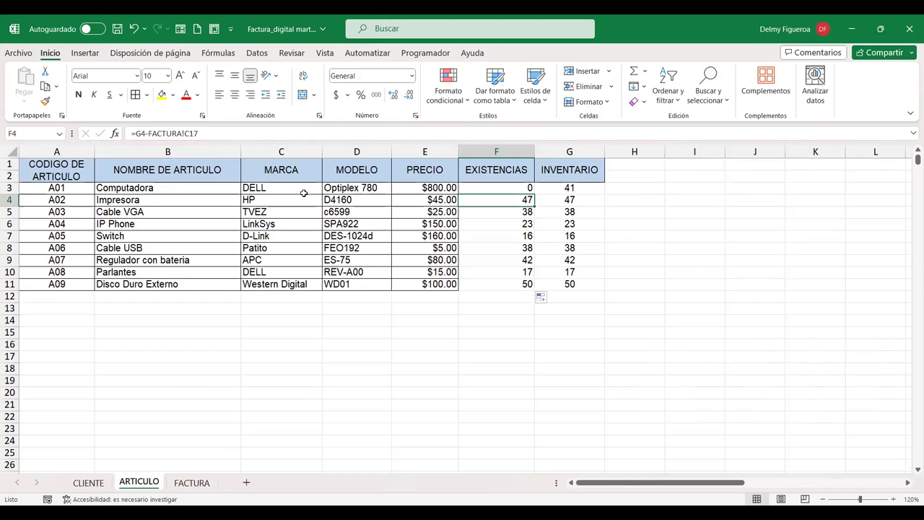
left_click(234, 134)
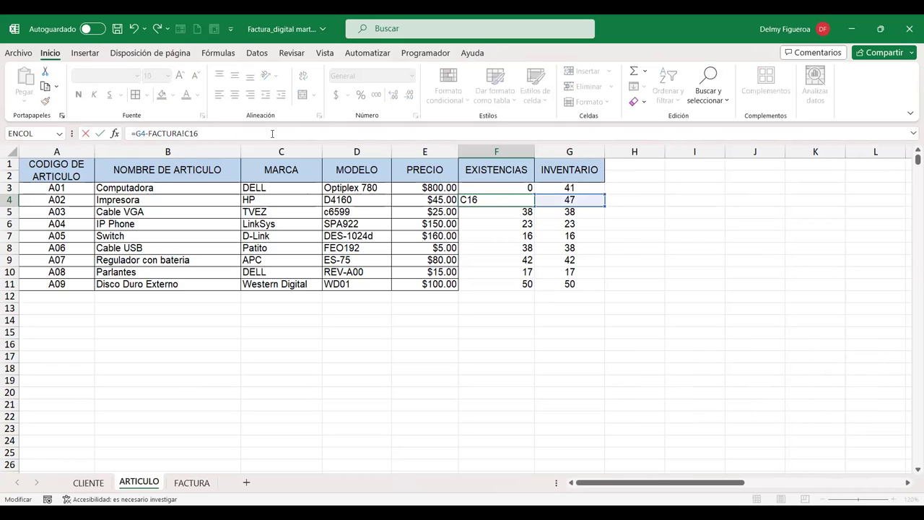
key("Return")
left_click(510, 189)
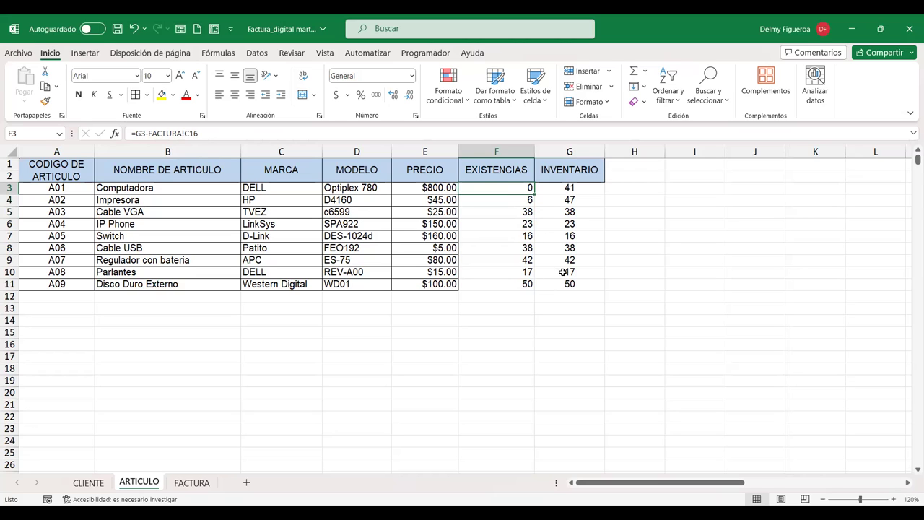
left_click(192, 482)
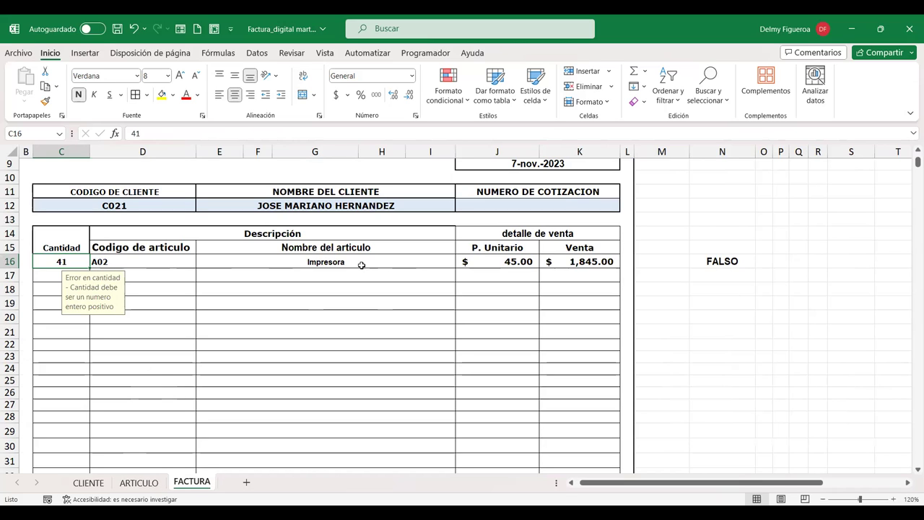
Enter quantity 47 in C16 and compare the stock change on the ARTICULO sheet.
left_click(139, 483)
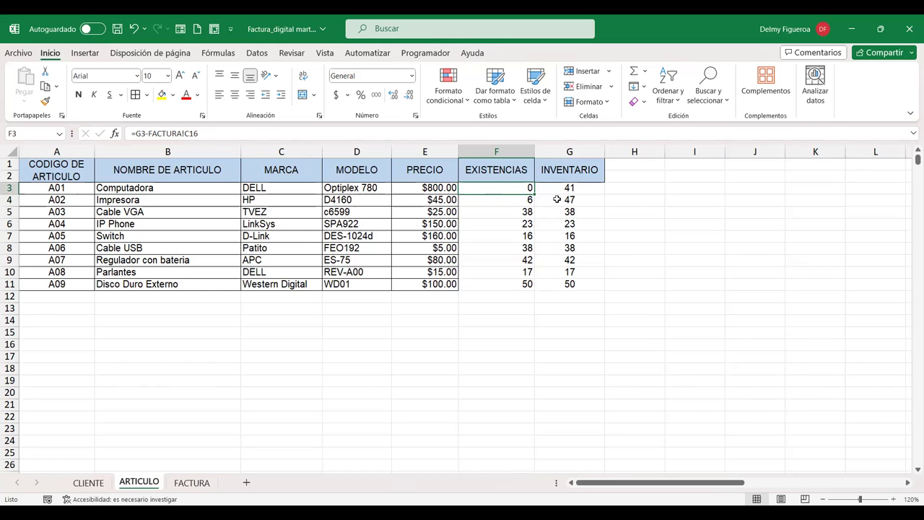
left_click(192, 483)
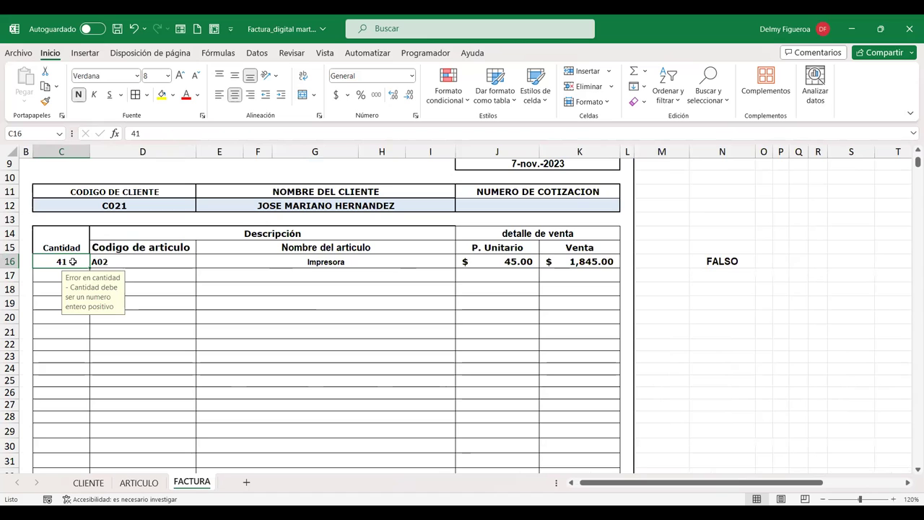
type("47")
key("Tab")
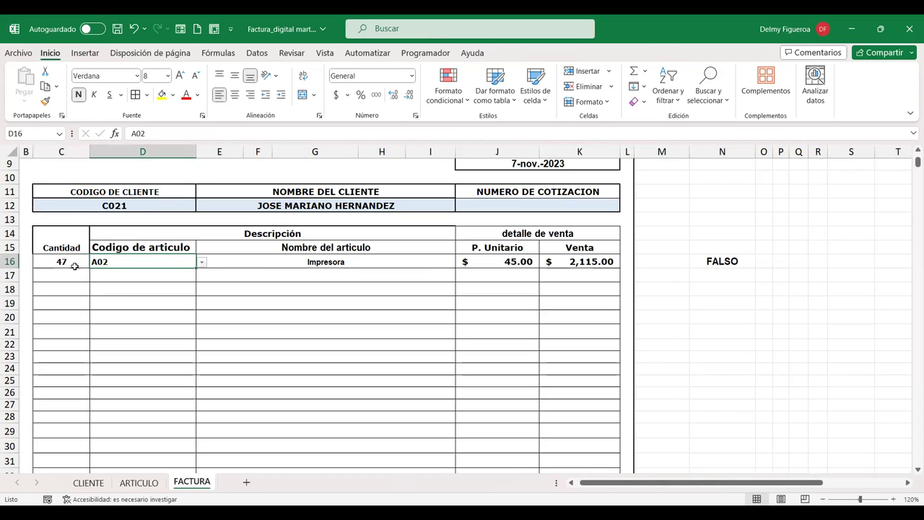
left_click(74, 265)
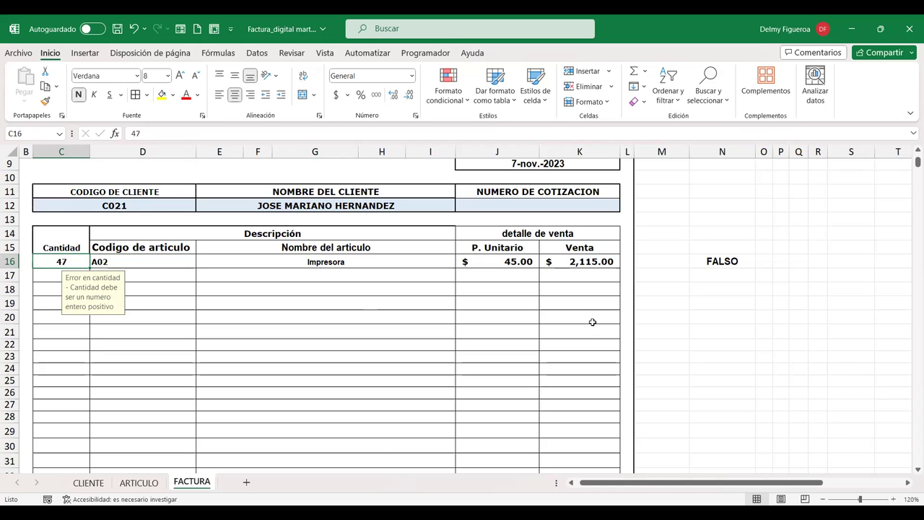
left_click(147, 484)
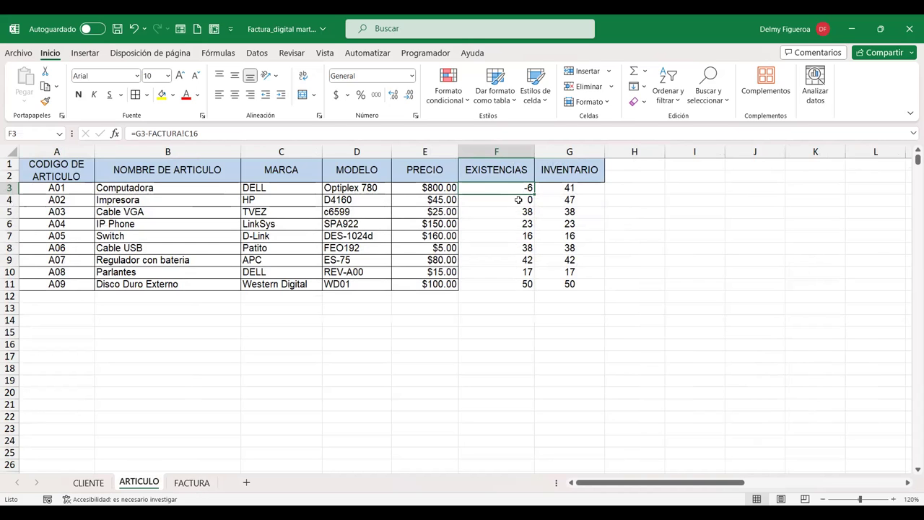
left_click(189, 485)
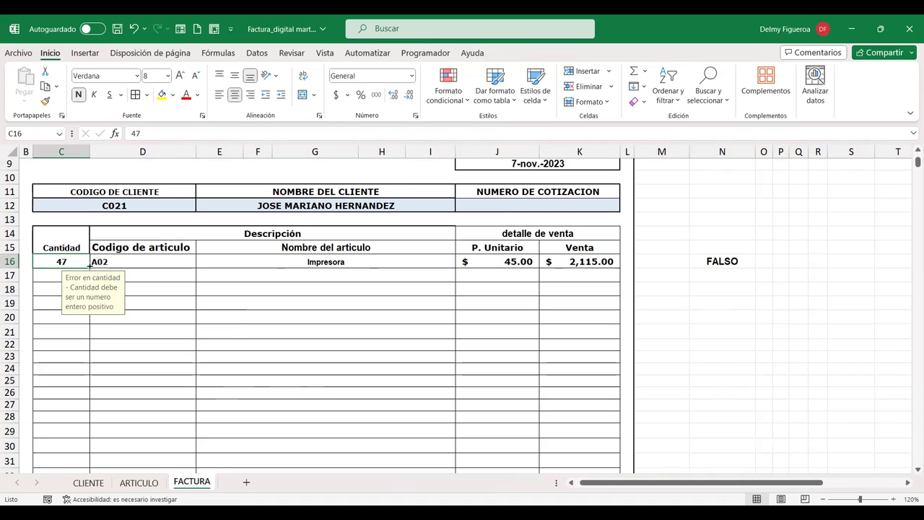
Pick article A03 Cable VGA in D16, clear quantity C16, and inspect the N16 stock check.
left_click(127, 263)
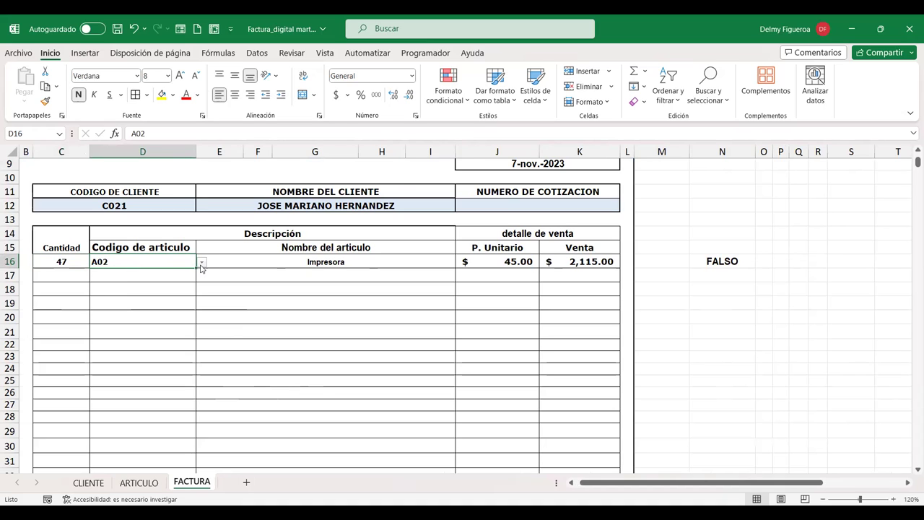
left_click(202, 263)
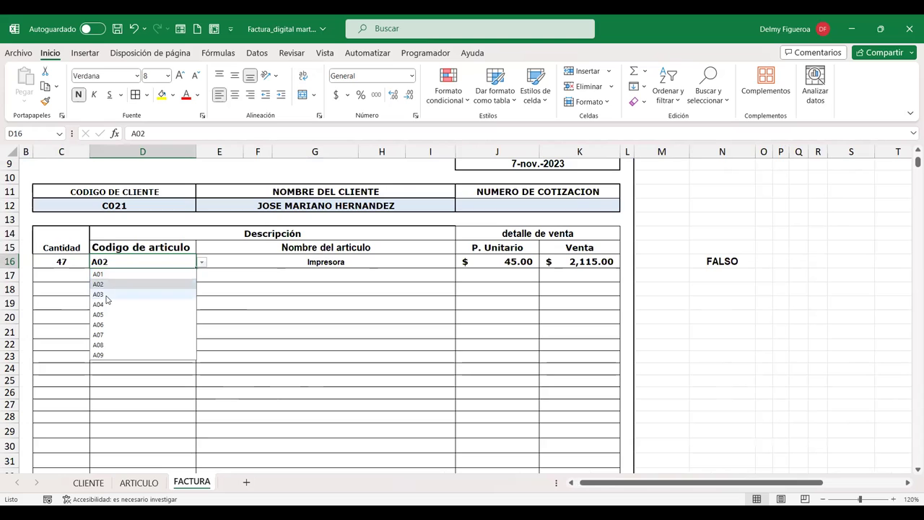
left_click(107, 293)
left_click(53, 257)
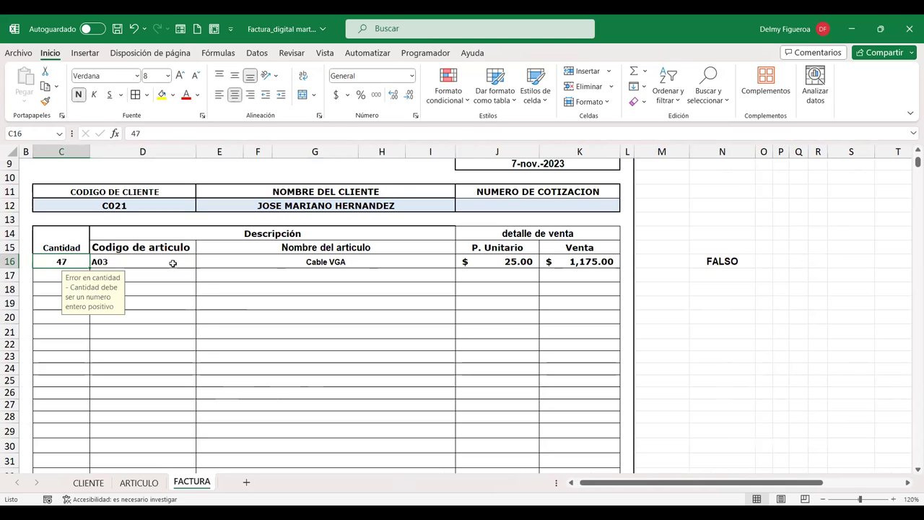
key("Delete")
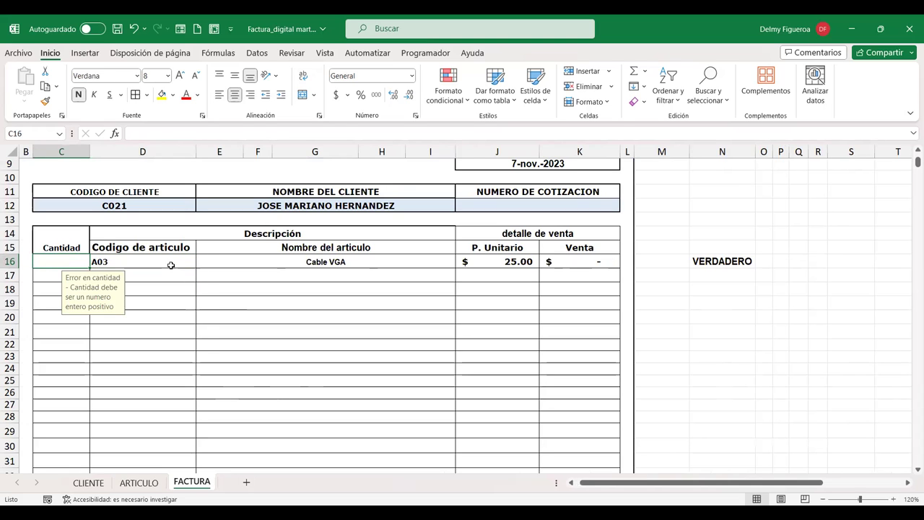
left_click(735, 258)
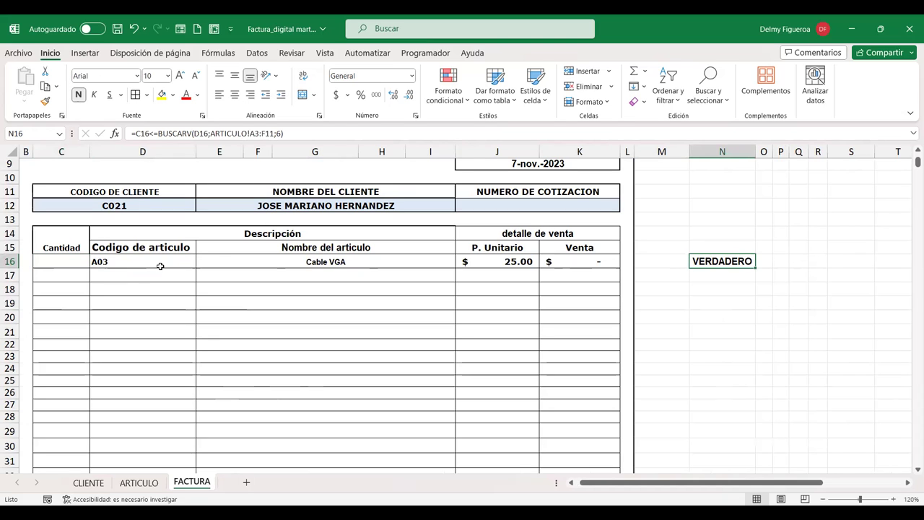
Inspect Cable VGA's INVENTARIO and EXISTENCIAS values on the ARTICULO sheet.
left_click(132, 262)
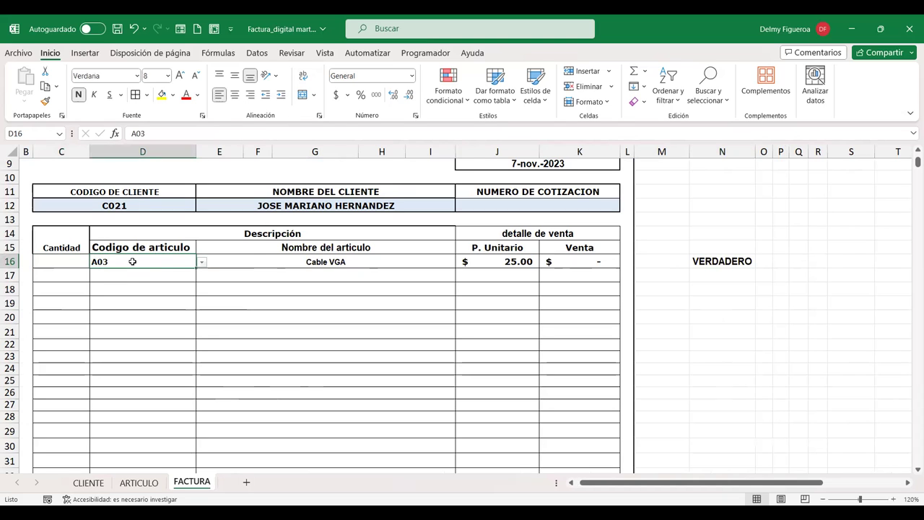
left_click(135, 483)
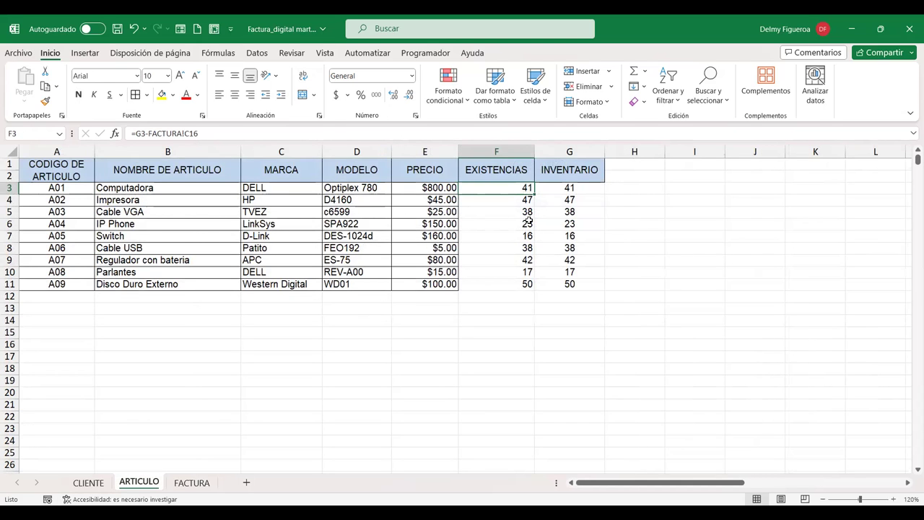
left_click(556, 211)
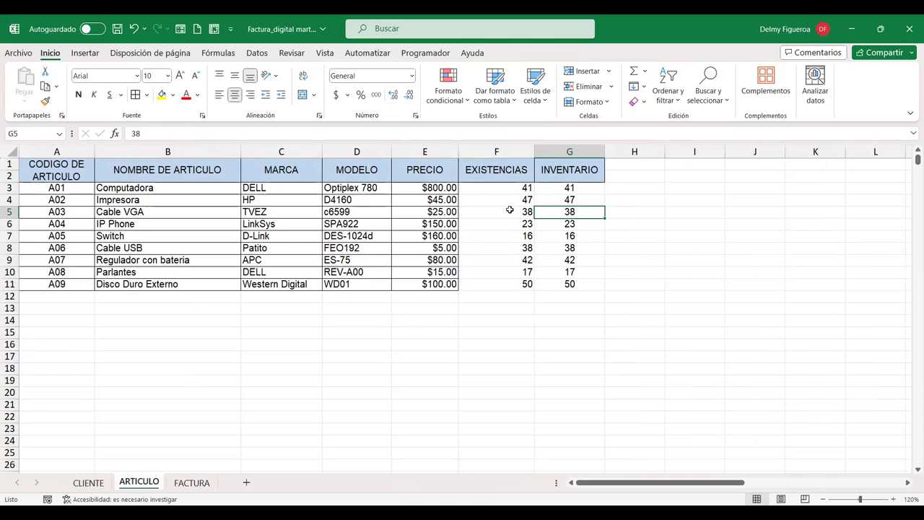
left_click(509, 209)
Change F3 to subtract FACTURA!$C$16 and fill the formula down to F11.
left_click(489, 191)
left_click(205, 133)
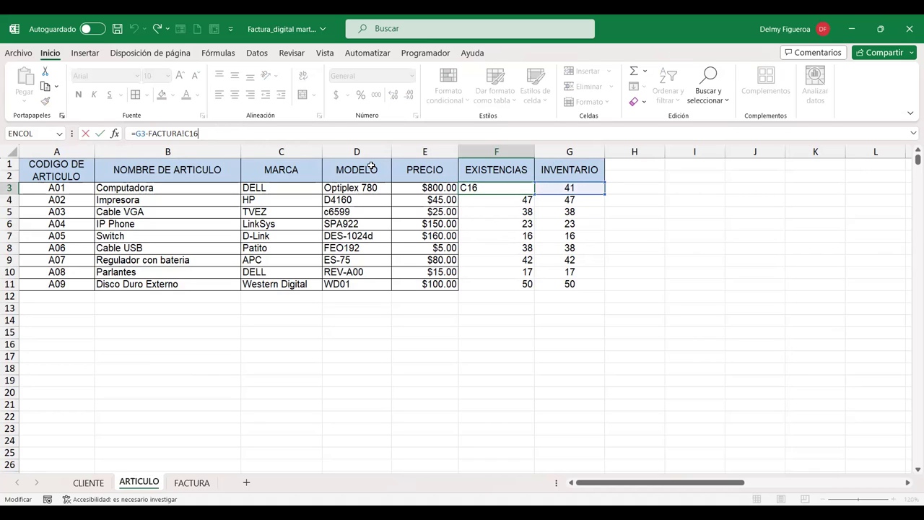
key("F4")
key("Return")
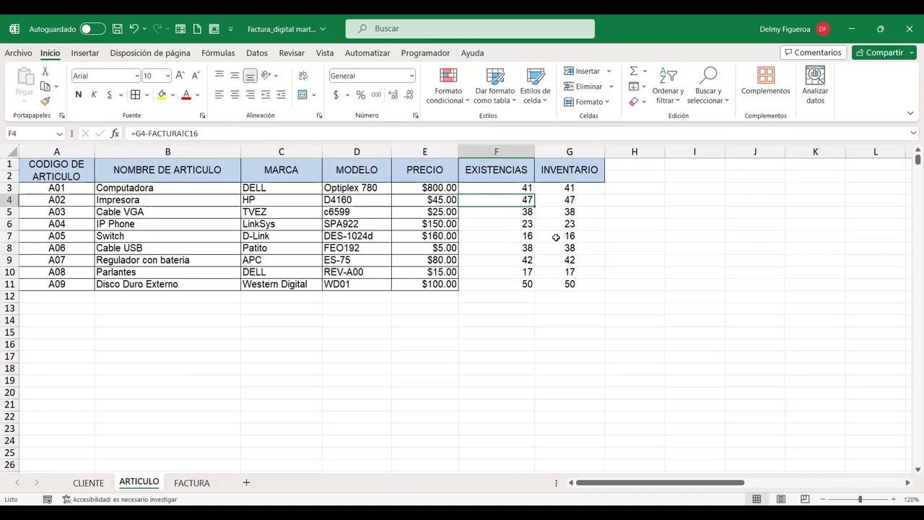
left_click(519, 189)
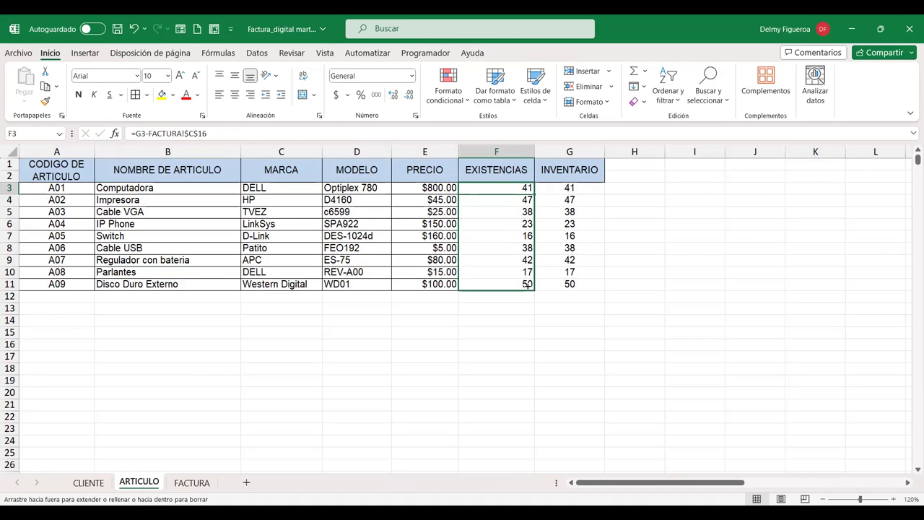
left_click_drag(534, 195, 532, 290)
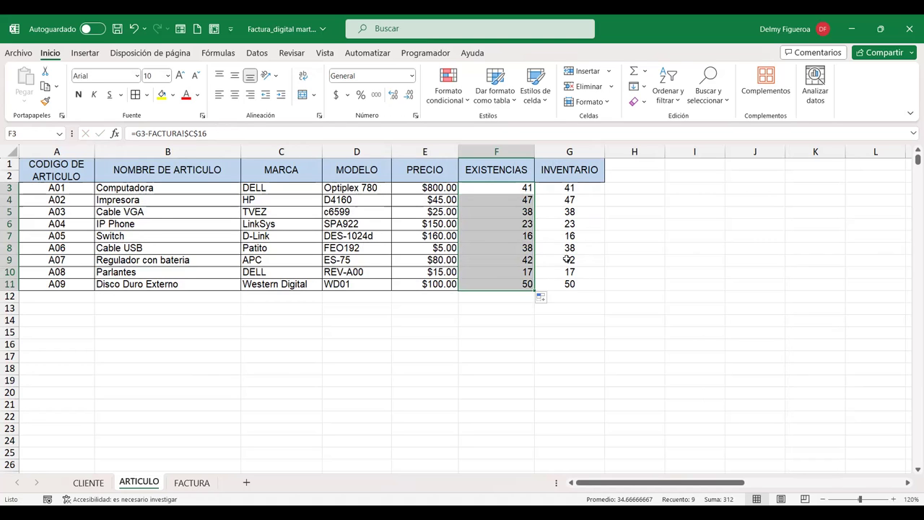
Check the updated EXISTENCIAS column against the invoice, ending on quantity cell C16.
left_click(200, 484)
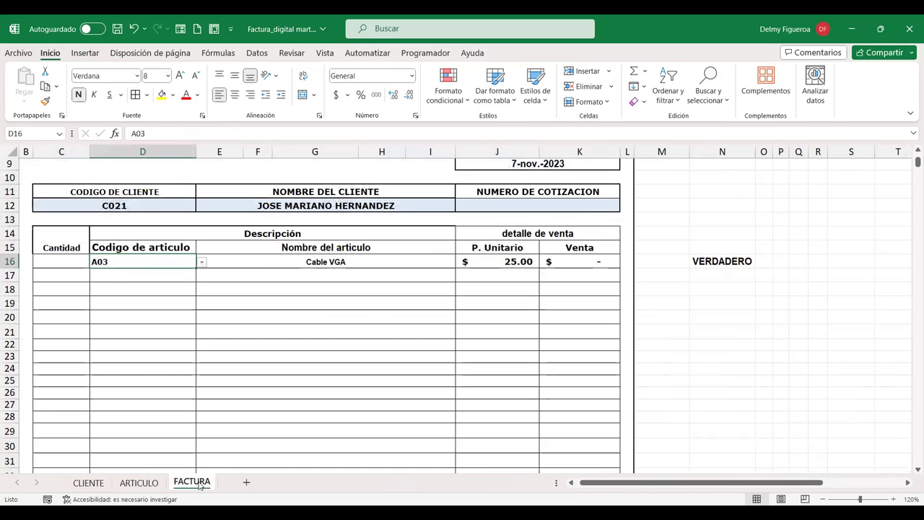
left_click(63, 260)
left_click(146, 261)
left_click(160, 483)
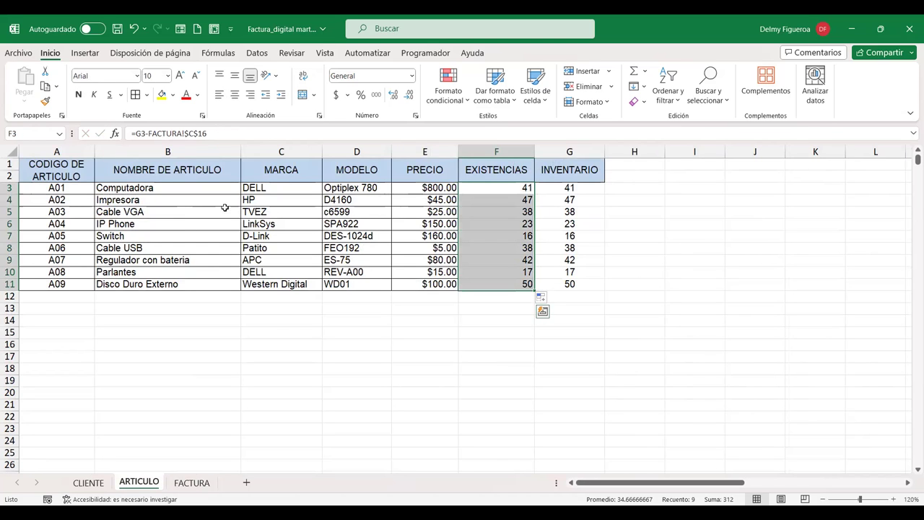
left_click(190, 485)
left_click(64, 261)
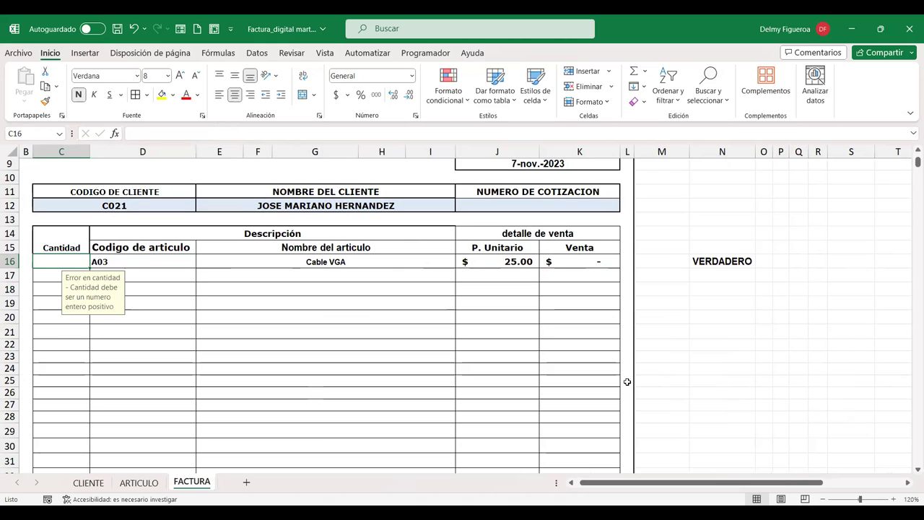
Set the Cable VGA quantity in C16 to 38, after first trying 39.
type("39")
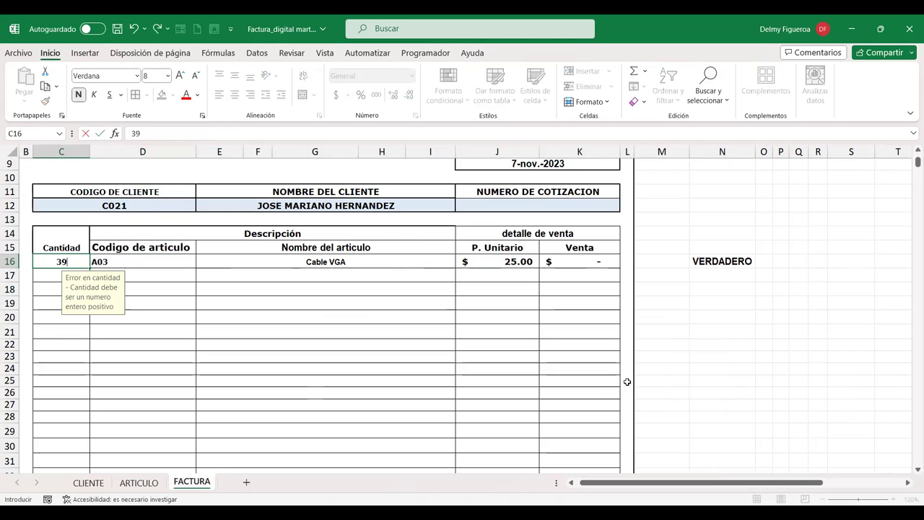
key("Tab")
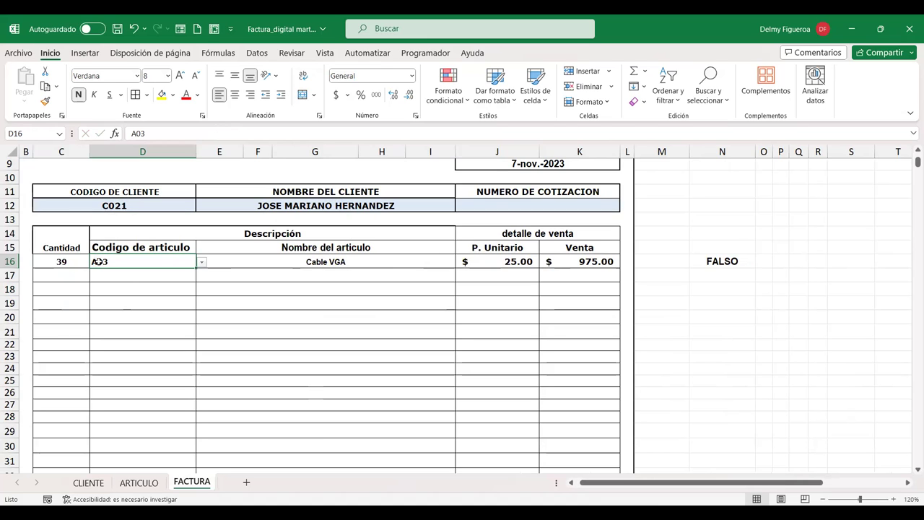
left_click(64, 263)
type("38")
key("Tab")
key("Left")
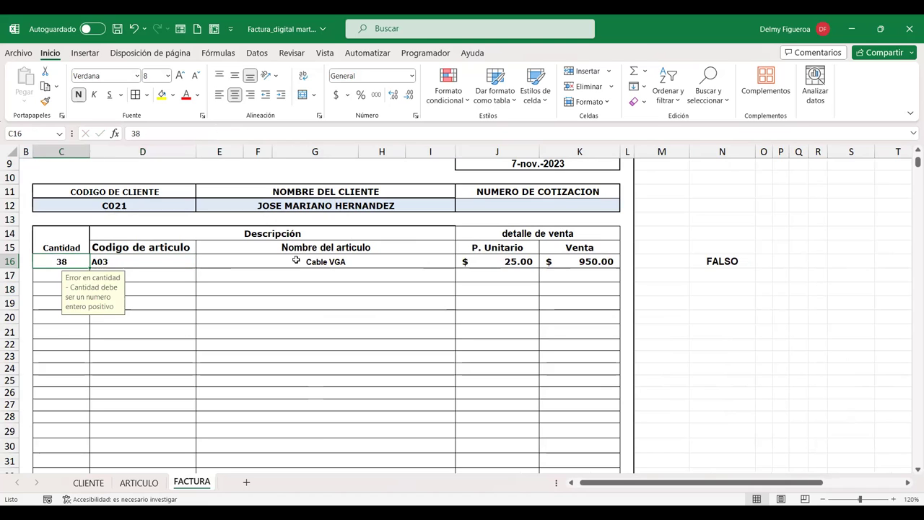
Make N16's BUSCARV range absolute as ARTICULO!$A$3:$F$11.
double_click(744, 263)
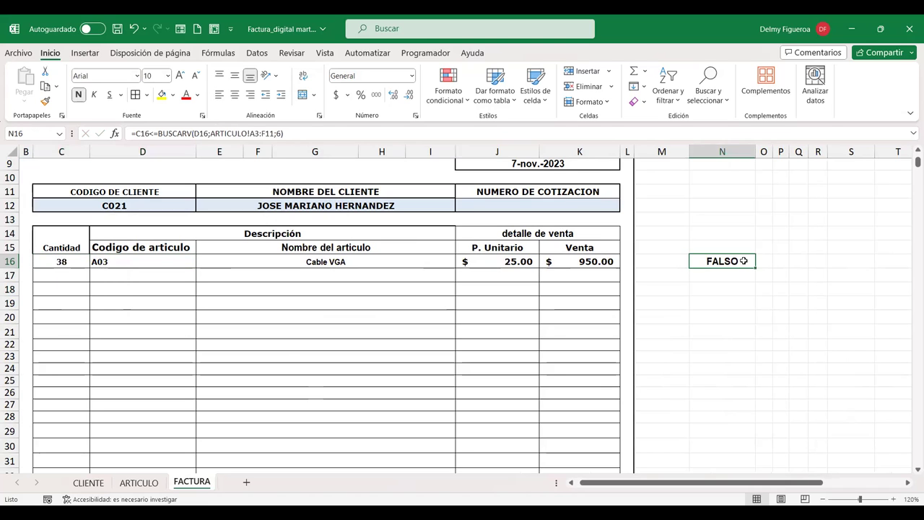
double_click(744, 261)
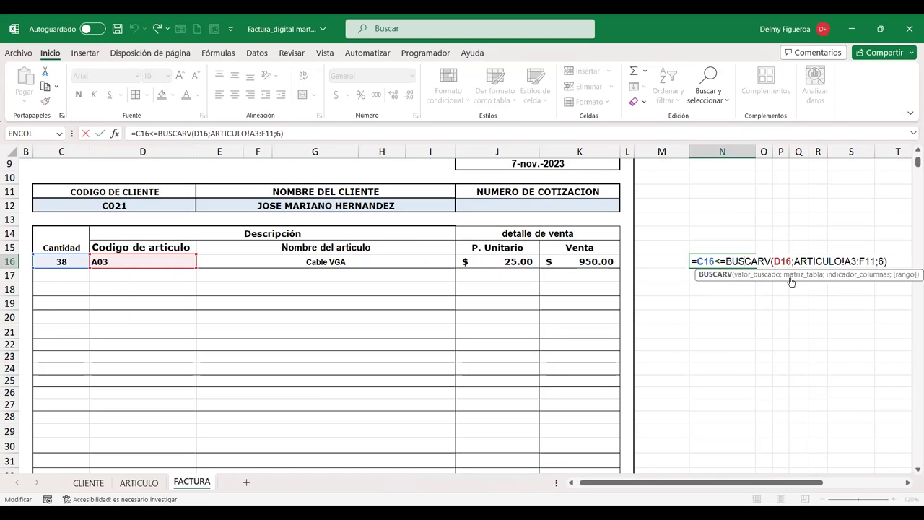
left_click(787, 261)
key("Right")
key("Right")
key("Right")
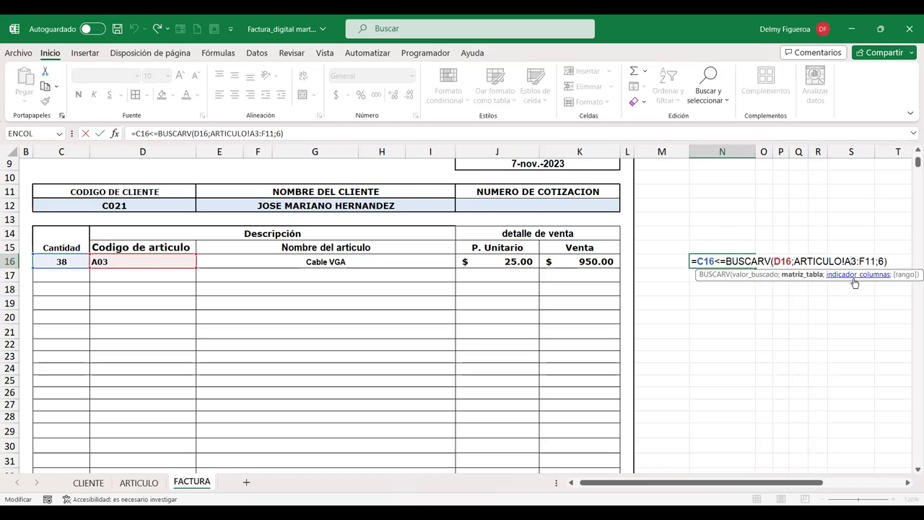
key("F4")
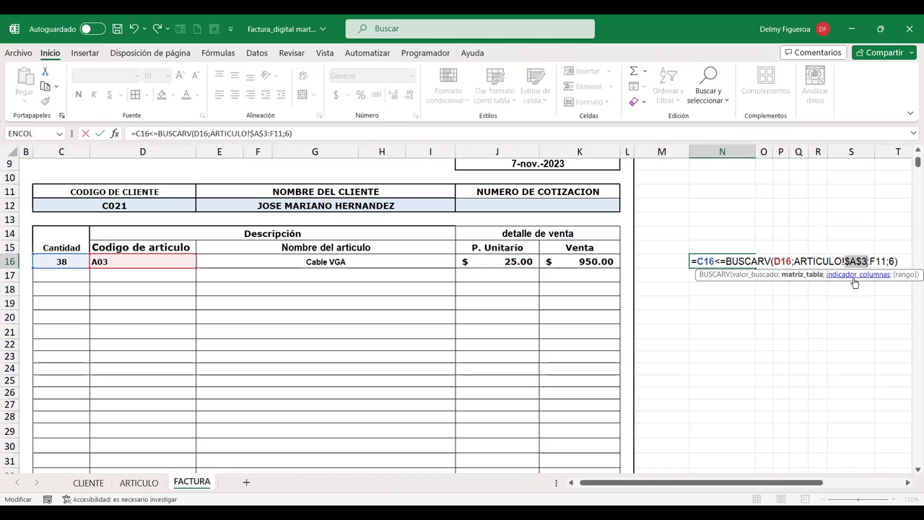
left_click(883, 261)
key("F4")
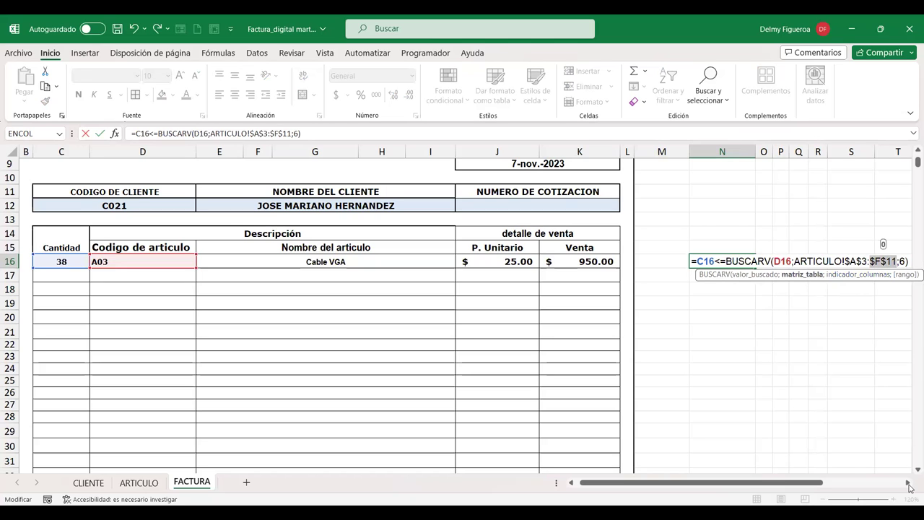
left_click(908, 485)
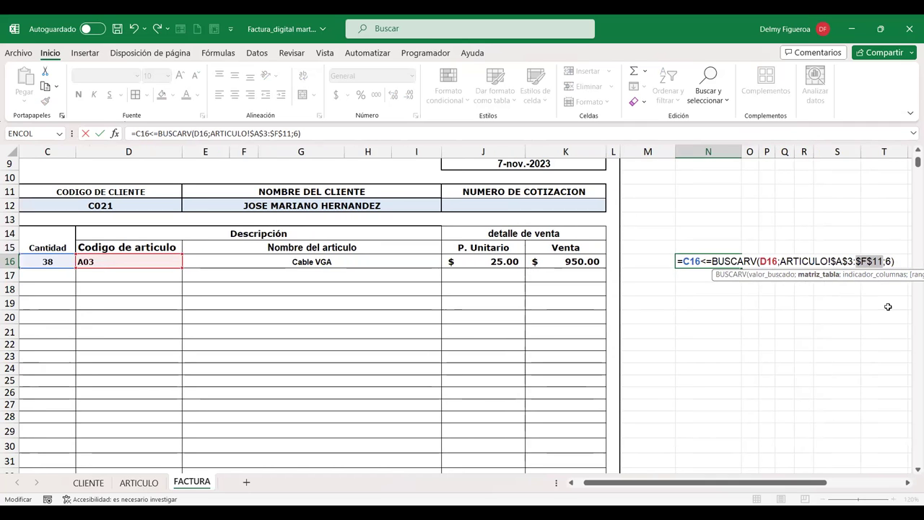
key("Return")
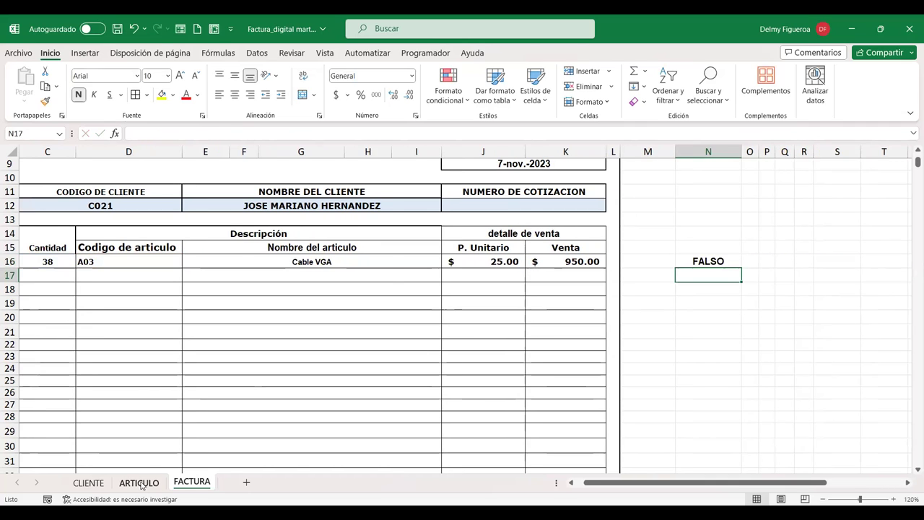
Review the first ARTICULO stock formula and the N16 check formula, leaving both unchanged.
left_click(139, 482)
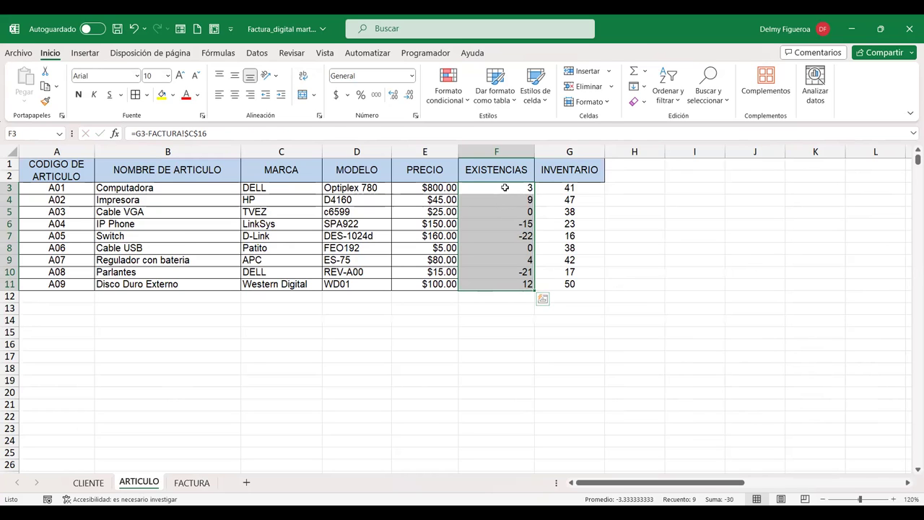
left_click(505, 188)
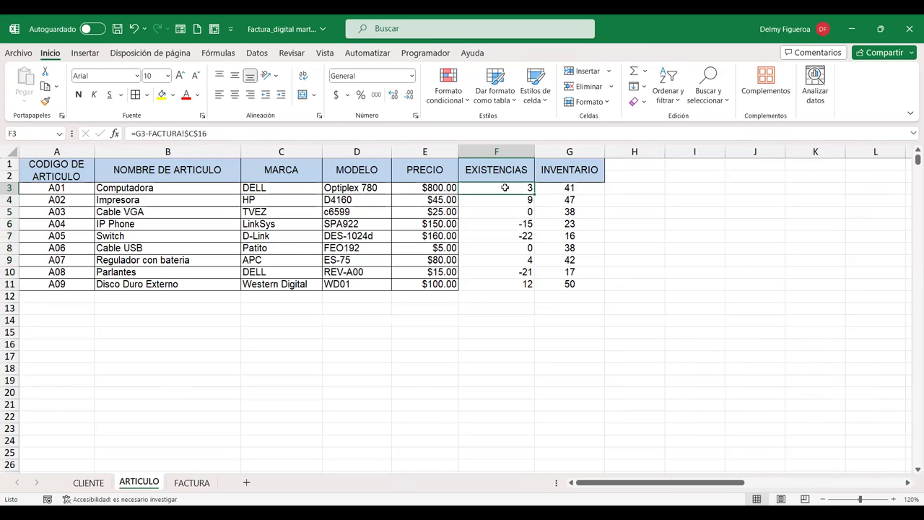
left_click(191, 482)
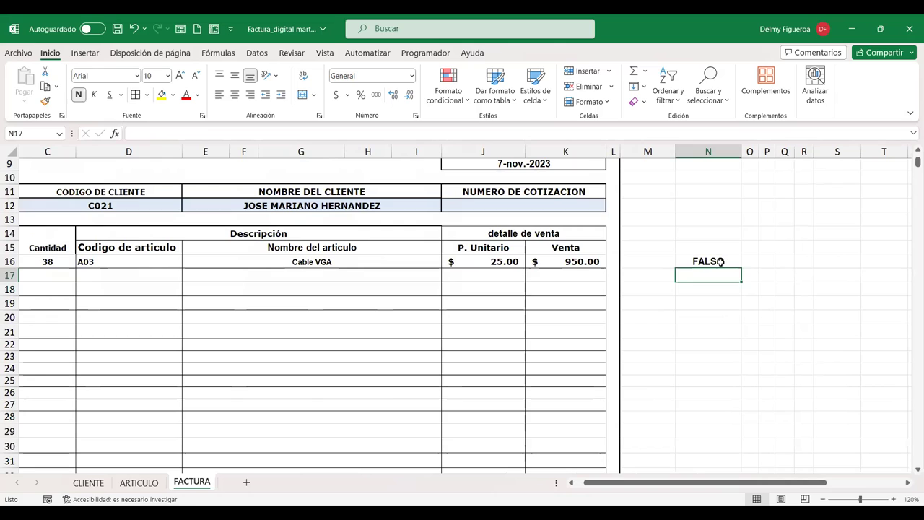
double_click(713, 261)
double_click(721, 261)
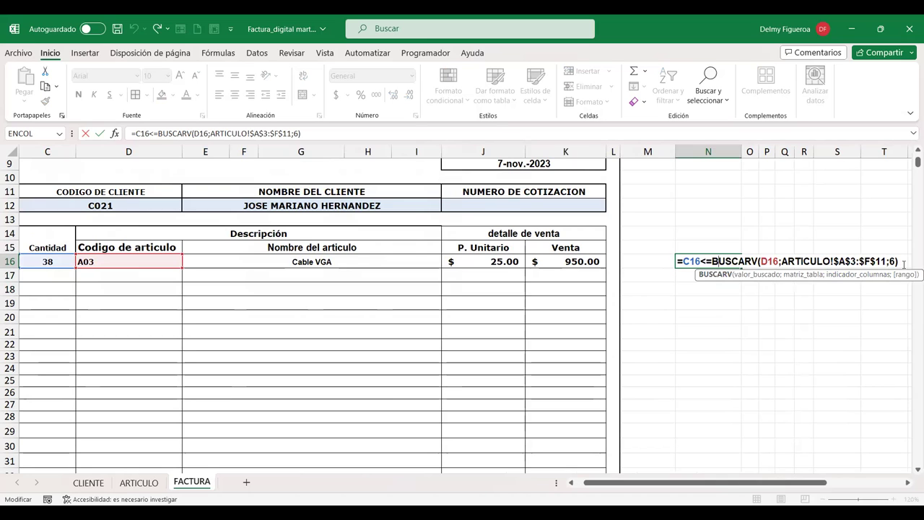
key("Return")
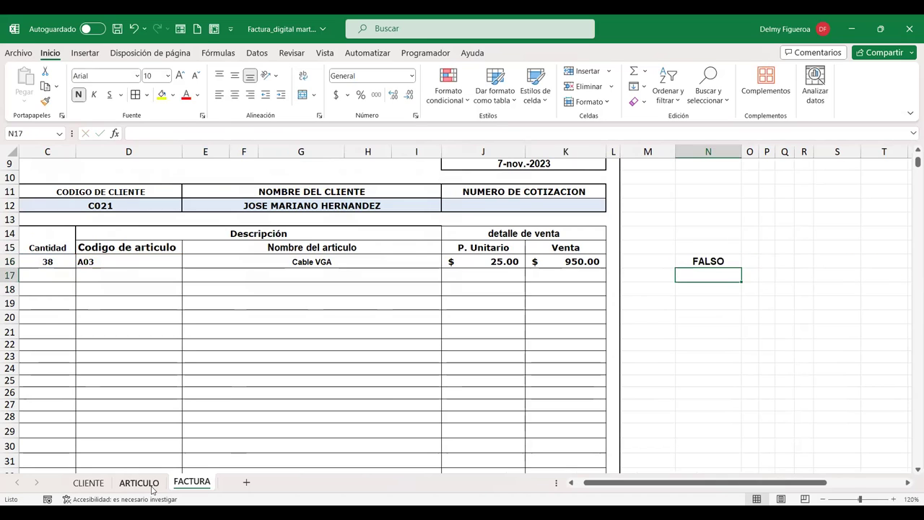
Check Cable VGA's stock formula, then enter quantity 37 in C16.
left_click(138, 482)
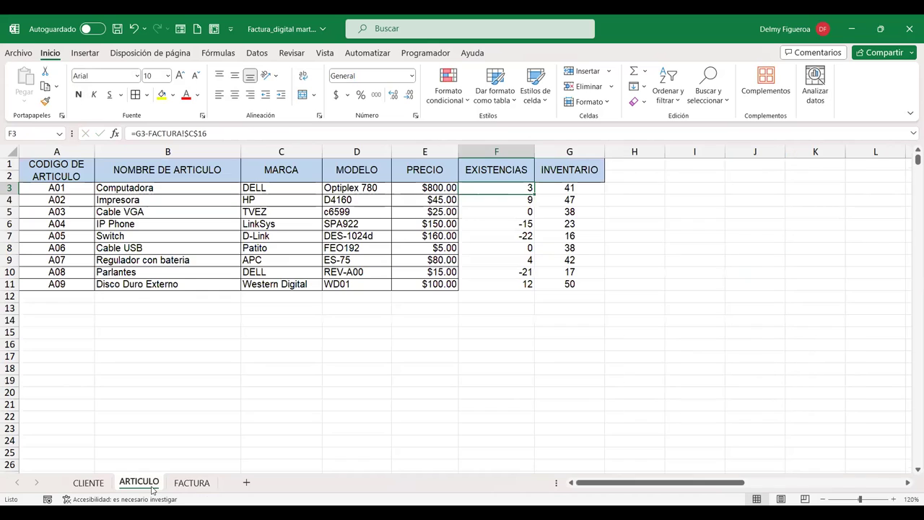
left_click(515, 211)
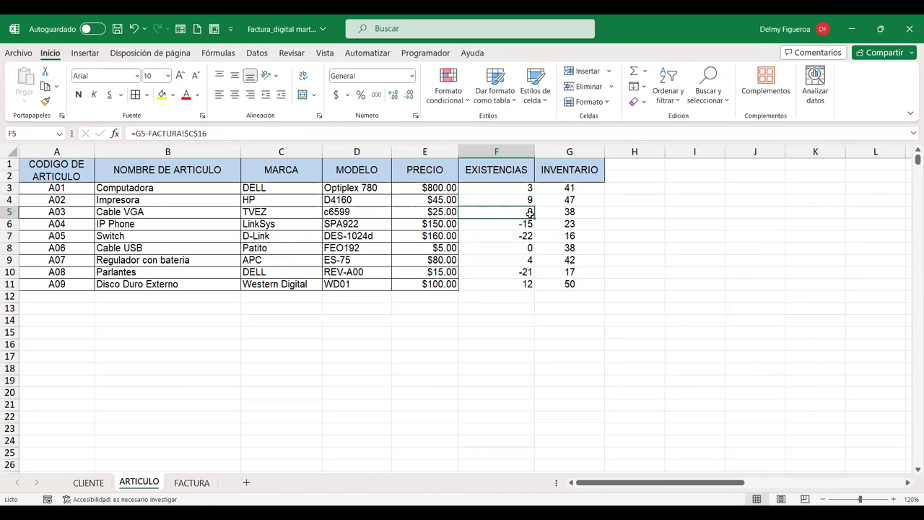
left_click(194, 483)
left_click(61, 261)
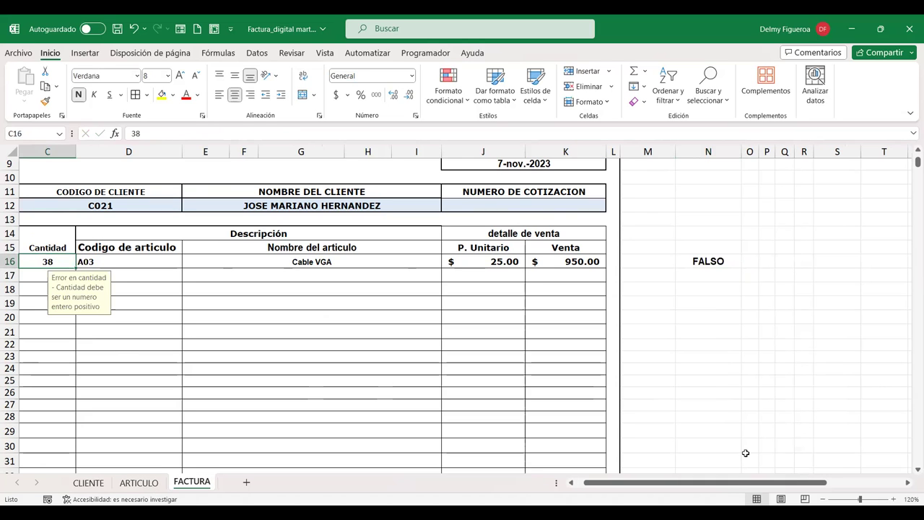
type("37")
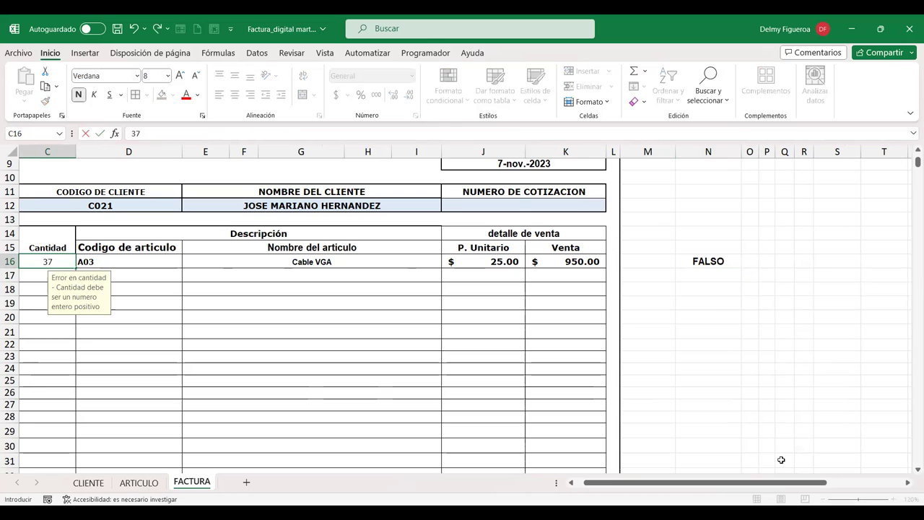
key("Tab")
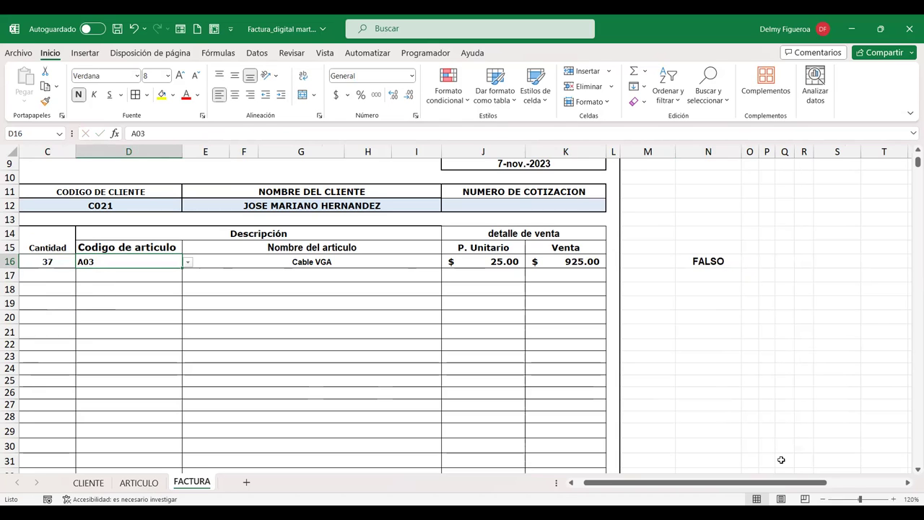
key("Left")
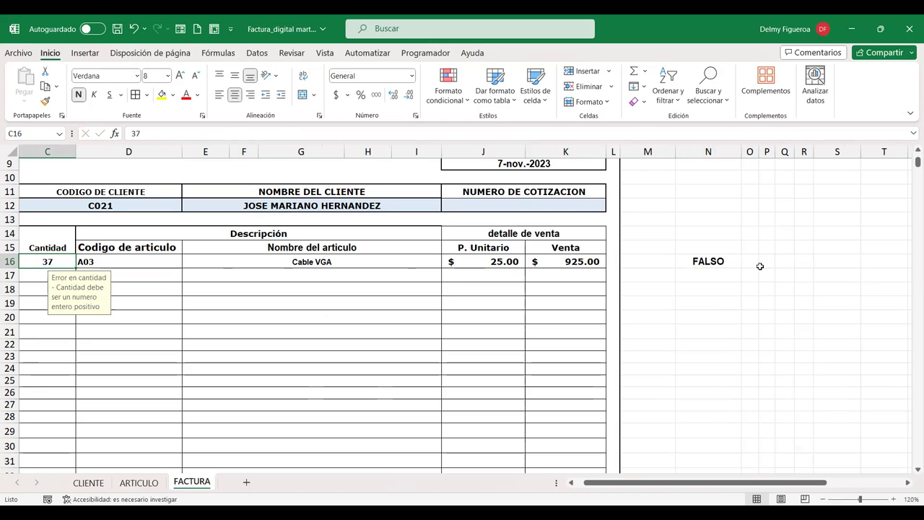
Copy the entire N16 text =C16<=BUSCARV(D16;ARTICULO!$A$3:$F$11;6) and reselect C16.
double_click(715, 264)
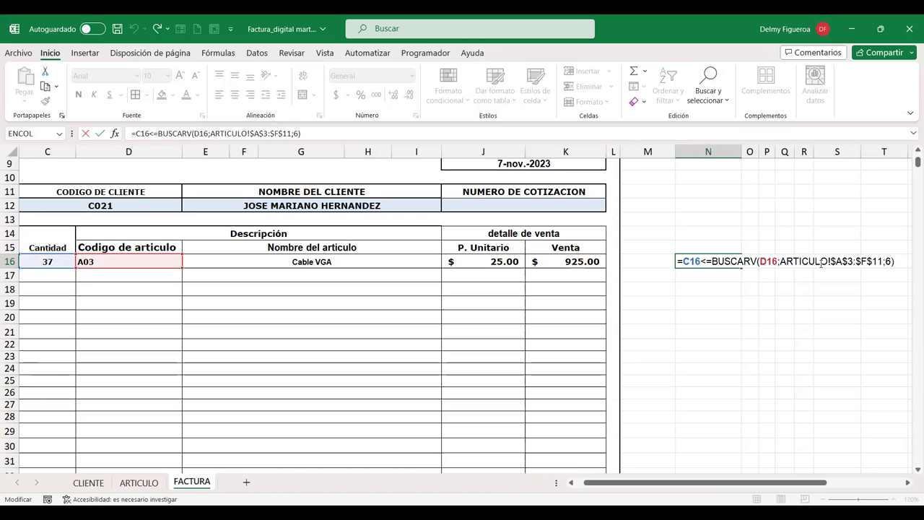
key("Return")
left_click(59, 258)
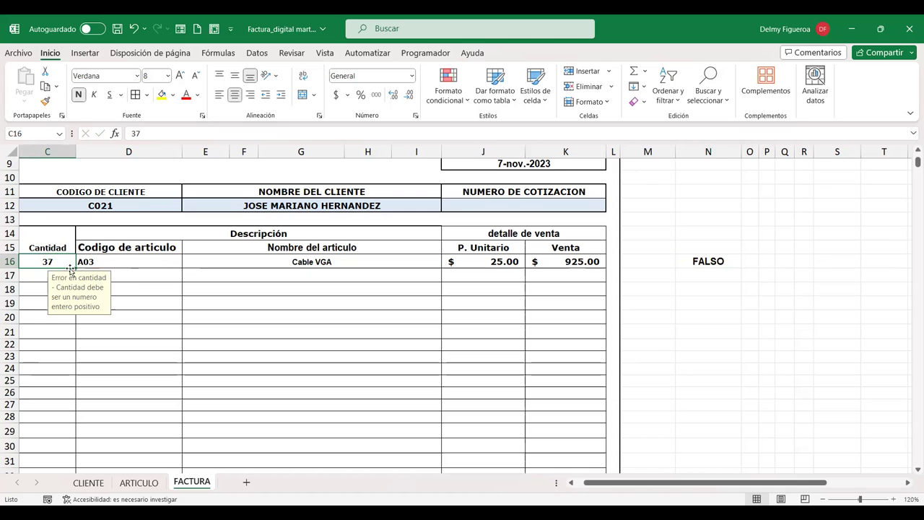
left_click(721, 262)
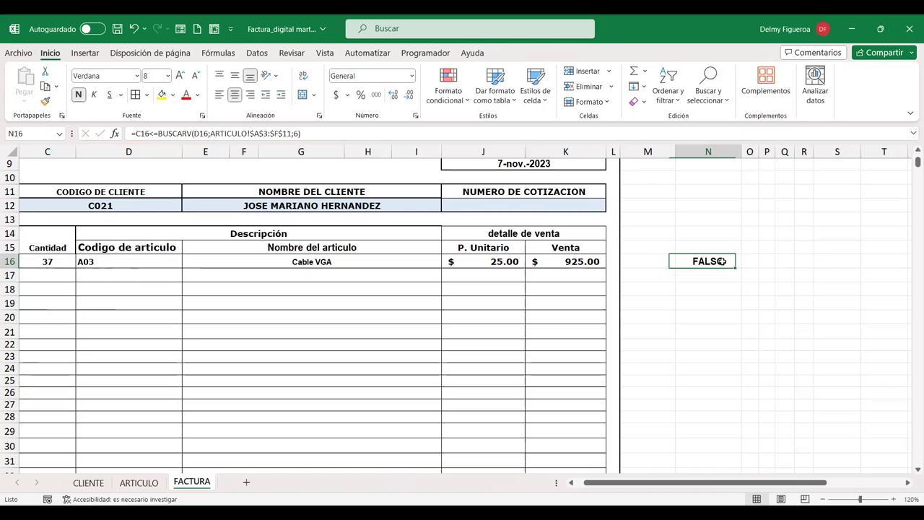
double_click(686, 261)
left_click_drag(683, 261, 732, 258)
left_click_drag(909, 264, 656, 258)
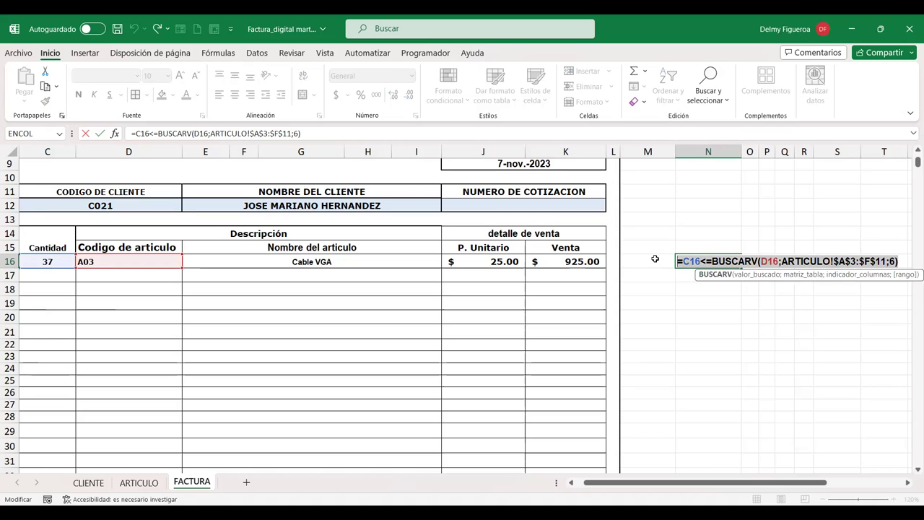
key("ctrl+c")
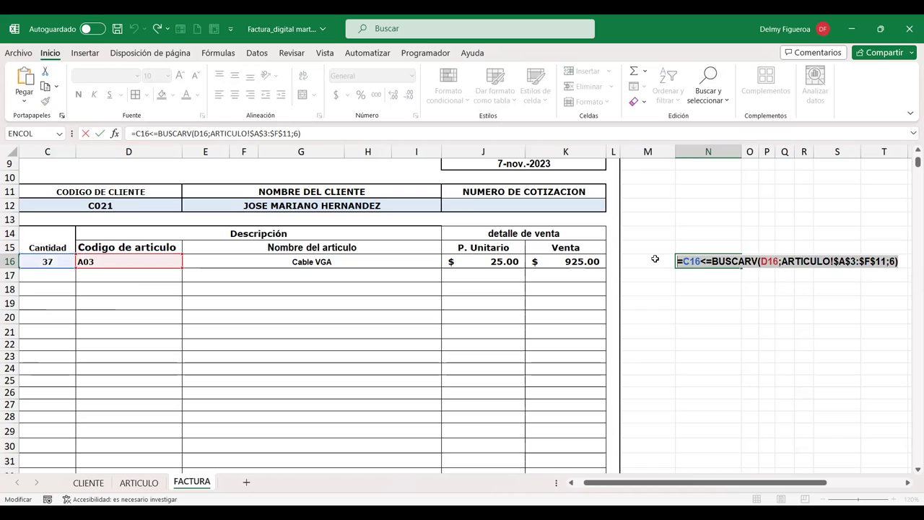
key("Return")
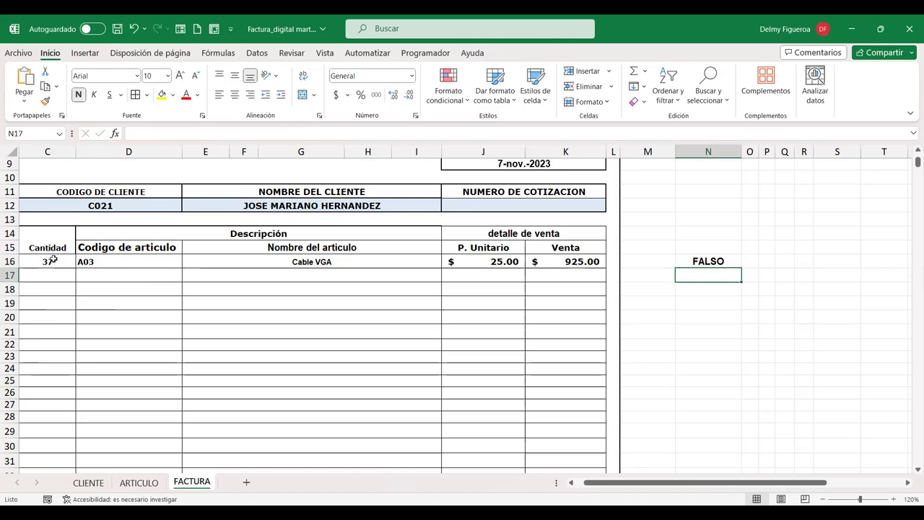
left_click(53, 260)
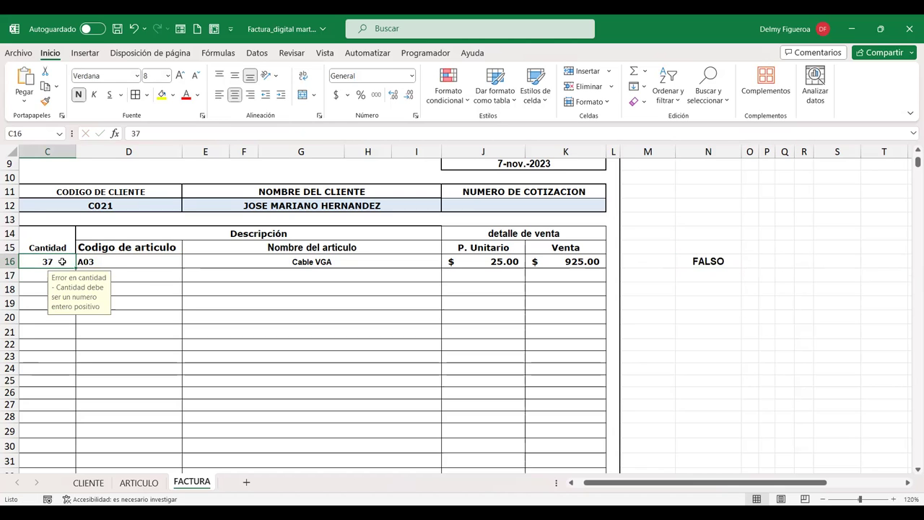
Add a Personalizada data validation to C16 using the pasted BUSCARV stock formula.
left_click(256, 55)
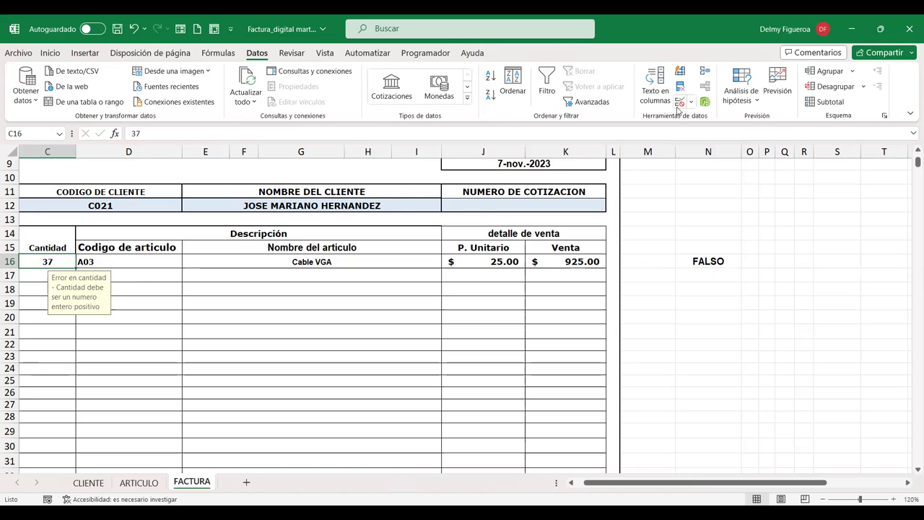
left_click(679, 103)
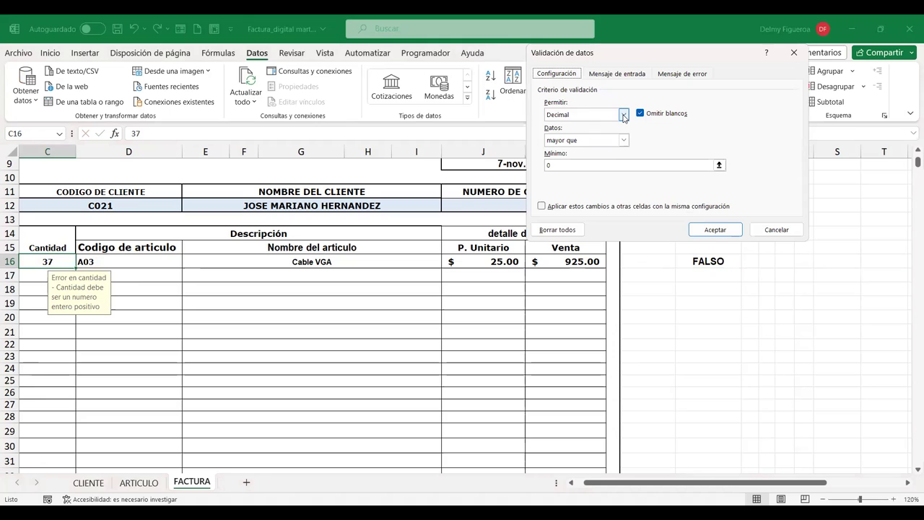
left_click(623, 115)
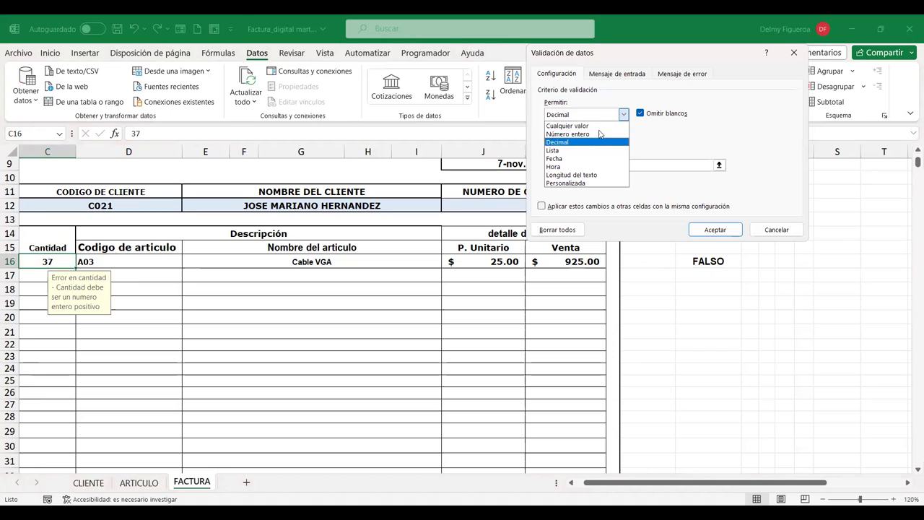
left_click(585, 184)
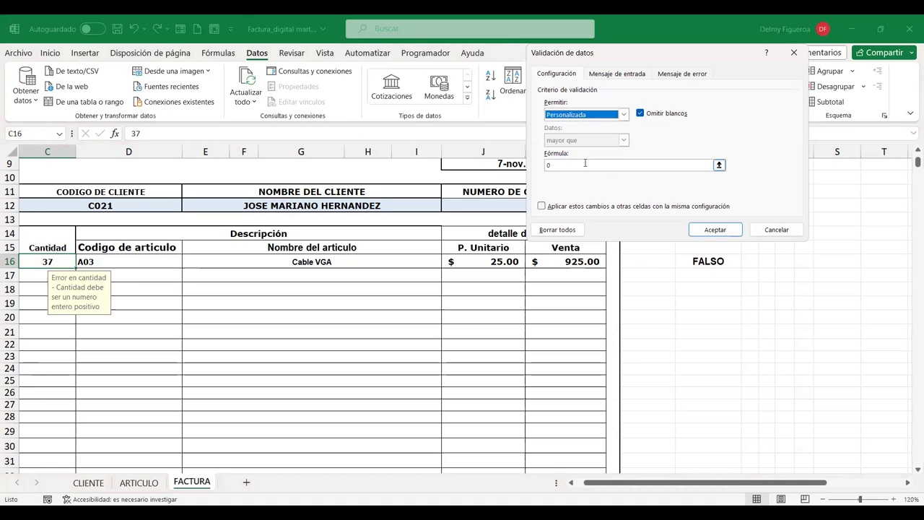
left_click(583, 164)
key("ctrl+v")
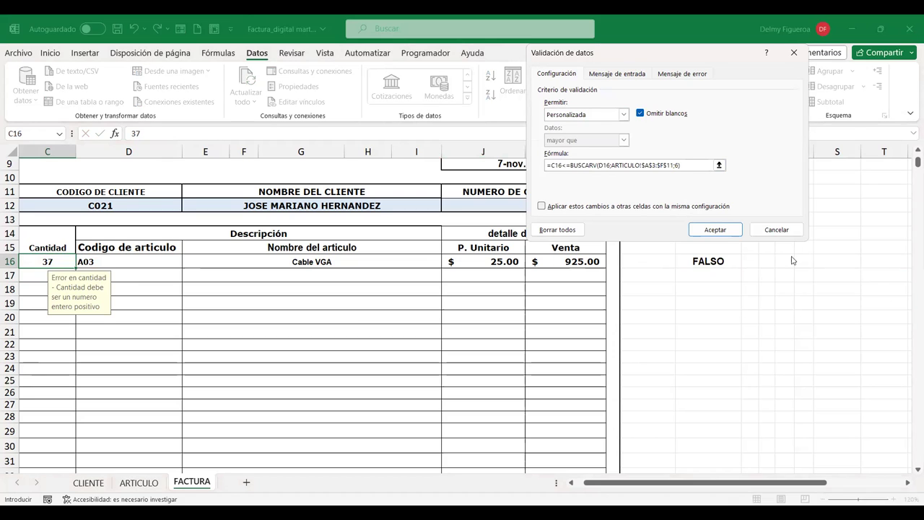
left_click(716, 230)
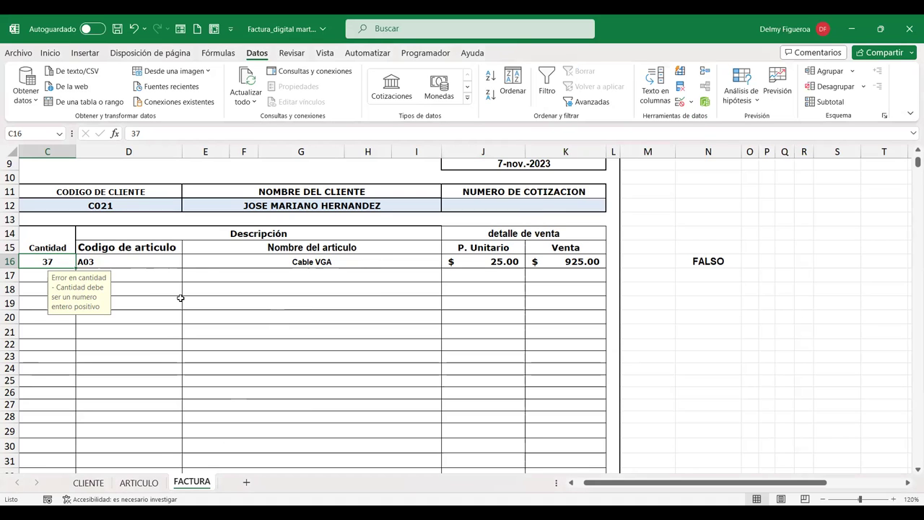
Set the C16 quantity to 0 and check the stock on ARTICULO.
type("0")
key("Tab")
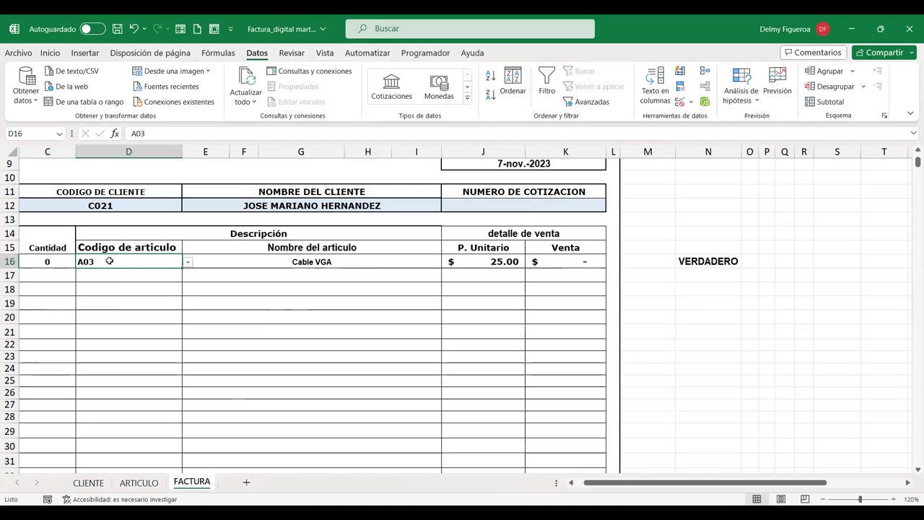
left_click(146, 488)
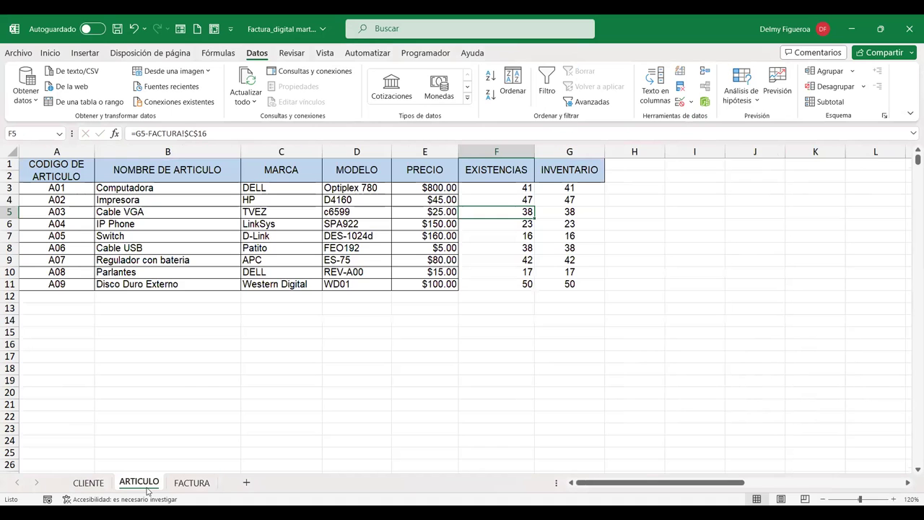
left_click(192, 486)
left_click(51, 261)
Test quantities 39 and 38 in C16, cancelling each validation rejection.
type("39")
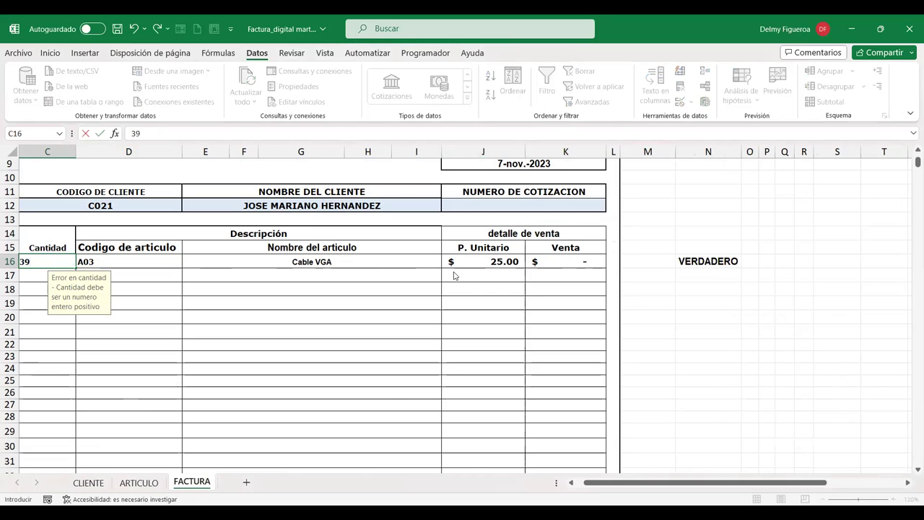
key("Return")
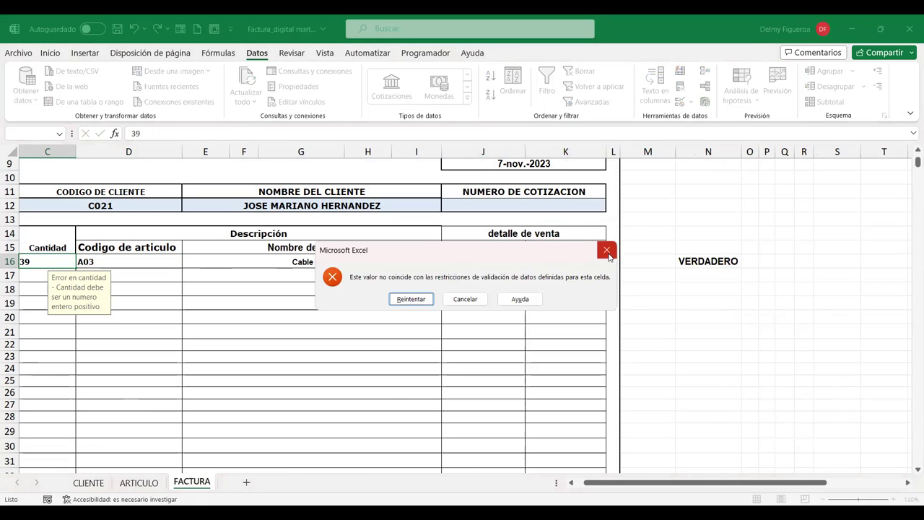
left_click(606, 252)
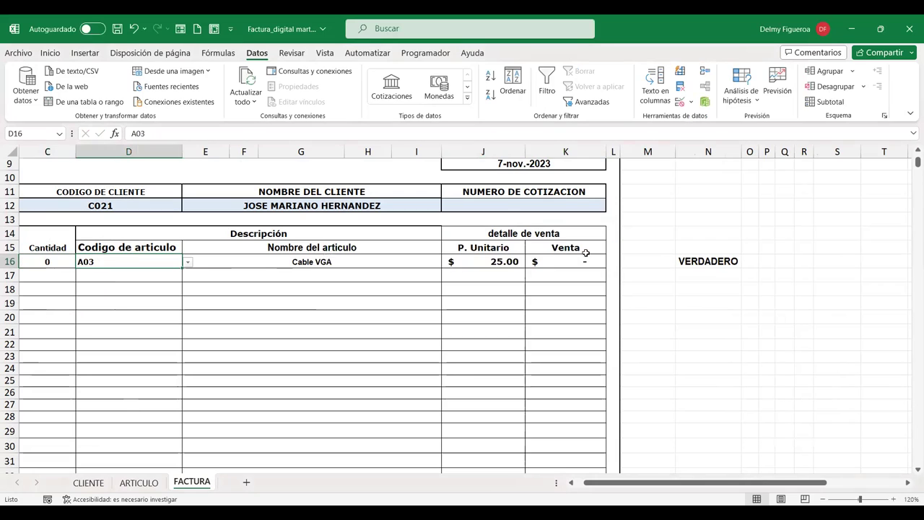
left_click(49, 263)
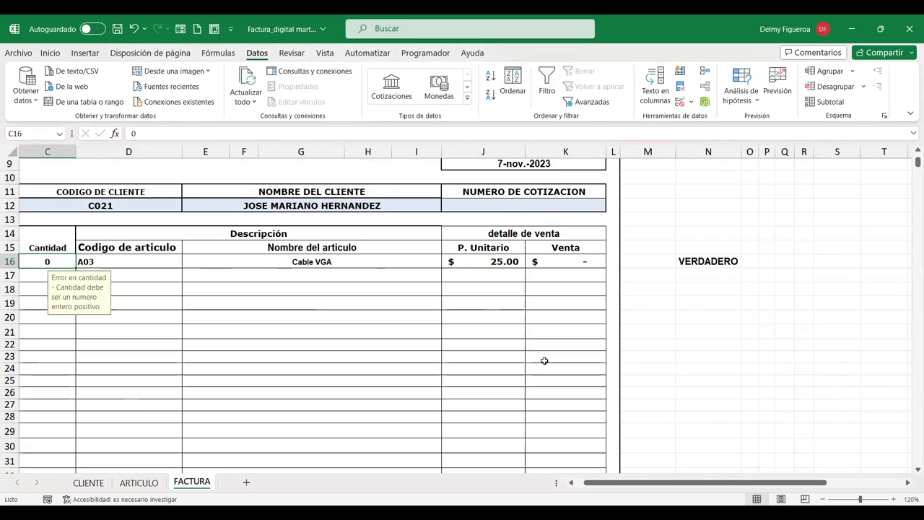
type("38")
key("Return")
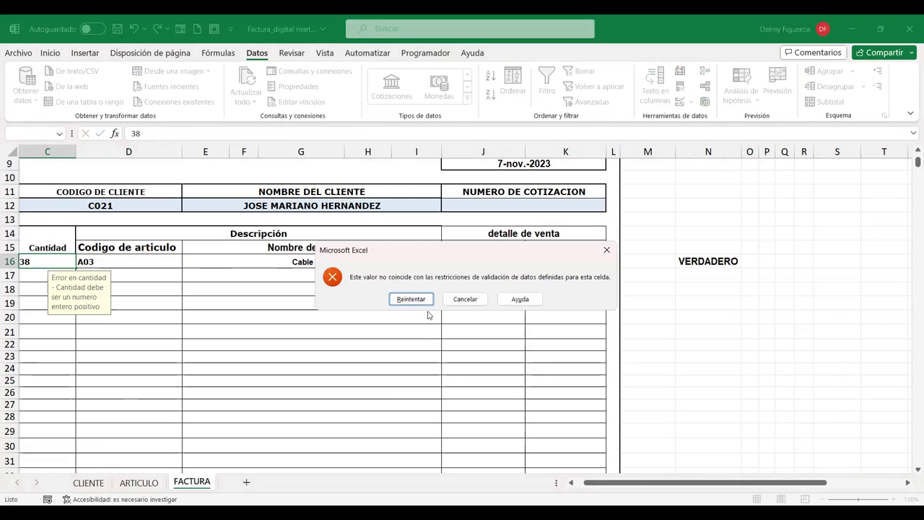
key("Tab")
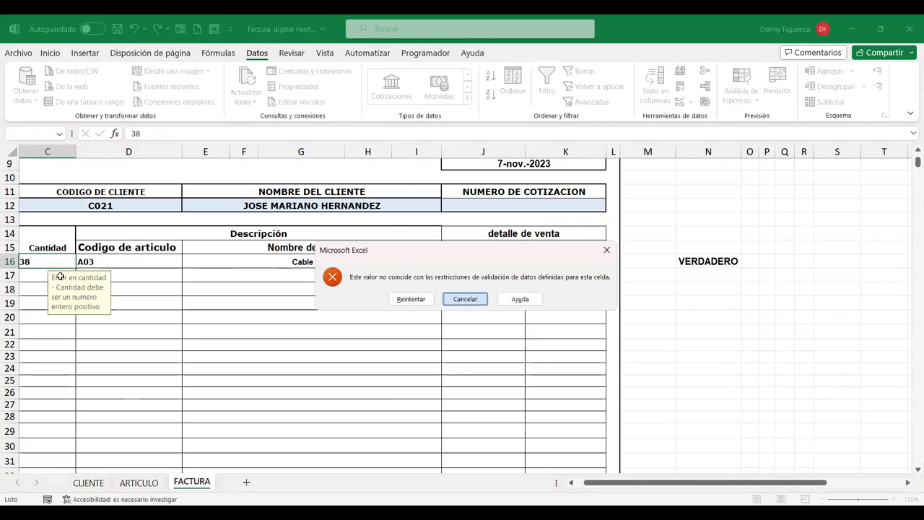
key("Return")
Check the stock on ARTICULO, then enter quantity 1 in C16.
left_click(141, 482)
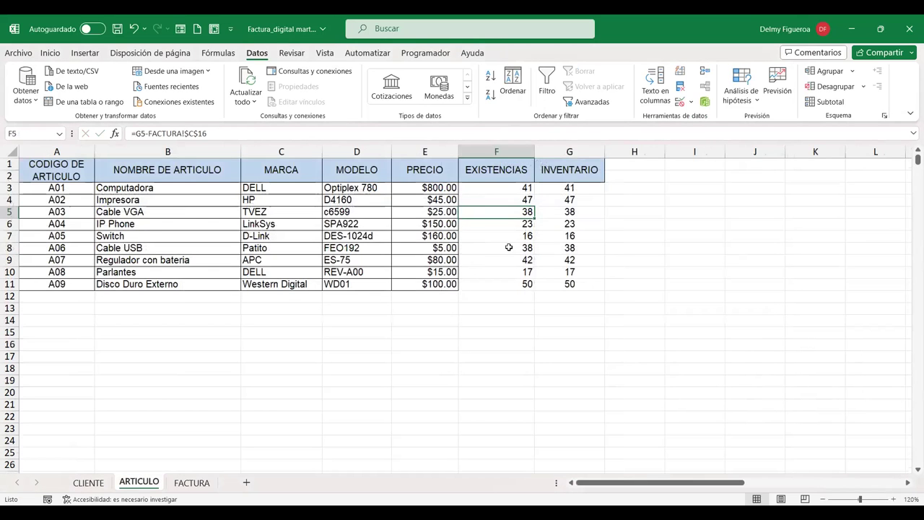
left_click(202, 484)
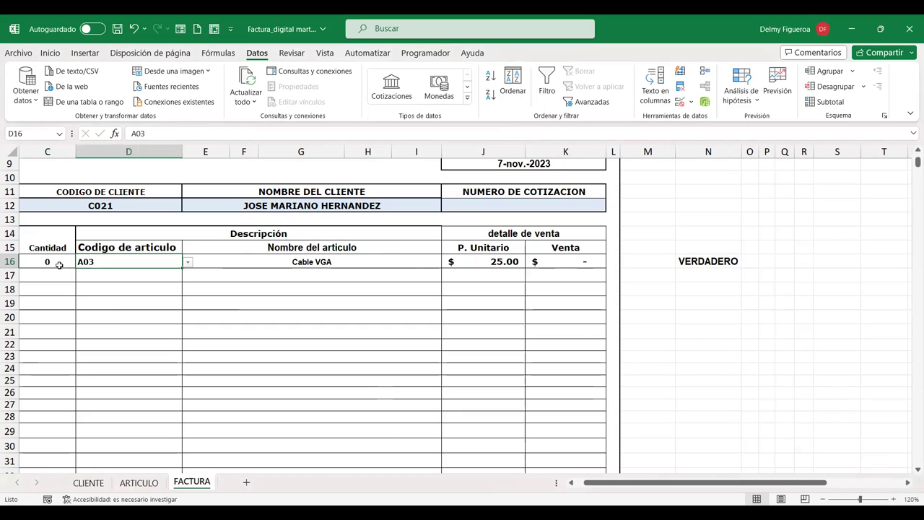
left_click(59, 264)
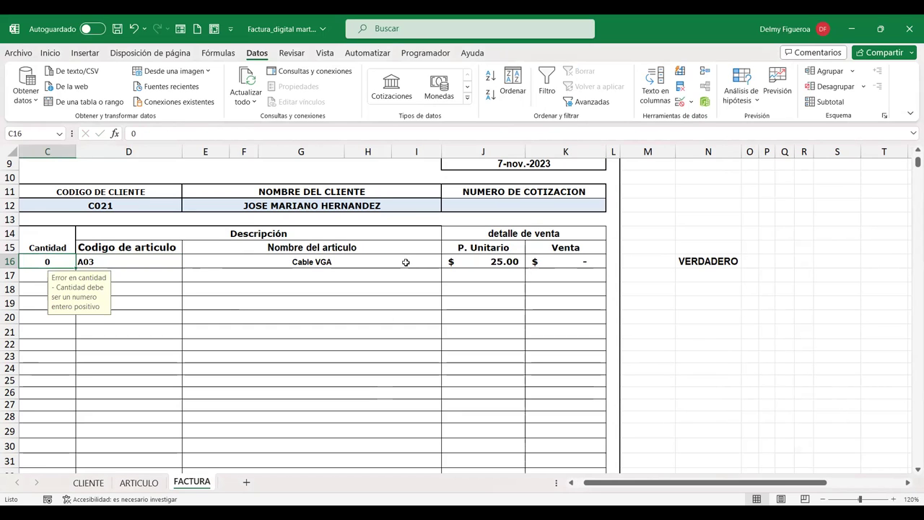
type("1")
key("Tab")
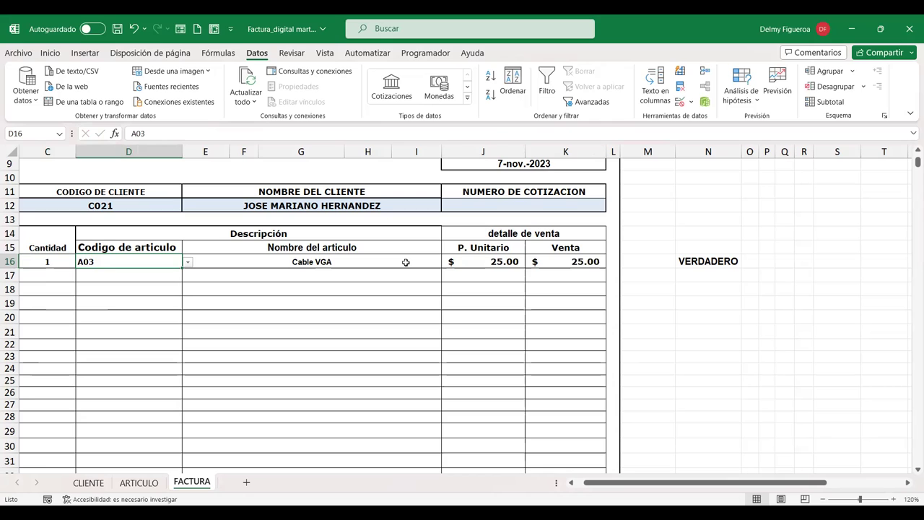
key("Left")
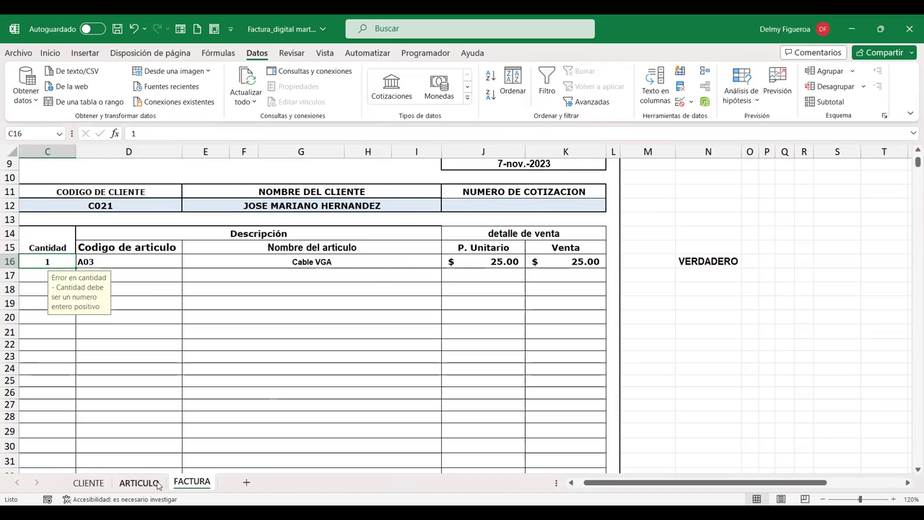
Try quantity 37, cancel the rejection to keep 1, and recheck ARTICULO stock.
left_click(140, 483)
left_click(203, 481)
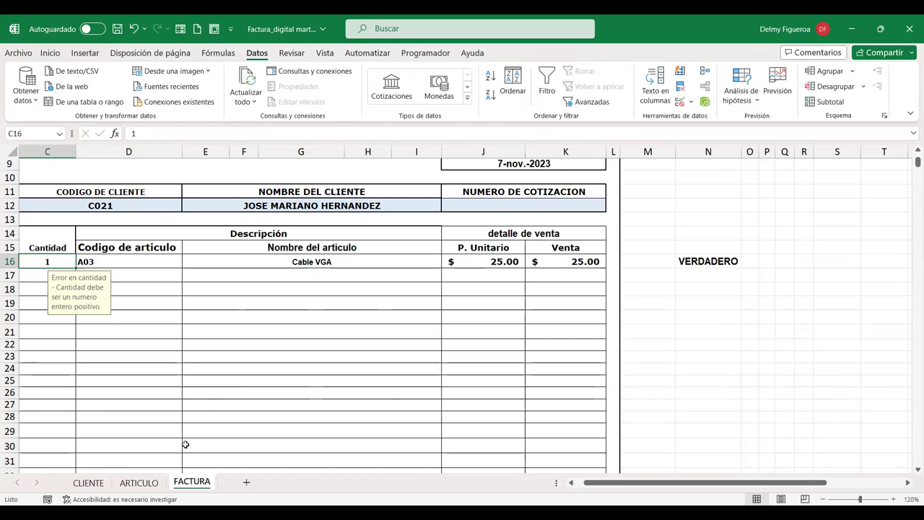
type("37")
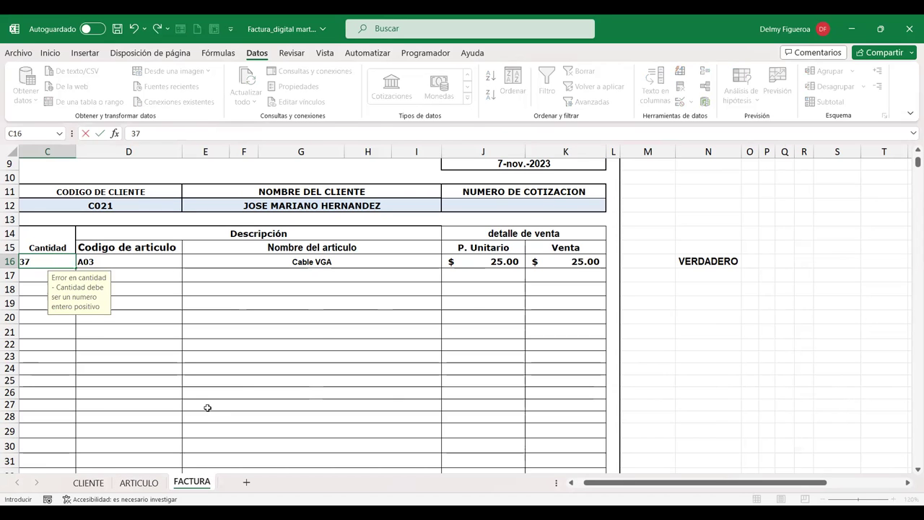
key("Return")
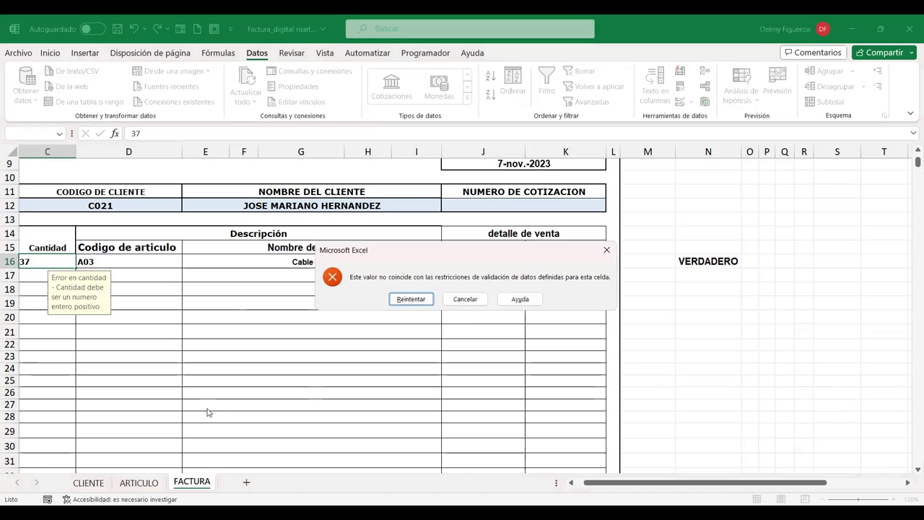
key("Escape")
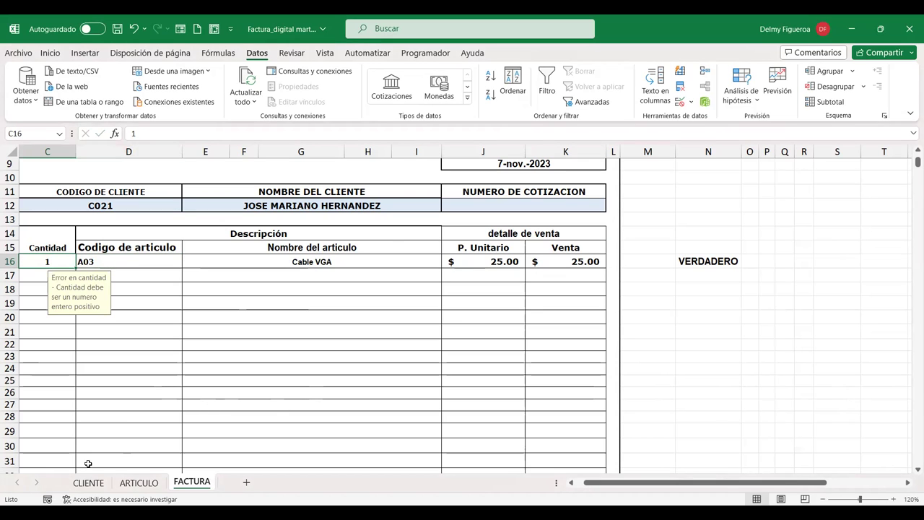
left_click(139, 482)
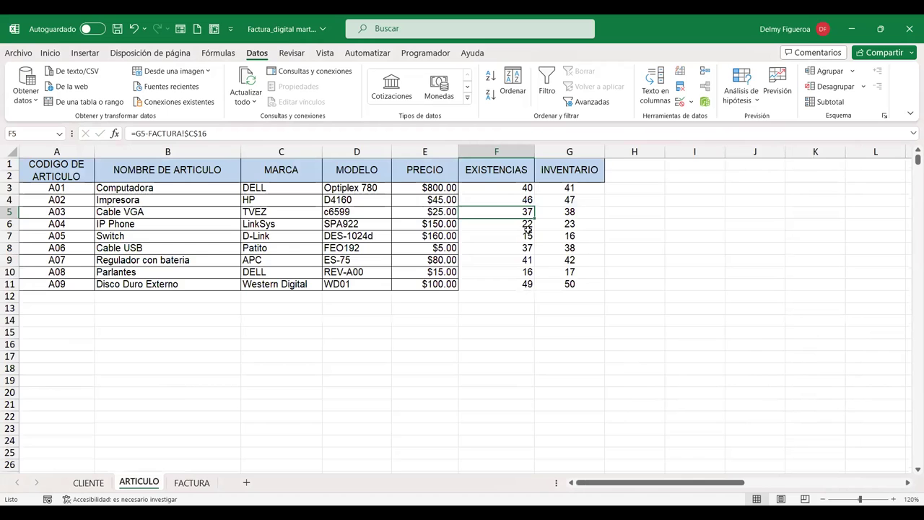
left_click(196, 483)
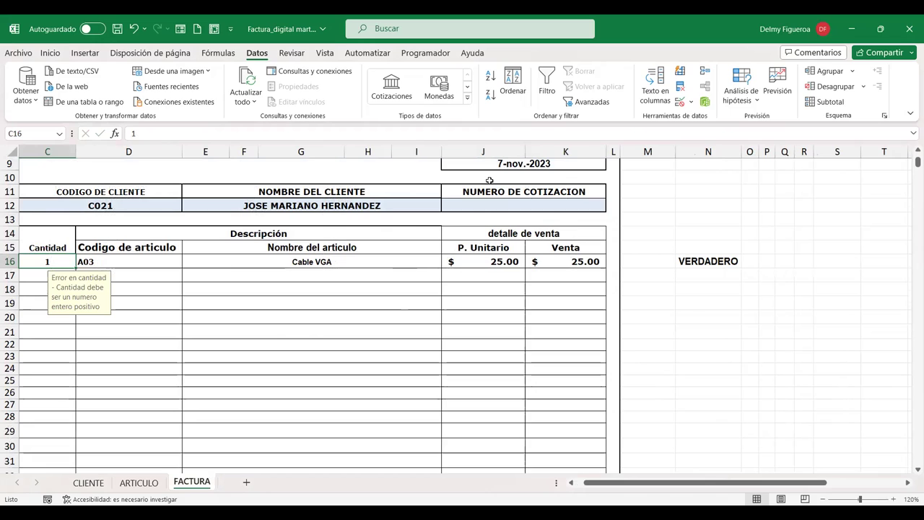
Reconfirm C16's custom stock validation rule and compare both sheets.
left_click(680, 105)
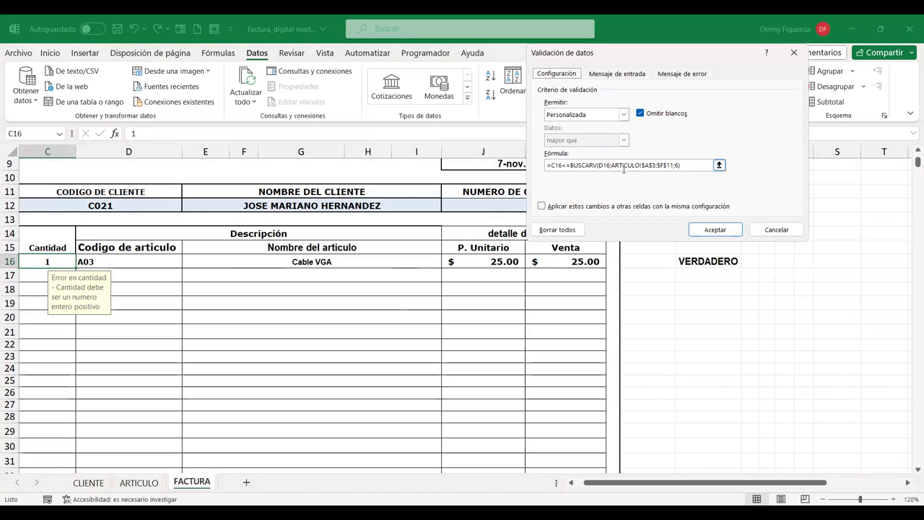
left_click(714, 229)
left_click(131, 483)
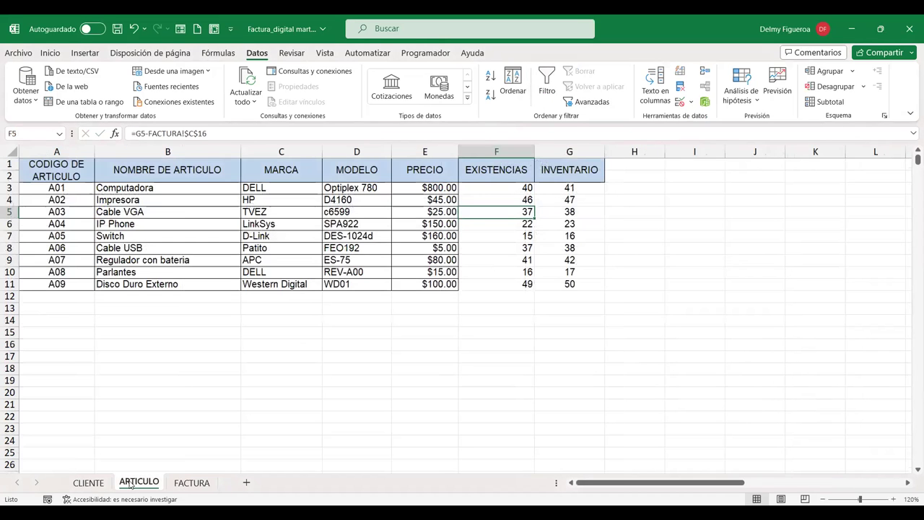
left_click(191, 483)
left_click(138, 482)
left_click(192, 482)
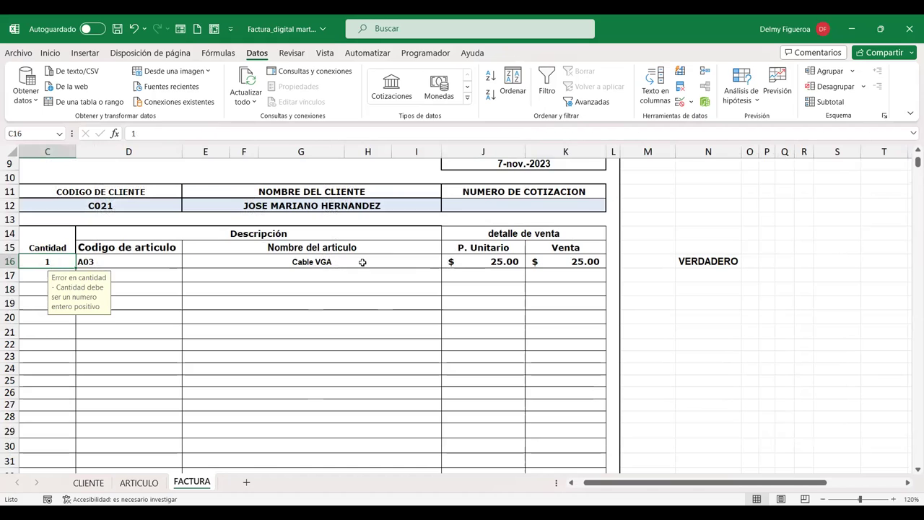
Try quantity 36, dismiss the rejection, then review N16 and the ARTICULO stock.
type("36")
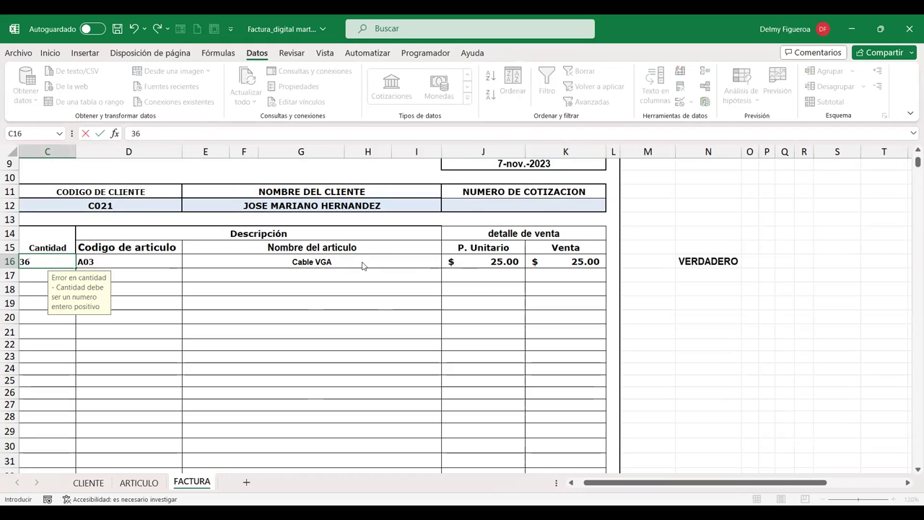
key("Return")
key("Return")
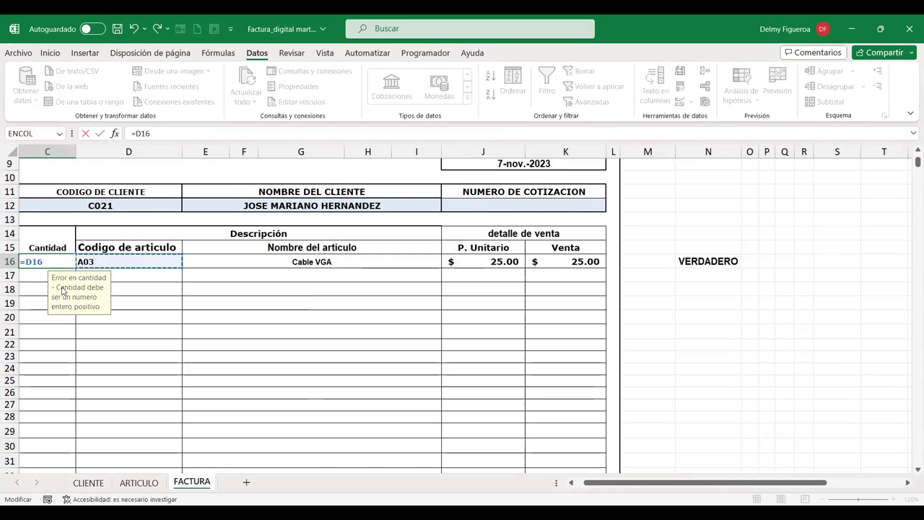
key("Escape")
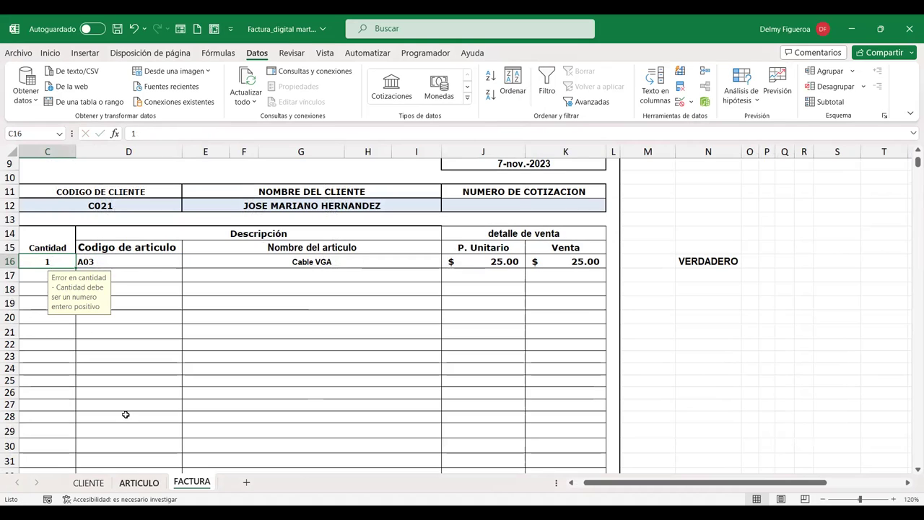
left_click(699, 259)
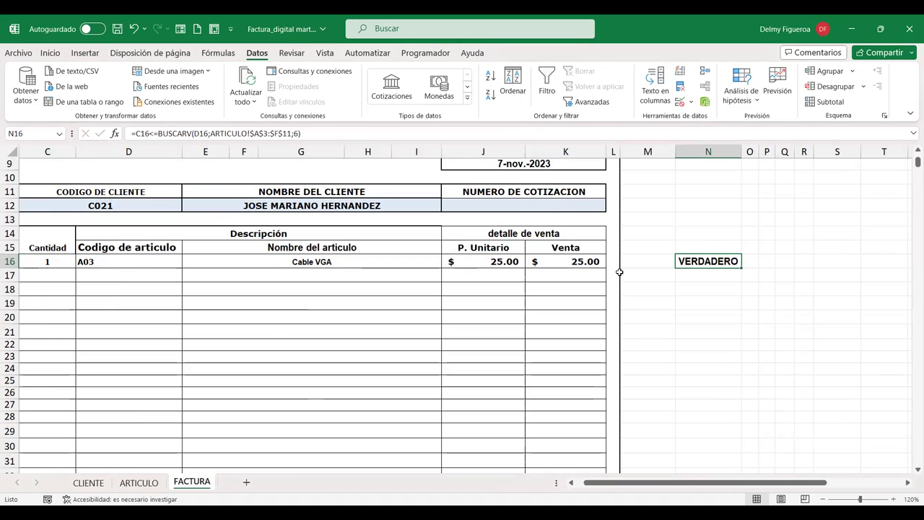
left_click(138, 482)
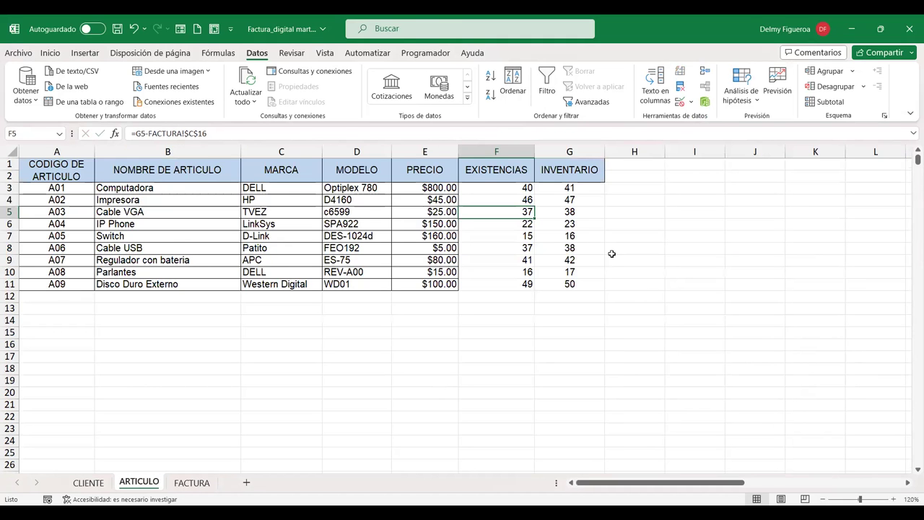
left_click(192, 483)
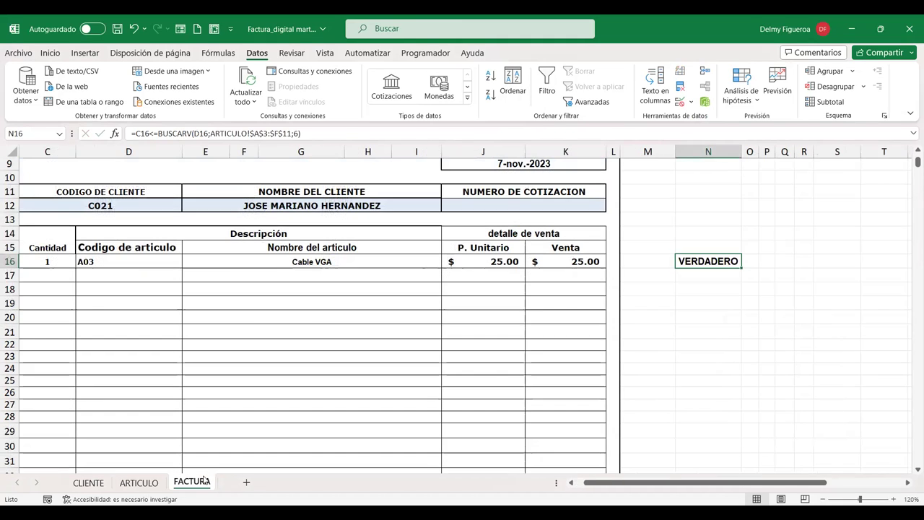
left_click(138, 482)
Inspect F5's formula =G5-FACTURA!$C$16 giving 37, then go back to FACTURA.
left_click(438, 211)
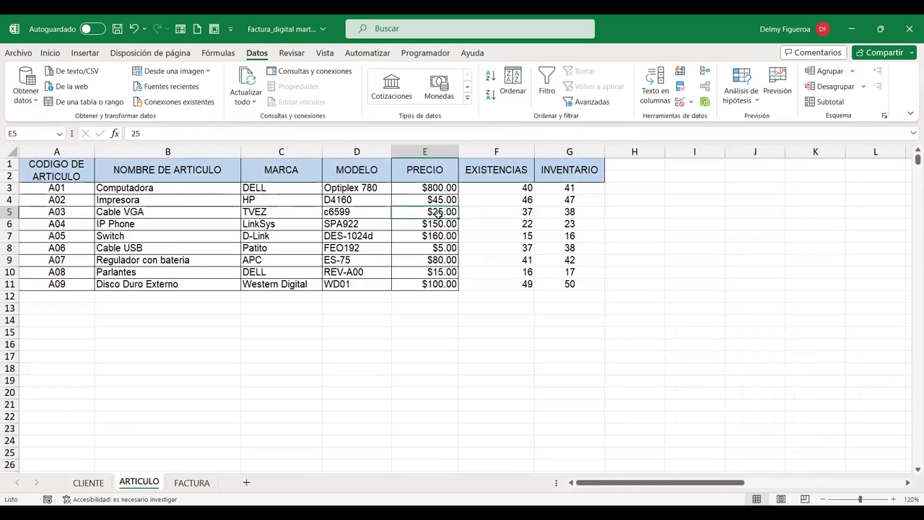
left_click(519, 209)
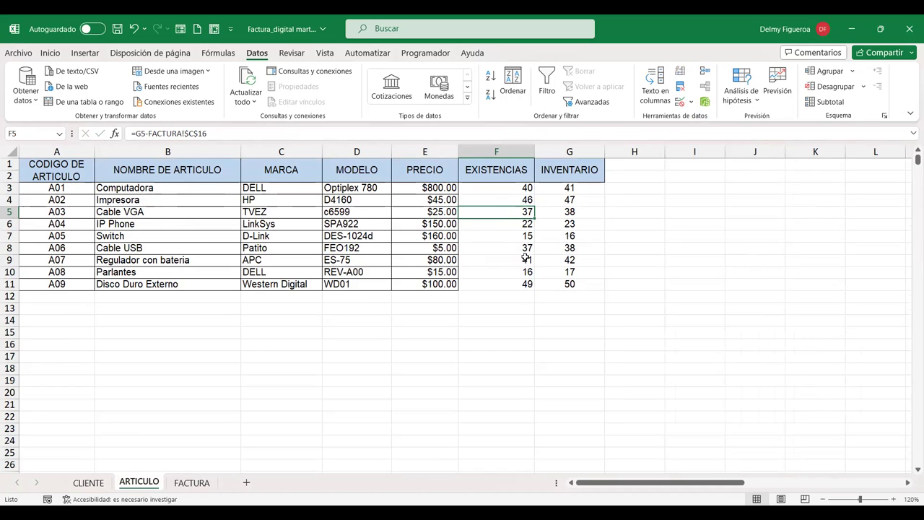
double_click(503, 212)
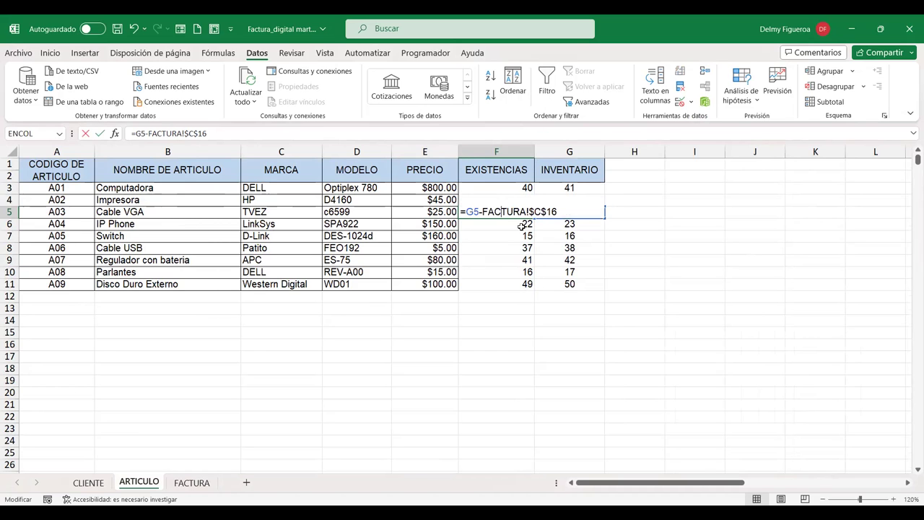
key("Return")
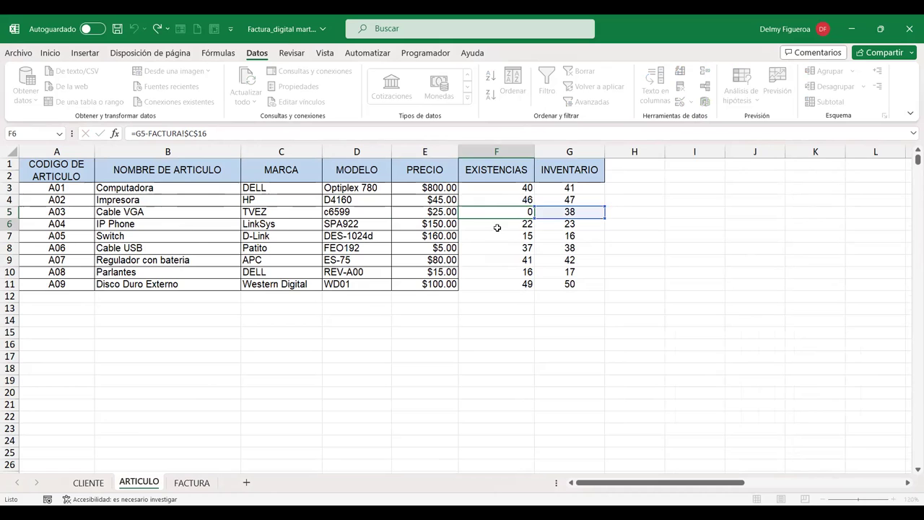
left_click(498, 211)
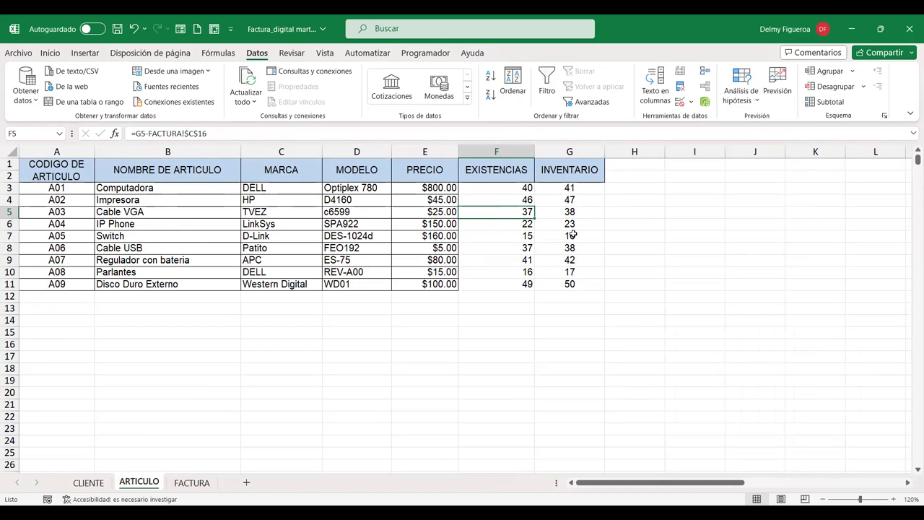
left_click(195, 484)
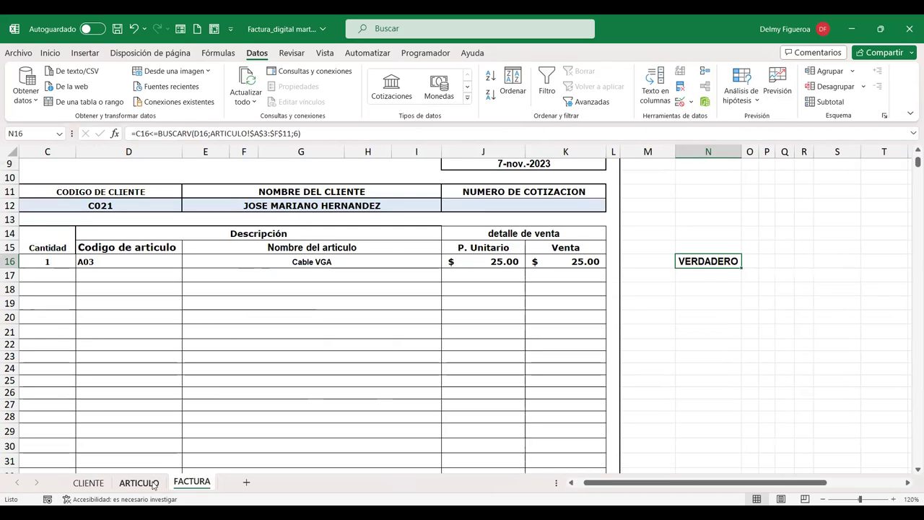
Enter quantity 2 in C16 and confirm Cable VGA stock shows 36 on ARTICULO.
left_click(59, 261)
type("2")
key("Tab")
key("Left")
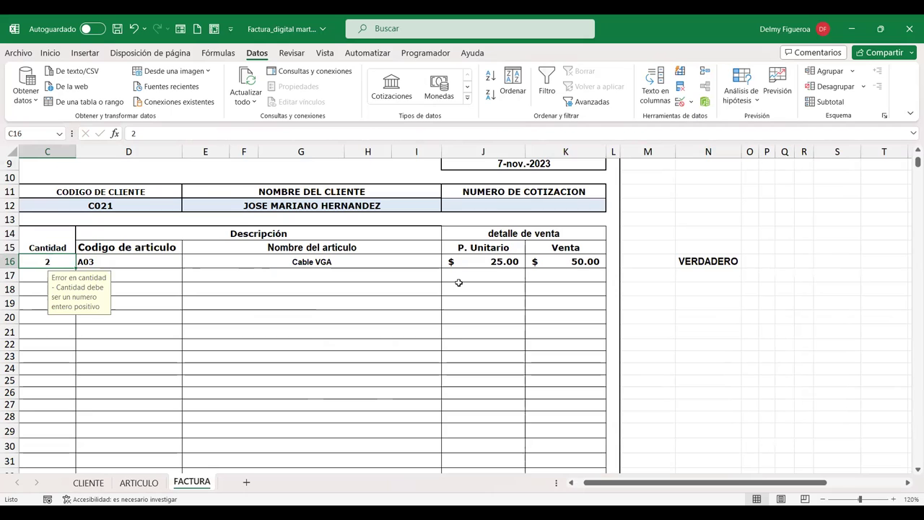
key("Right")
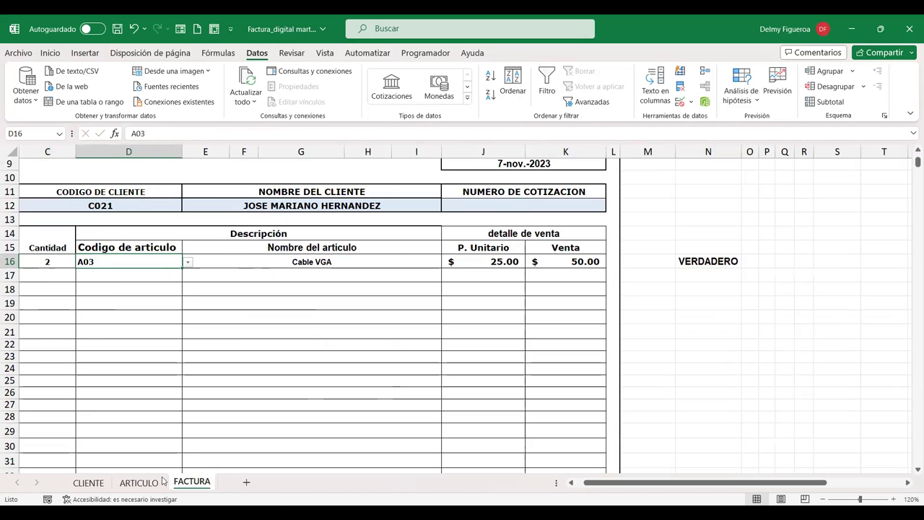
left_click(139, 482)
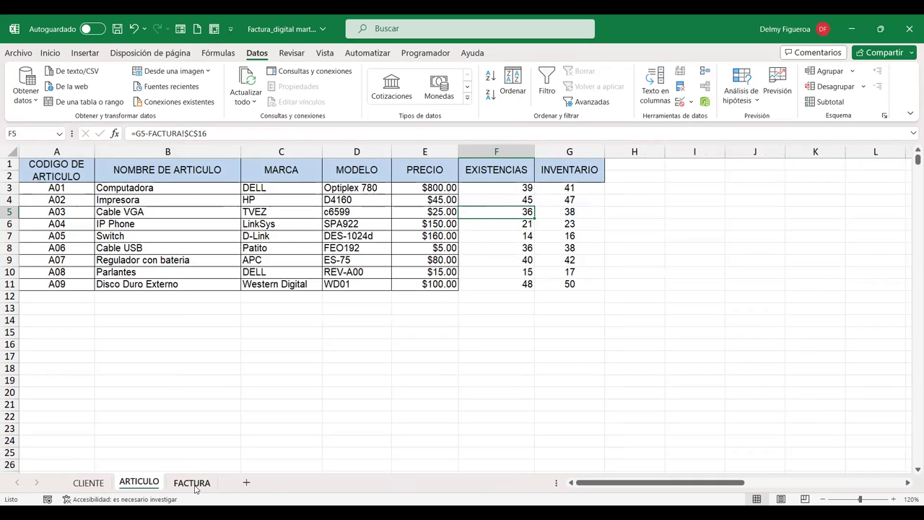
left_click(195, 482)
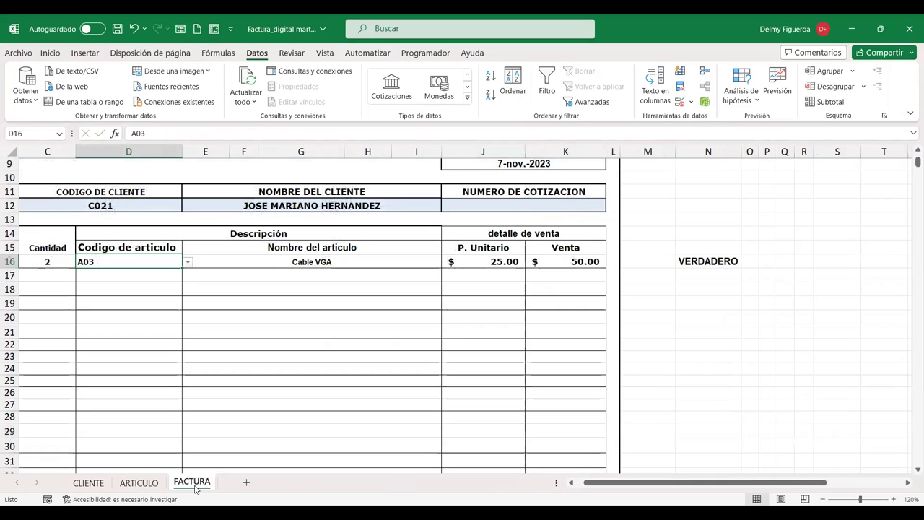
left_click(66, 259)
type("36")
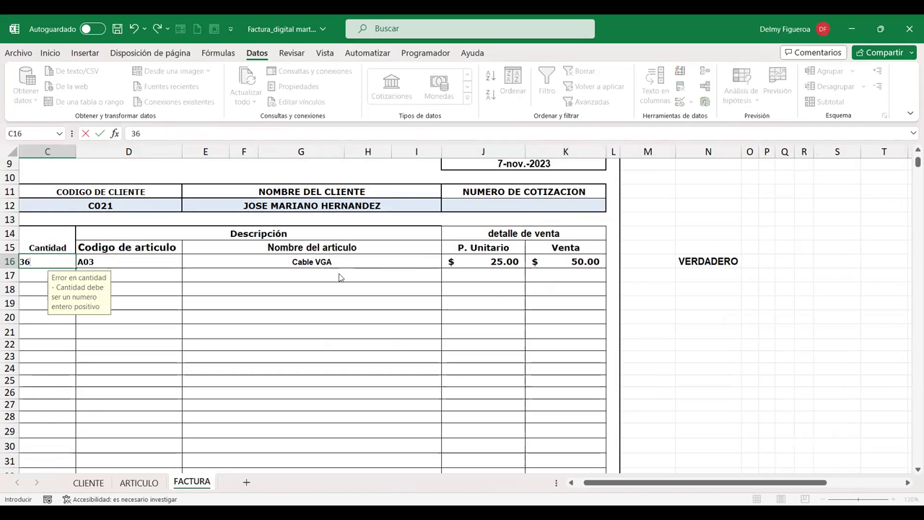
key("Return")
key("Escape")
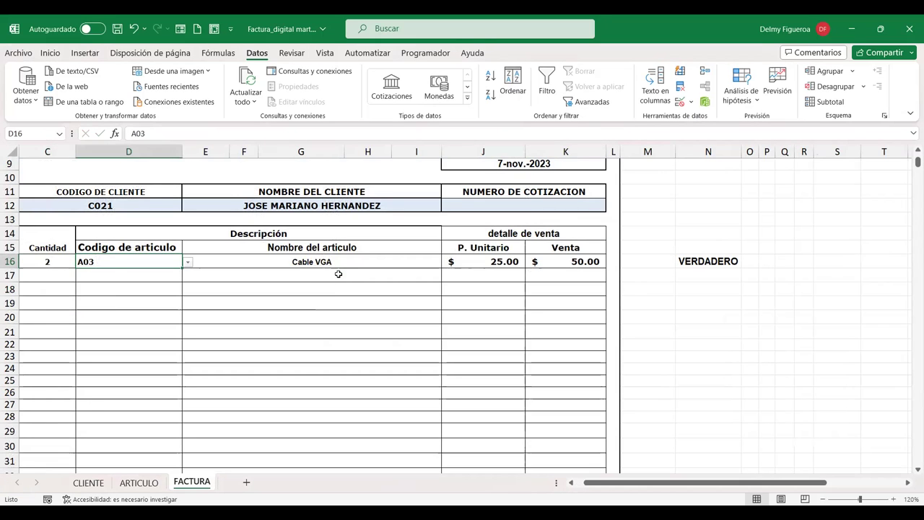
type("35")
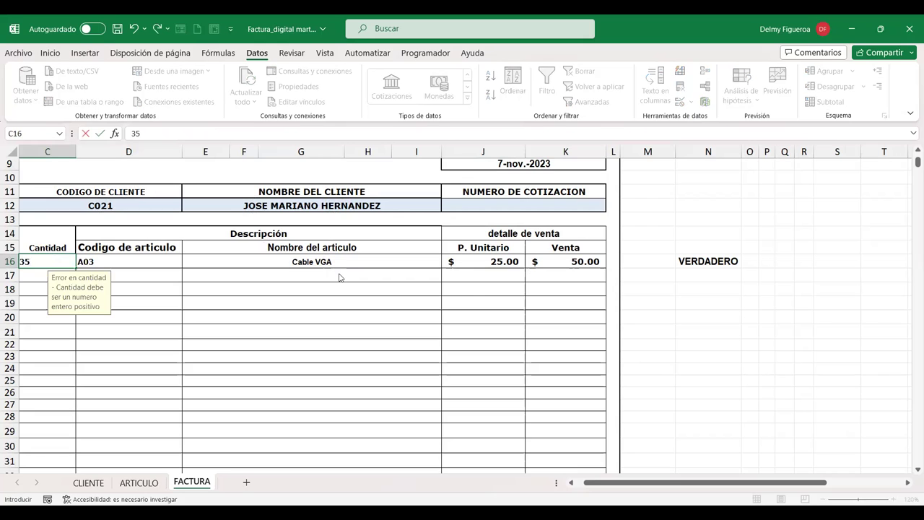
key("Return")
key("Escape")
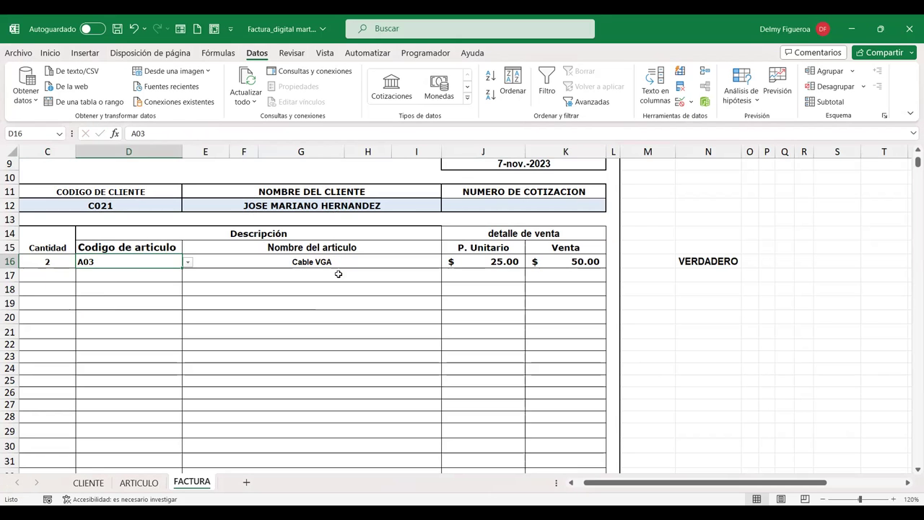
type("34")
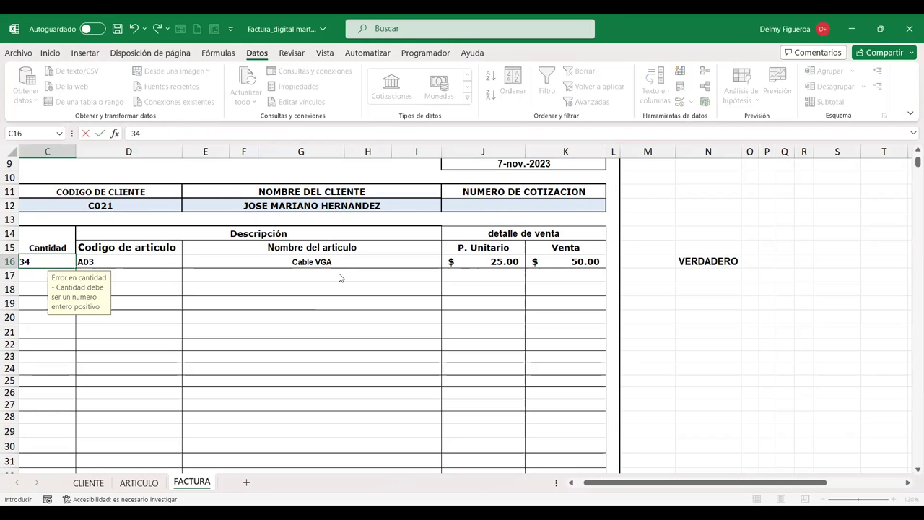
key("Return")
key("Escape")
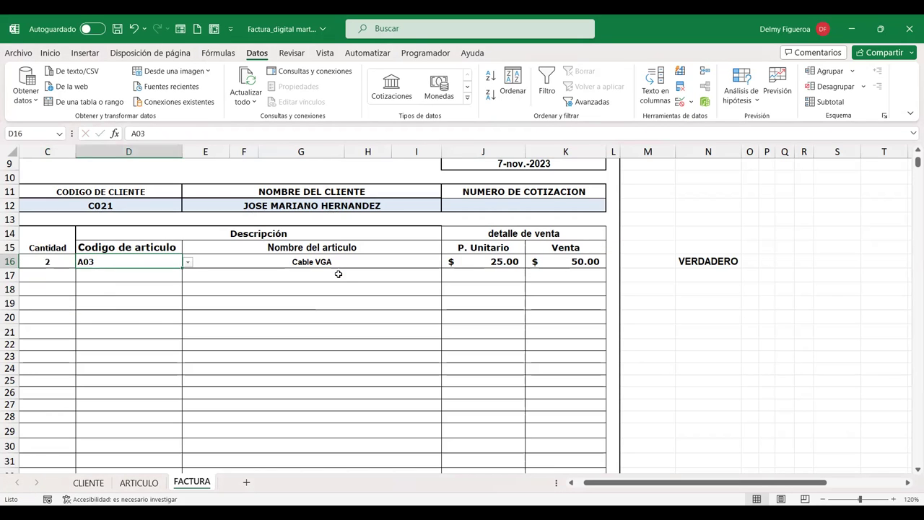
left_click(134, 489)
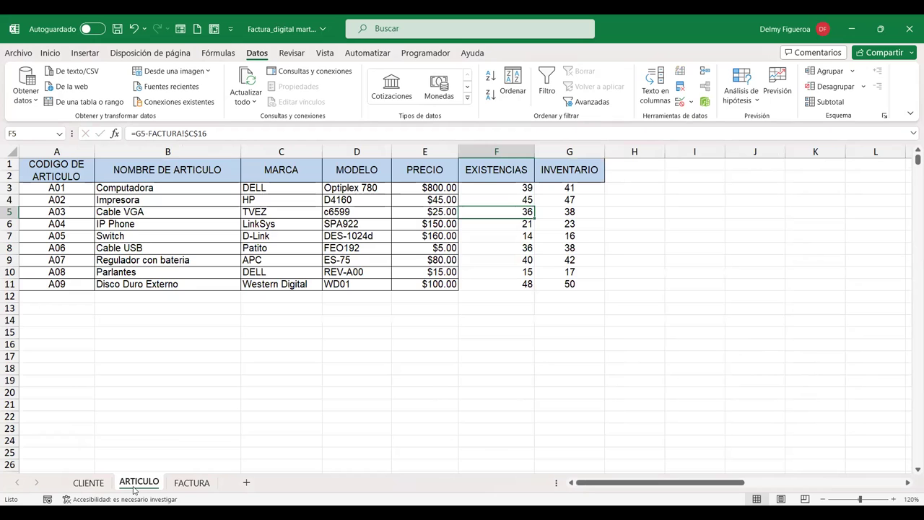
left_click(205, 487)
Add FALSO as the last BUSCARV argument in N16's stock check for an exact-match lookup.
left_click(729, 260)
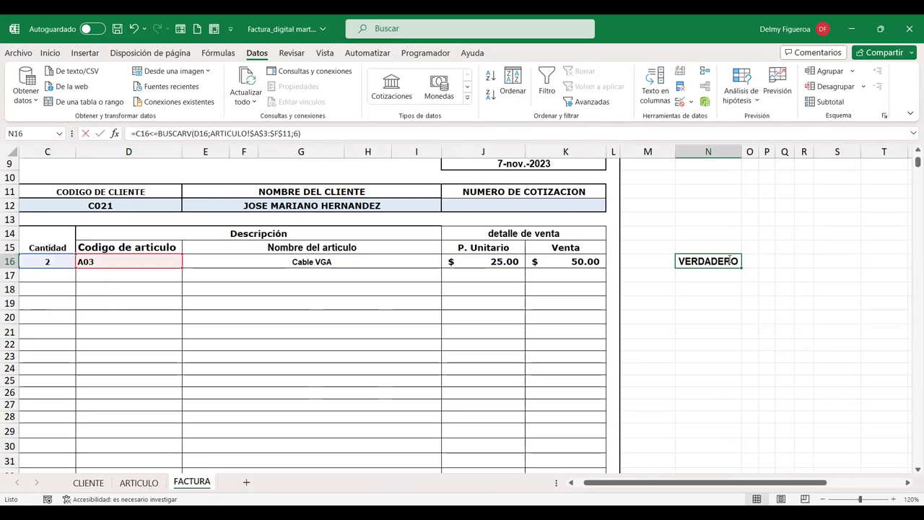
double_click(731, 261)
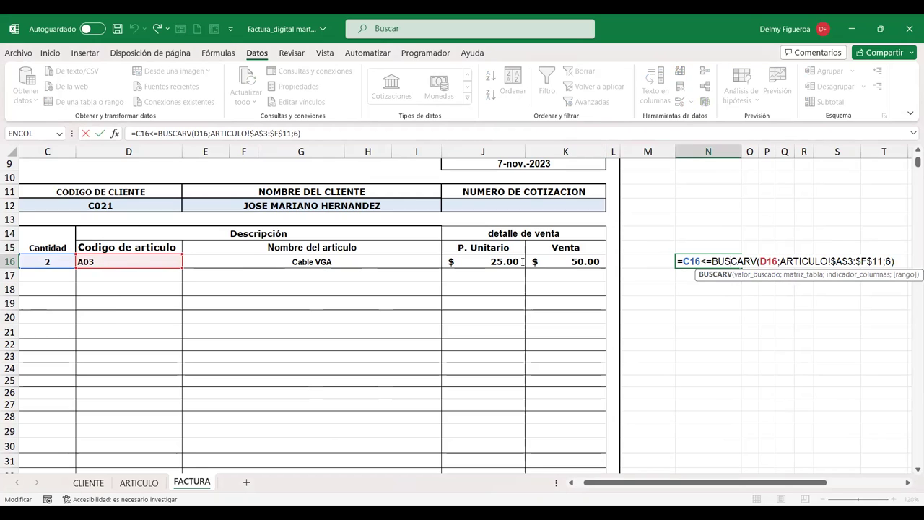
left_click(866, 263)
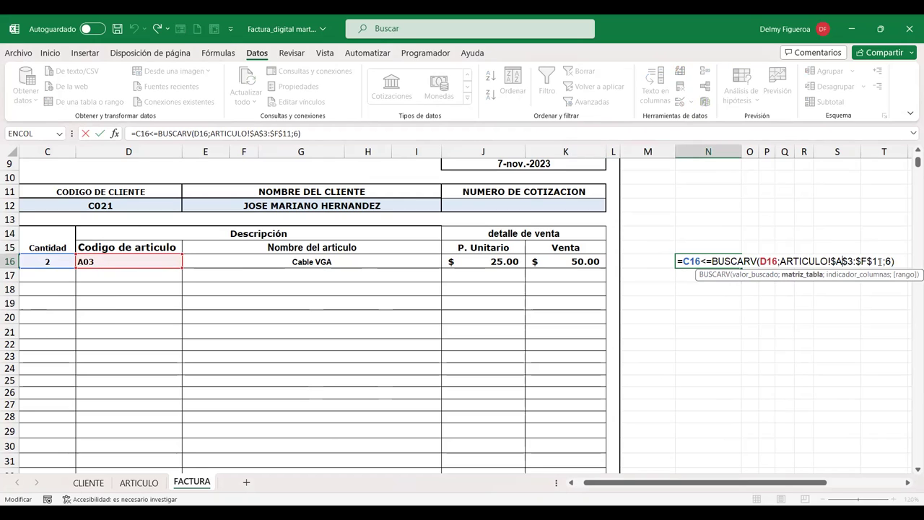
left_click(885, 262)
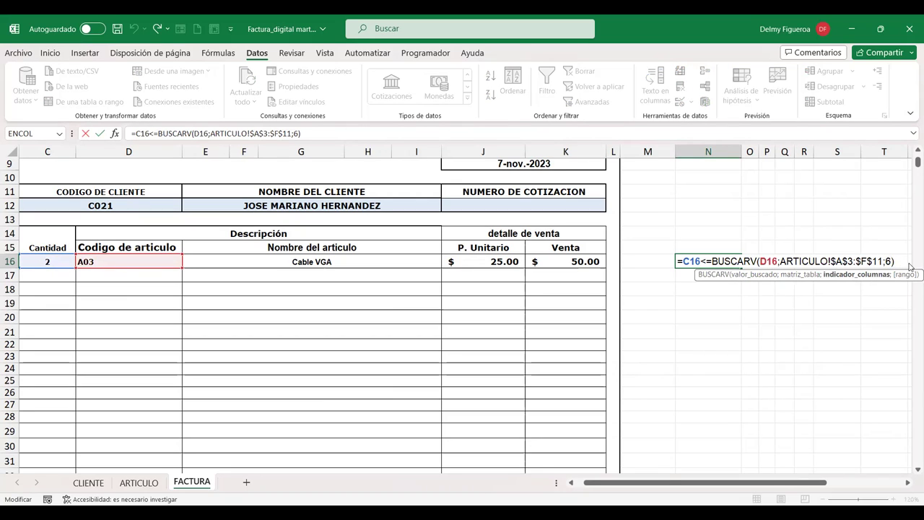
type(";")
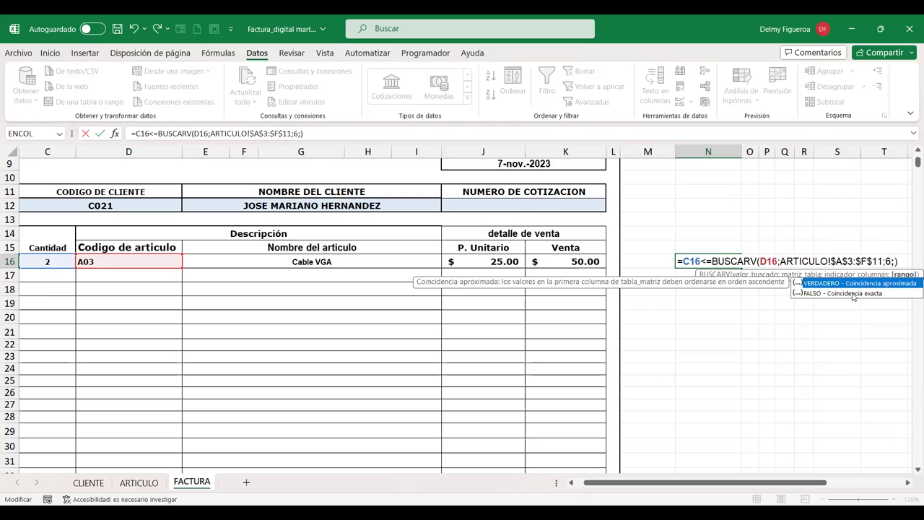
double_click(853, 294)
key("Return")
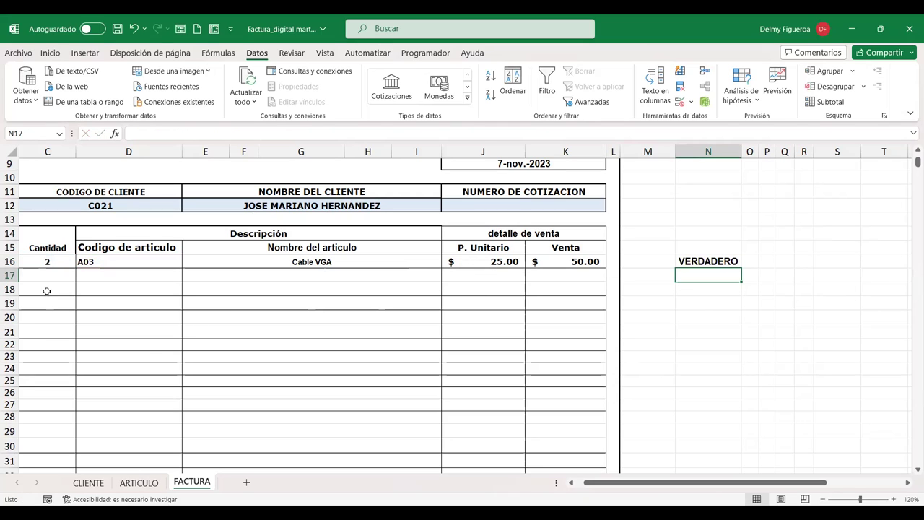
Test quantities 36 and 35 in C16 against the stock limit, cancelling each rejection.
left_click(150, 488)
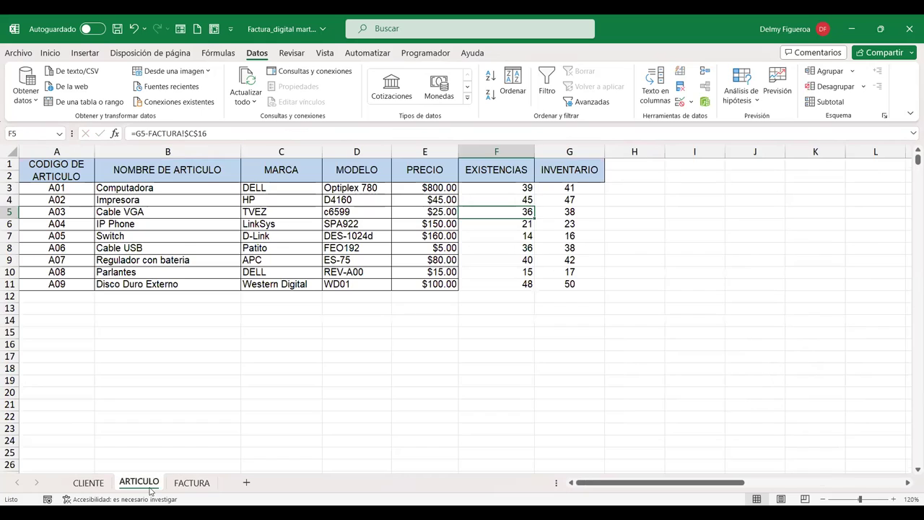
left_click(186, 483)
left_click(46, 263)
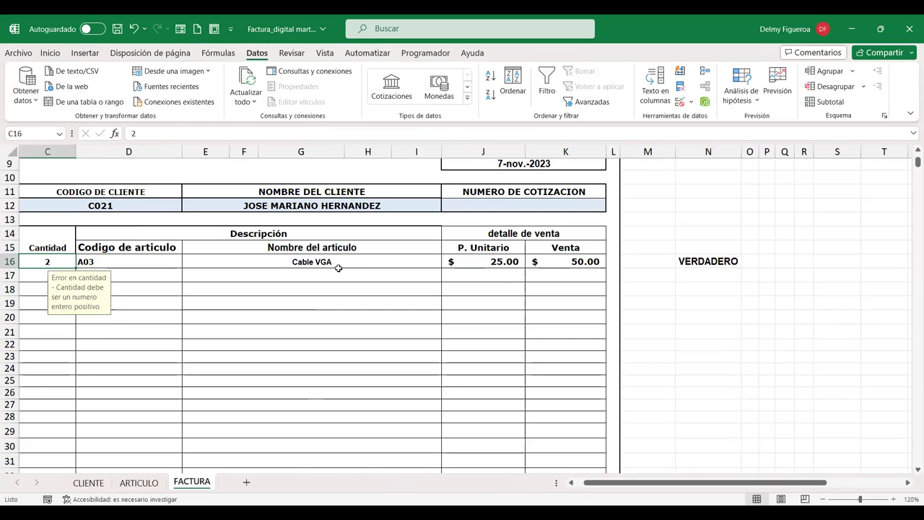
type("36")
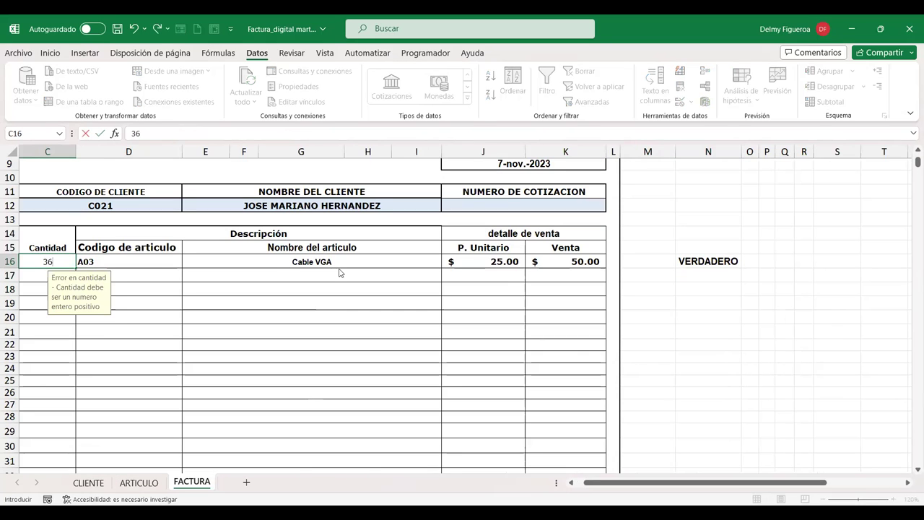
key("Return")
left_click(466, 299)
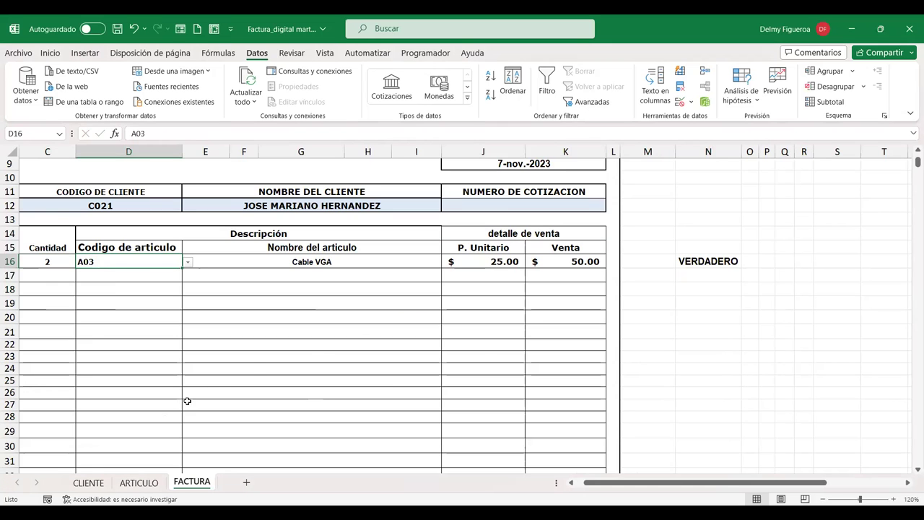
left_click(155, 483)
left_click(194, 479)
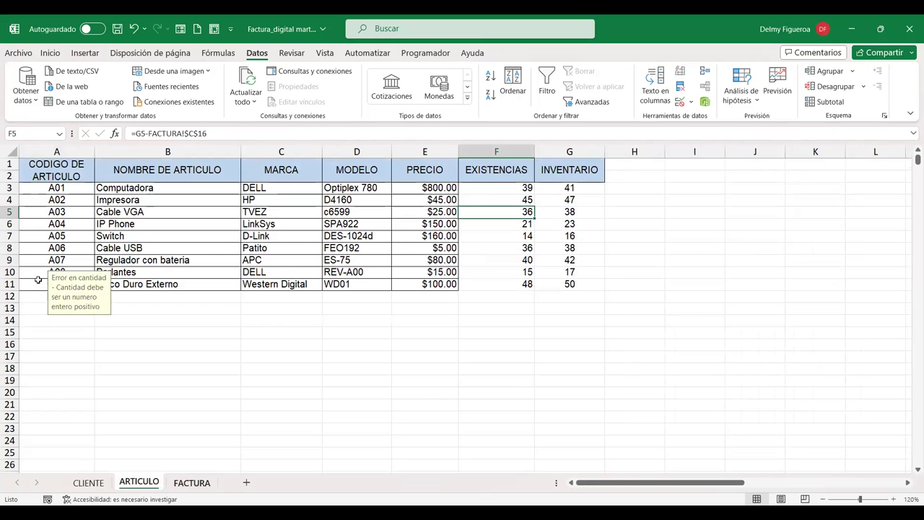
type("35")
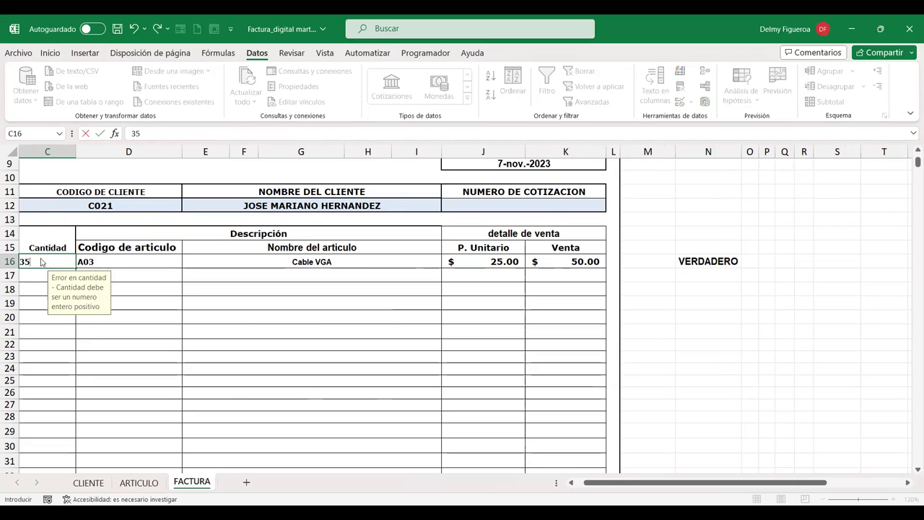
key("Return")
left_click(466, 299)
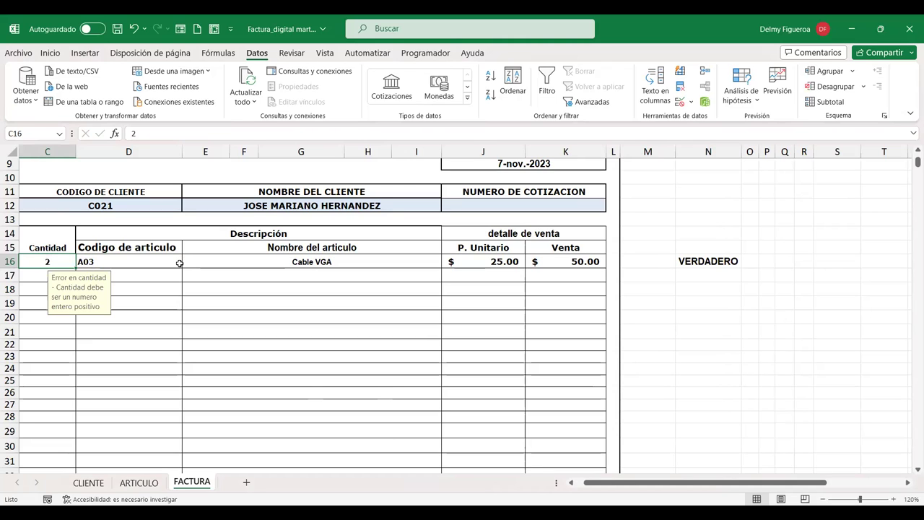
Enter quantities 3, 4 and 5 in C16, then confirm 30 is rejected.
type("3")
key("Tab")
key("shift+Tab")
type("4")
key("Tab")
key("shift+Tab")
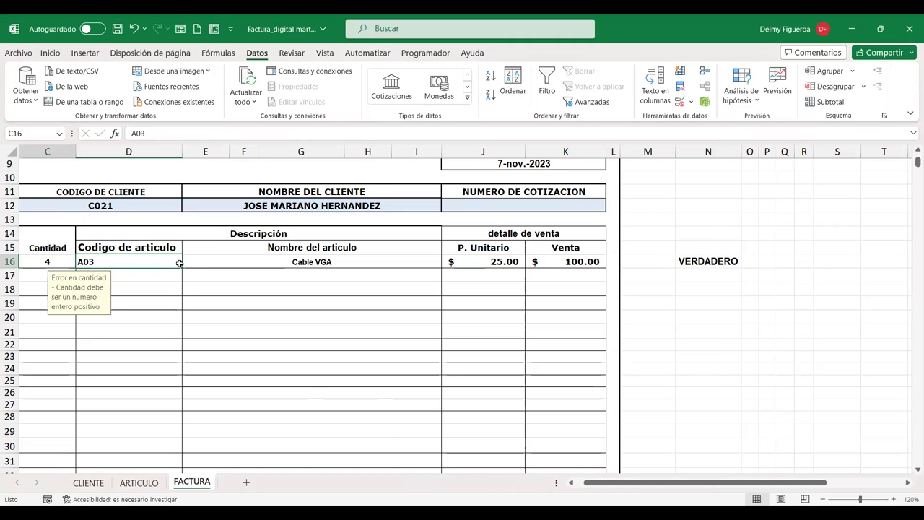
type("5")
key("Tab")
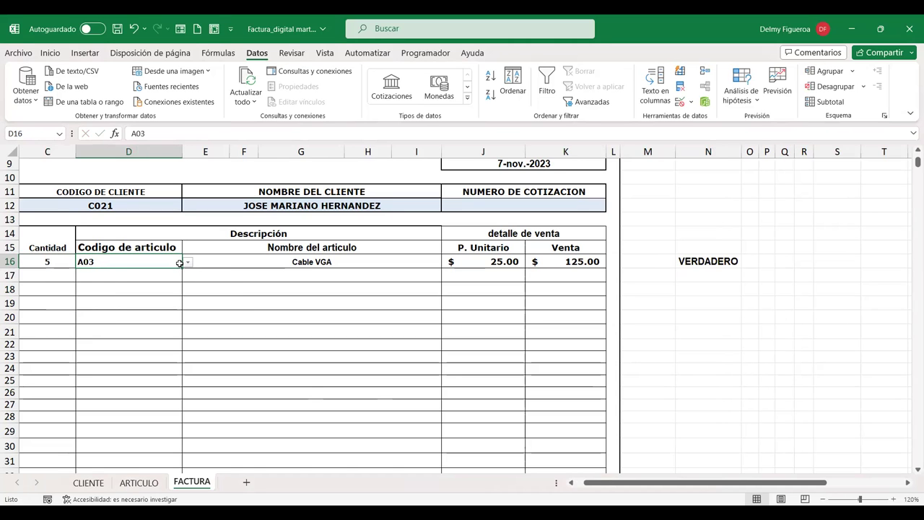
key("shift+Tab")
type("30")
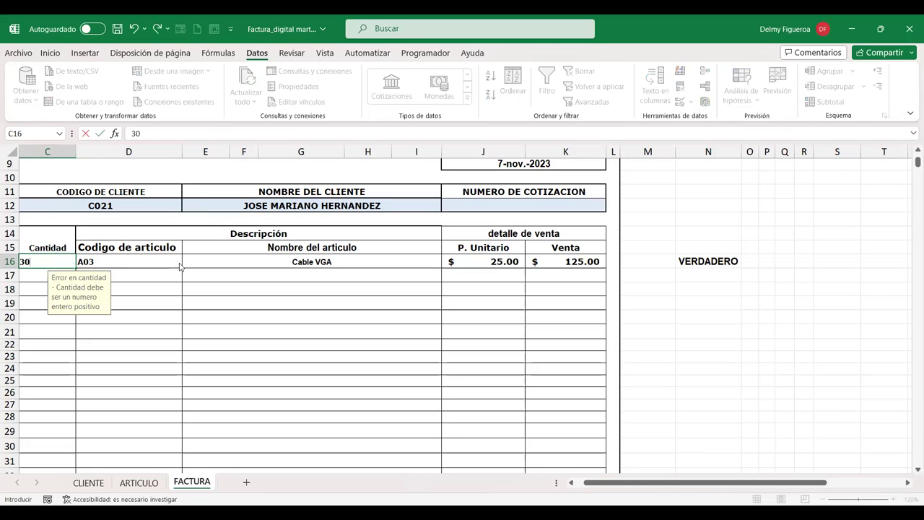
key("Tab")
key("Escape")
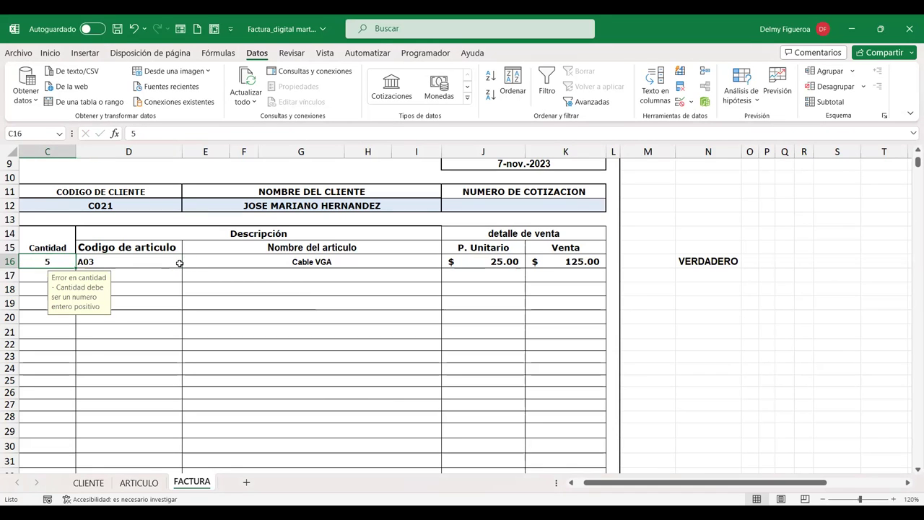
Try 20 in C16, cancel the rejection, and enter 15 instead.
type("20")
key("Tab")
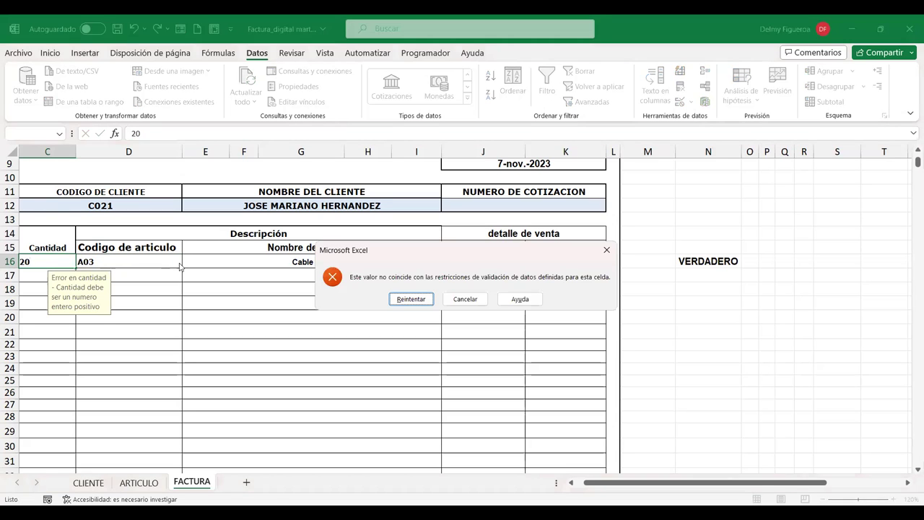
key("Escape")
key("Left")
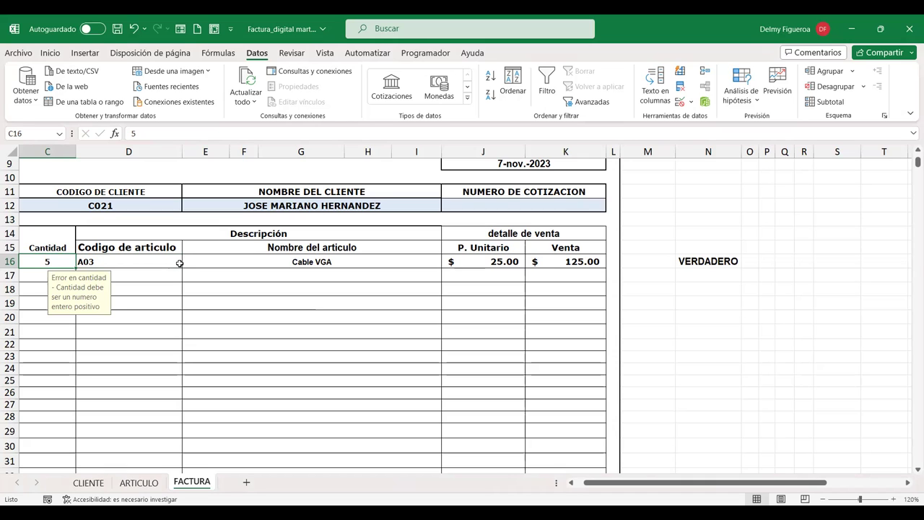
type("15")
key("Tab")
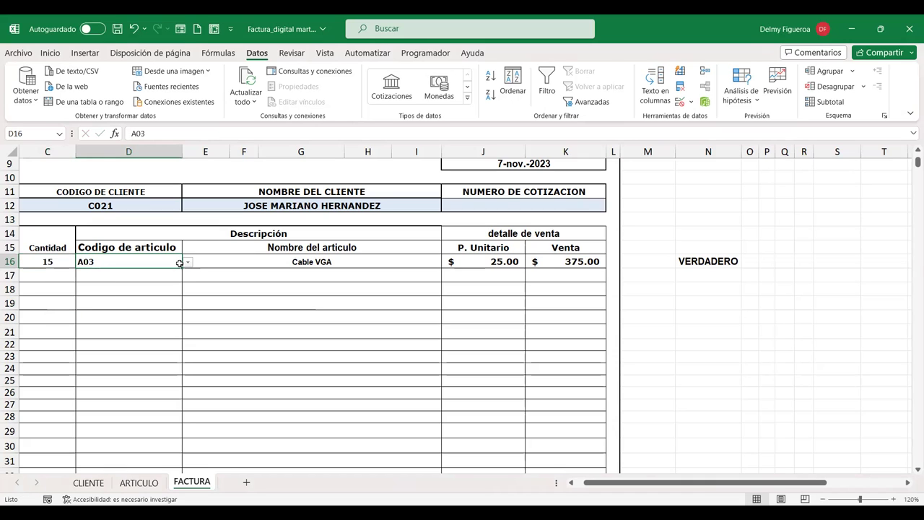
key("Left")
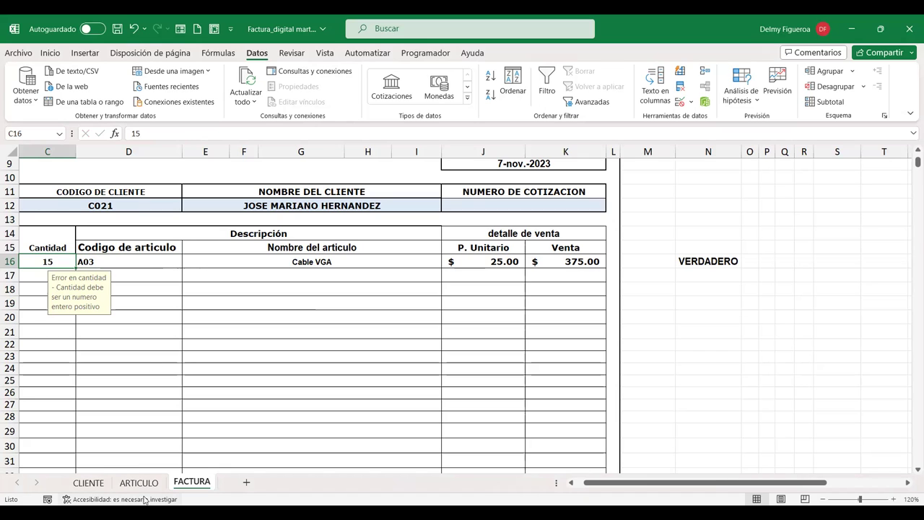
Retry 20, cancel the rejection, and set the Cable VGA quantity to 19.
type("20")
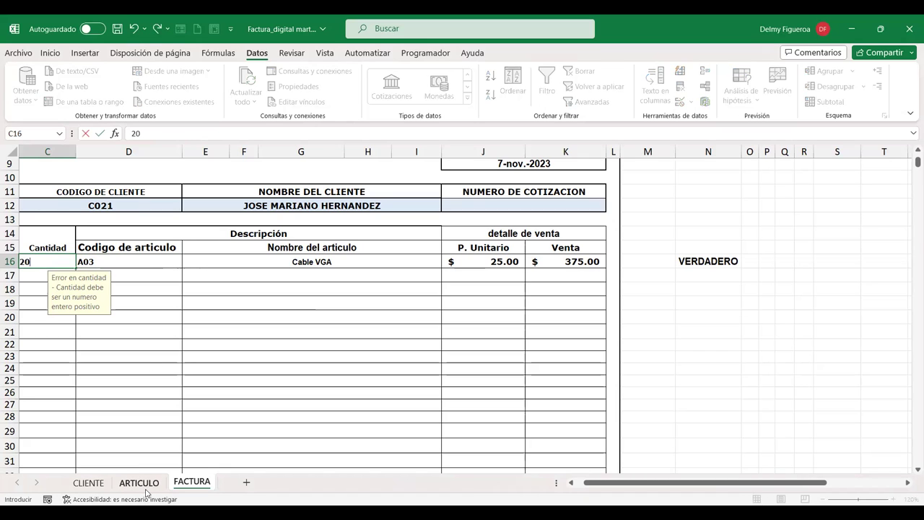
key("Return")
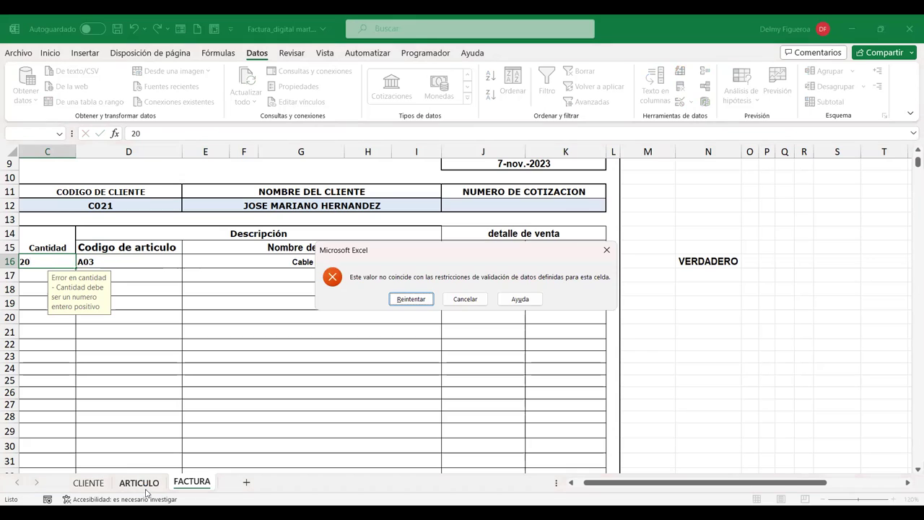
key("Escape")
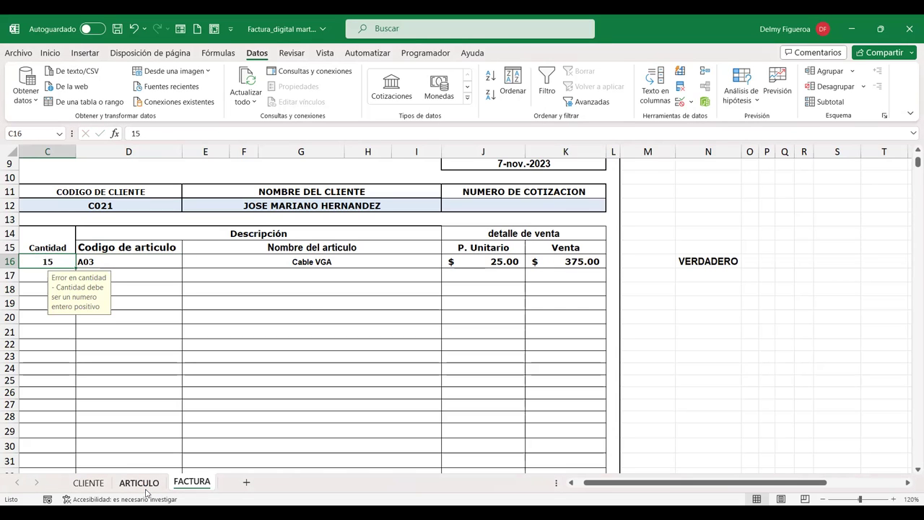
type("19")
key("Tab")
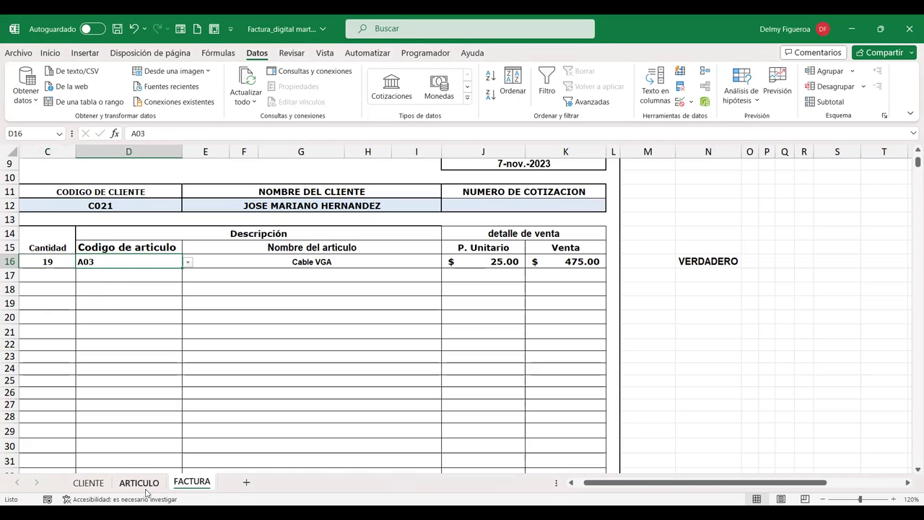
key("Left")
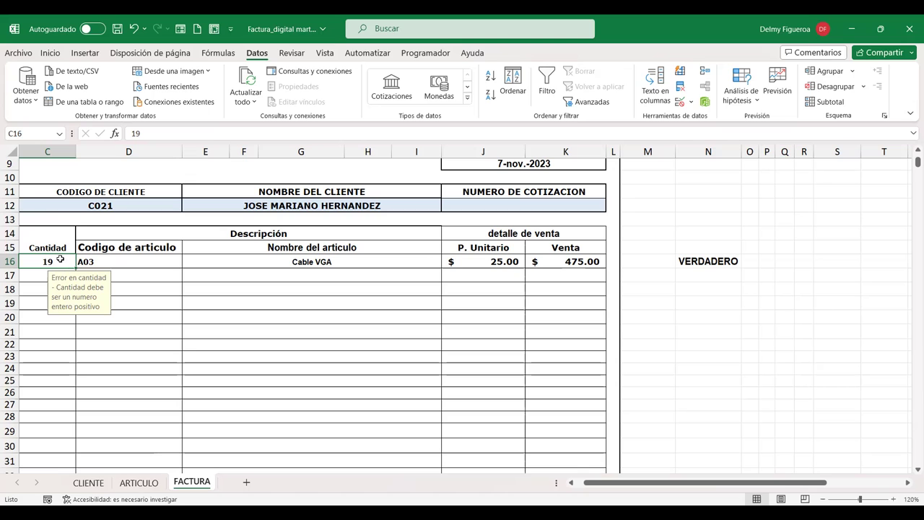
left_click(138, 482)
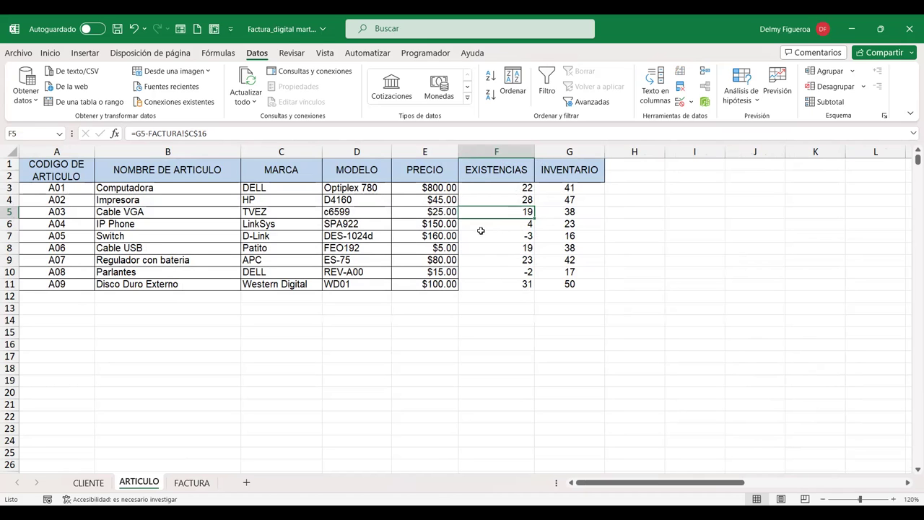
left_click(208, 488)
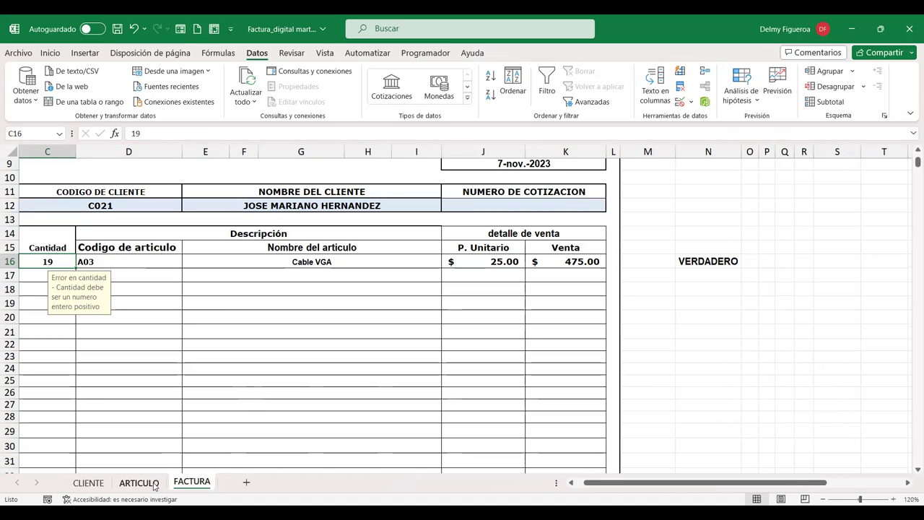
left_click(139, 482)
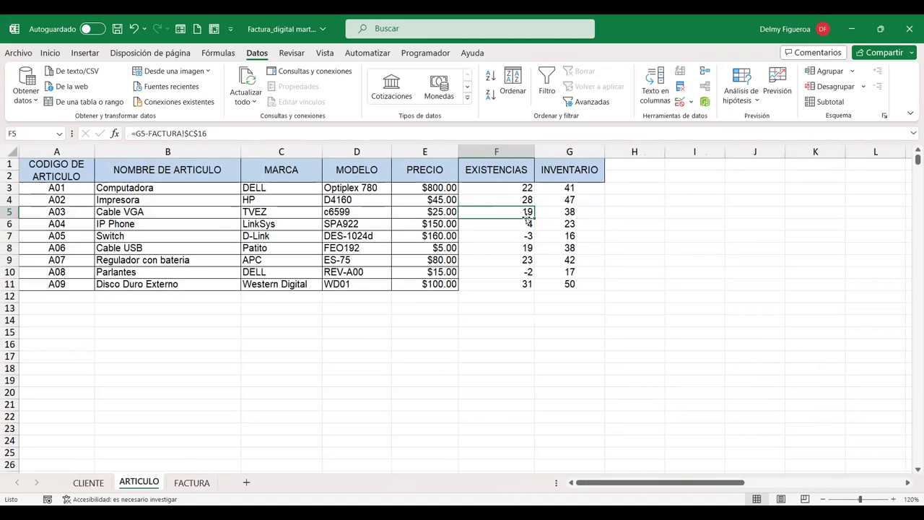
left_click(192, 482)
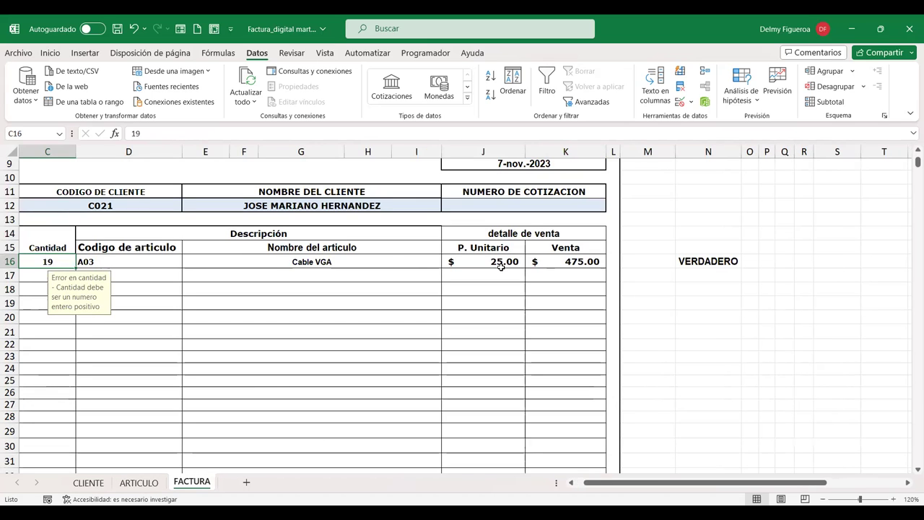
Enter 18 in C16 and check the updated stock on ARTICULO.
type("18")
key("Tab")
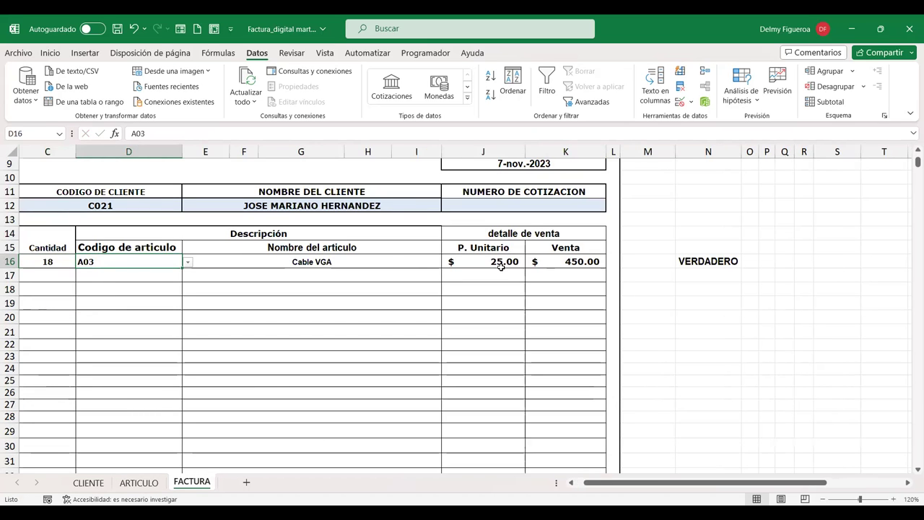
key("Left")
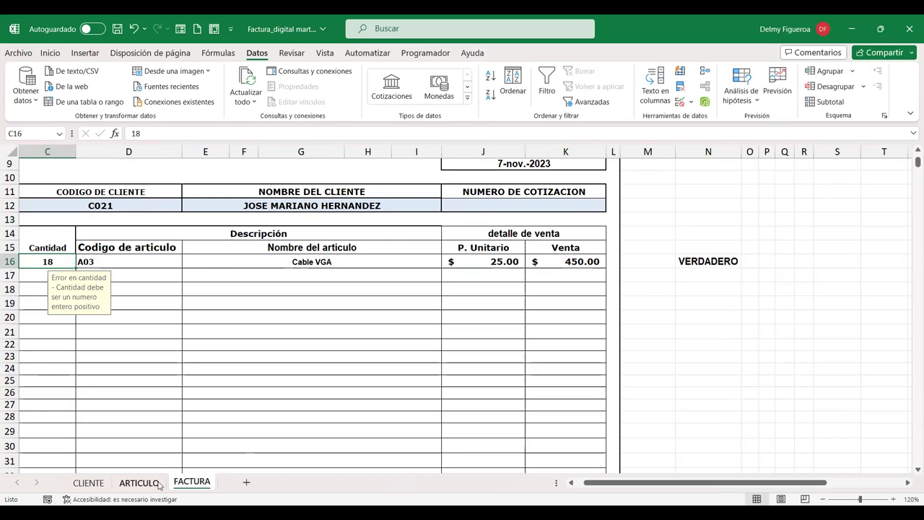
left_click(158, 483)
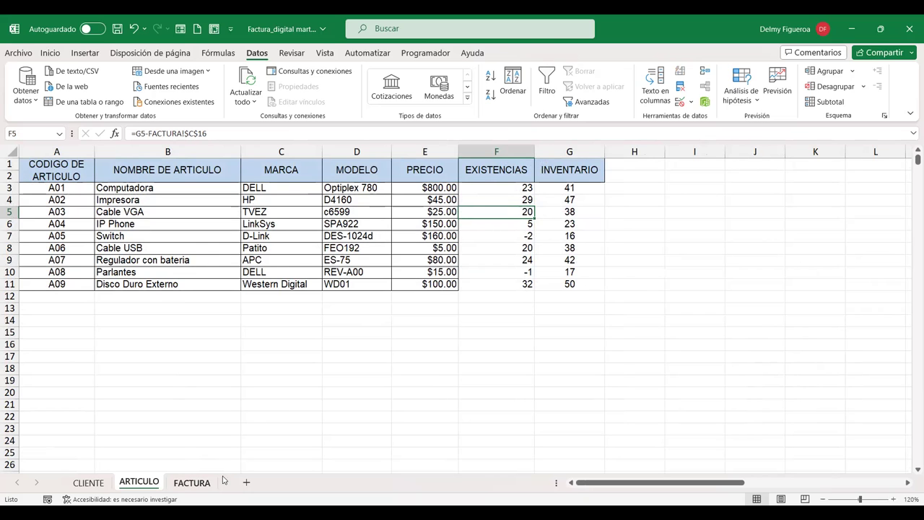
left_click(192, 483)
Try 20 in C16, then cancel to keep 18.
type("20")
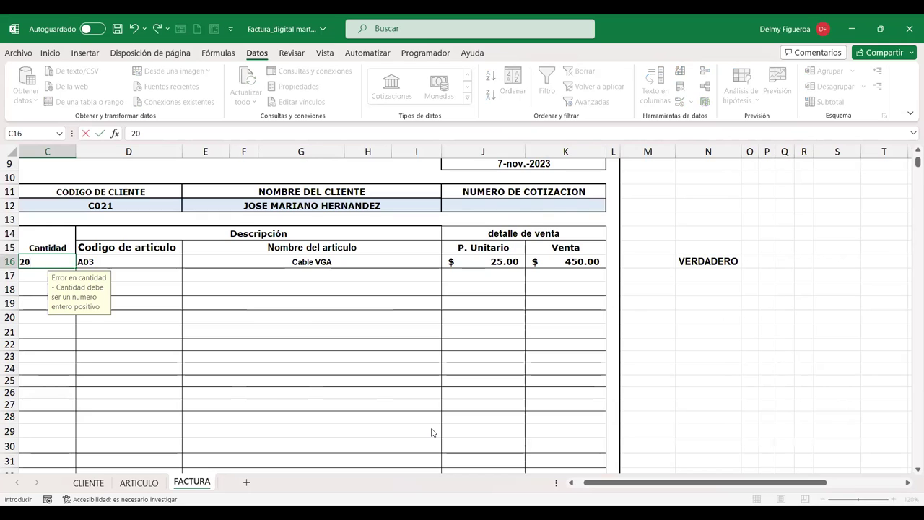
key("Return")
key("Return")
type("=D16")
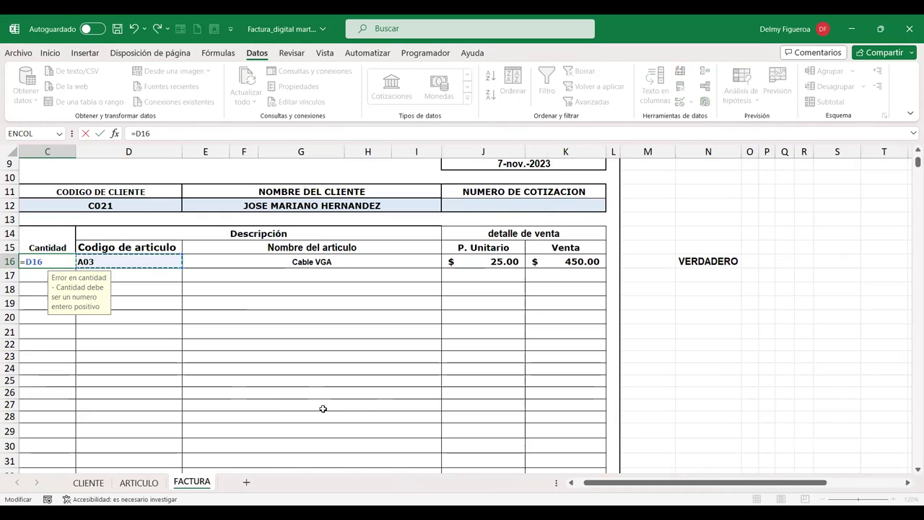
key("Escape")
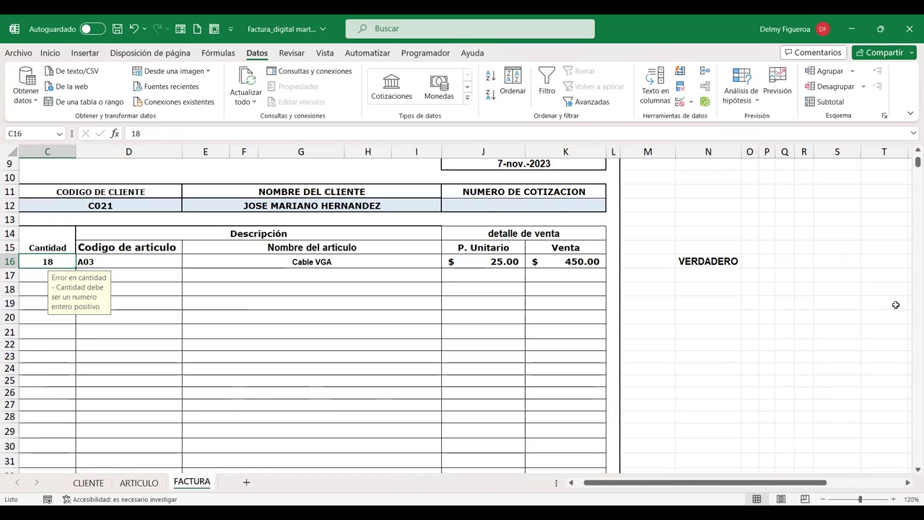
Review N16's BUSCARV stock-check formula, leaving it unchanged.
left_click(700, 261)
double_click(700, 261)
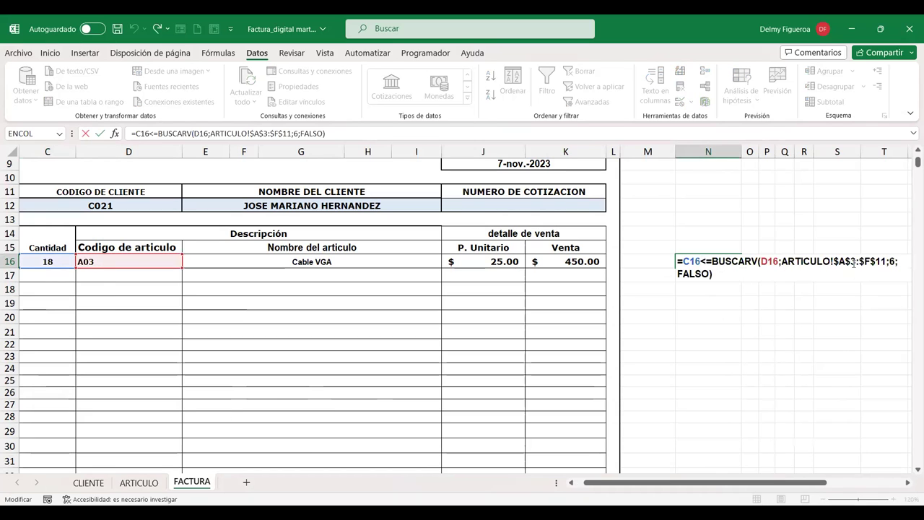
left_click(908, 482)
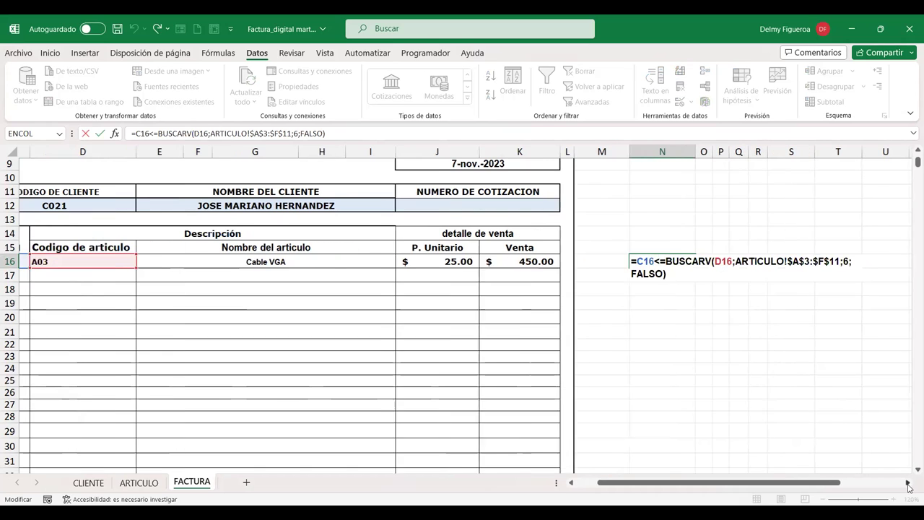
key("Return")
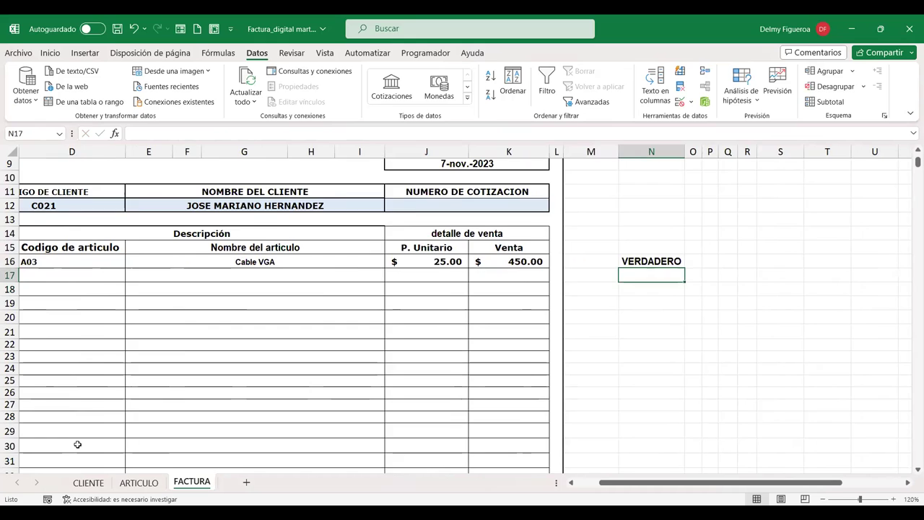
scroll(77, 444, "left", 2)
Set the first invoice line's article code in D16 to A04 (IP Phone).
left_click(139, 482)
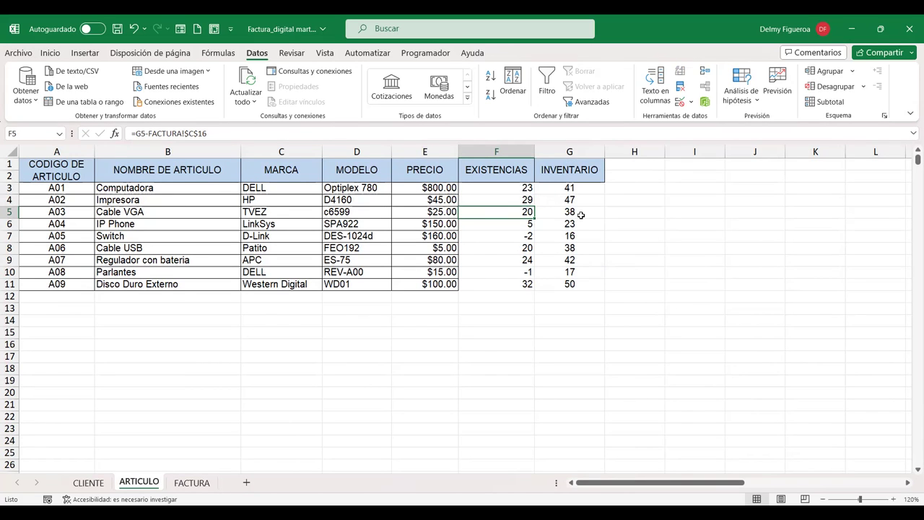
left_click(189, 482)
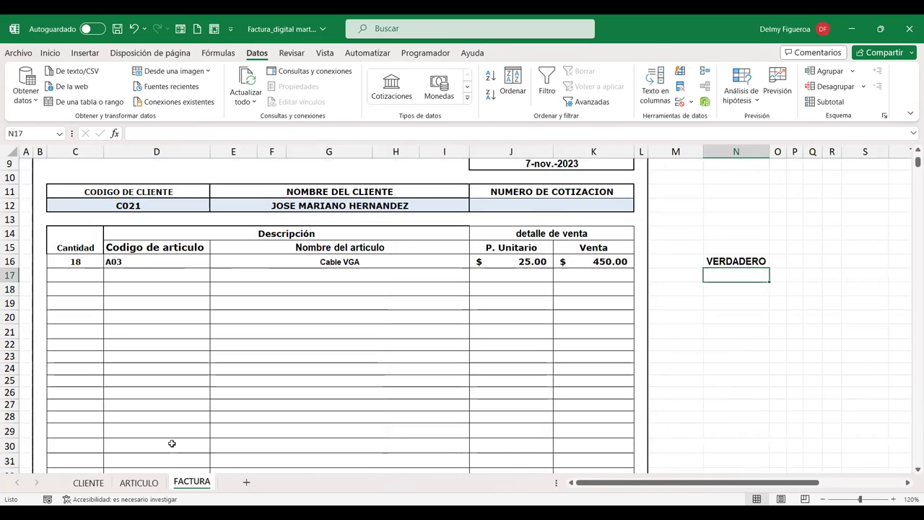
left_click(91, 262)
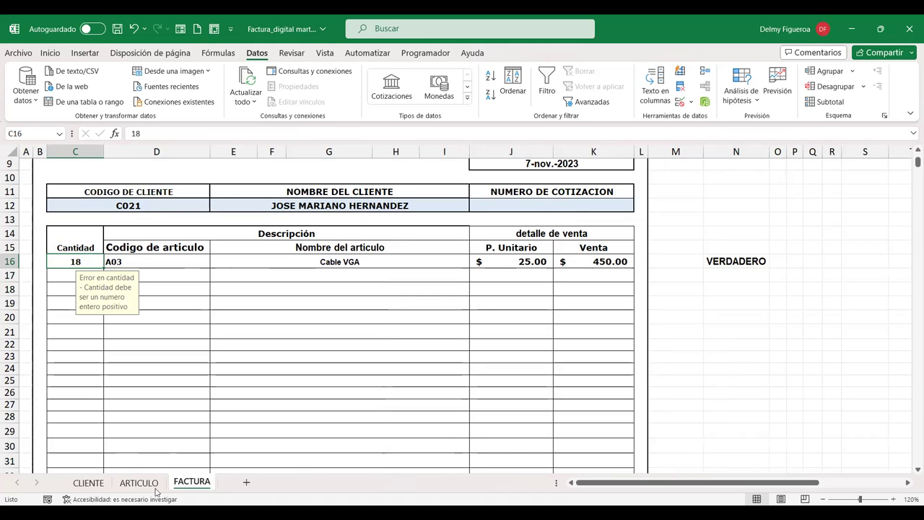
left_click(206, 262)
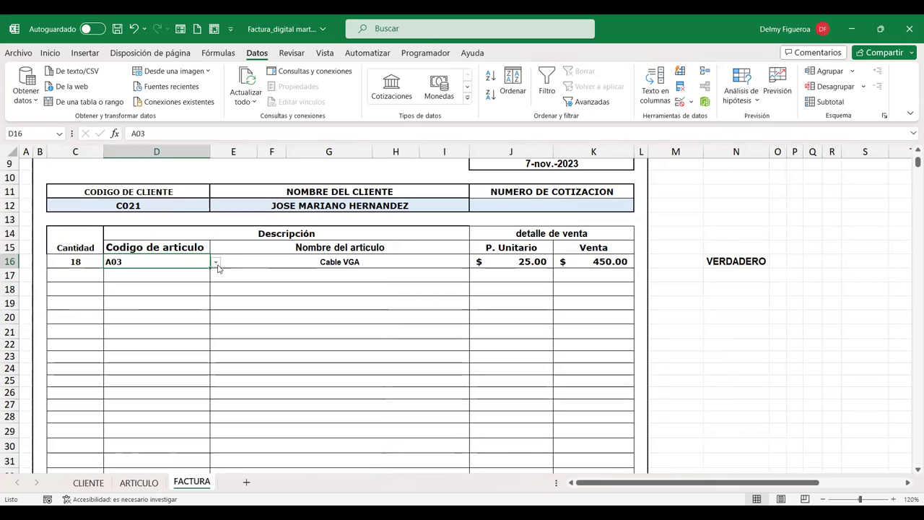
left_click(216, 263)
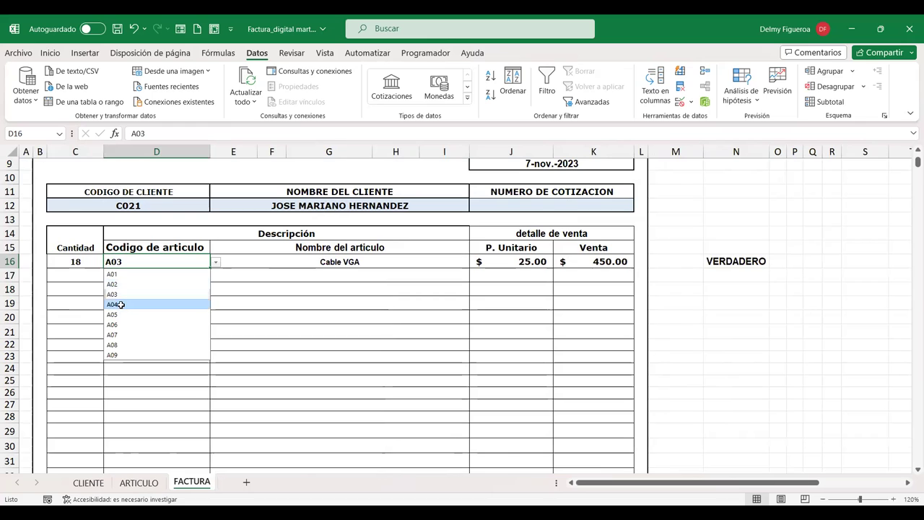
left_click(115, 304)
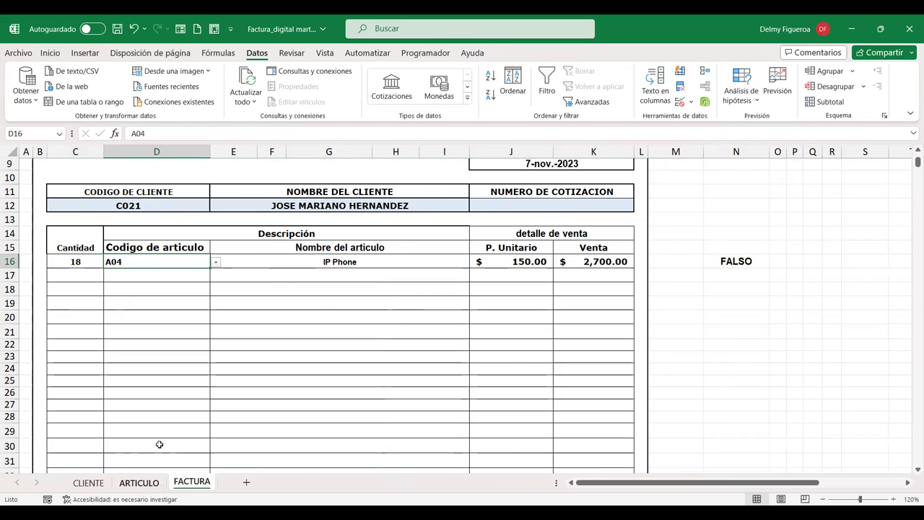
Compare the A04 IP Phone stock row on ARTICULO against the invoice line.
left_click(138, 482)
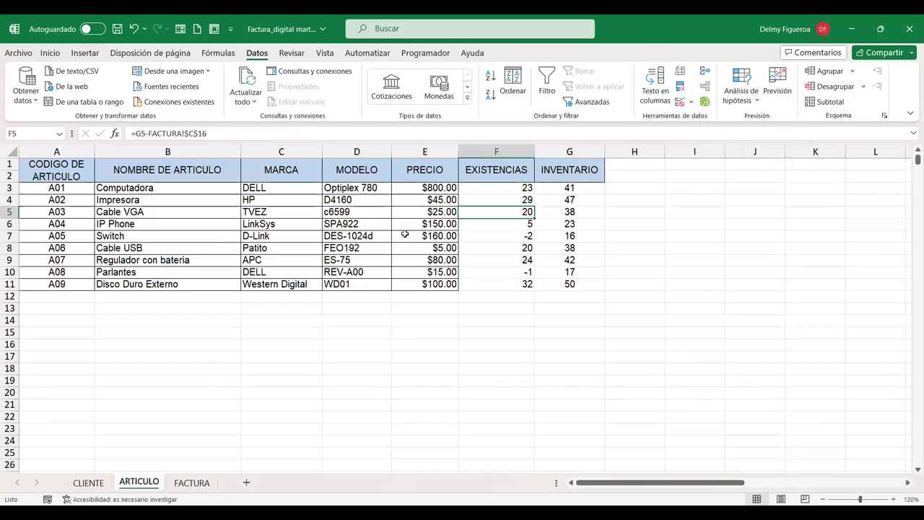
left_click(9, 224)
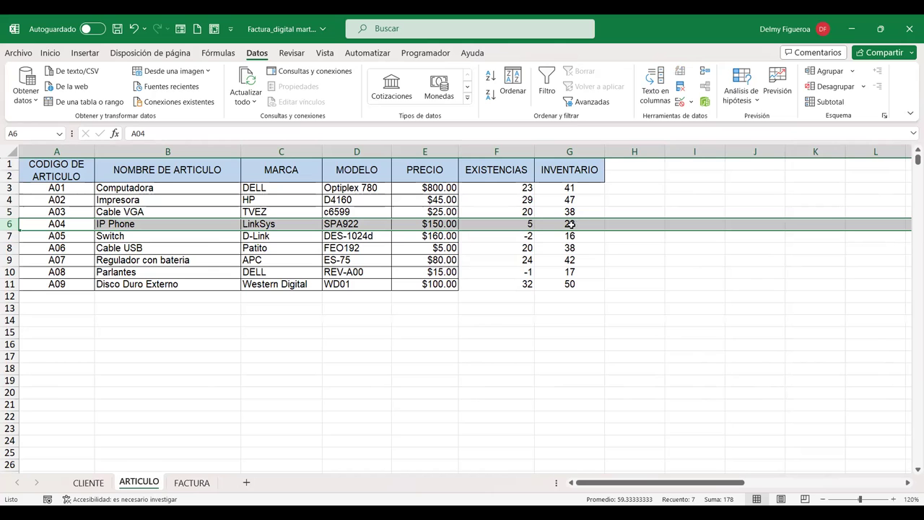
left_click(194, 482)
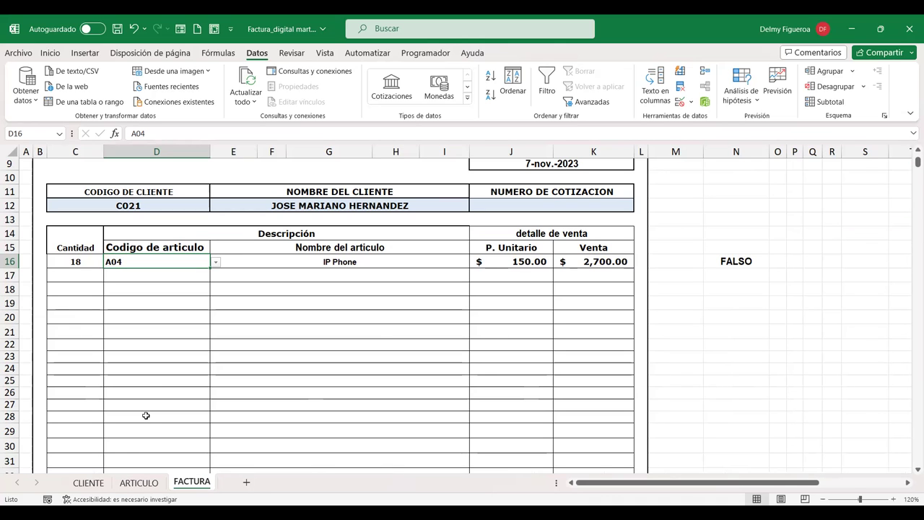
left_click(157, 484)
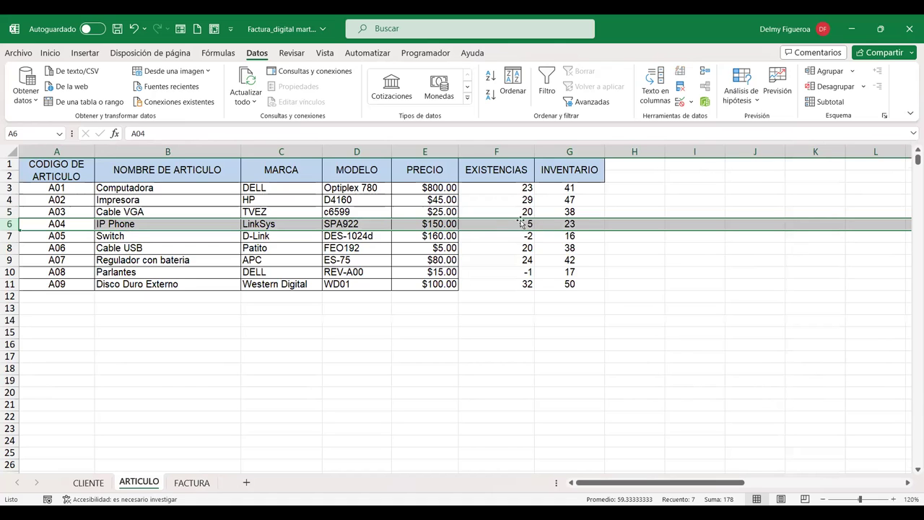
left_click(195, 483)
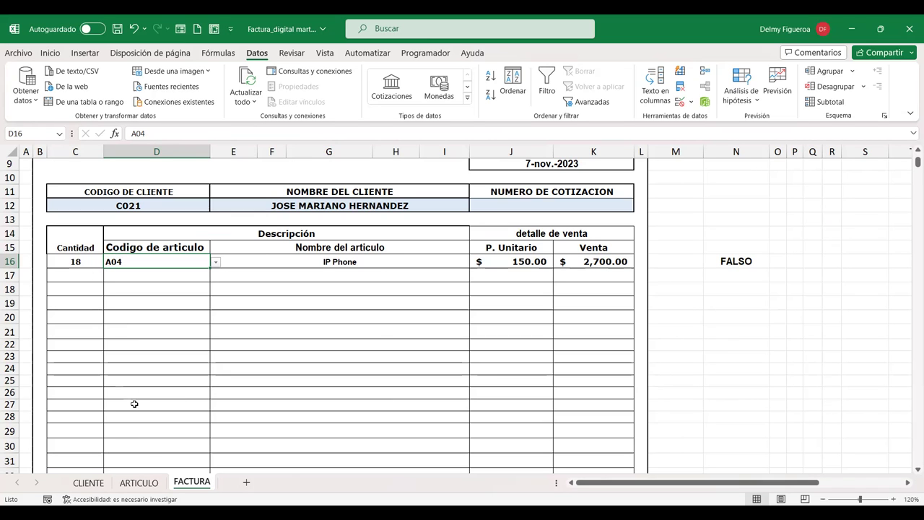
left_click(147, 482)
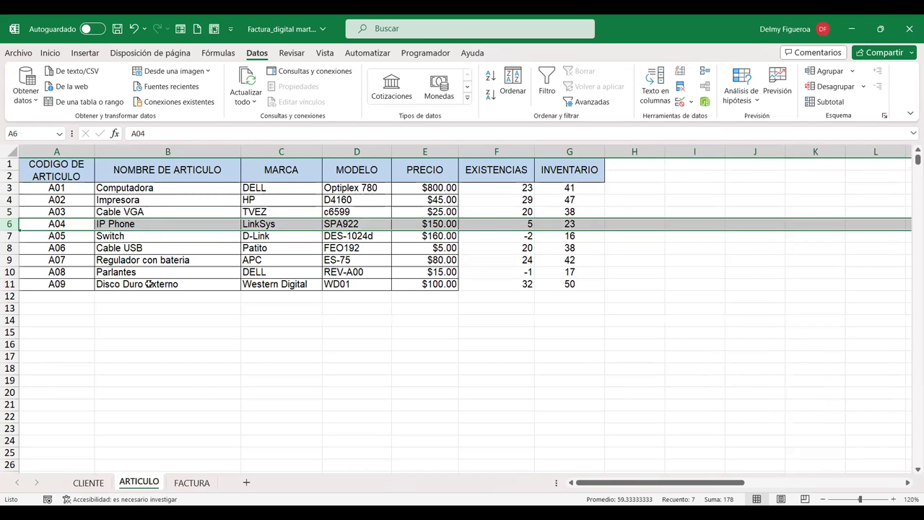
left_click(193, 482)
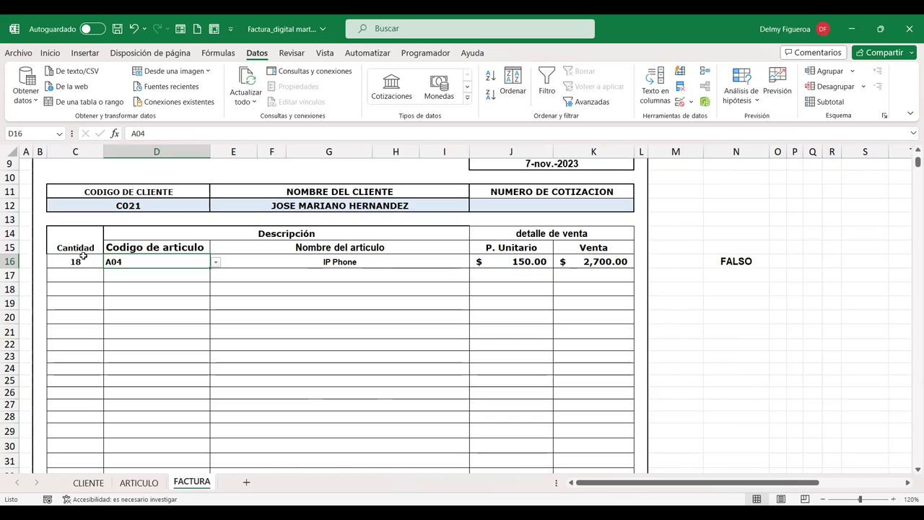
left_click(151, 272)
Give line two article A04 and quantity 18 via Ctrl+D, then review C17's validation rule.
left_click(216, 276)
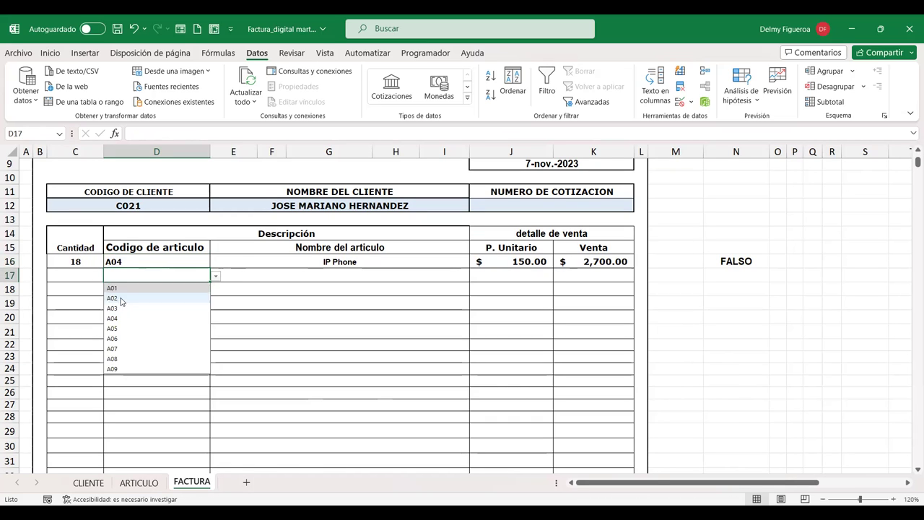
left_click(117, 319)
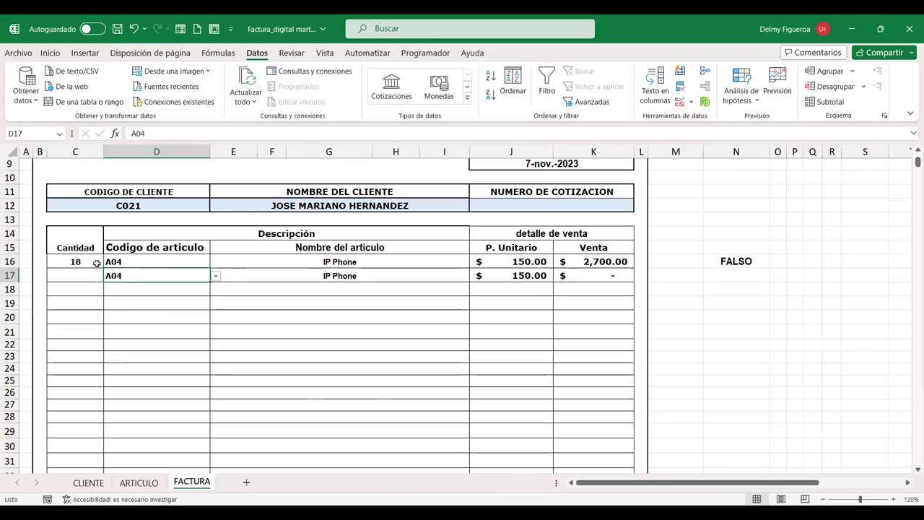
left_click(92, 261)
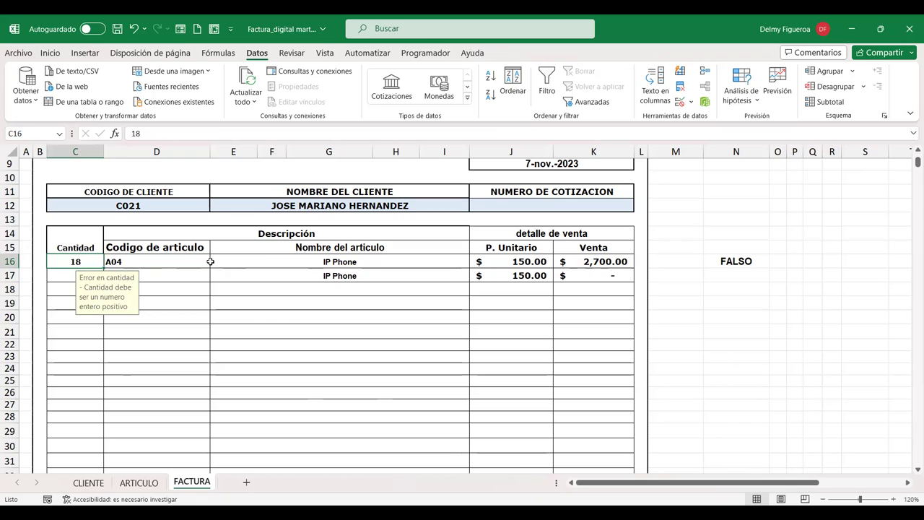
left_click(58, 275)
key("ctrl+d")
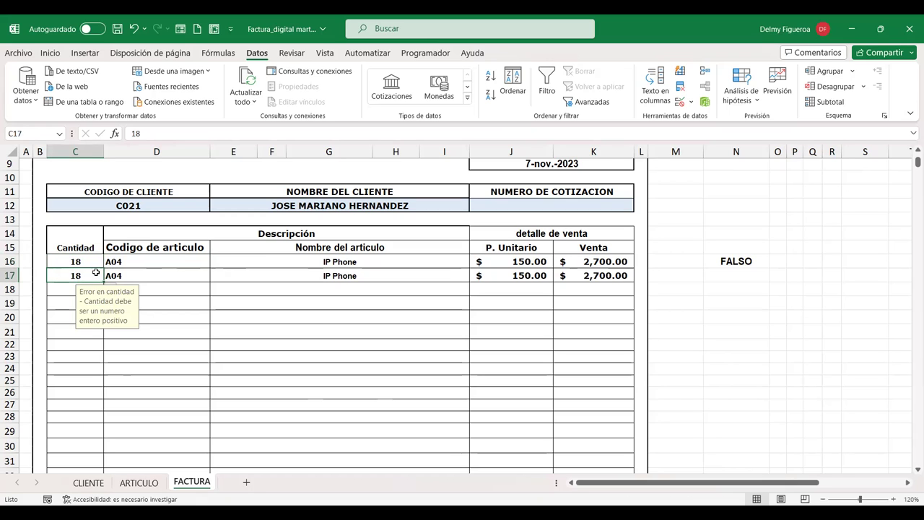
left_click(679, 105)
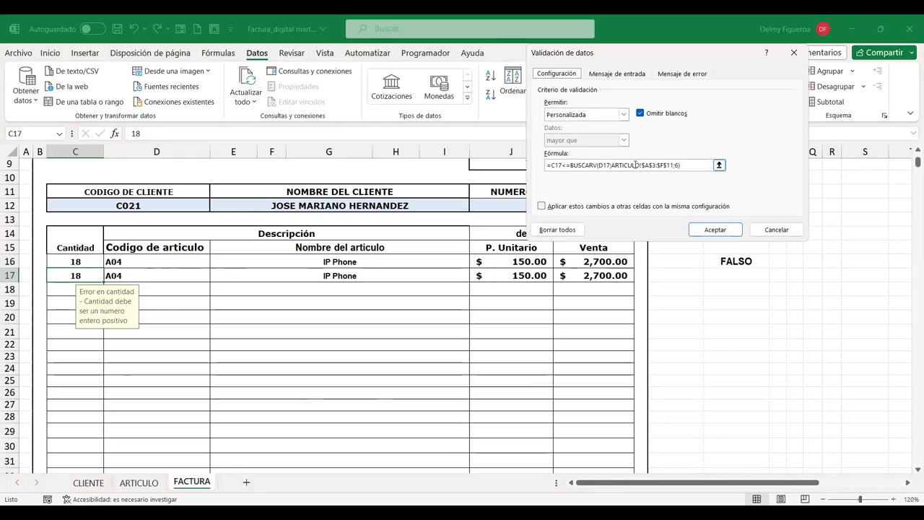
left_click(714, 230)
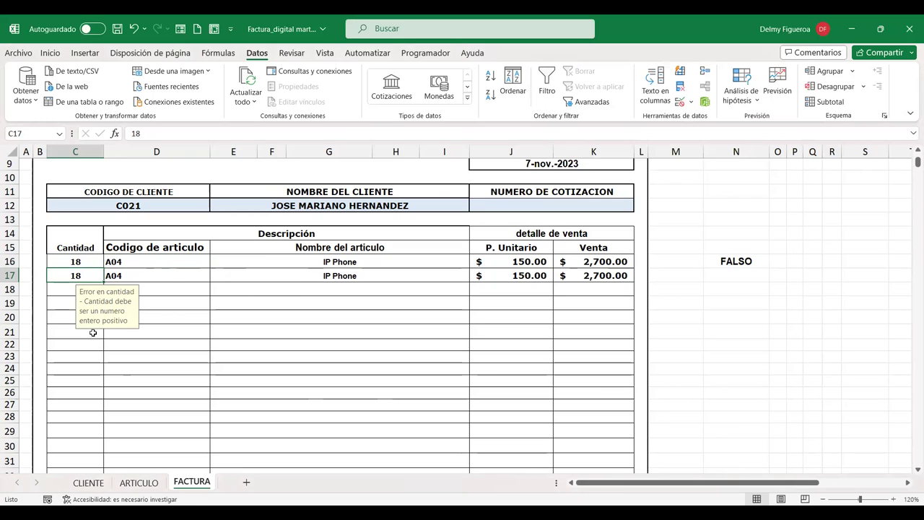
Check ARTICULO stock, then enter quantity 5 in C17.
left_click(150, 487)
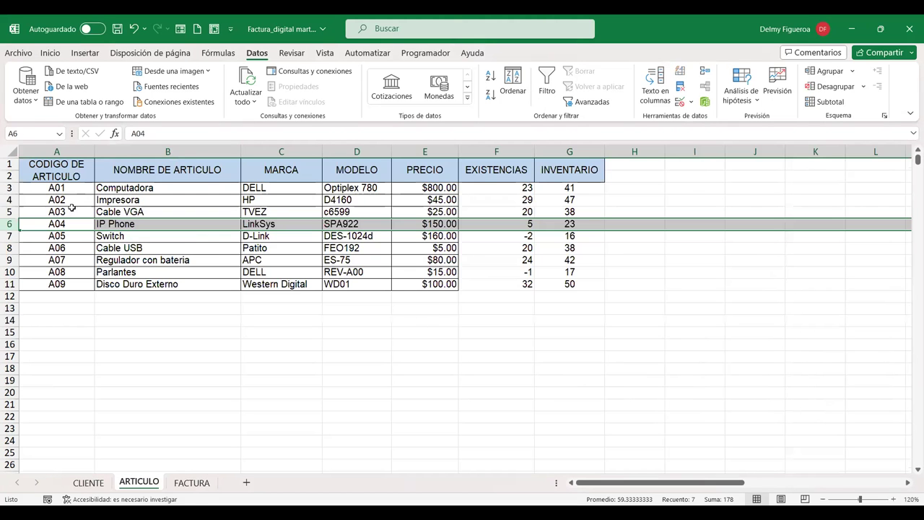
left_click(201, 484)
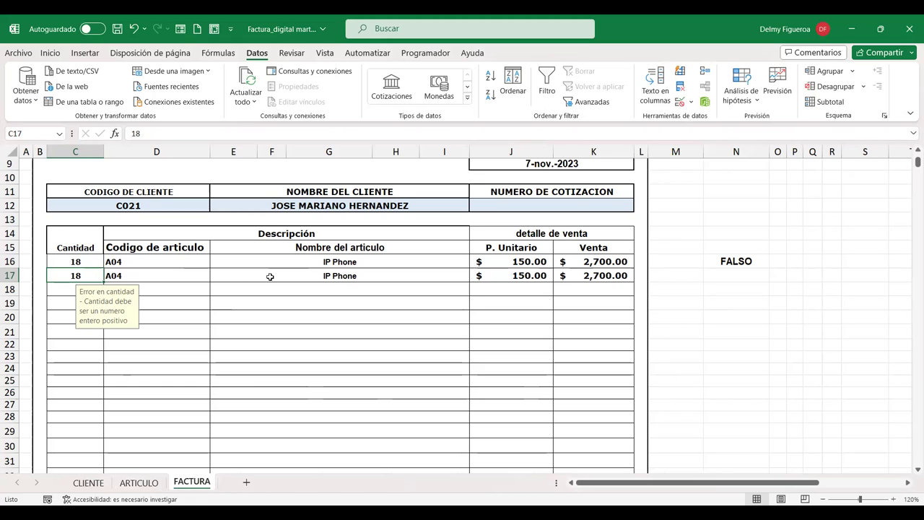
type("5")
key("Tab")
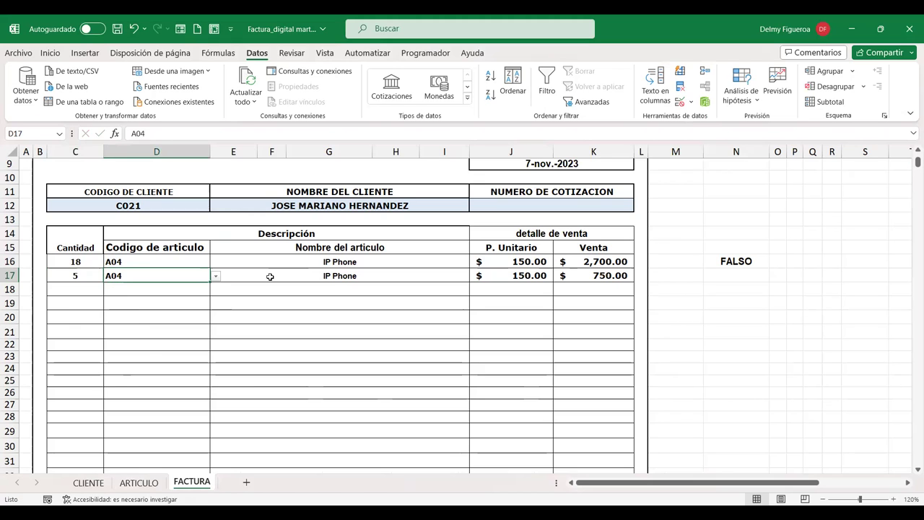
key("Left")
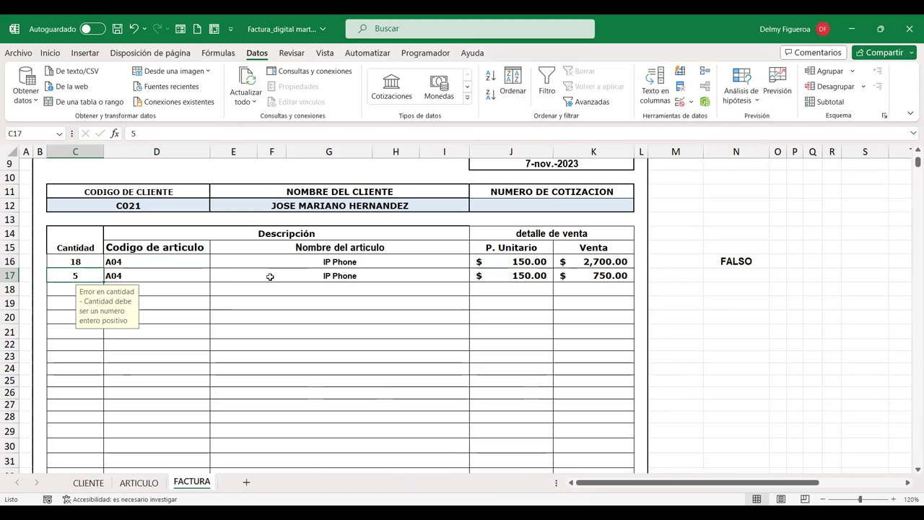
Inspect the IP Phone stock formula and inventory value on ARTICULO.
left_click(155, 483)
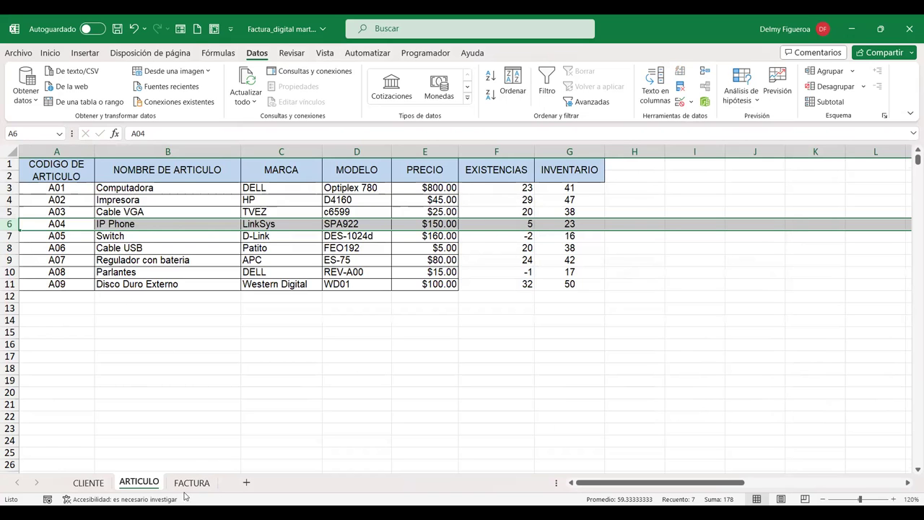
left_click(190, 483)
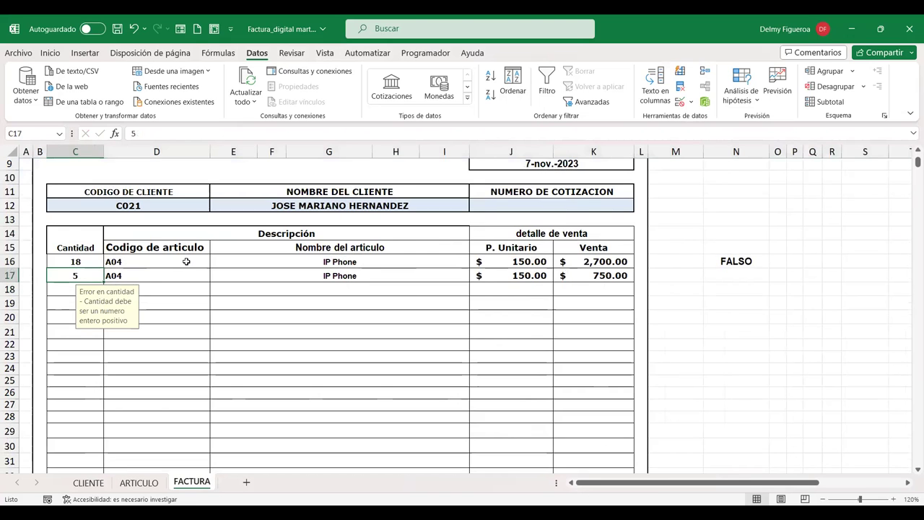
left_click(137, 482)
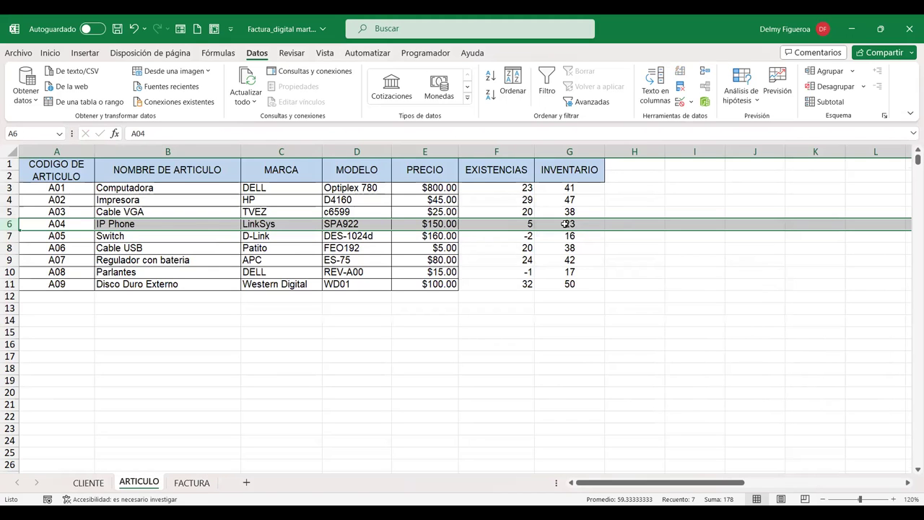
left_click(555, 225)
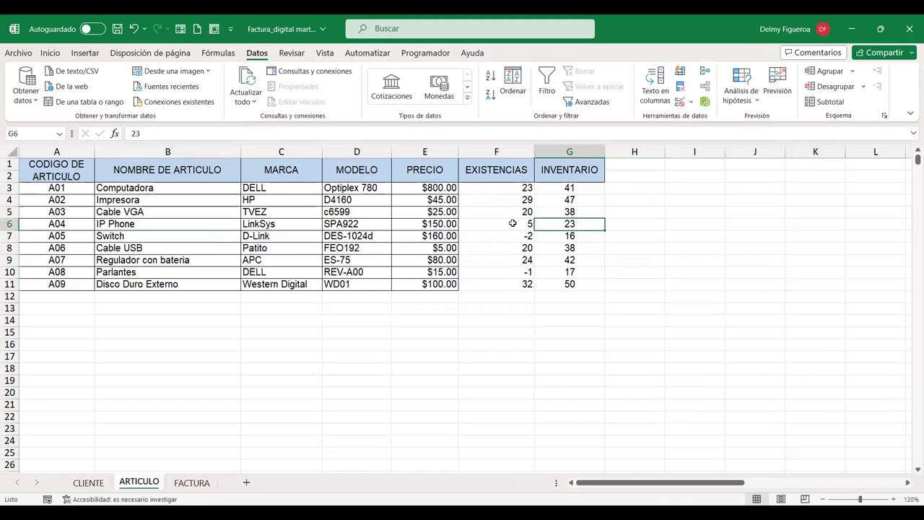
left_click(512, 224)
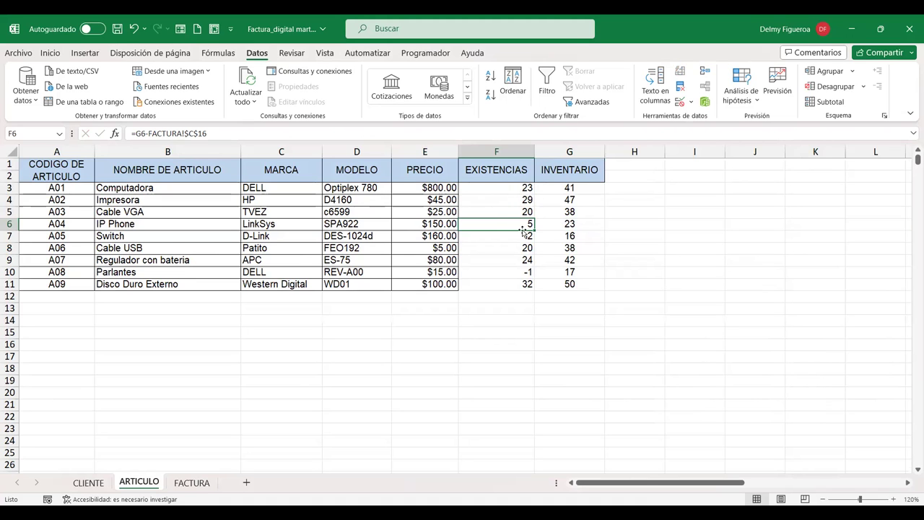
left_click(192, 483)
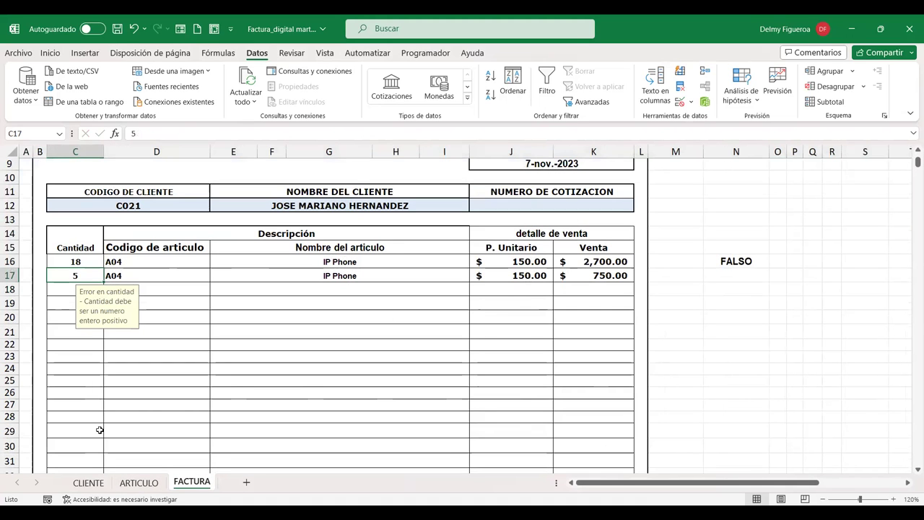
left_click(136, 484)
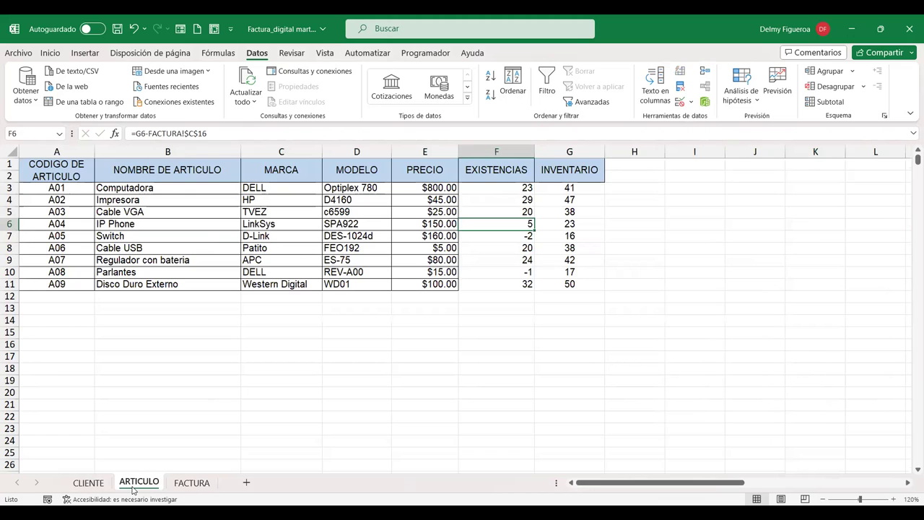
left_click(191, 484)
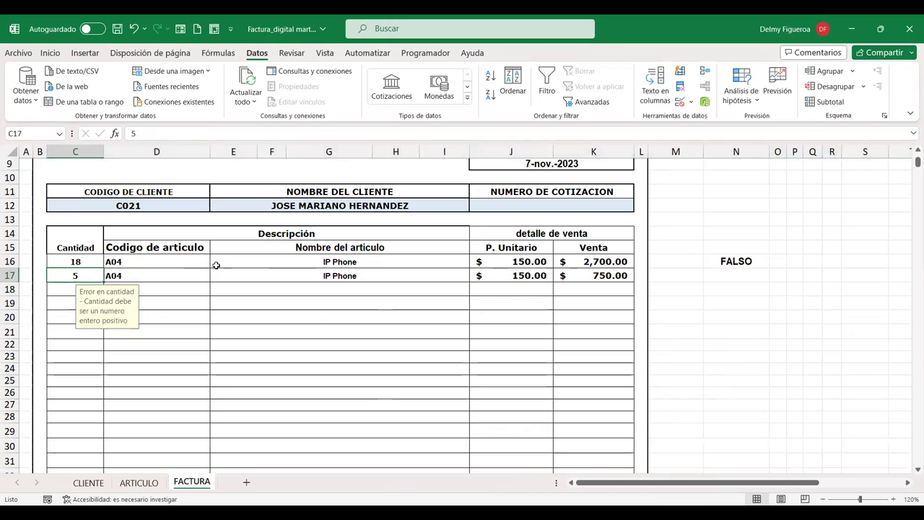
Try 6 in C17, cancel the rejection, then set the quantity to 4.
type("6")
key("Tab")
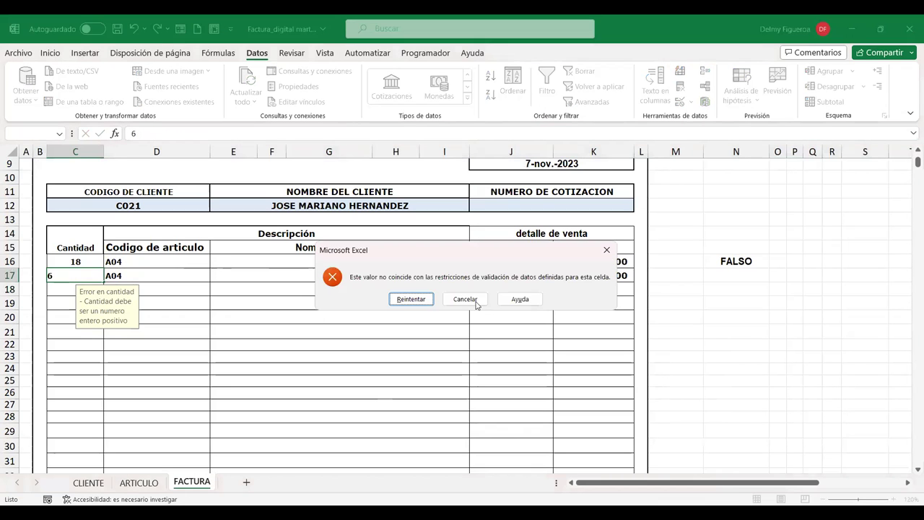
left_click(464, 299)
left_click(69, 277)
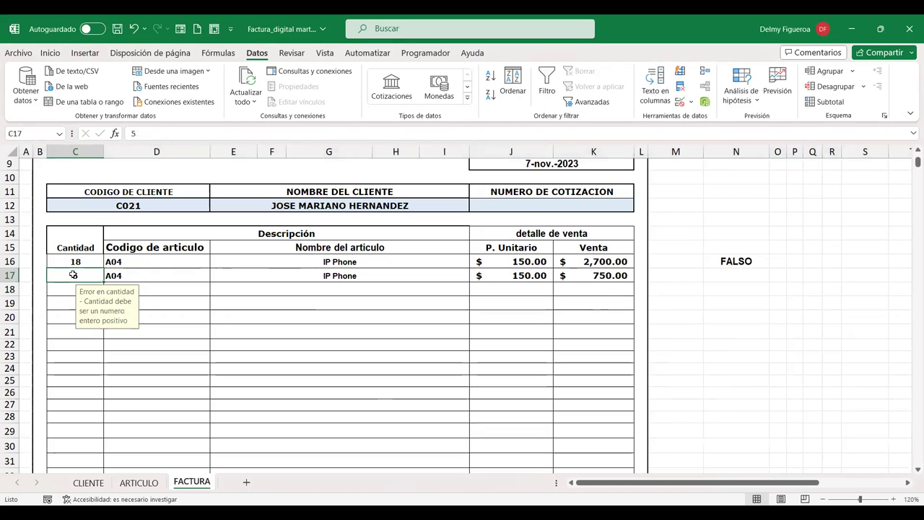
type("4")
key("Tab")
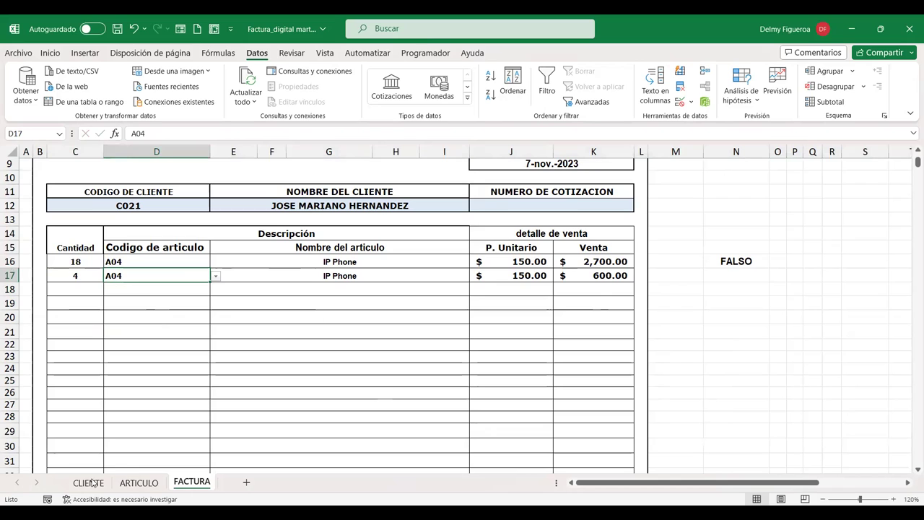
Compare the ARTICULO stock table with both invoice quantities.
left_click(144, 485)
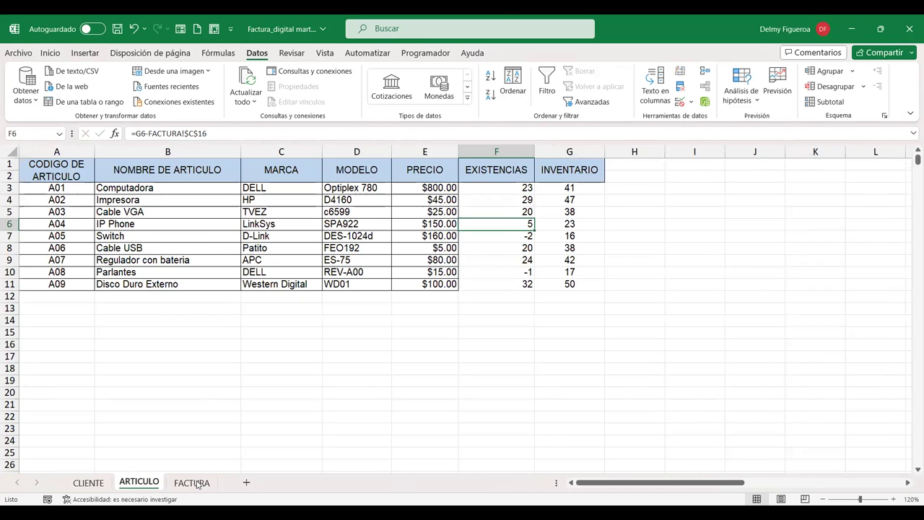
left_click(192, 482)
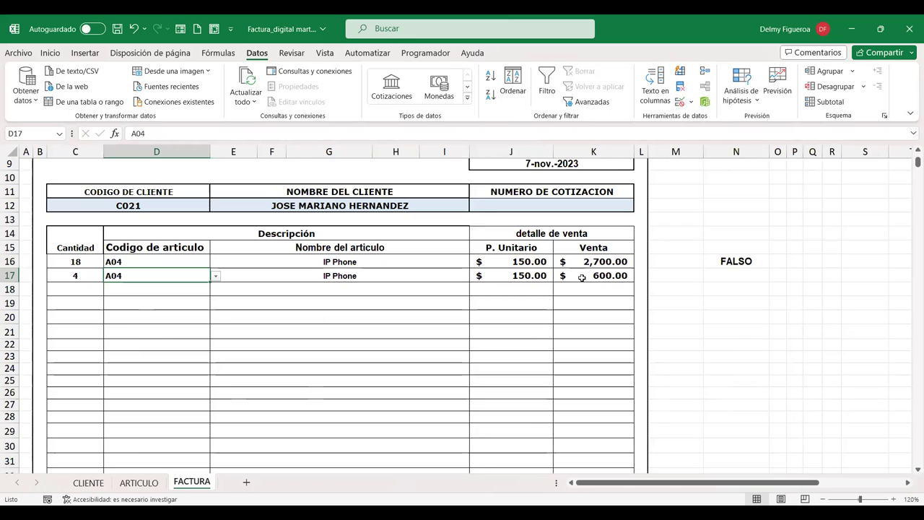
left_click(146, 484)
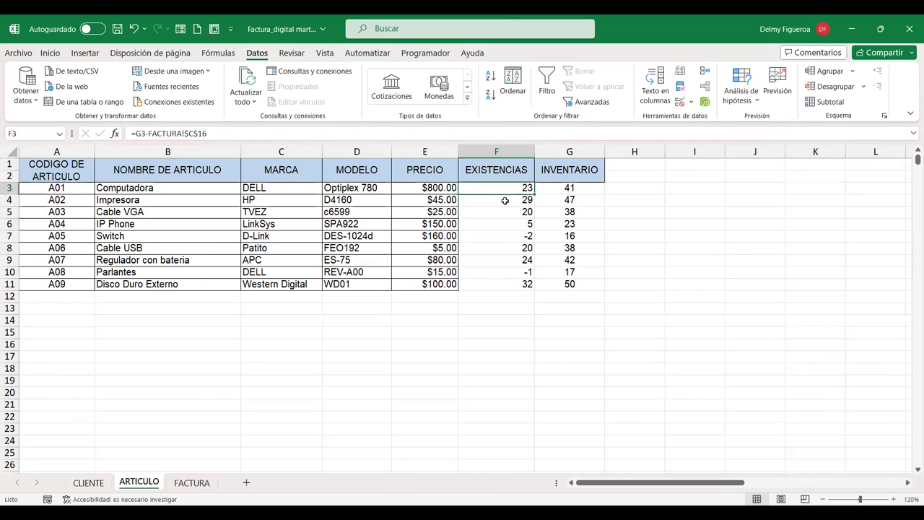
left_click(192, 482)
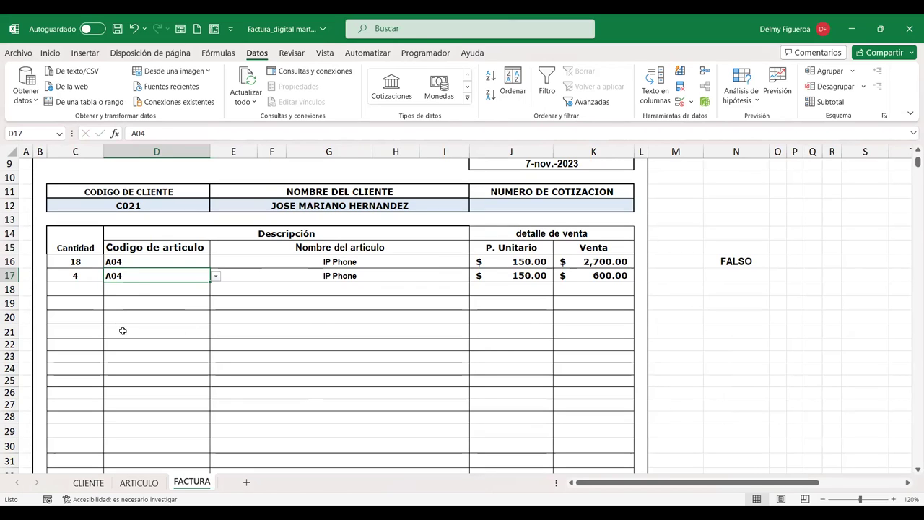
left_click(85, 261)
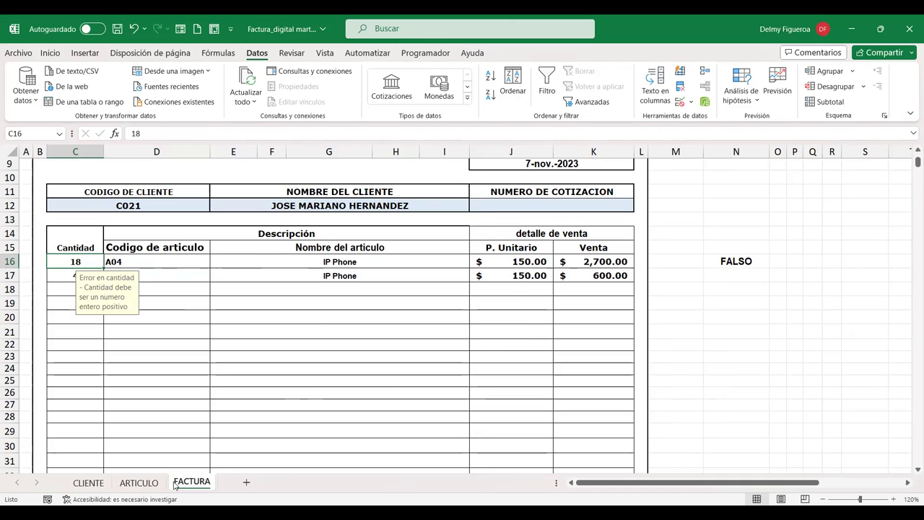
left_click(150, 483)
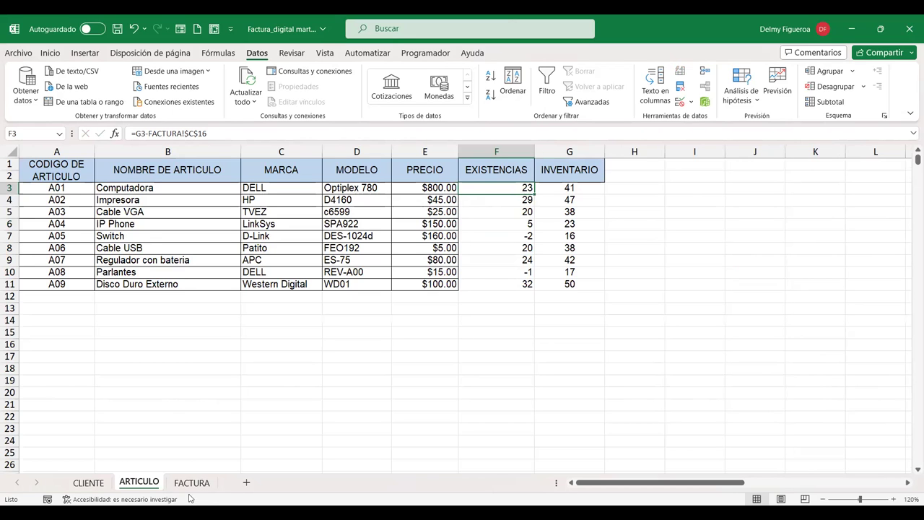
left_click(191, 482)
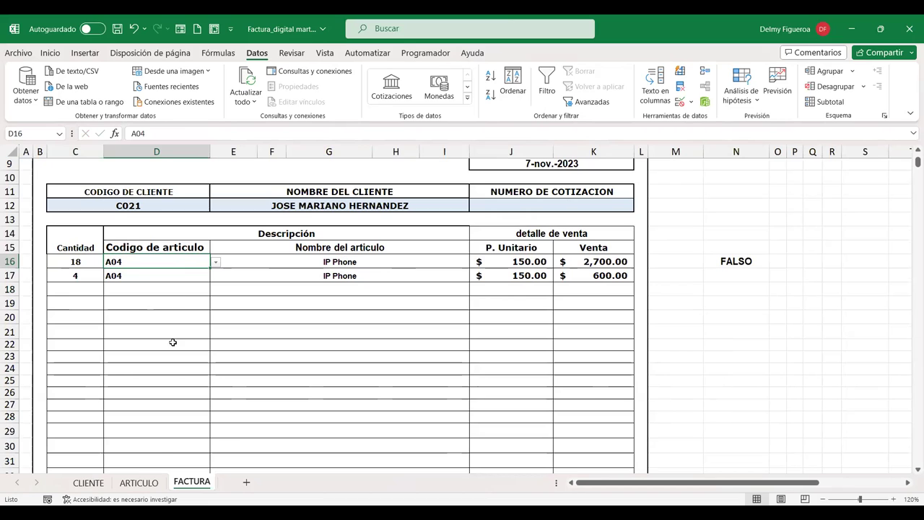
left_click(134, 484)
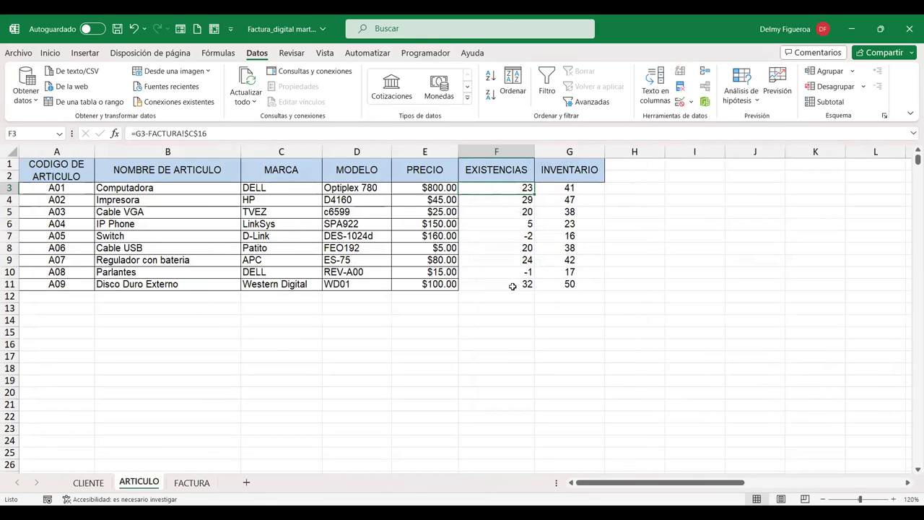
Change F3 to =G3-FACTURA!C16 with a relative reference and fill it down through F11.
double_click(517, 189)
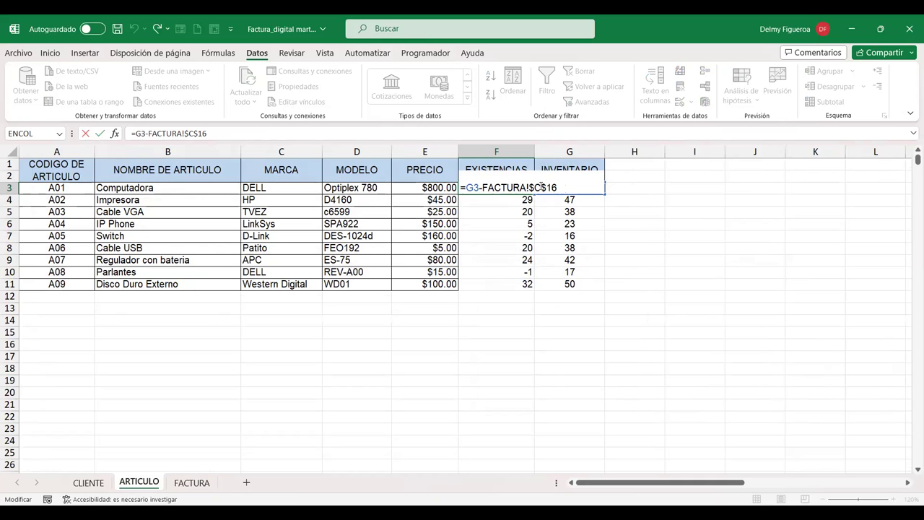
key("F4")
key("F4")
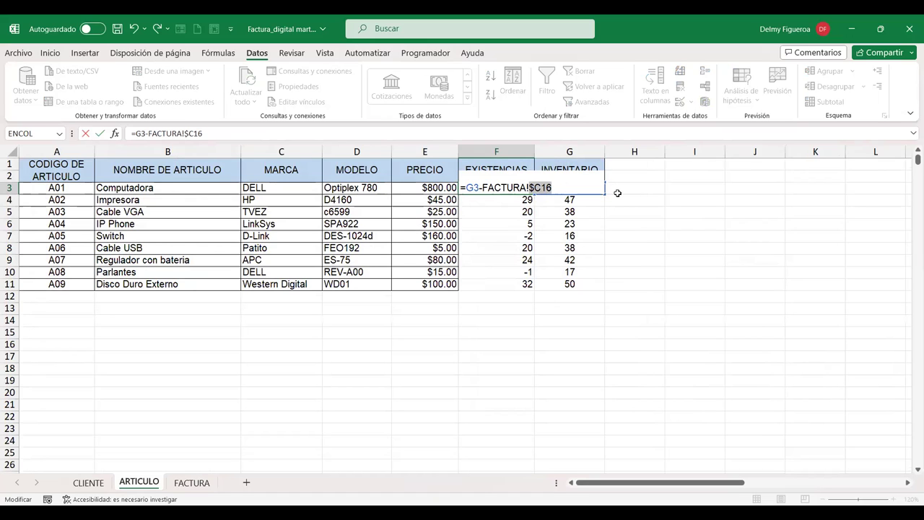
key("F4")
key("Return")
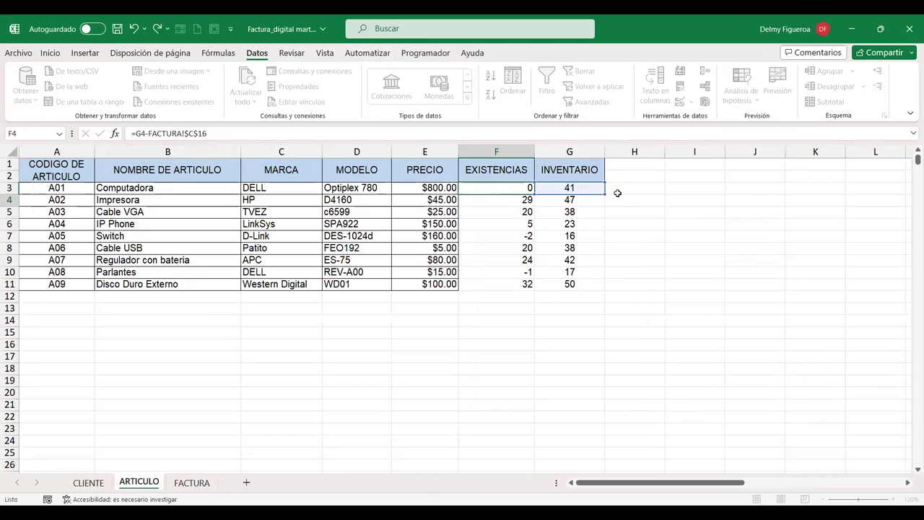
left_click(483, 187)
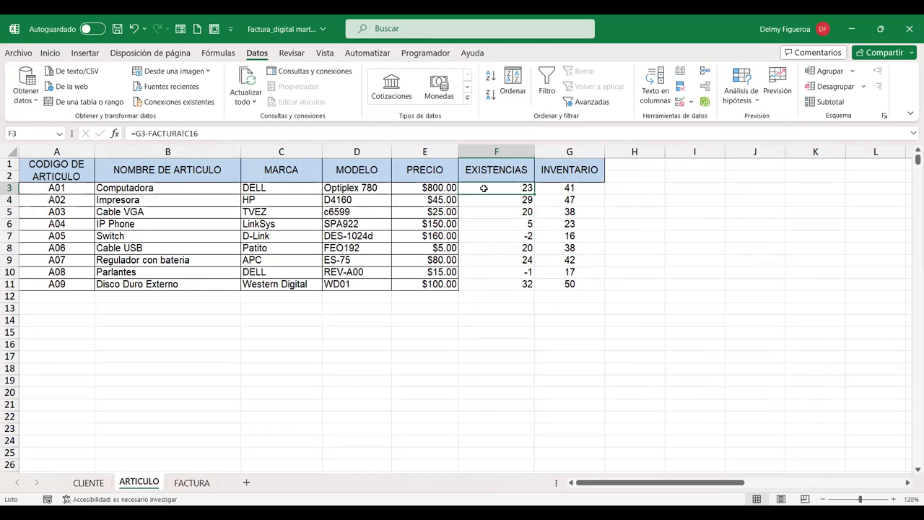
left_click_drag(535, 193, 534, 287)
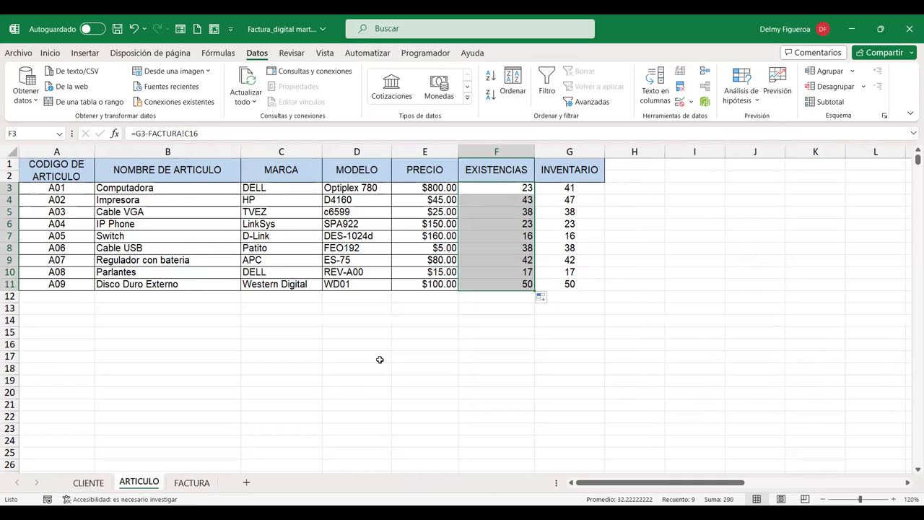
Compare ARTICULO with the FACTURA invoice, finishing on FACTURA at cell N17.
left_click(199, 485)
left_click(78, 273)
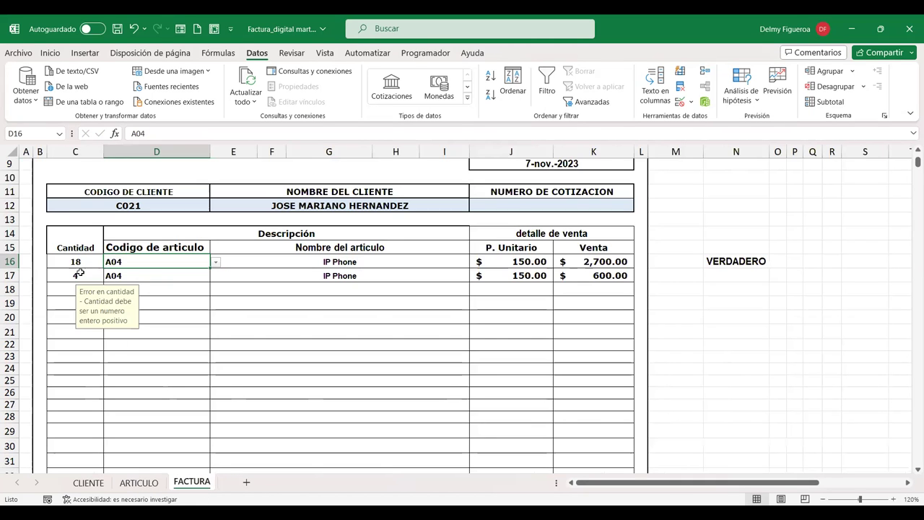
left_click(139, 482)
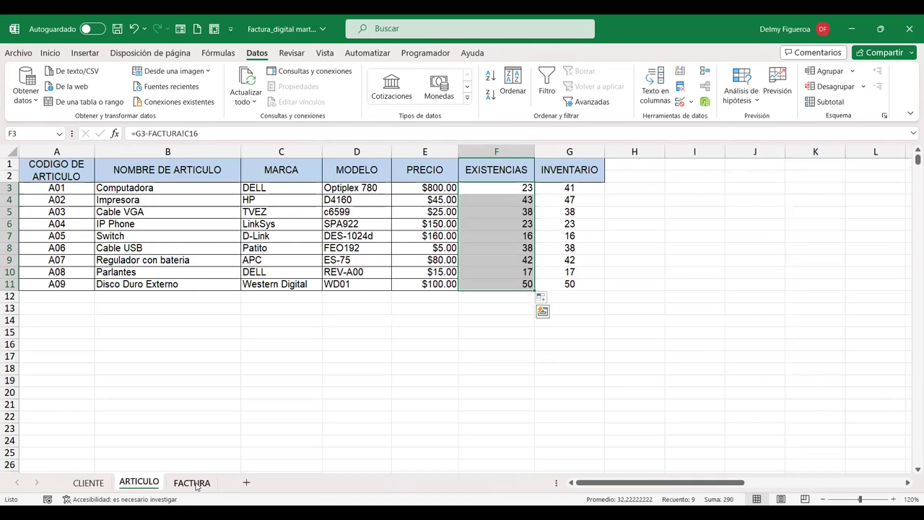
left_click(195, 484)
left_click(139, 482)
left_click(205, 489)
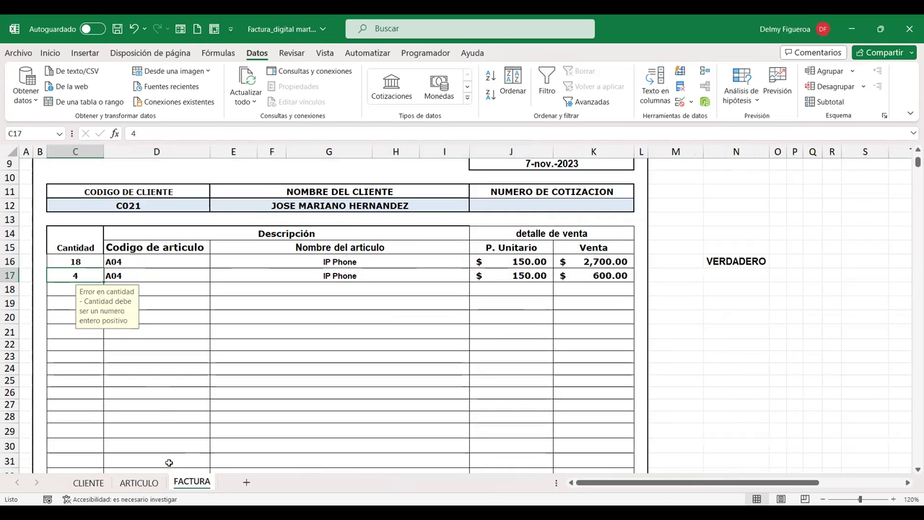
left_click(169, 277)
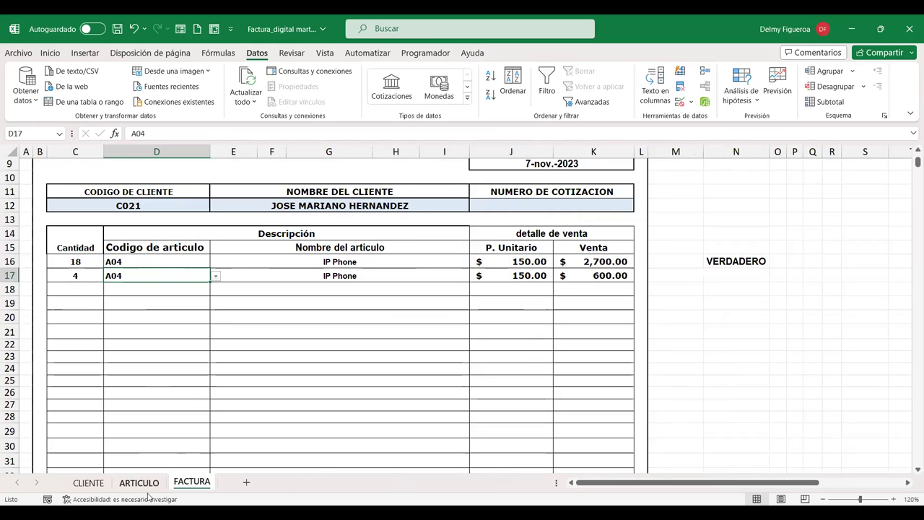
left_click(742, 252)
left_click(742, 275)
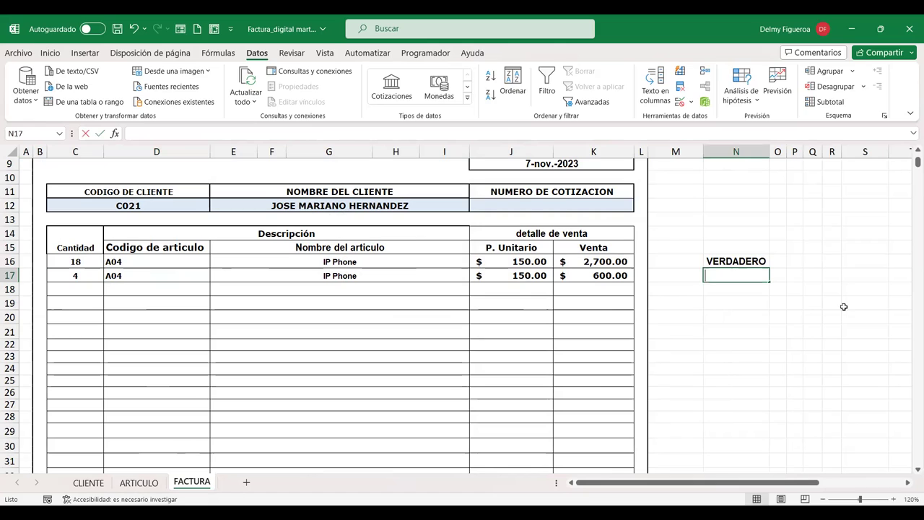
Enter =+BUSCARV(D16;ARTICULO!A3:F11;6;FALSO) in N17 to return D16's stock of 23.
type("+BUS")
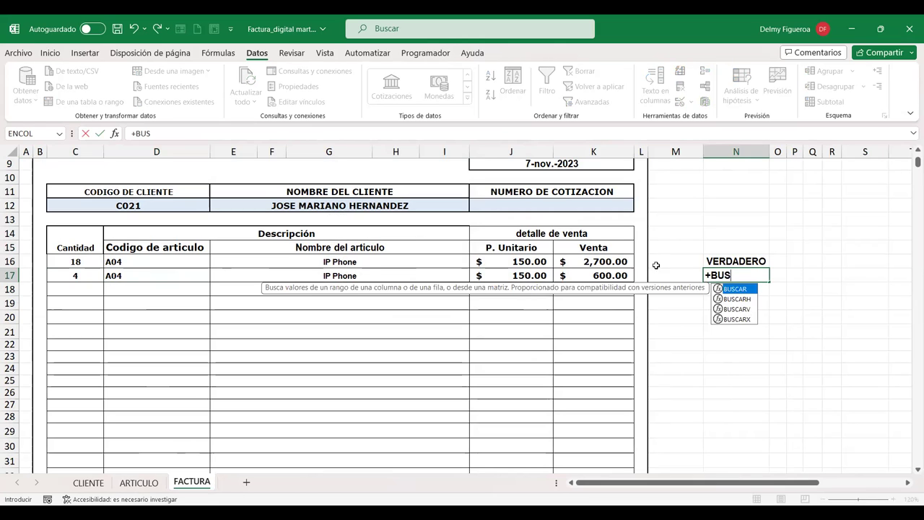
type("CARV(")
left_click(131, 276)
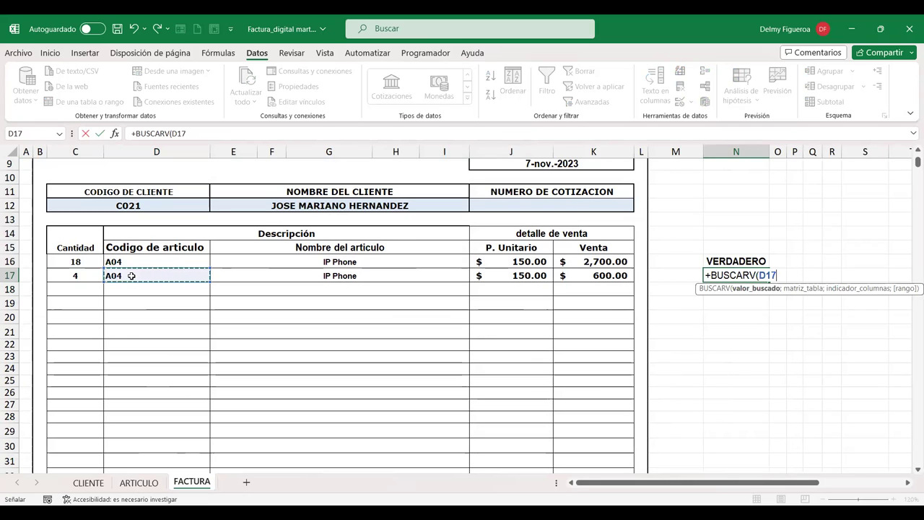
left_click(138, 259)
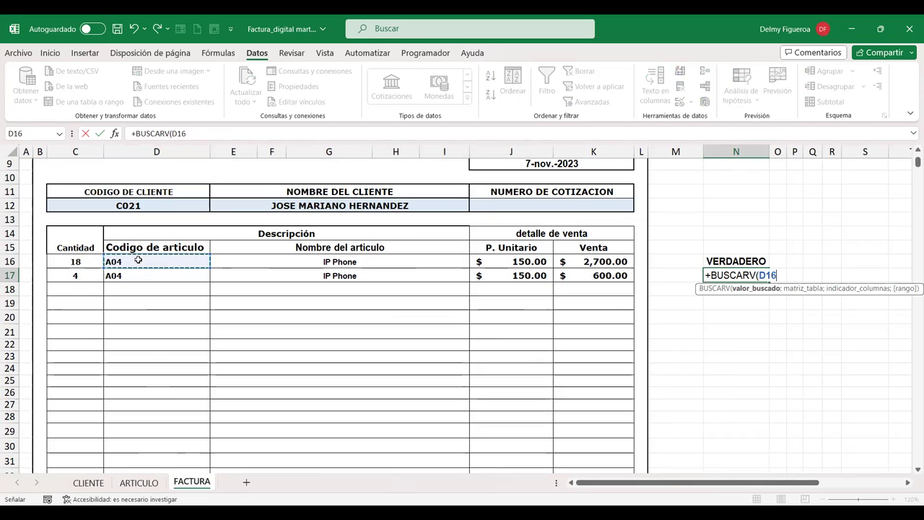
type(";")
left_click(139, 482)
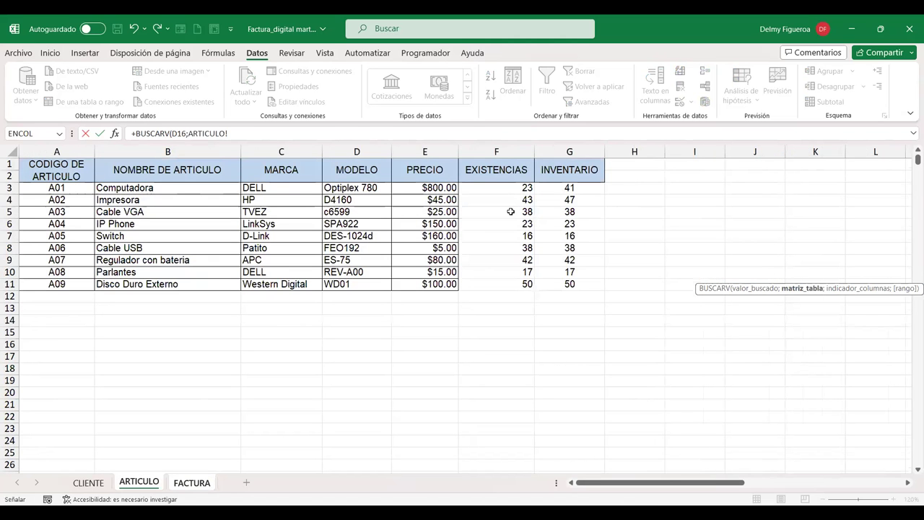
left_click_drag(57, 187, 524, 283)
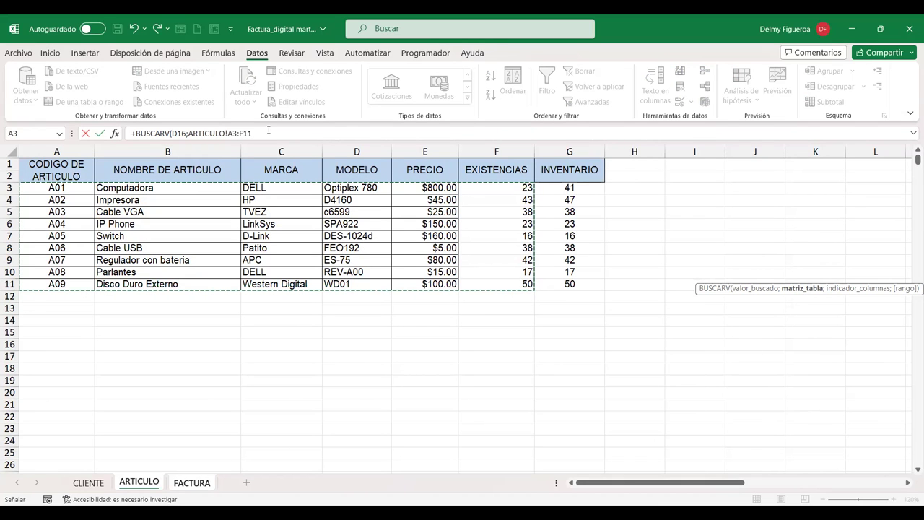
type(";6")
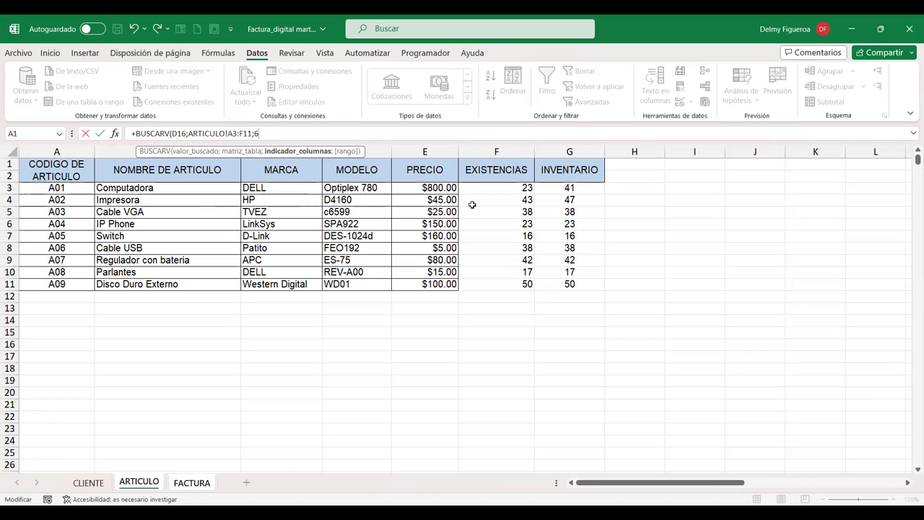
type(";")
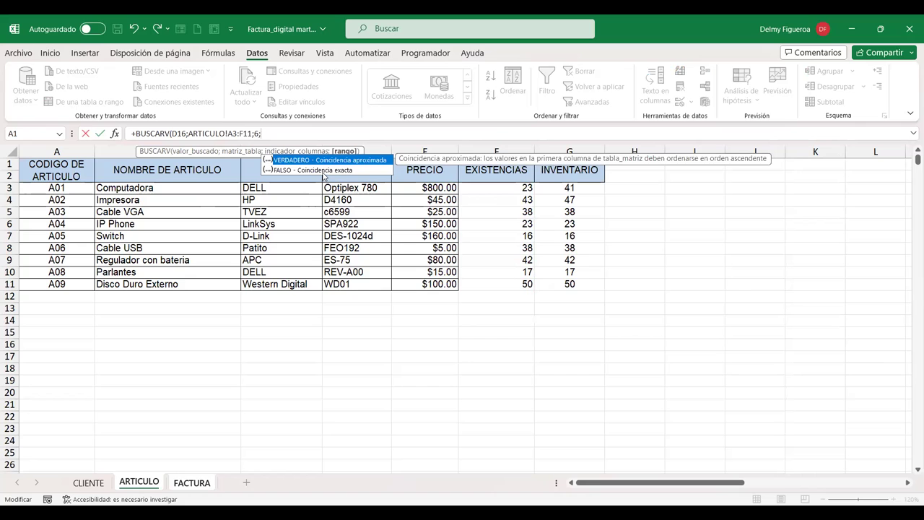
double_click(322, 170)
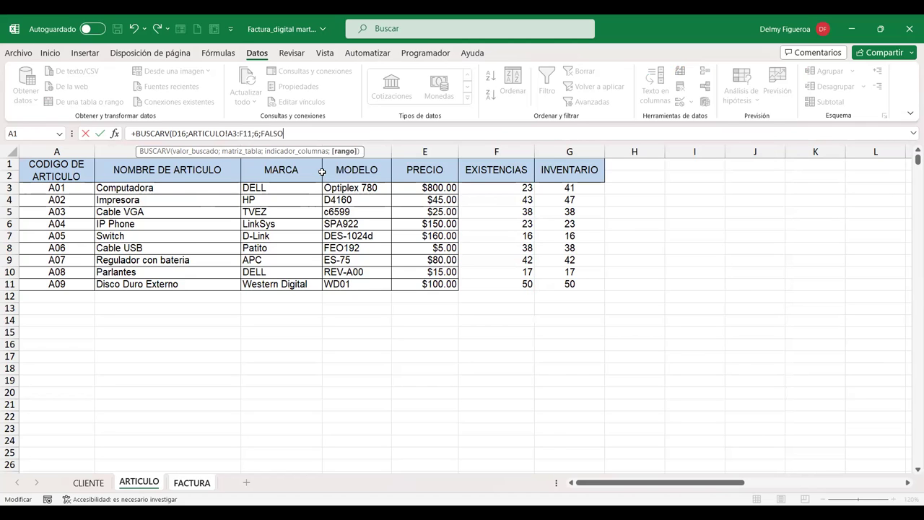
key("Return")
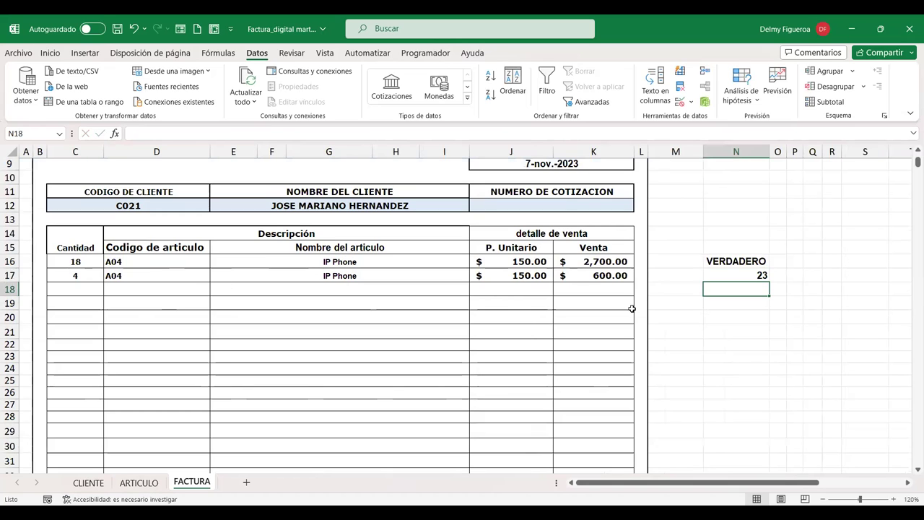
left_click(141, 481)
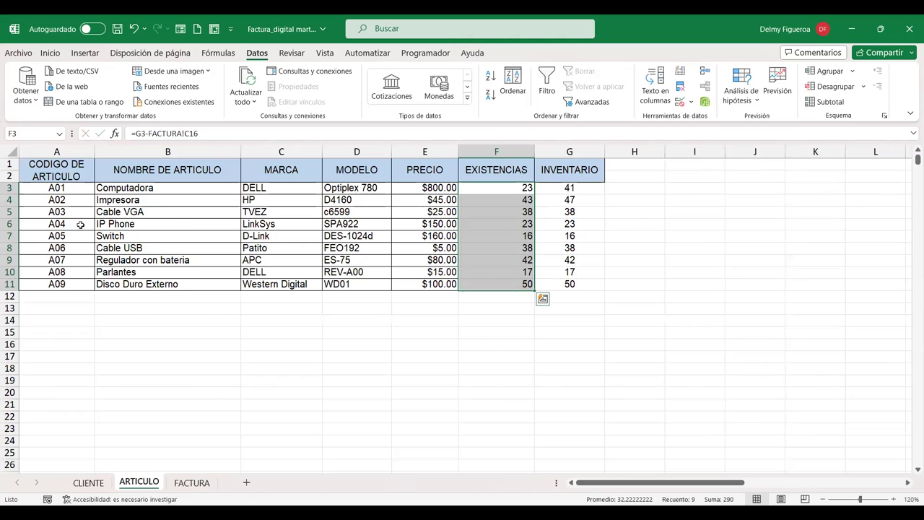
left_click(9, 224)
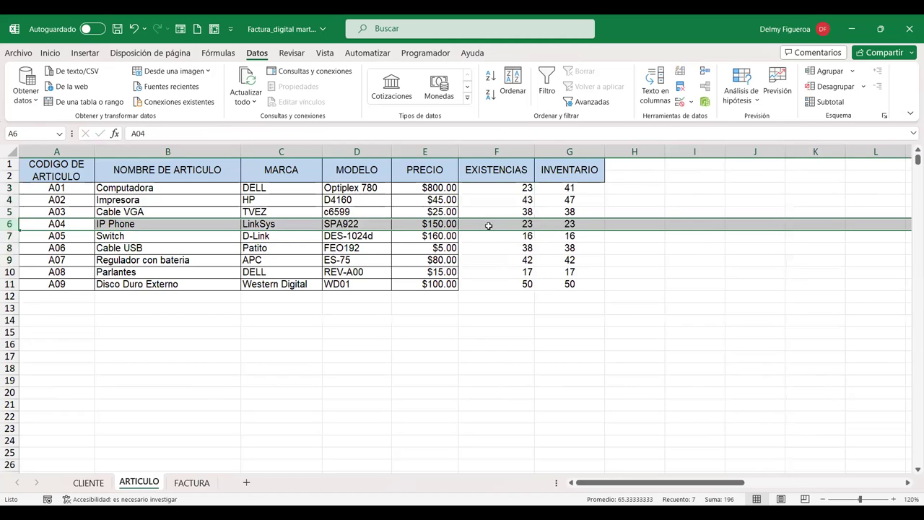
left_click(192, 482)
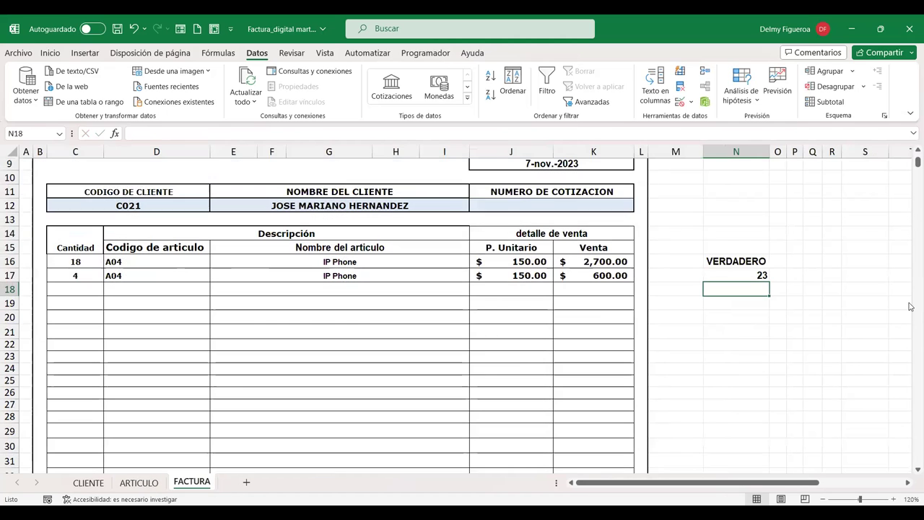
double_click(737, 273)
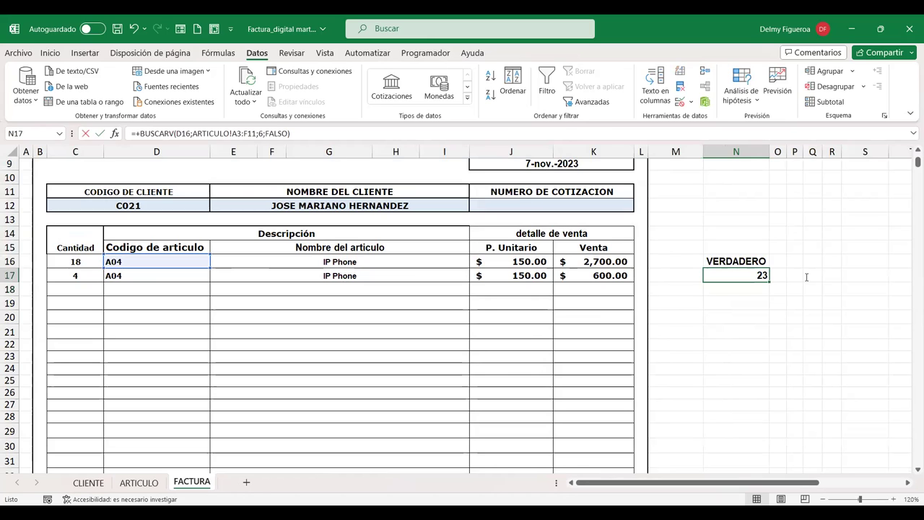
key("F2")
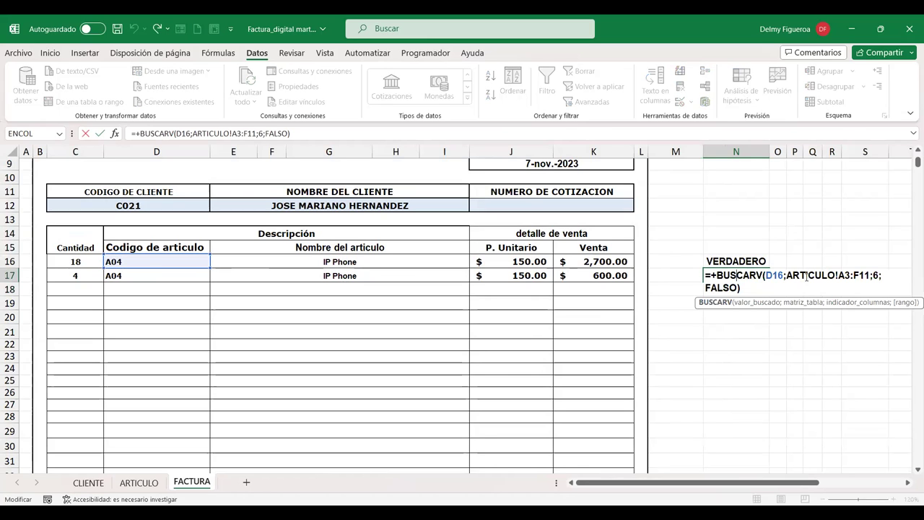
left_click(172, 268)
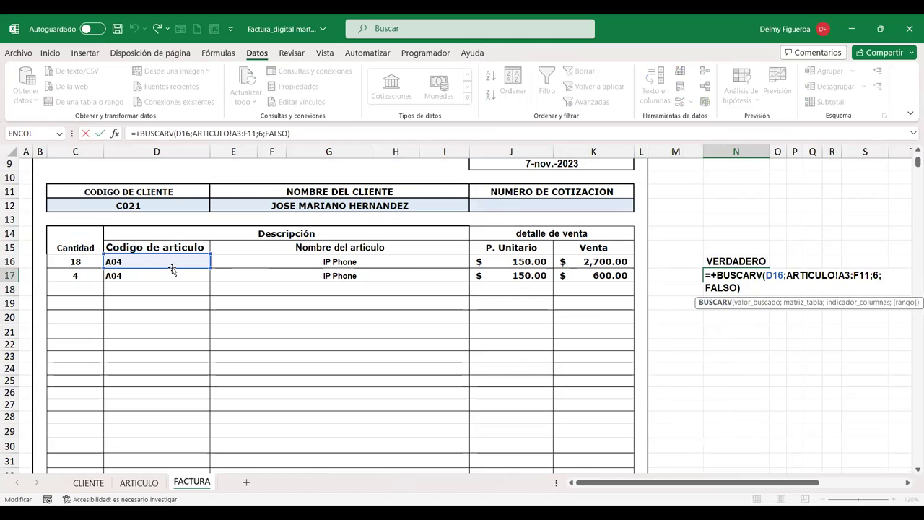
key("Return")
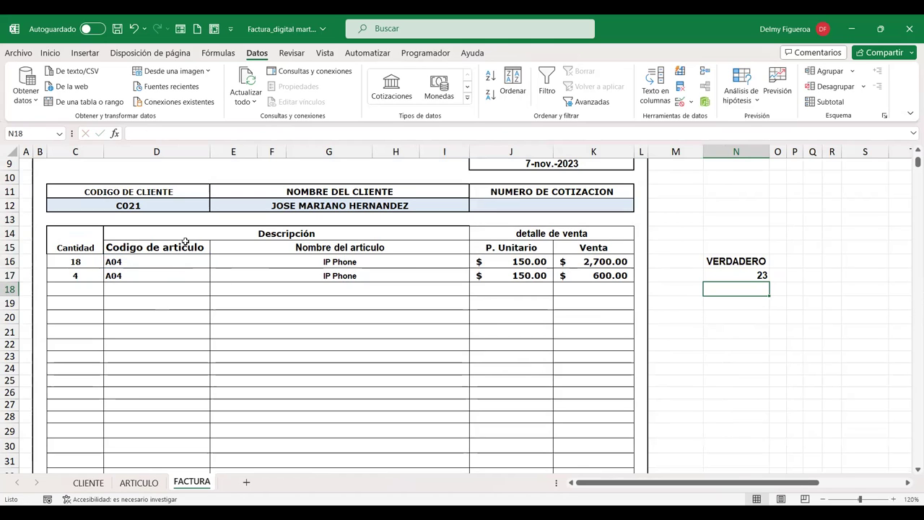
left_click(167, 277)
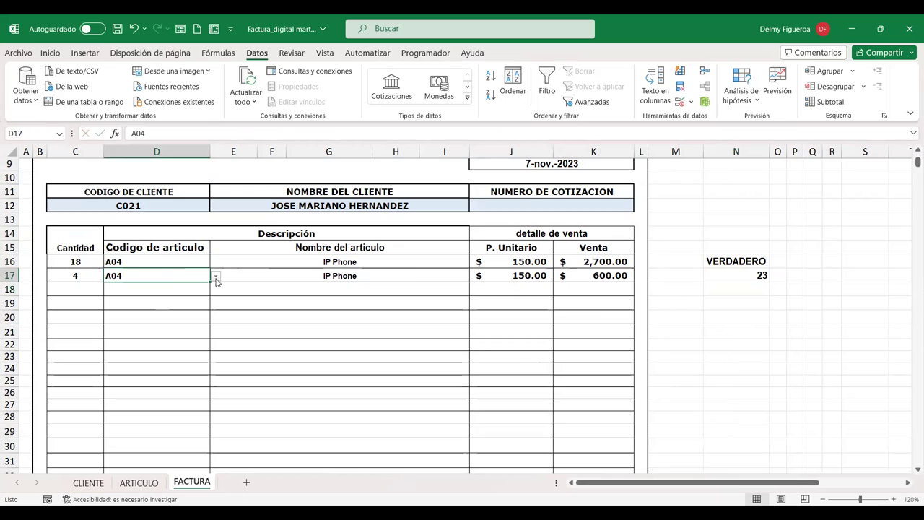
left_click(216, 277)
left_click(171, 260)
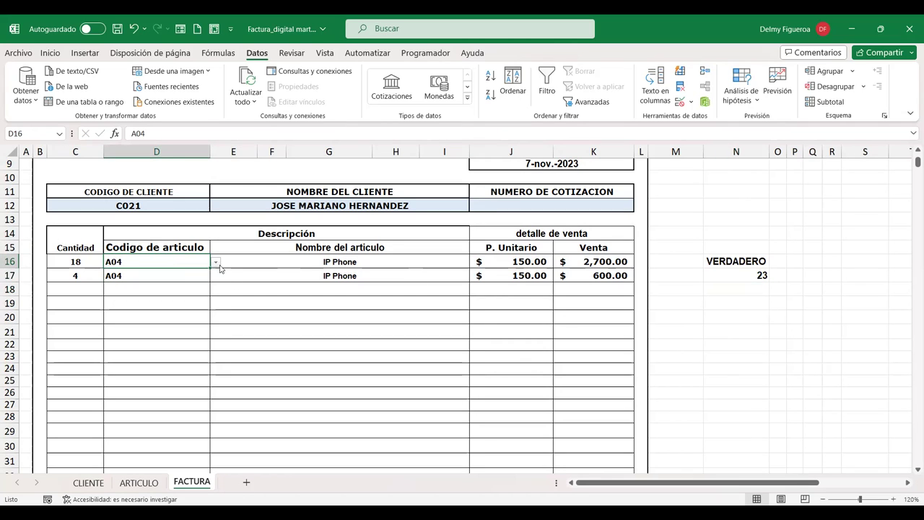
left_click(747, 277)
Revisit N17's lookup, then switch the first invoice row to article A05 and check its ARTICULO stock.
key("F2")
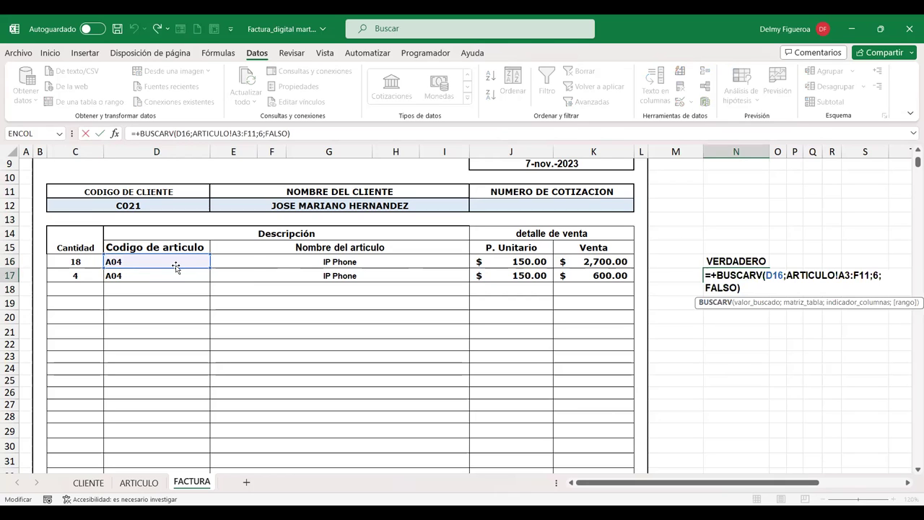
key("Return")
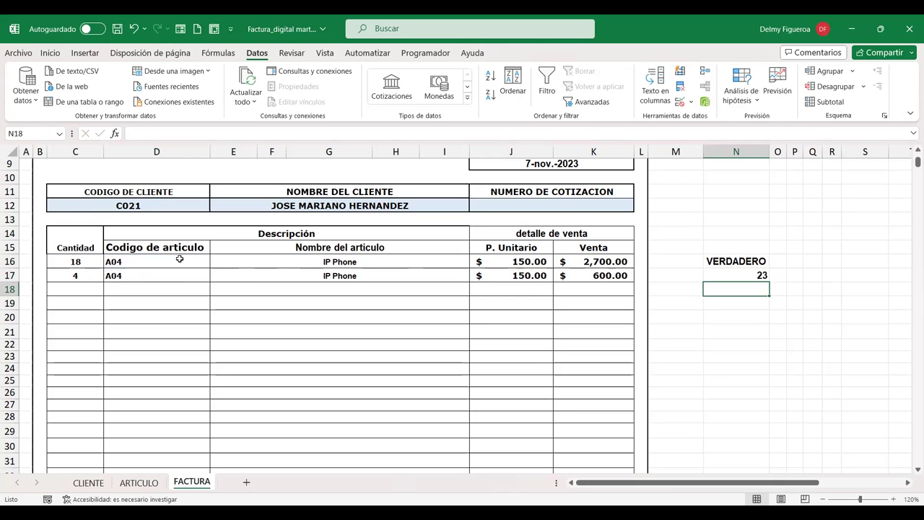
left_click(179, 258)
left_click(215, 264)
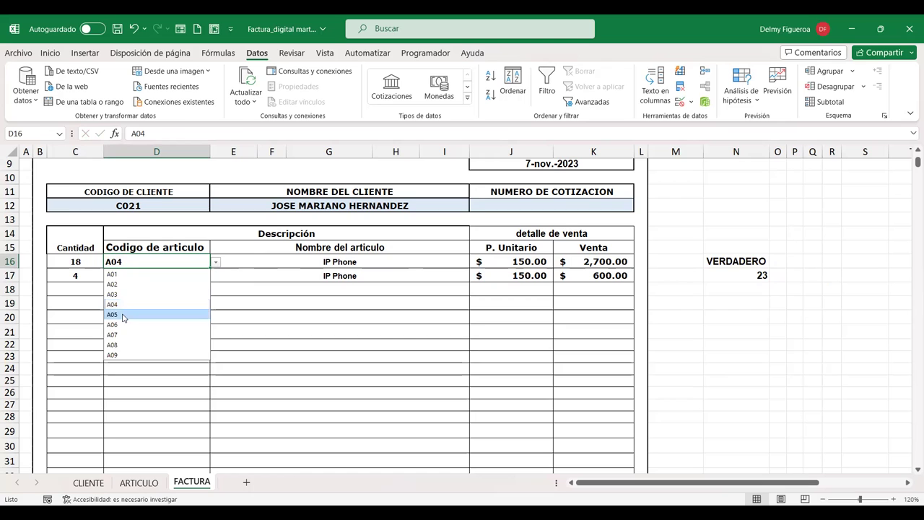
left_click(124, 314)
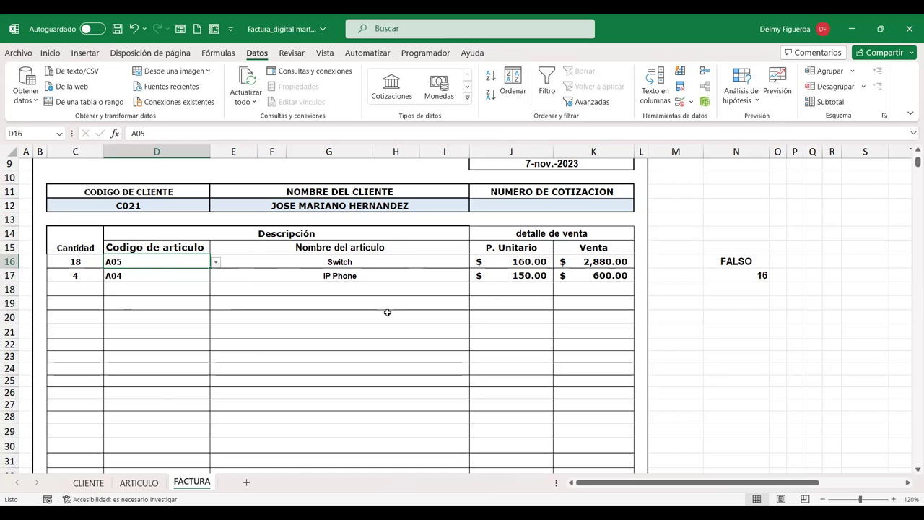
left_click(138, 483)
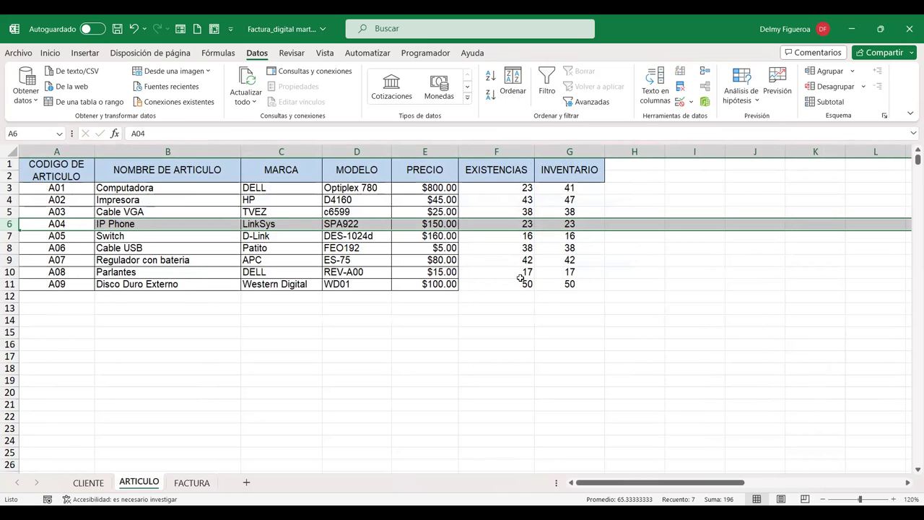
left_click(192, 482)
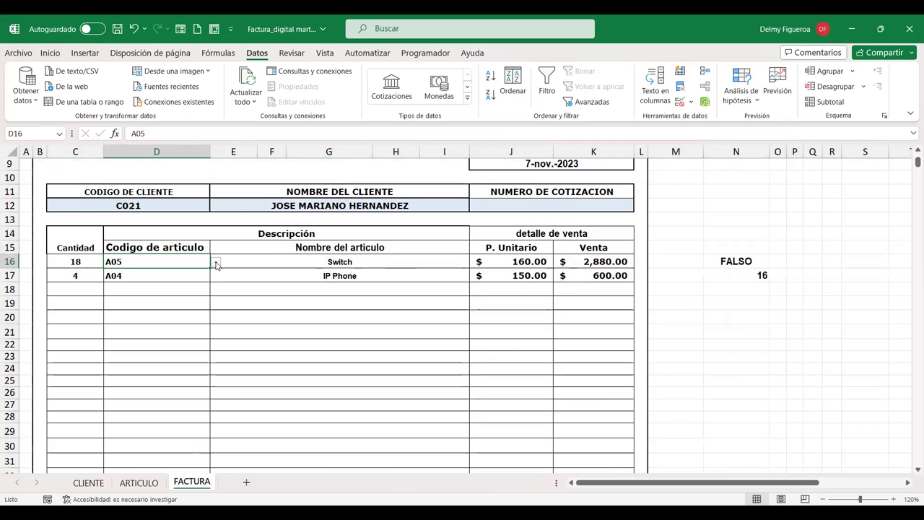
Try articles A06 and A07 in D16 and view C16's validation message.
left_click(215, 264)
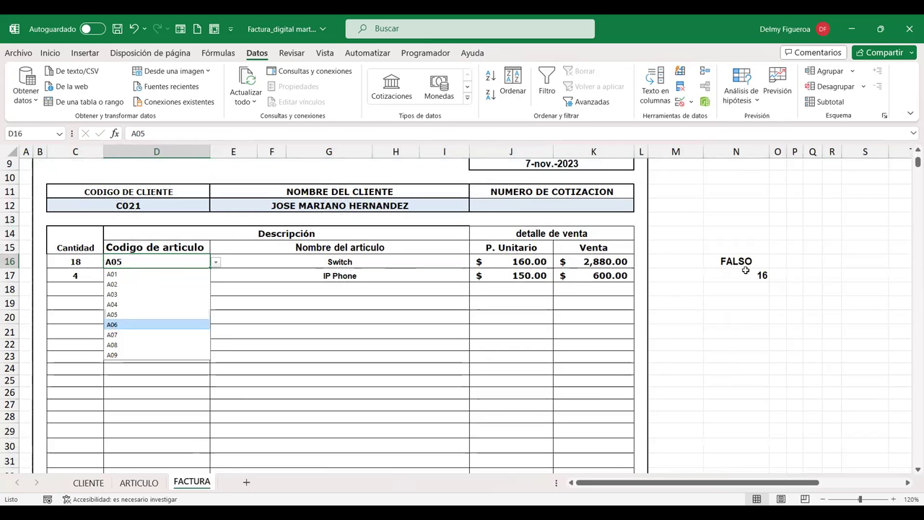
key("Return")
left_click(215, 264)
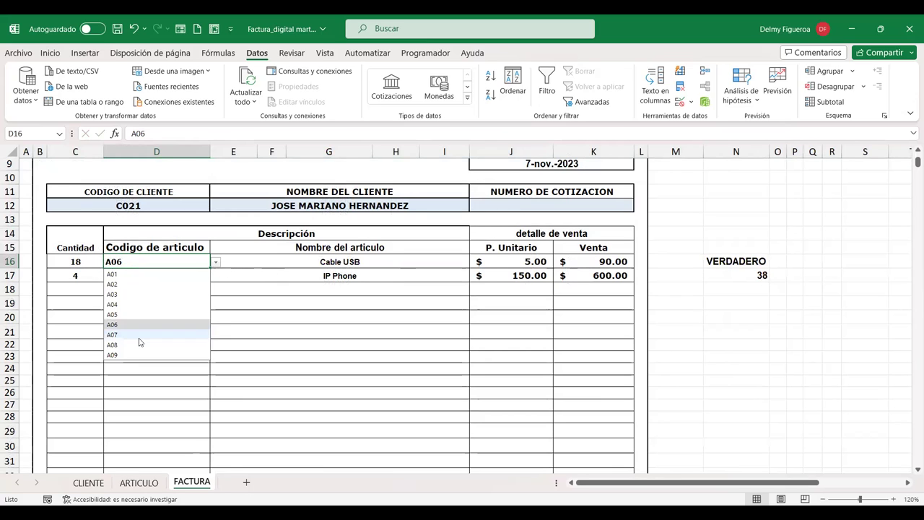
left_click(141, 337)
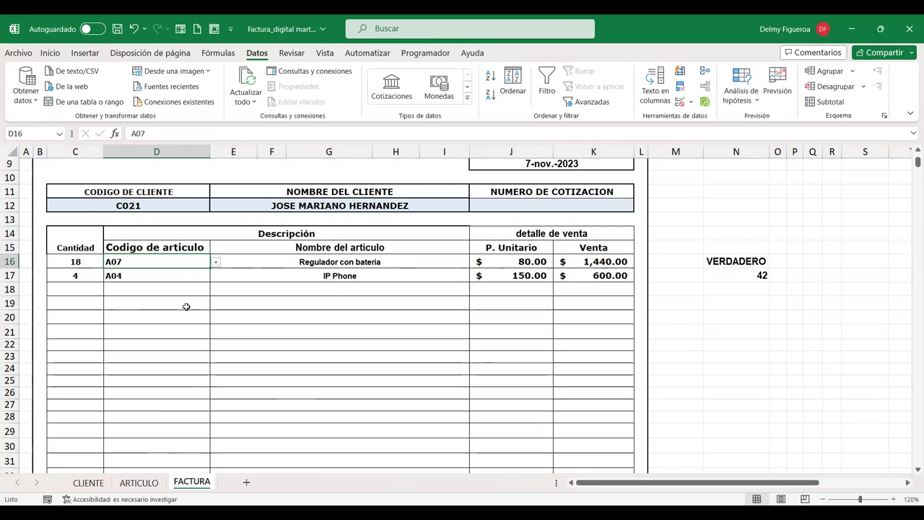
left_click(220, 262)
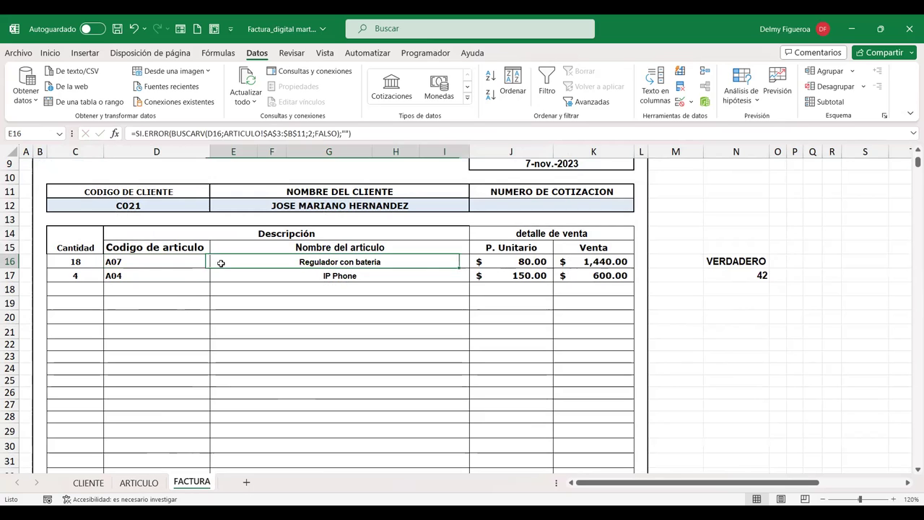
left_click(185, 264)
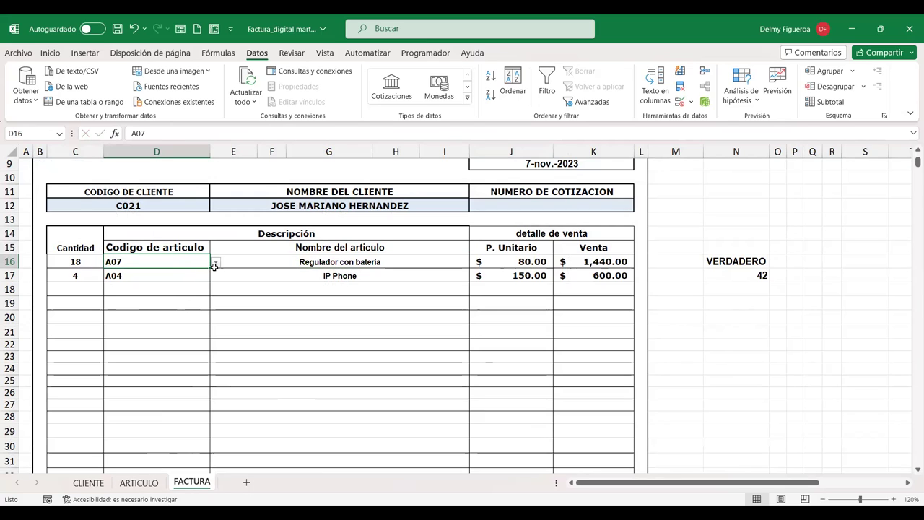
left_click(80, 261)
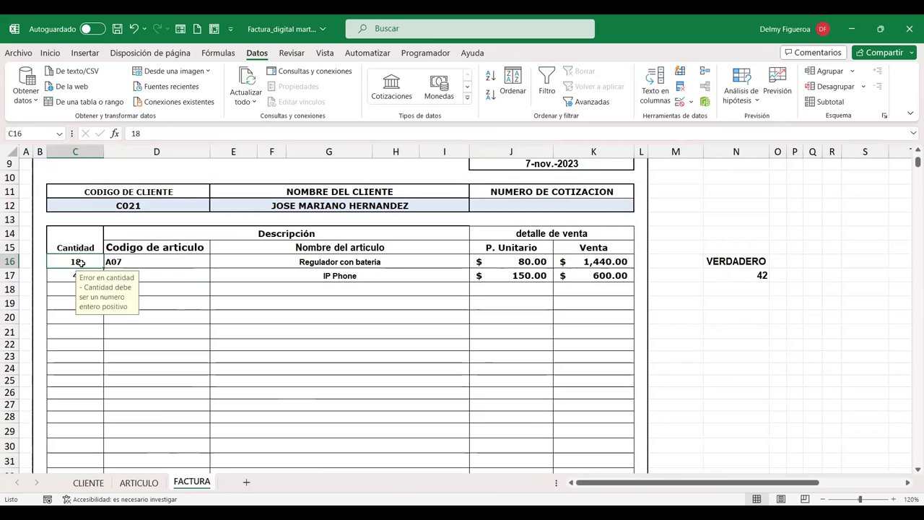
left_click(195, 253)
Set D16 to article A08 Parlantes and confirm N17's =+BUSCARV(D16;ARTICULO!A3:F11;6;FALSO), returning 17.
left_click(196, 258)
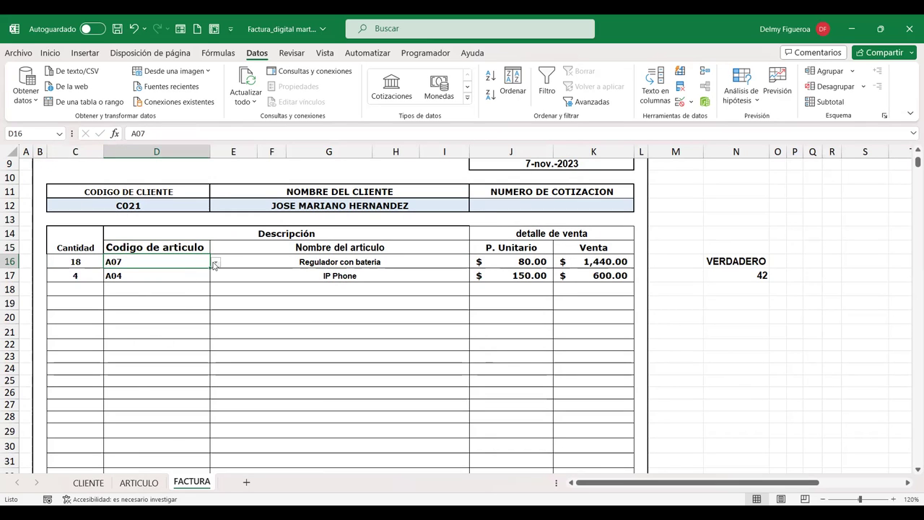
left_click(214, 264)
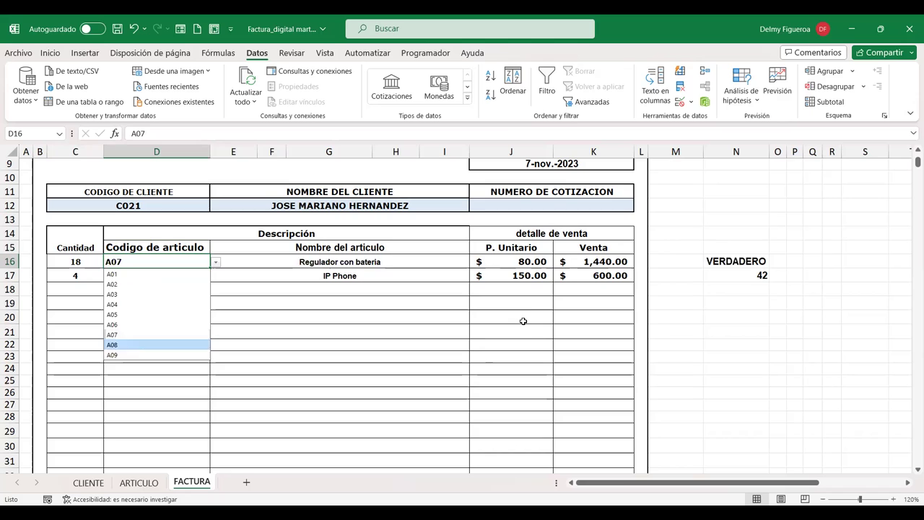
key("Return")
left_click(744, 275)
double_click(744, 276)
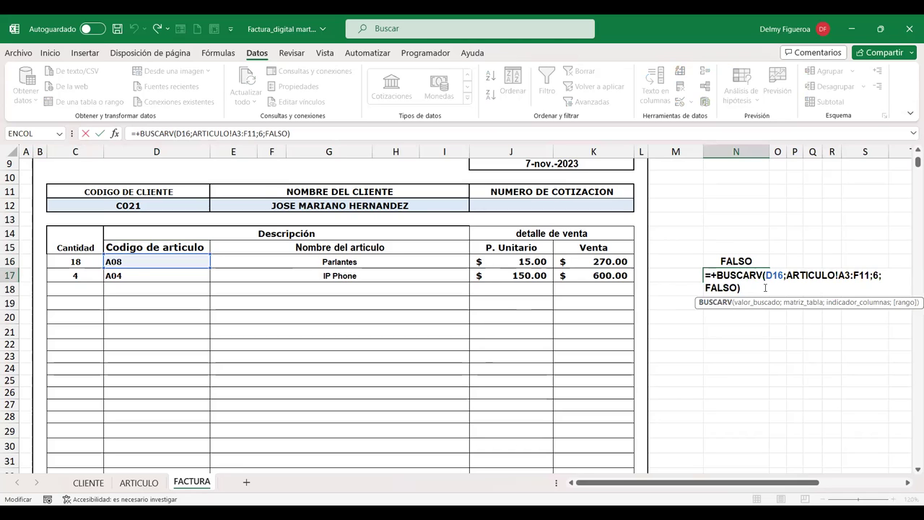
key("Return")
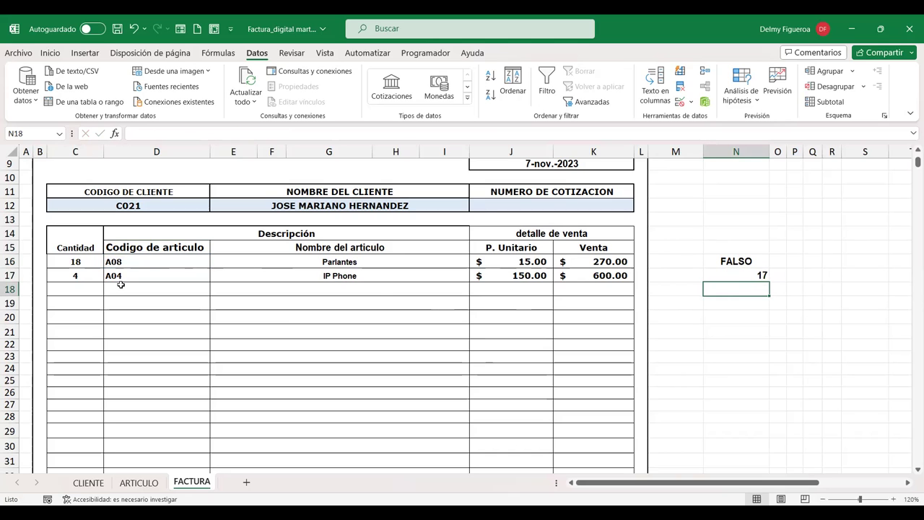
Delete 'C16<=' from C16's validation rule so it reads =BUSCARV(D16;ARTICULO!$A$3:$F$11;6).
left_click(87, 264)
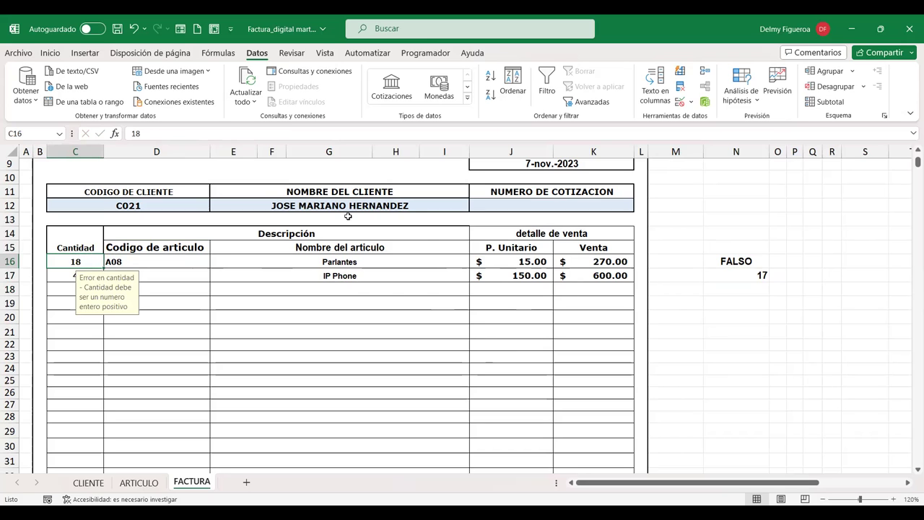
left_click(680, 102)
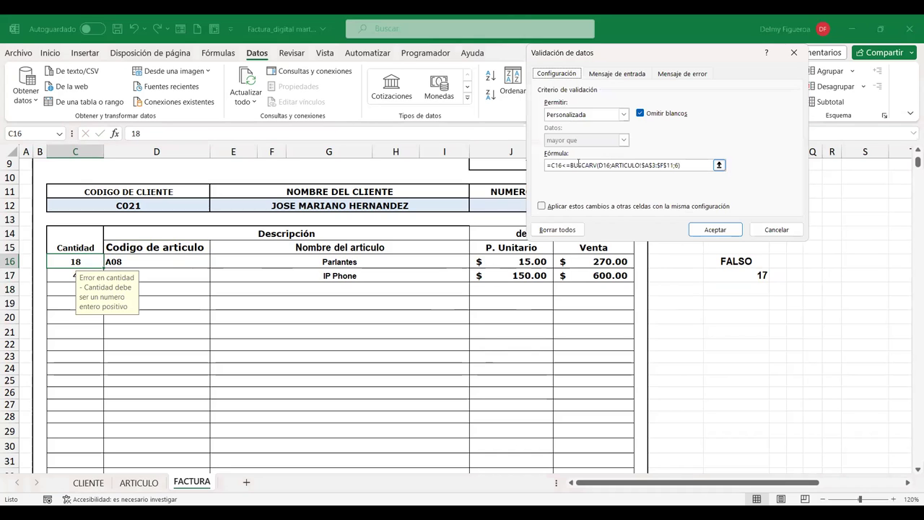
left_click_drag(570, 164, 510, 160)
key("Delete")
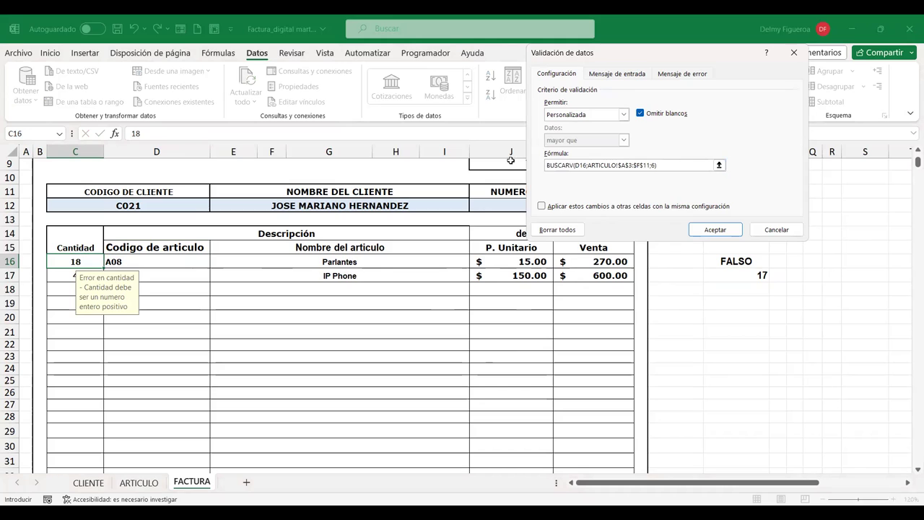
type("=")
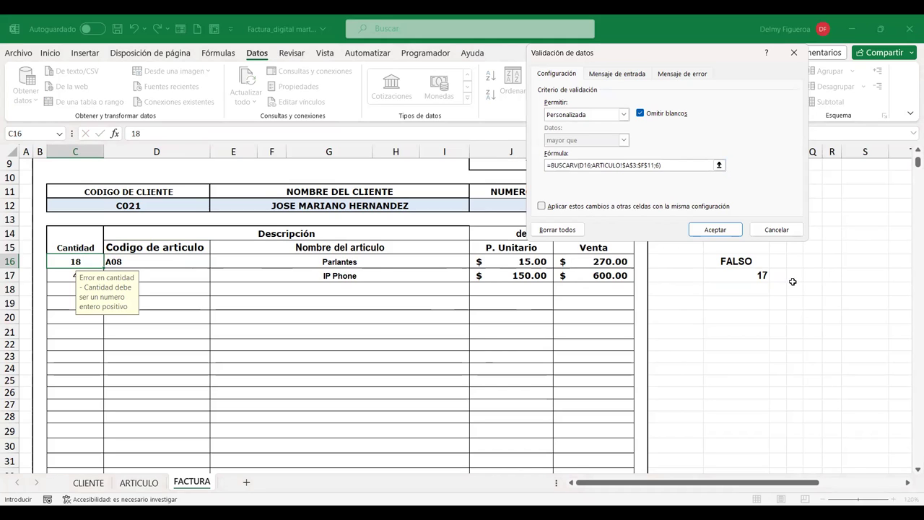
left_click(713, 229)
left_click(143, 257)
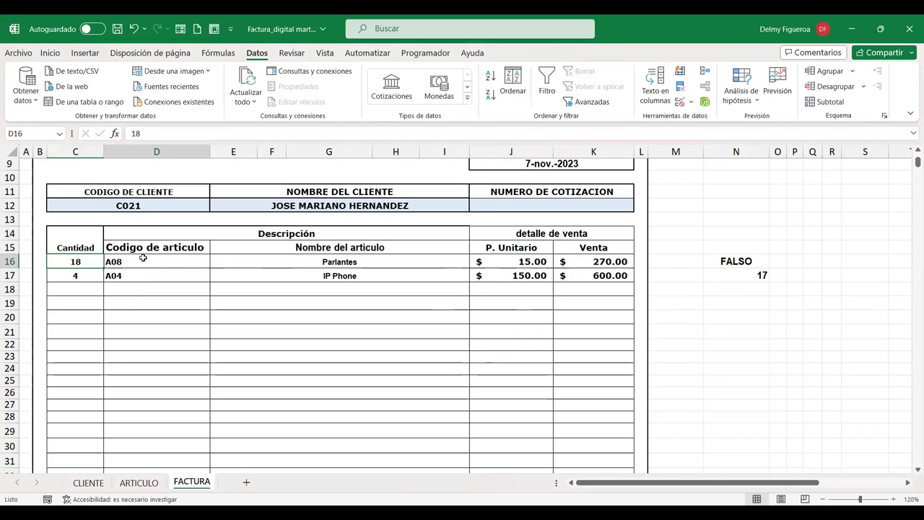
left_click(128, 482)
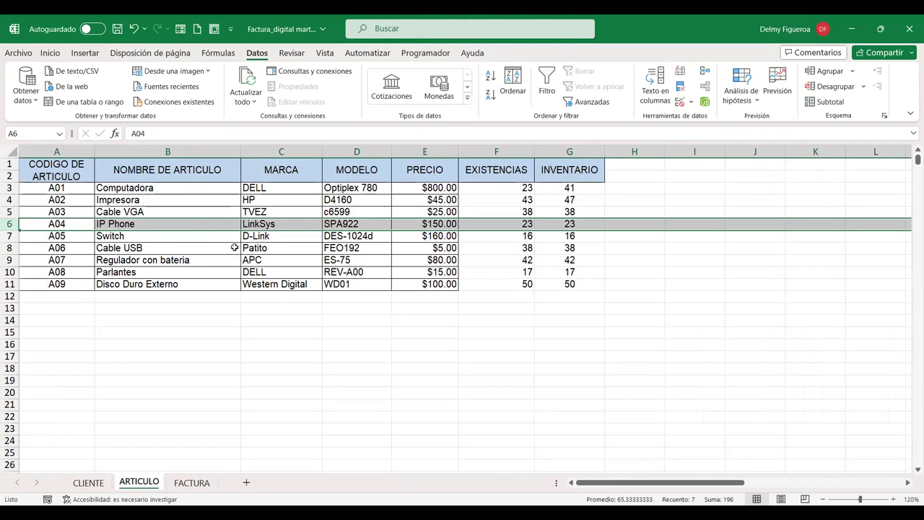
left_click(523, 272)
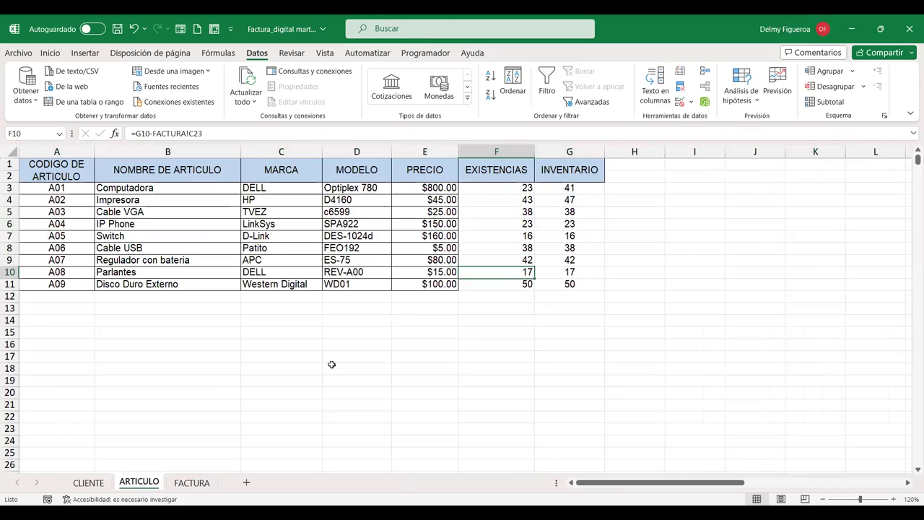
left_click(191, 482)
key("Left")
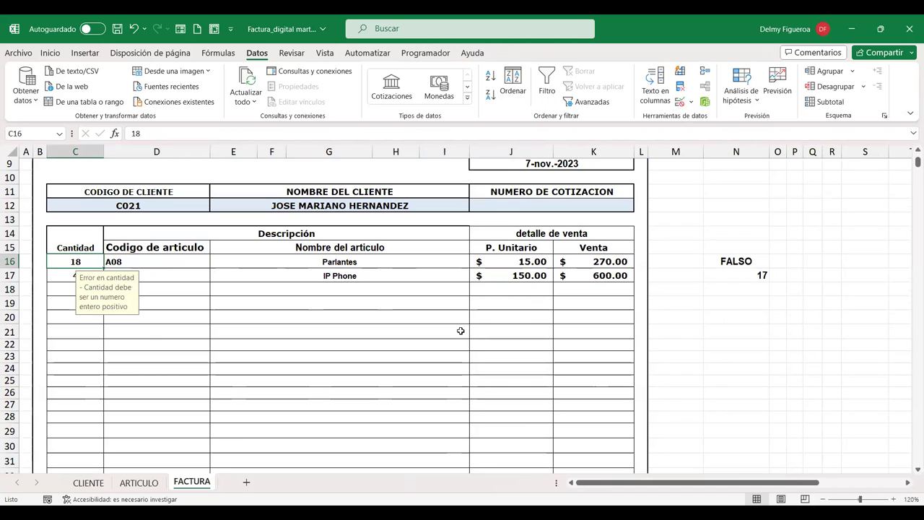
left_click(679, 102)
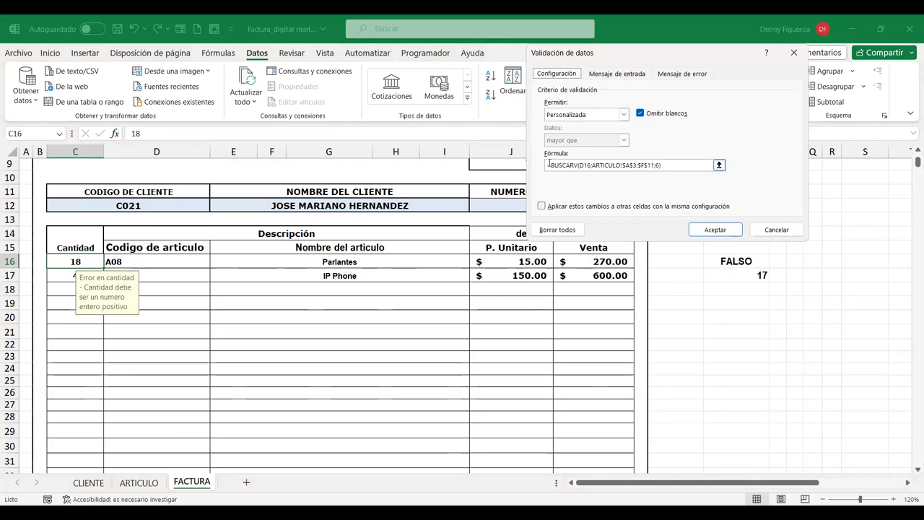
left_click(776, 230)
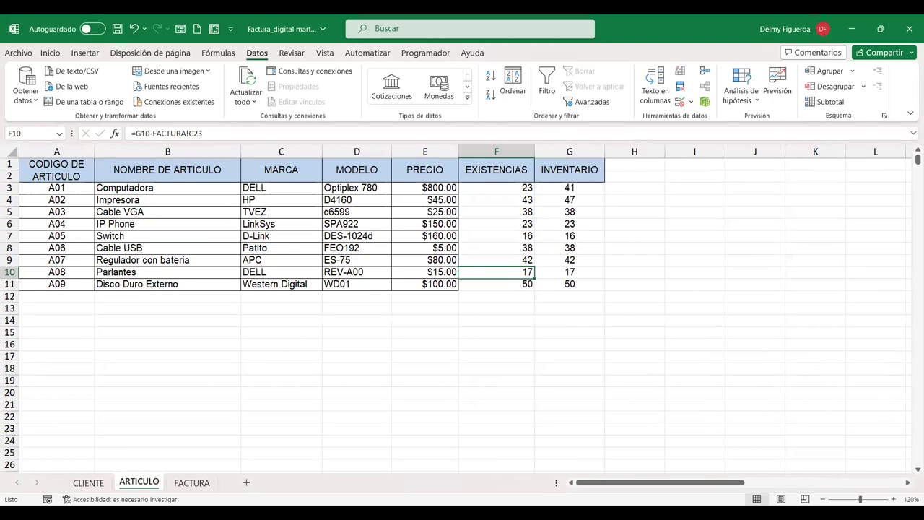
left_click(206, 484)
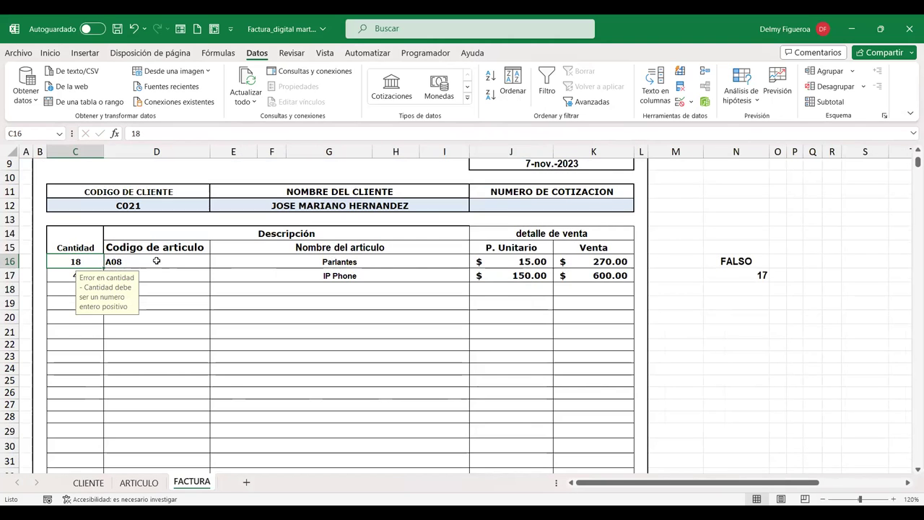
Restore C16's validation rule to =C16<=BUSCARV(D16;ARTICULO!$A$3:$F$11;6).
left_click(680, 103)
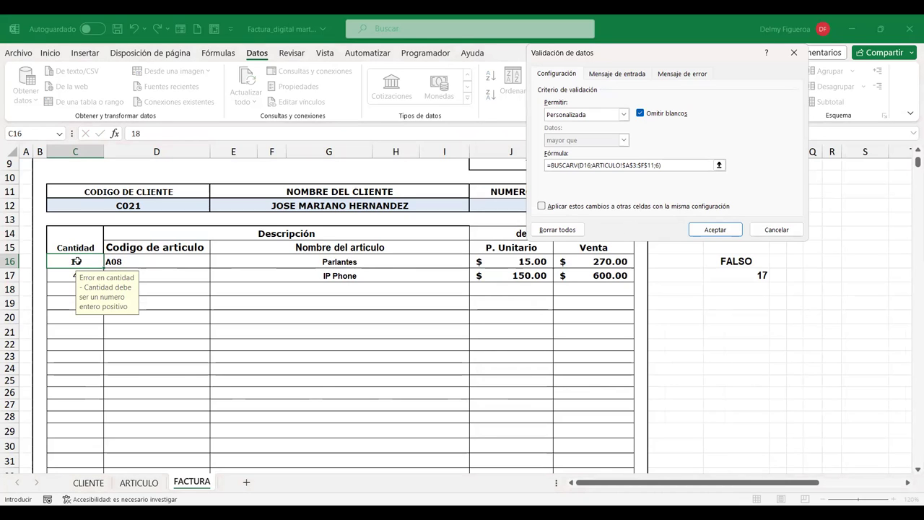
left_click(76, 260)
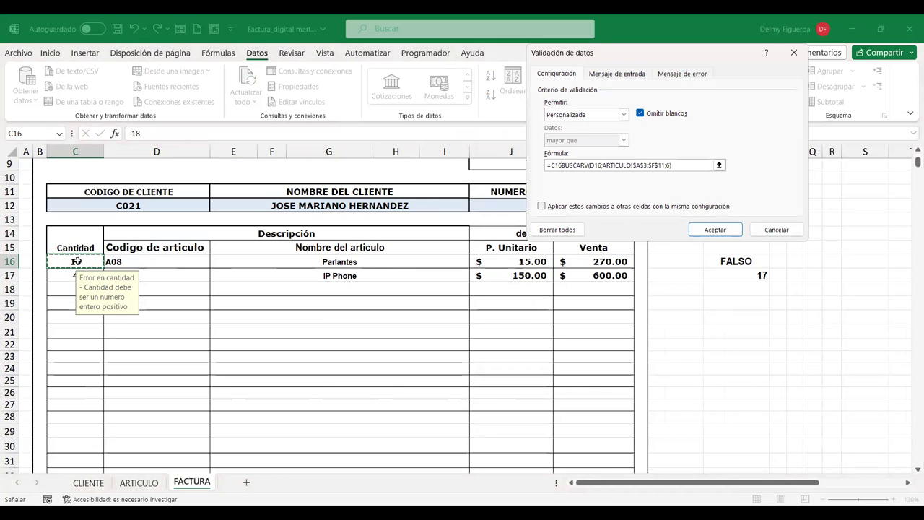
type("<=")
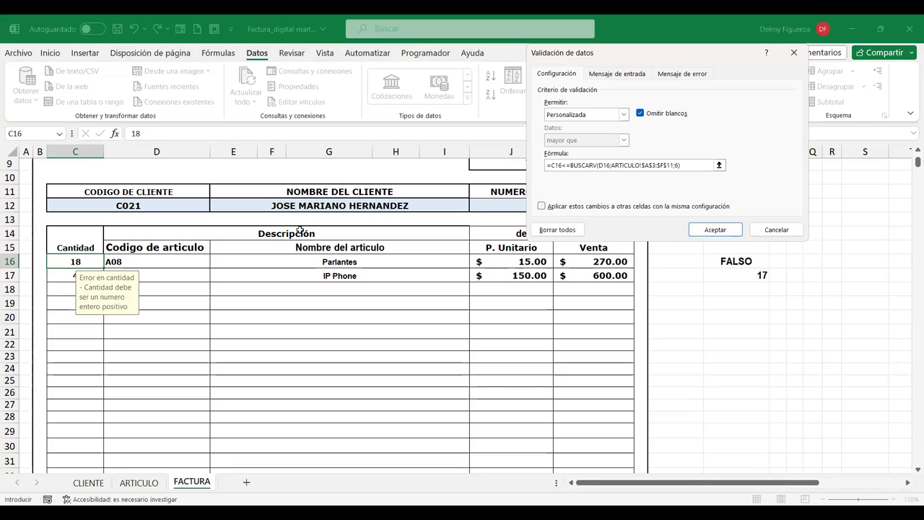
left_click(708, 231)
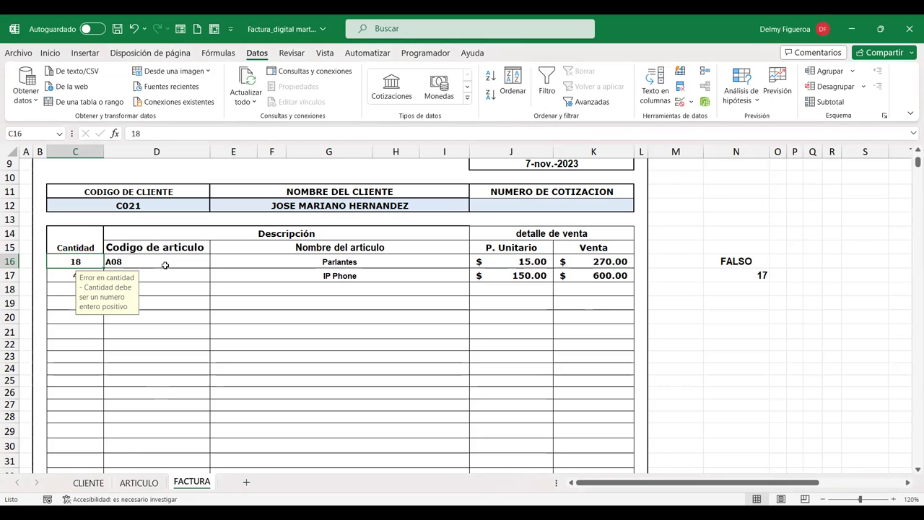
Enter 18 in C16, retry with 17 after the rejection, then view the ARTICULO sheet.
type("18")
key("Return")
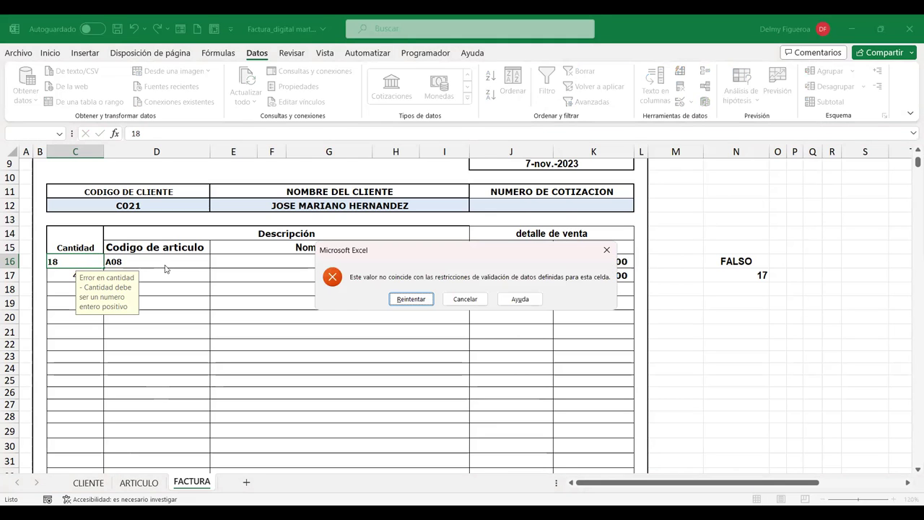
key("Return")
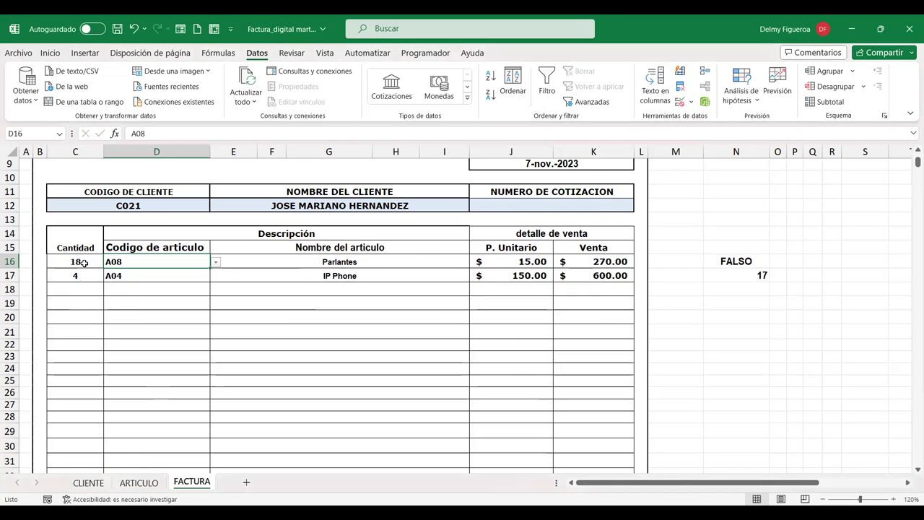
type("17")
key("Tab")
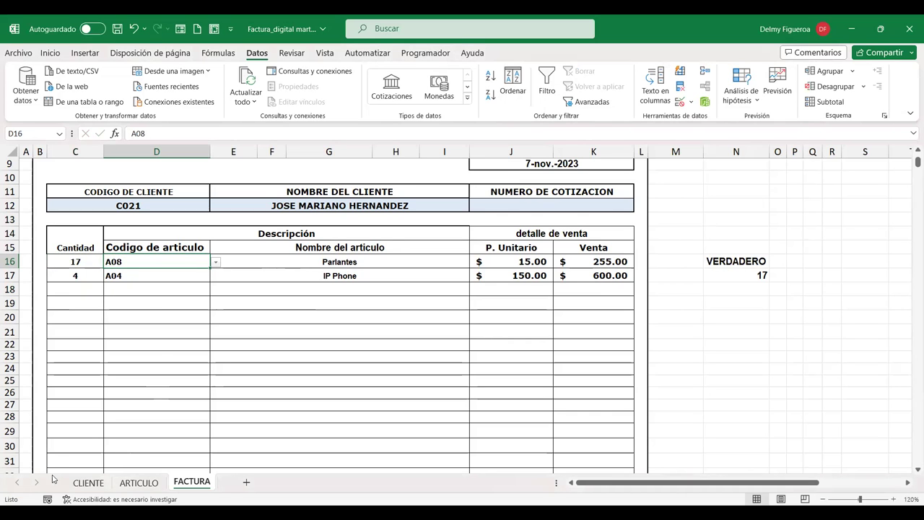
left_click(139, 482)
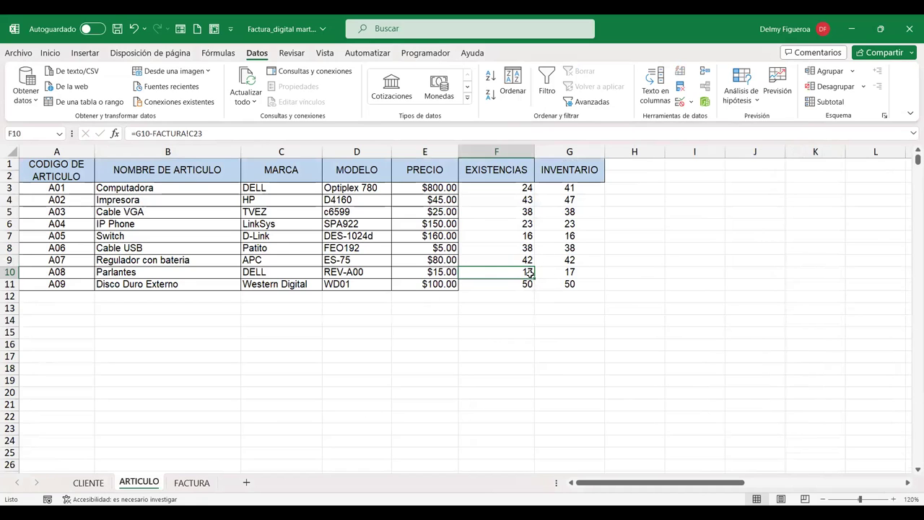
Check the F3 stock formula on ARTICULO, then N17, C17 and the K18 sale formula on FACTURA.
left_click(192, 485)
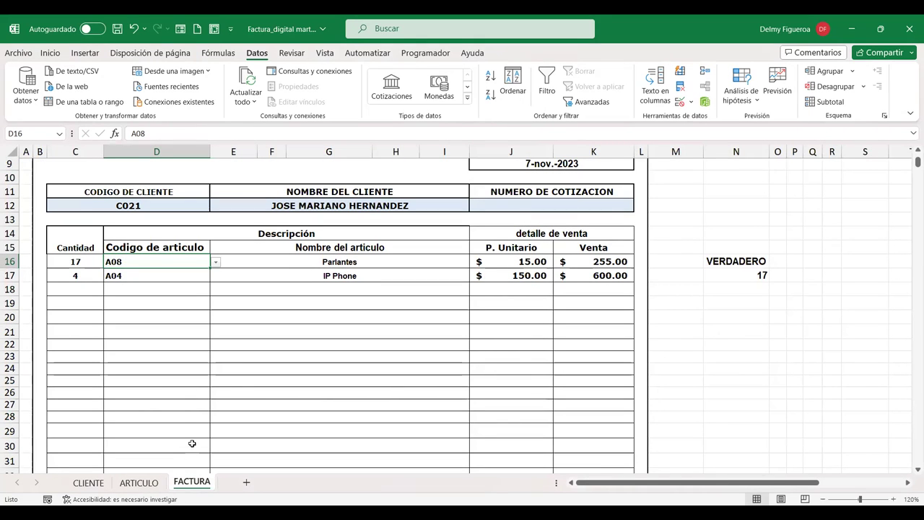
left_click(154, 485)
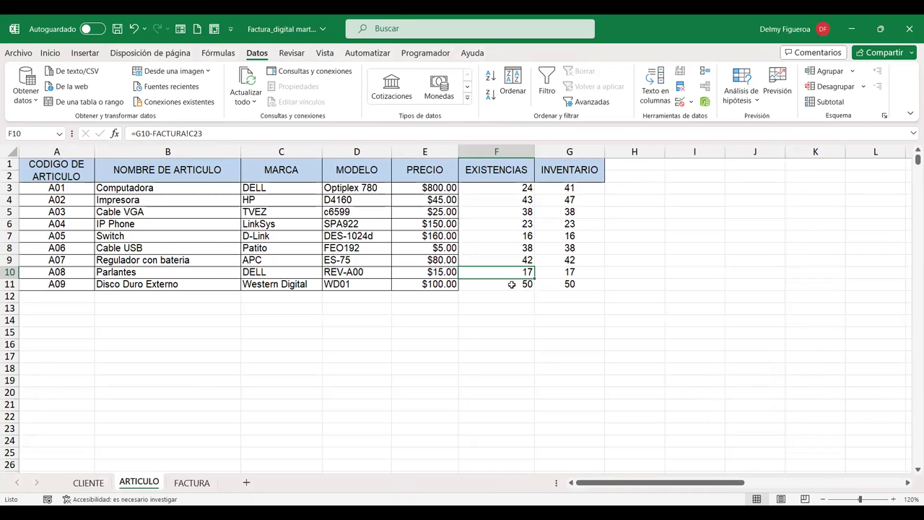
left_click(517, 188)
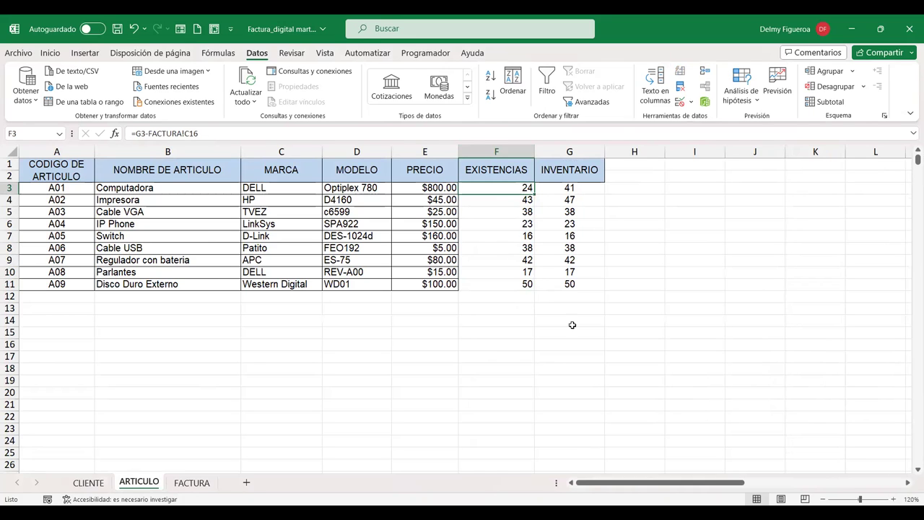
left_click(191, 482)
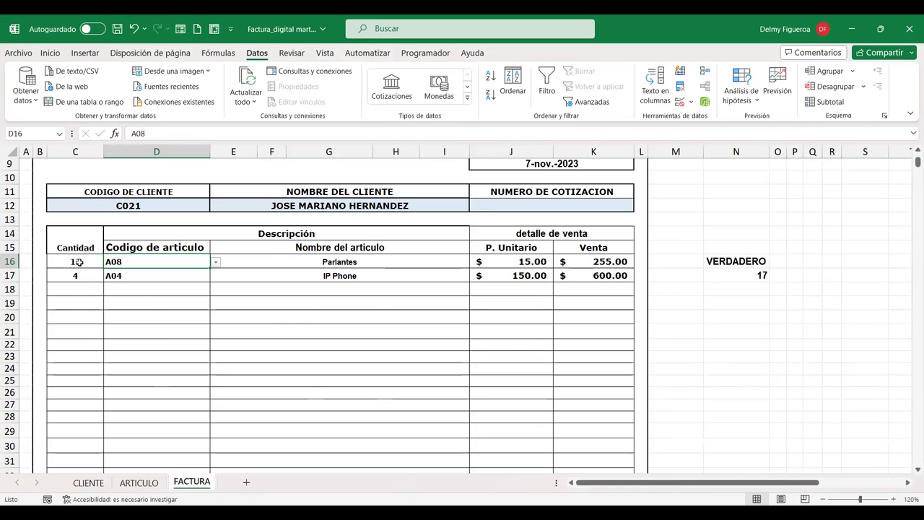
left_click(764, 272)
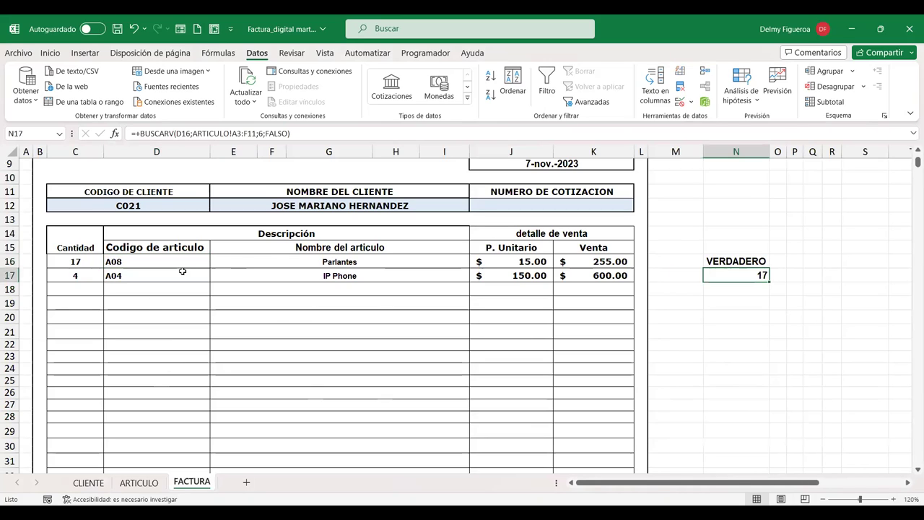
left_click(82, 275)
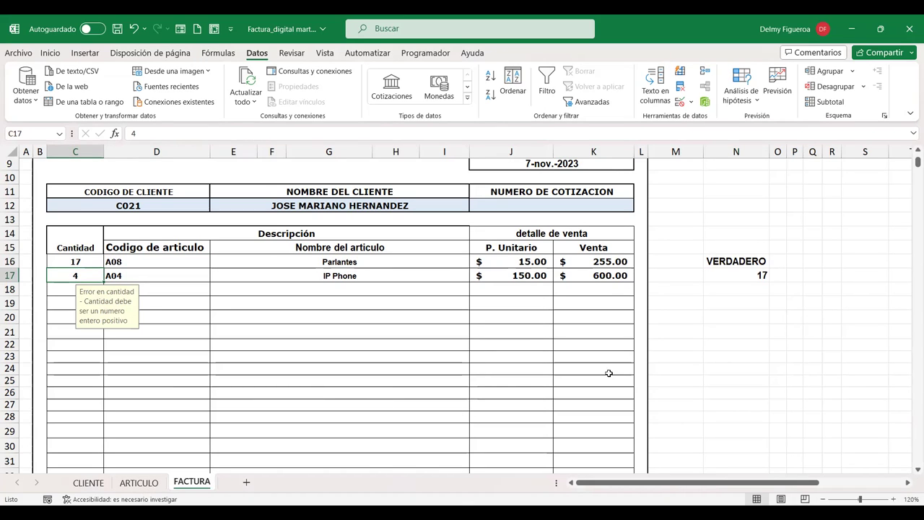
left_click(579, 288)
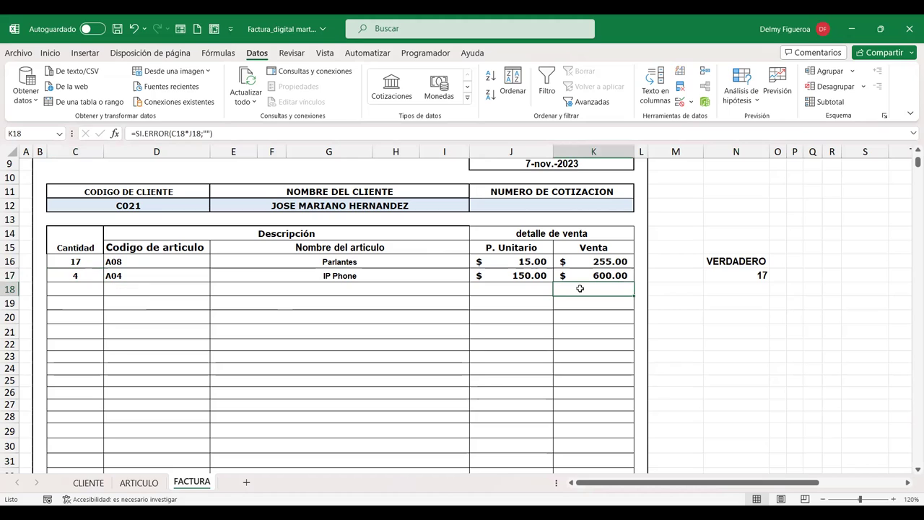